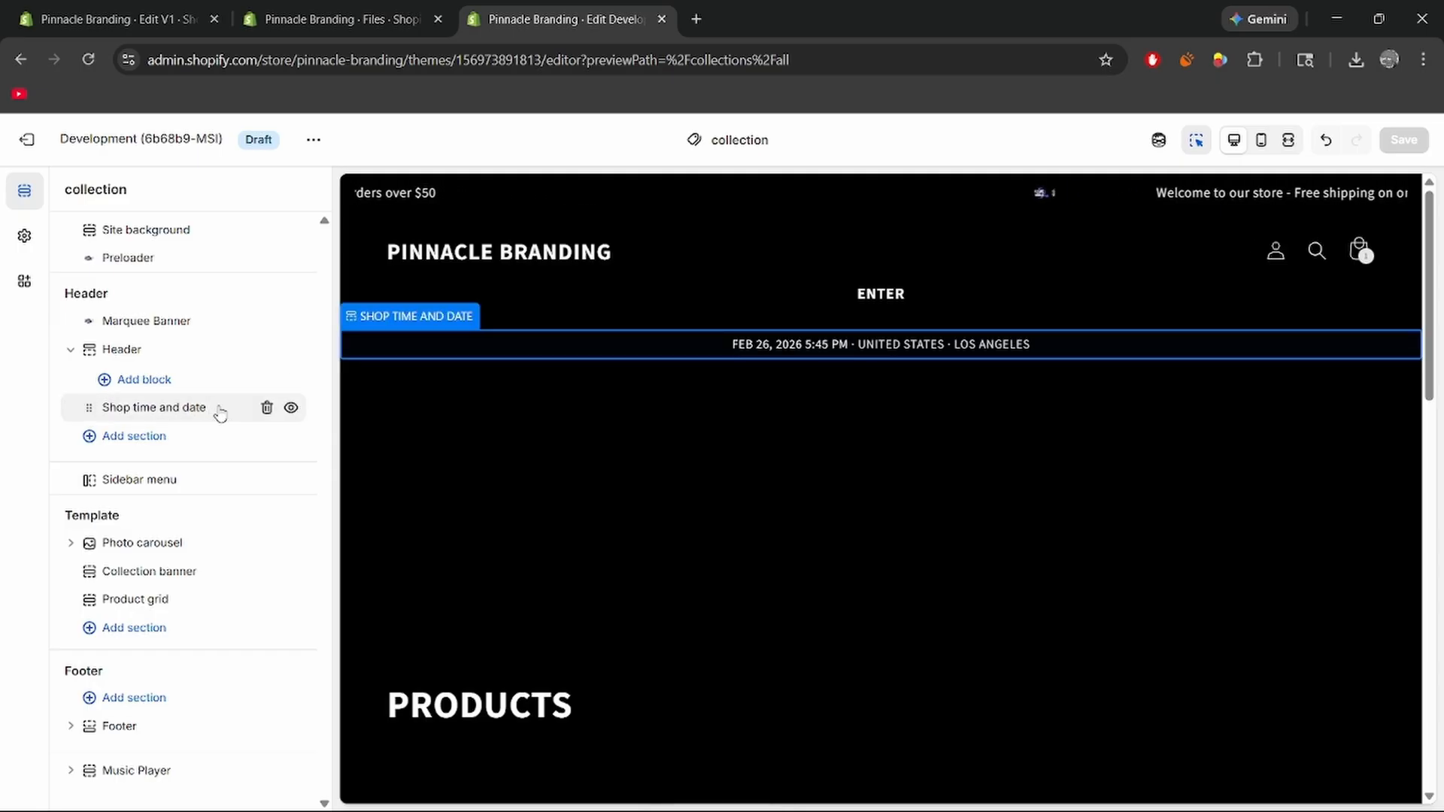
- Set the Shop time and date section to the Short date format and turn off its country and state/region display
click(173, 408)
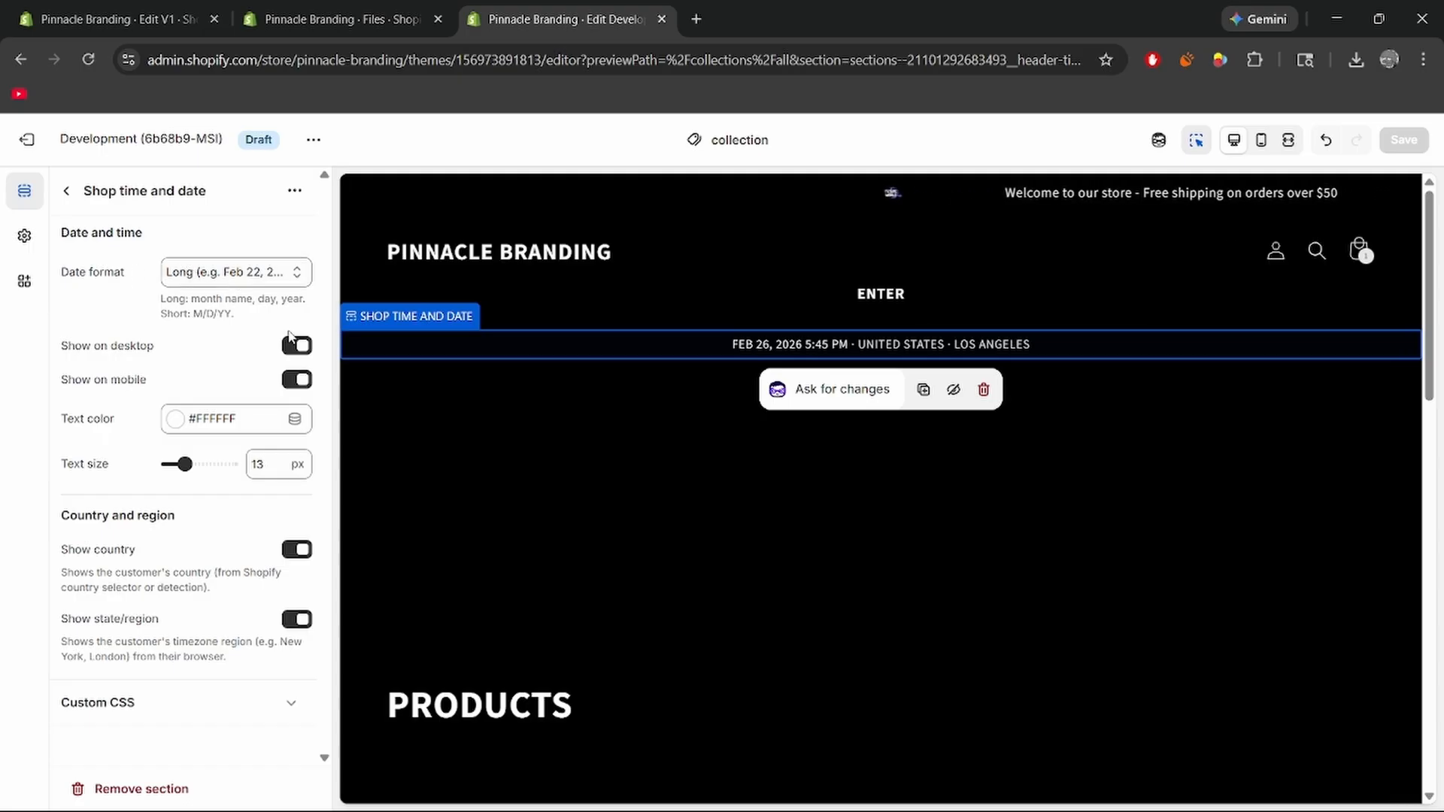
click(235, 282)
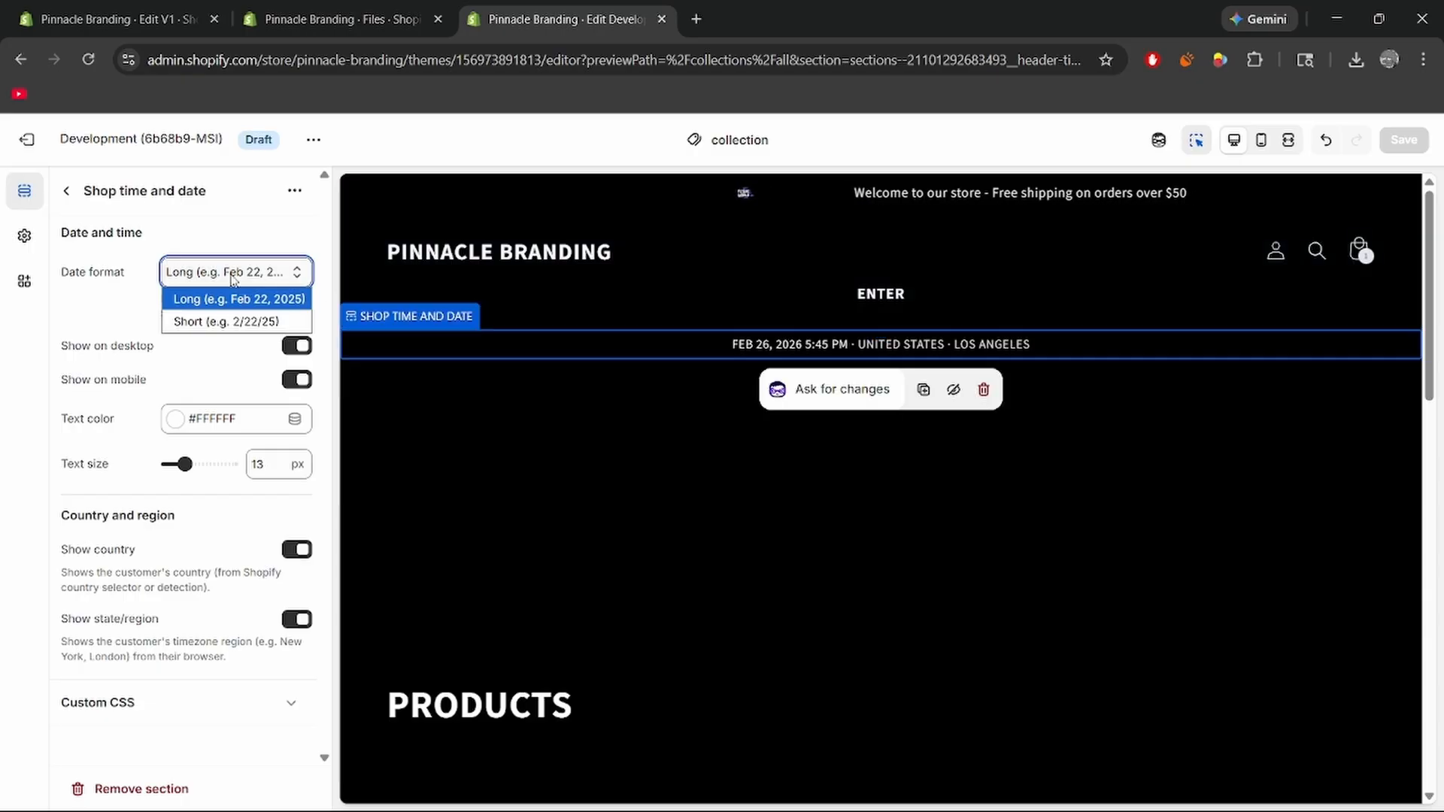
click(222, 323)
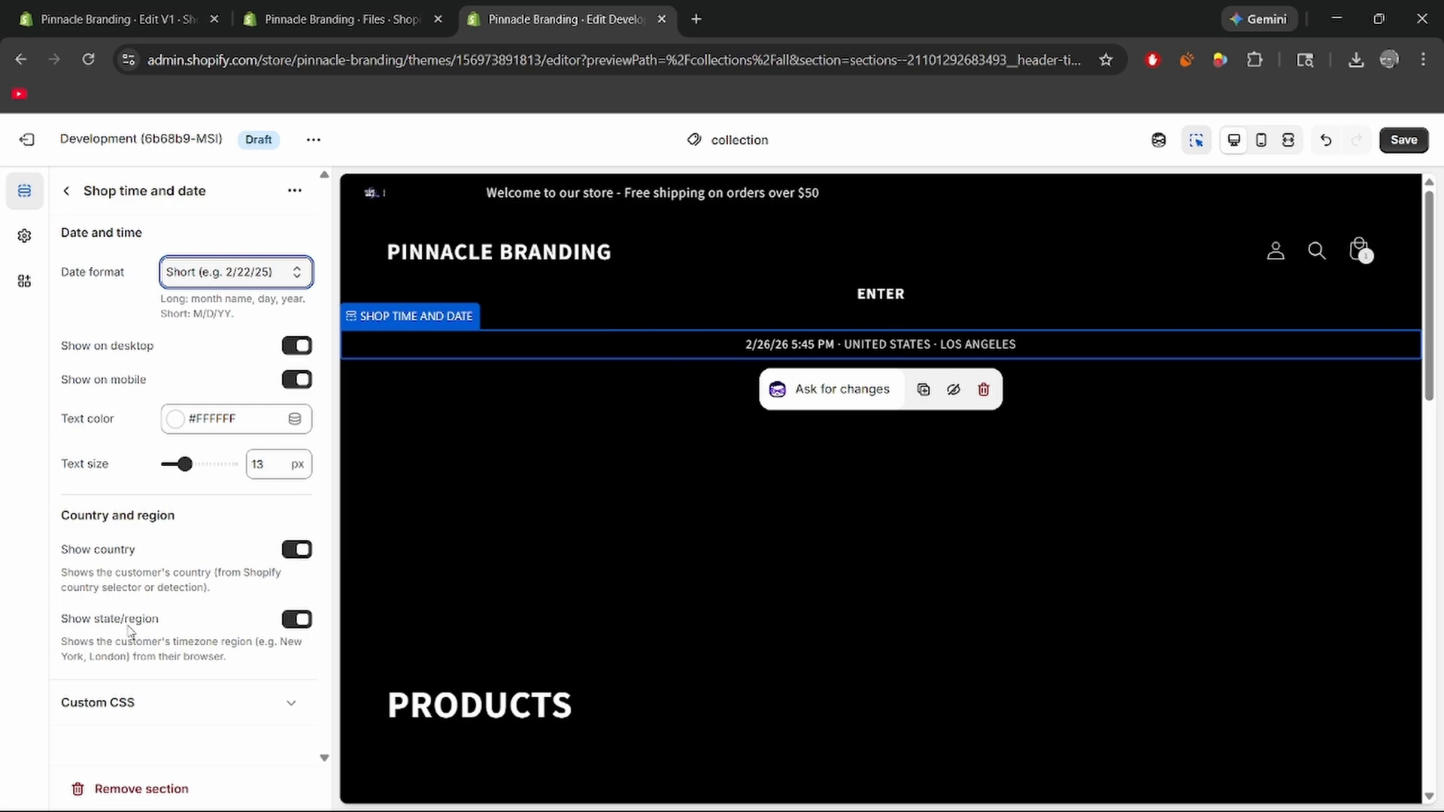
click(296, 625)
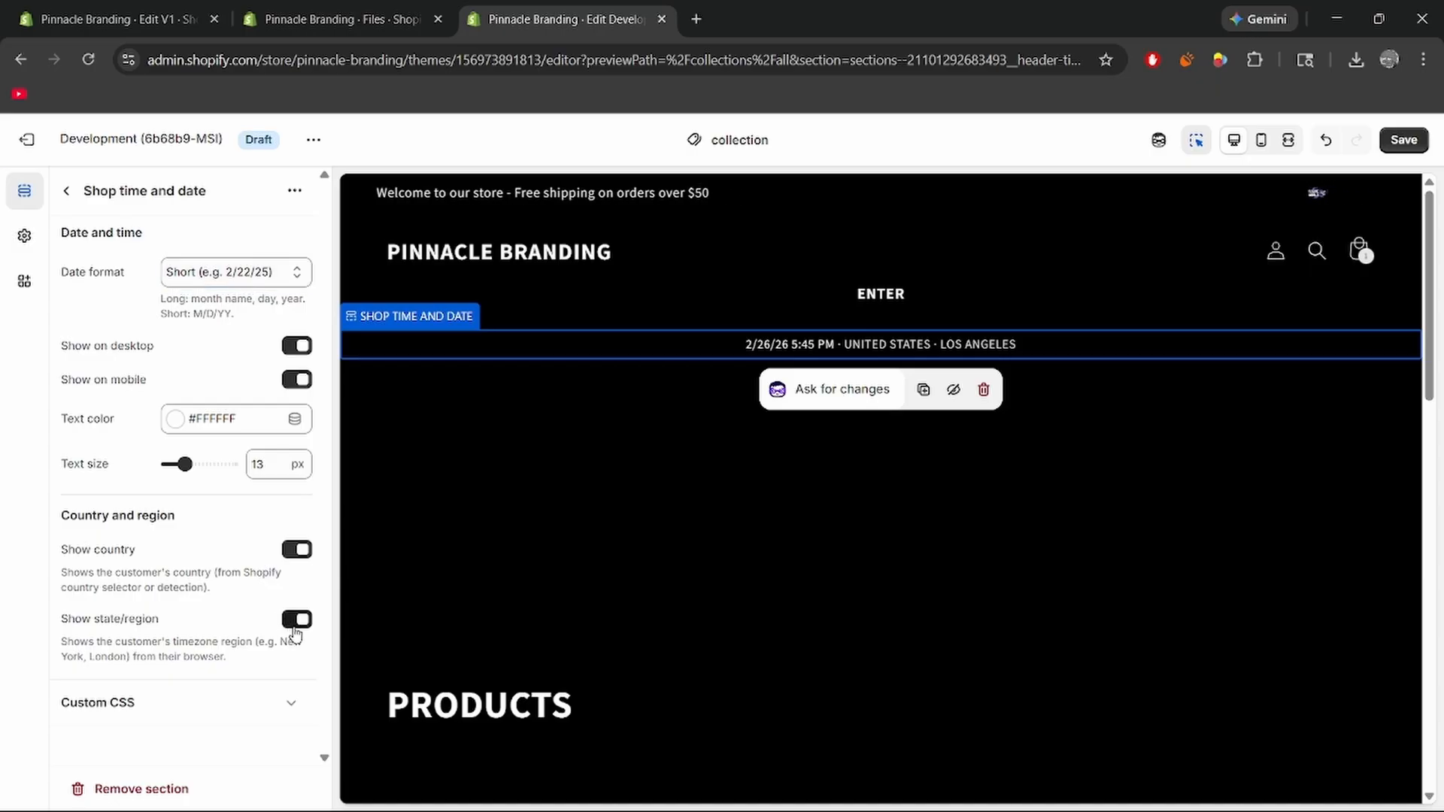
click(302, 548)
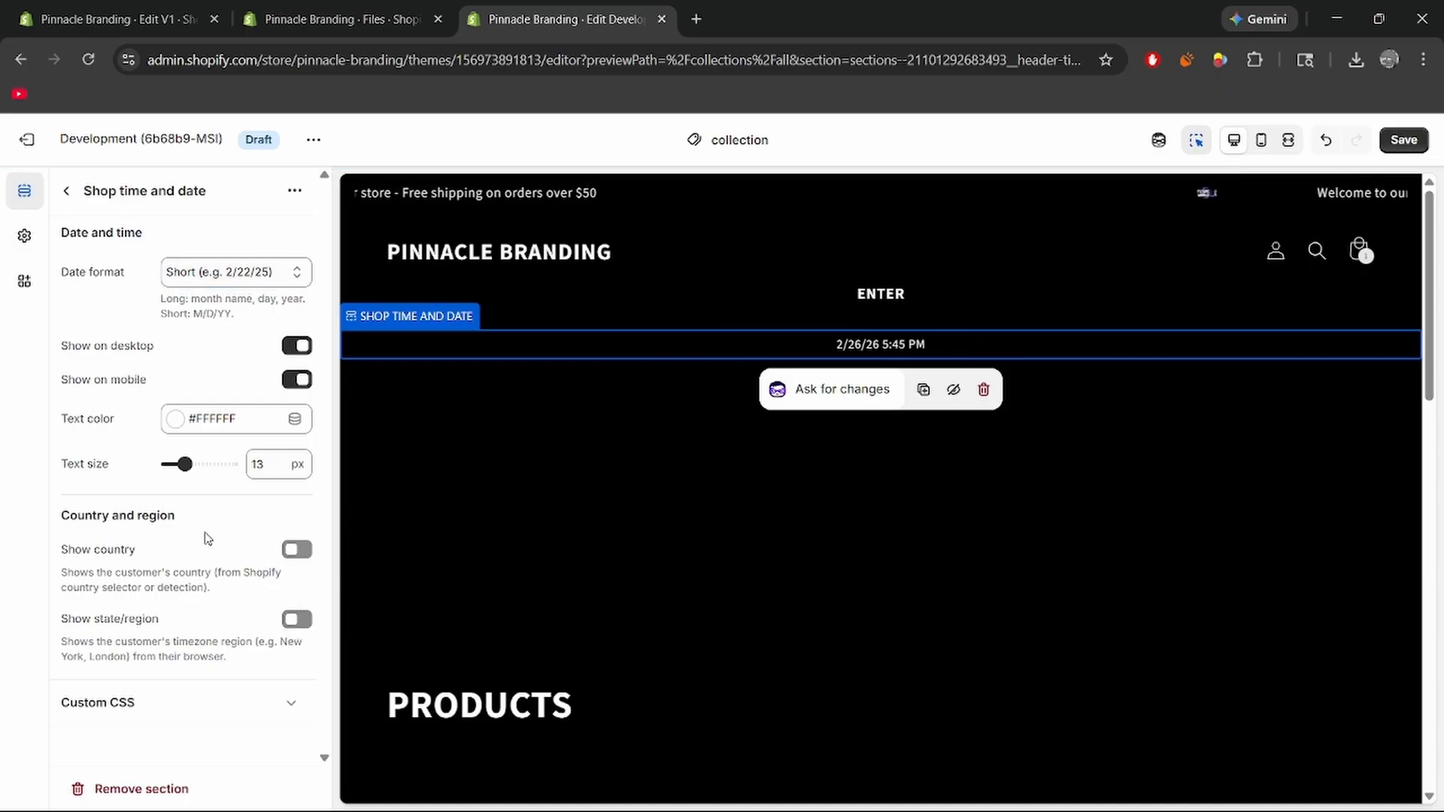
key(Escape)
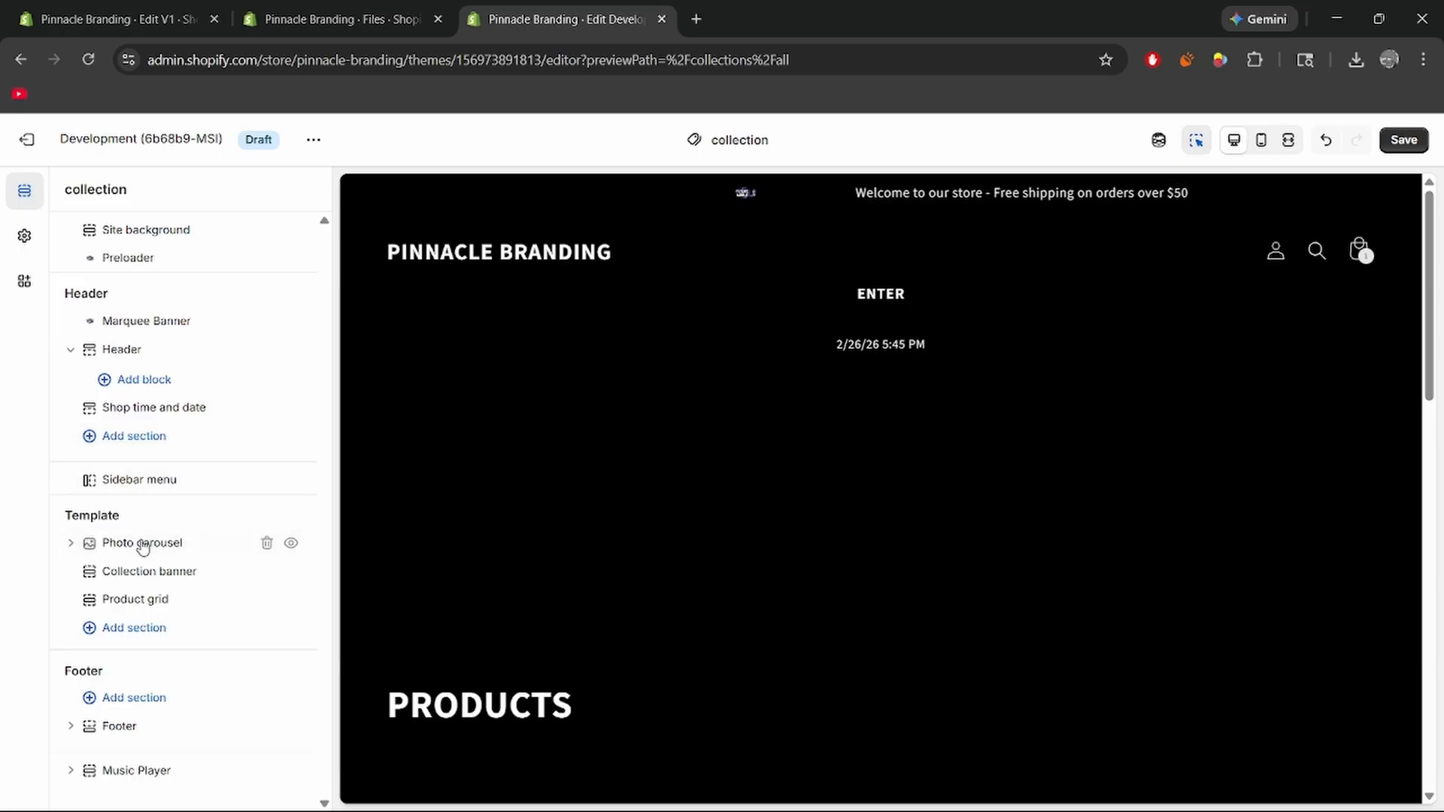
- Add a fourth image block to the Photo carousel section in the collection template
click(210, 544)
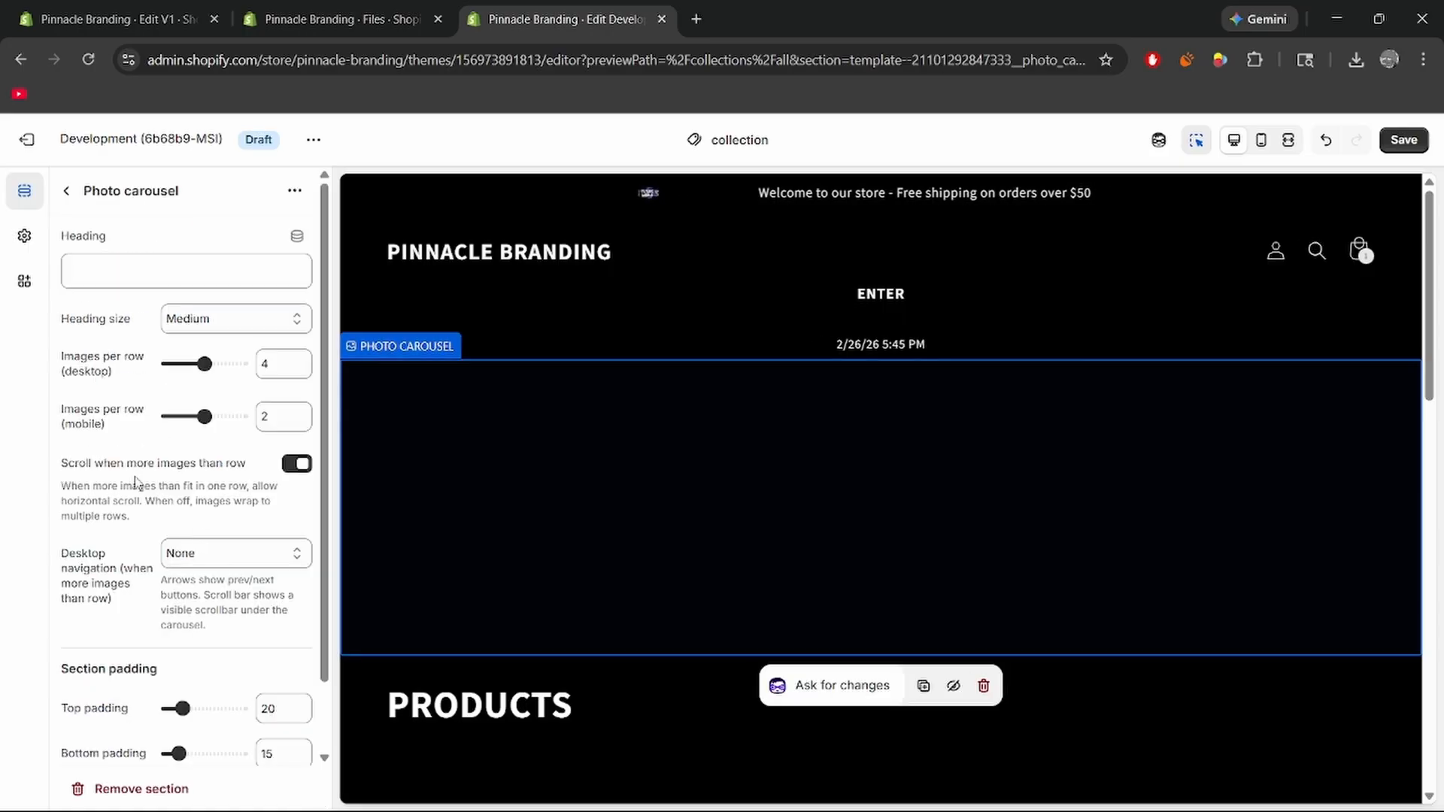
click(67, 191)
drag(200, 545, 65, 524)
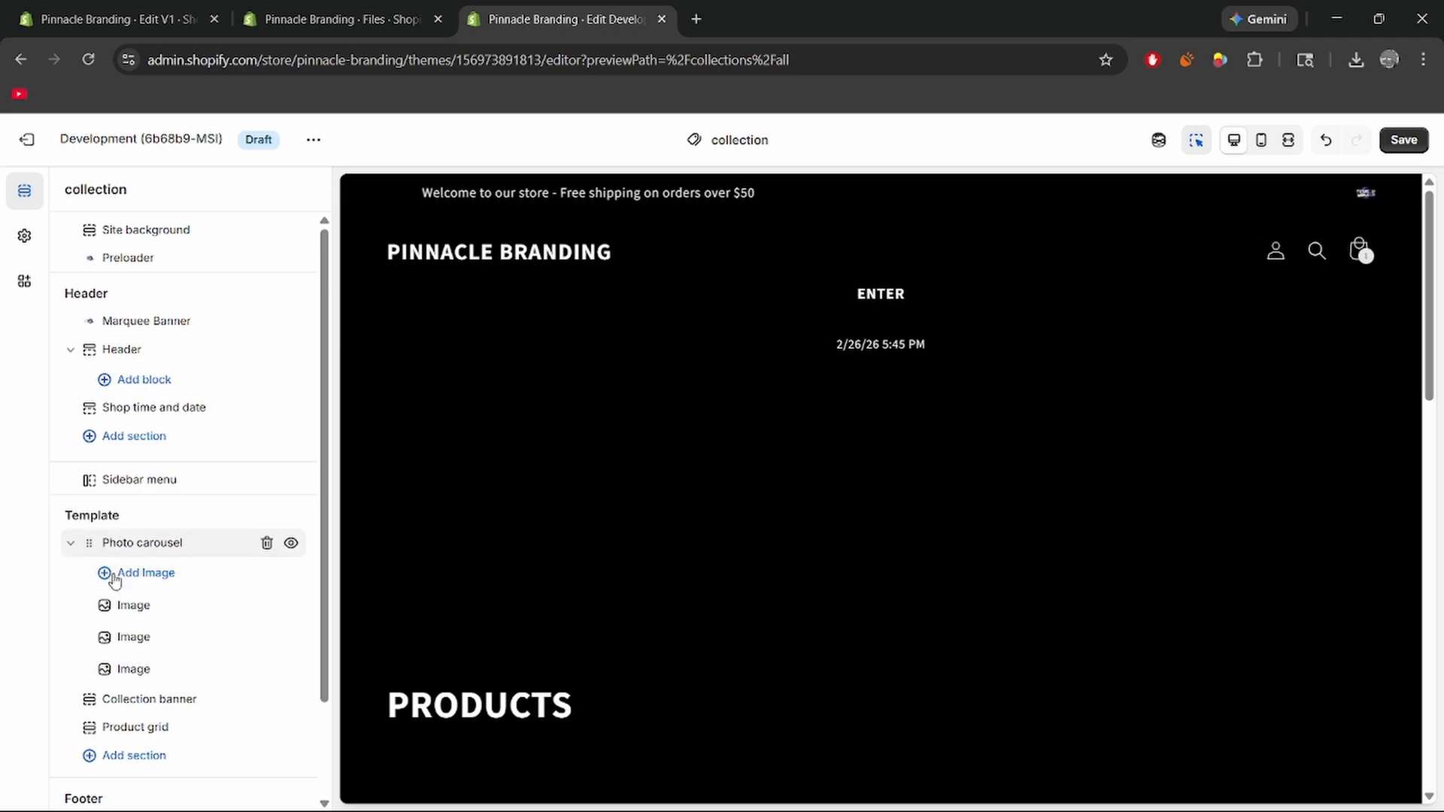
click(115, 579)
click(64, 191)
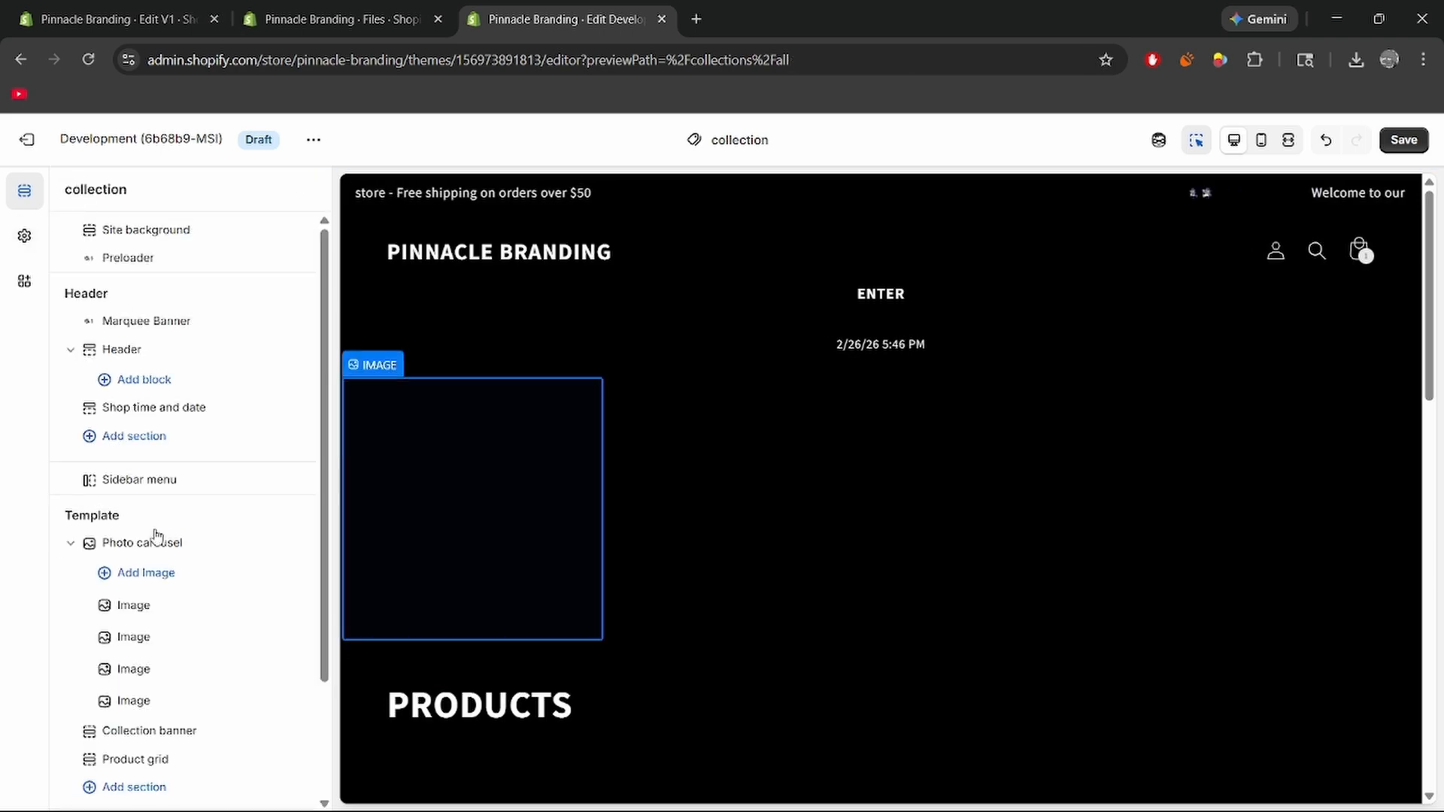
- Assign the 606984092 JPG photo of the poster wall to the carousel's first image block
click(184, 608)
click(220, 253)
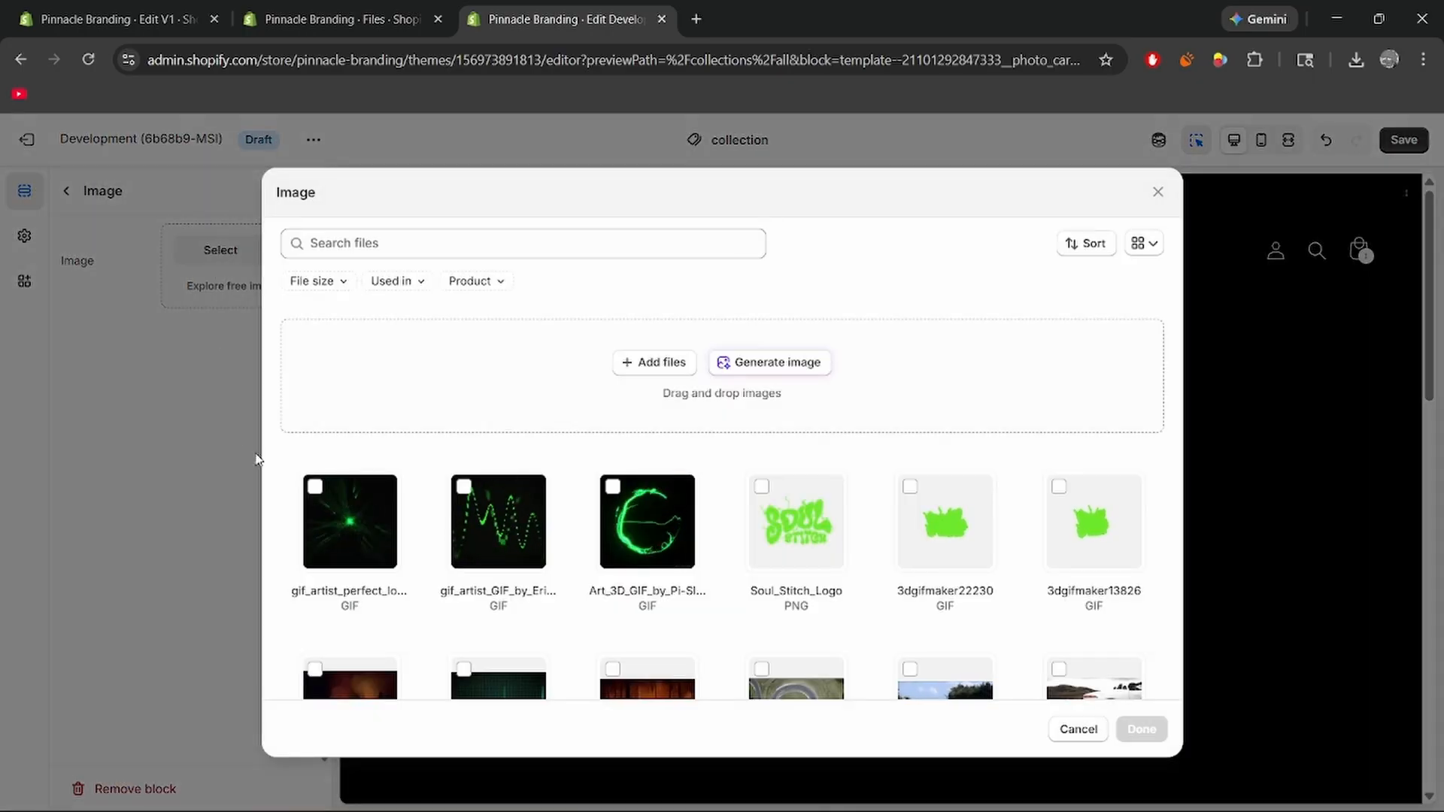
scroll(436, 461, down, 3)
click(451, 468)
click(1141, 729)
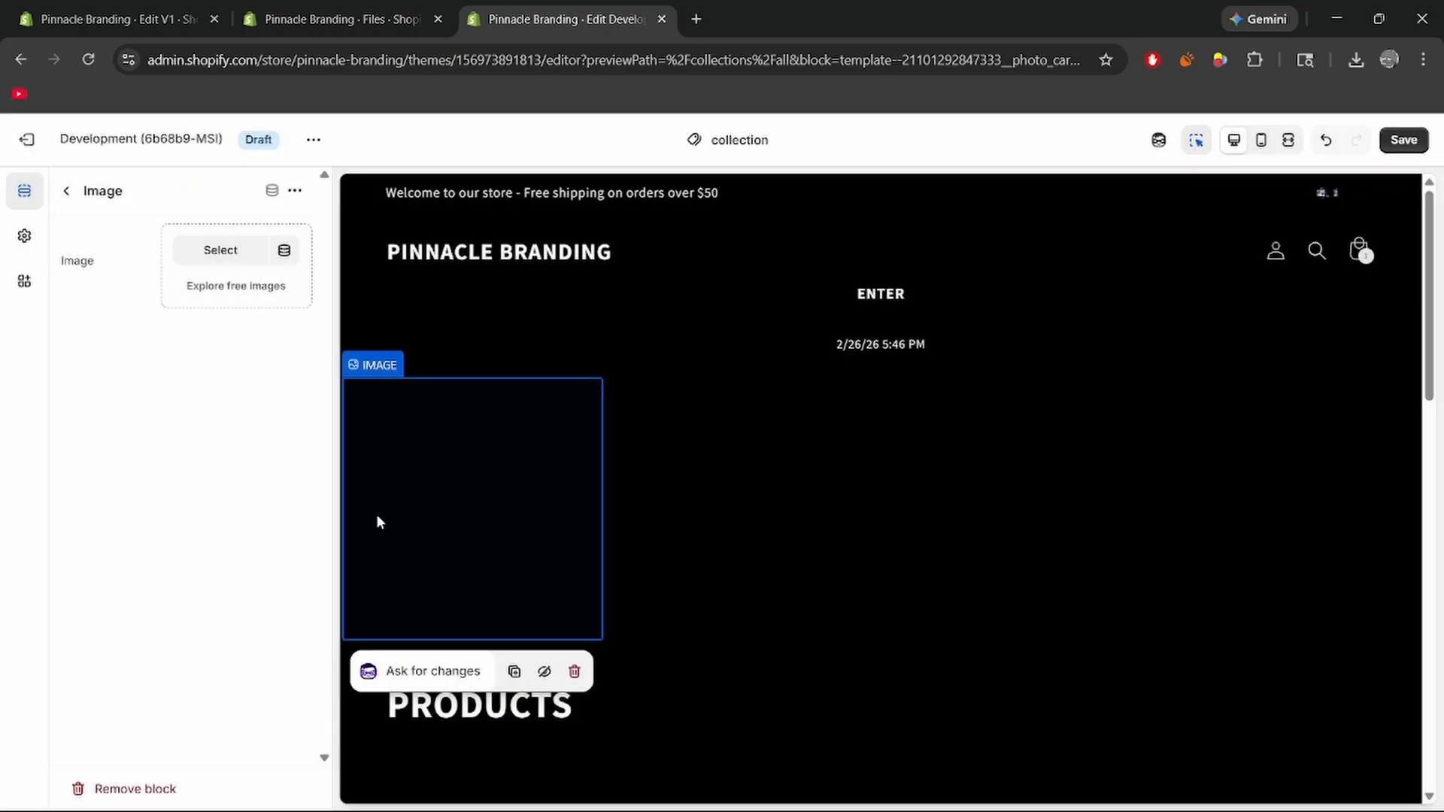
click(66, 191)
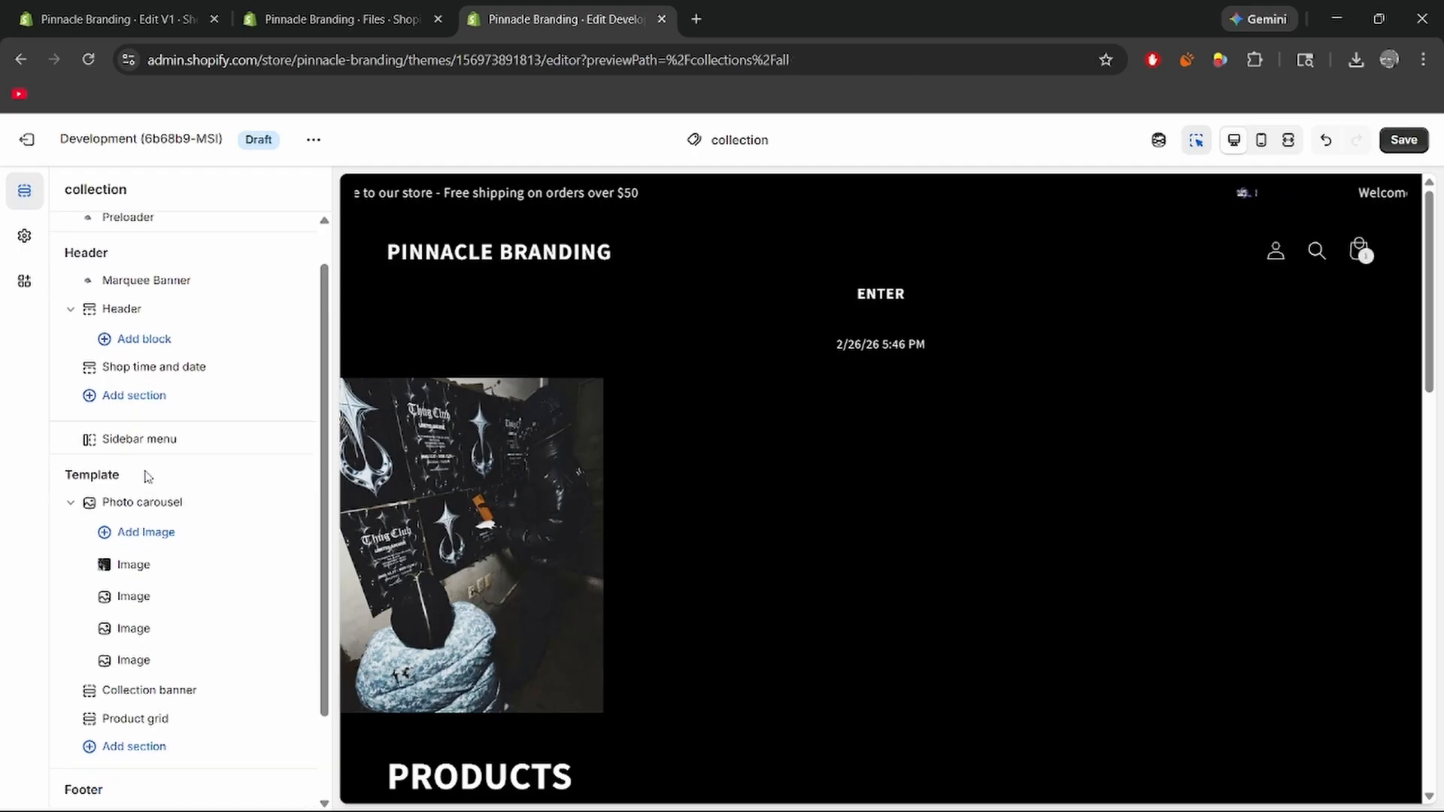
- Assign the 605755504 JPG photo of the group in dark coats to the carousel's second image block
scroll(150, 527, down, 1)
click(174, 548)
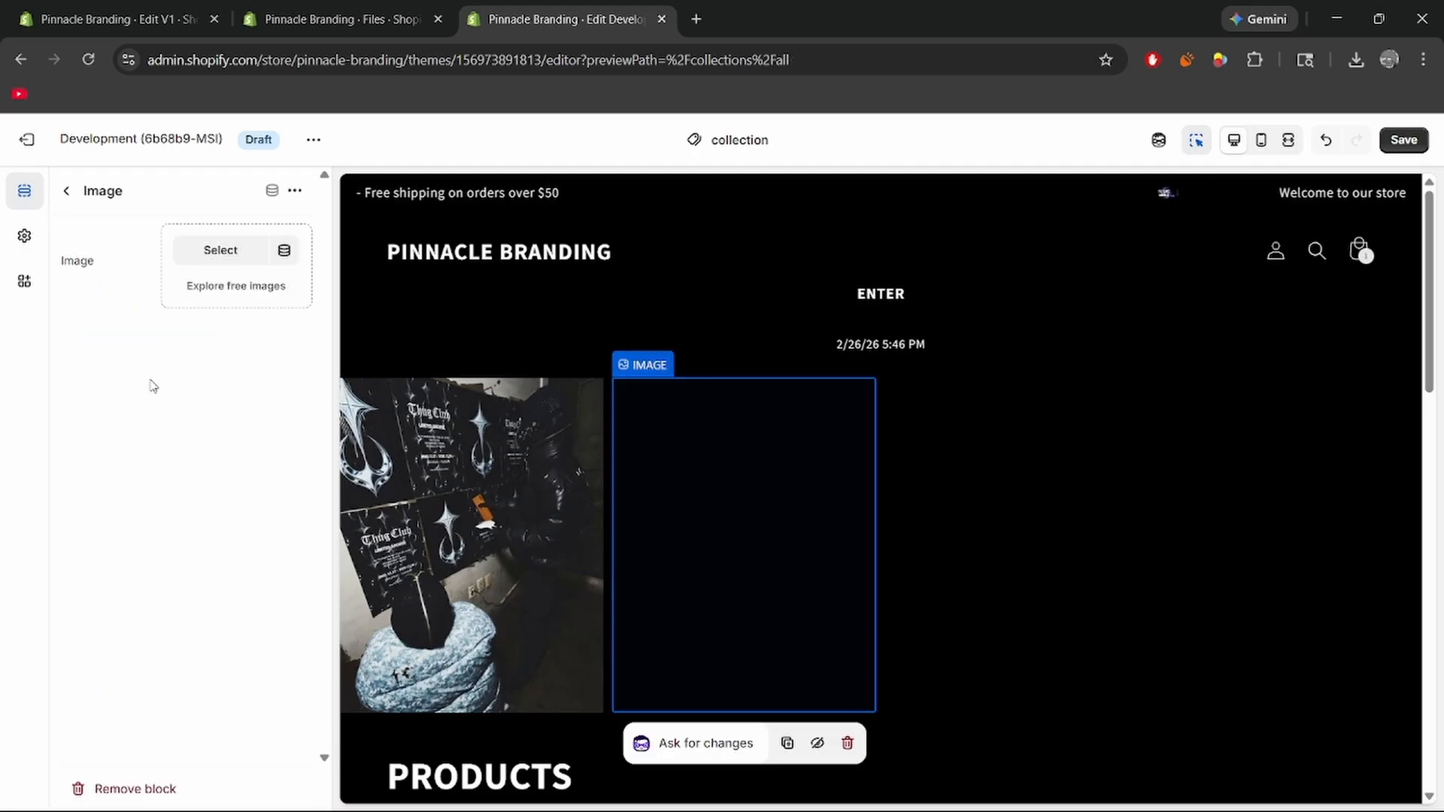
click(214, 249)
click(498, 521)
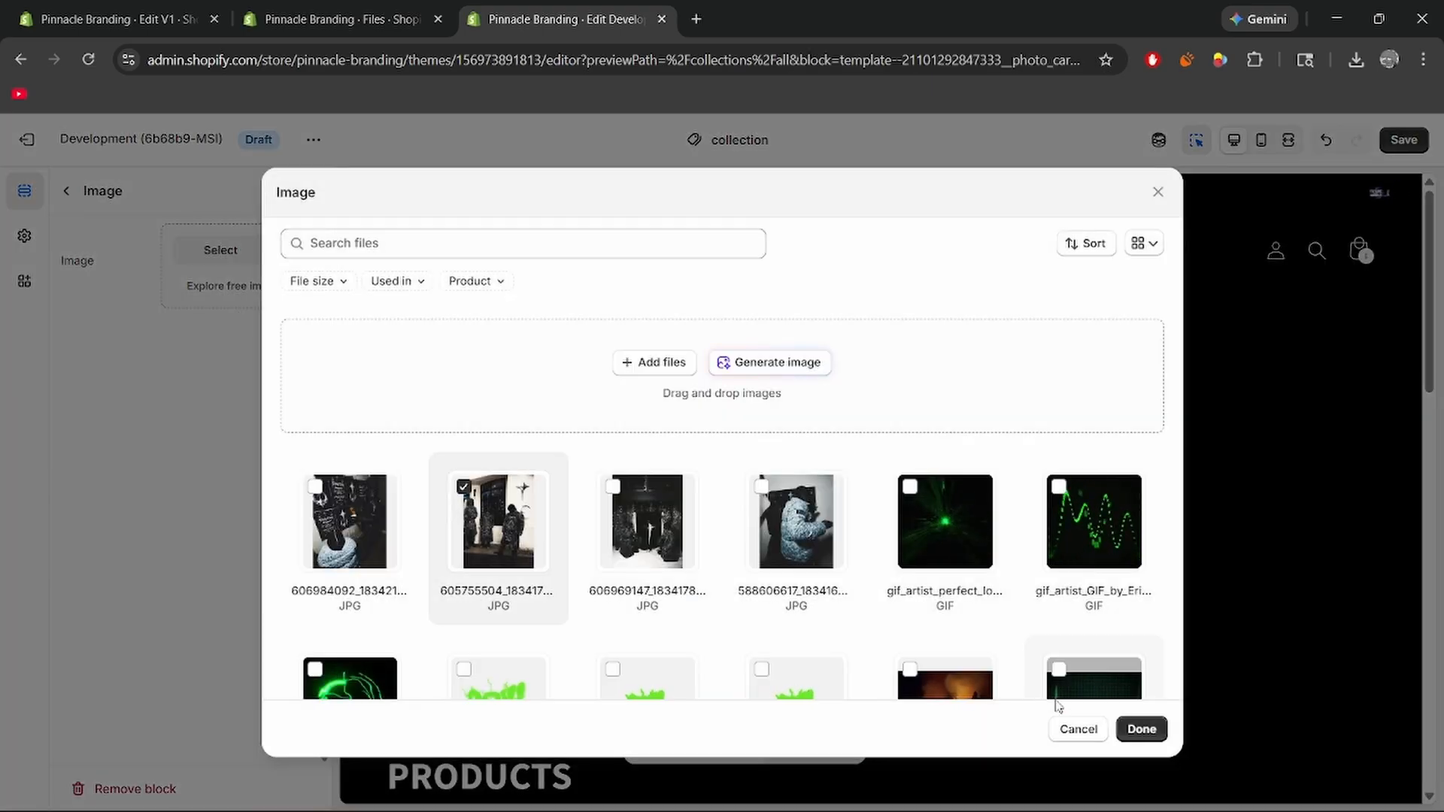
click(1141, 729)
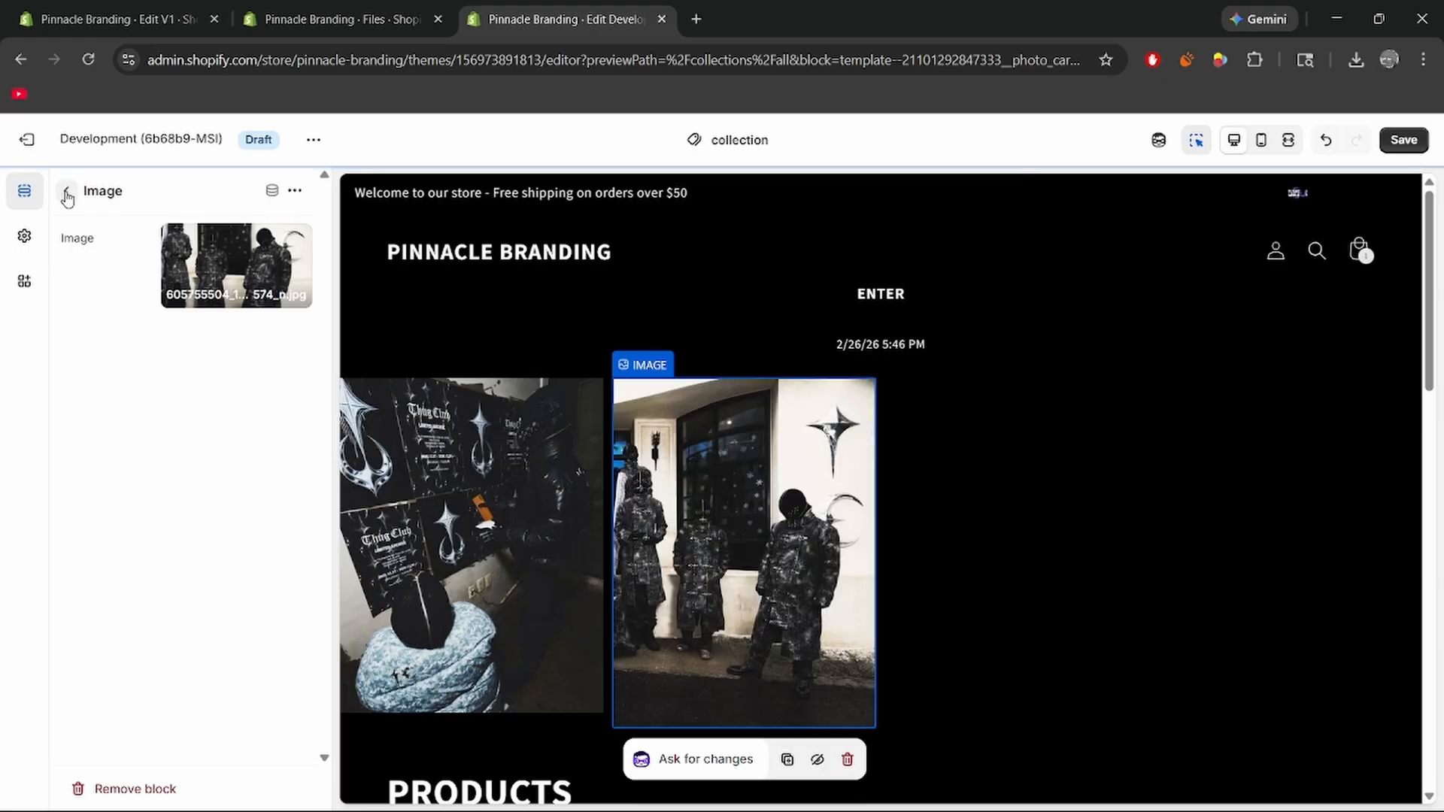
click(66, 194)
- Assign the 606969147 JPG photo to the carousel's third image block
click(161, 577)
click(214, 250)
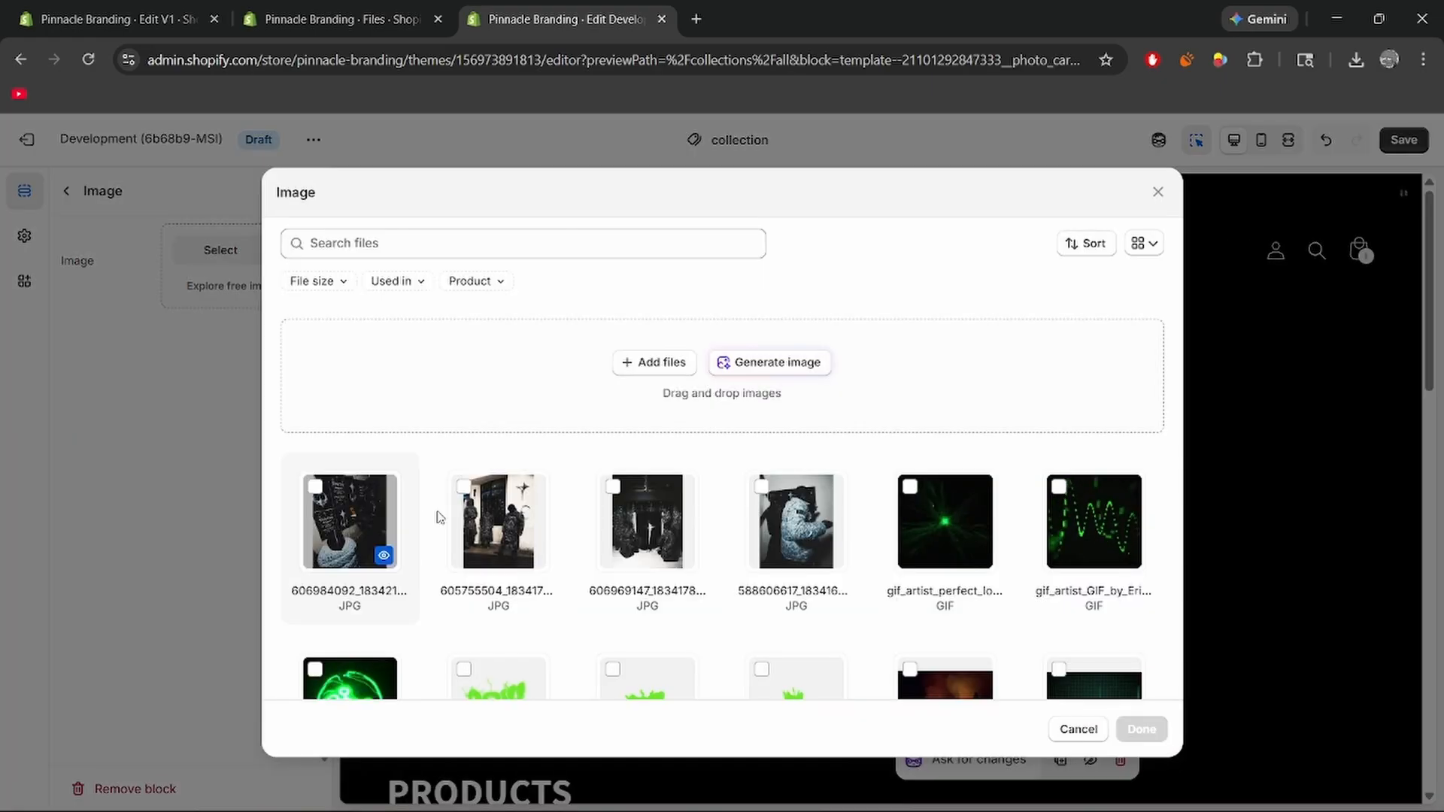
click(648, 521)
click(1141, 729)
click(66, 192)
- Assign the 588606617 JPG photo of the blue puffer jacket to the carousel's fourth image block
click(179, 607)
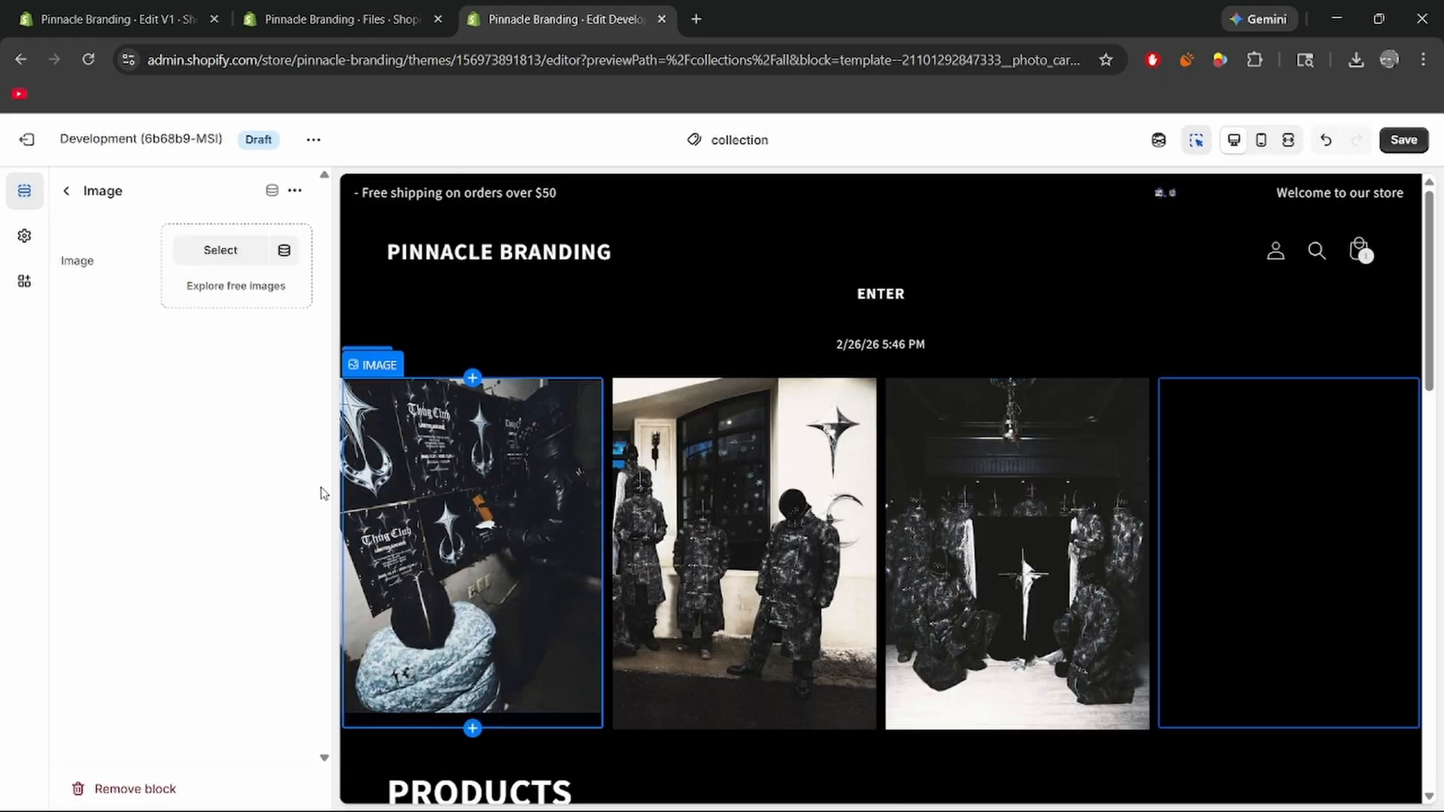
click(221, 250)
click(796, 519)
click(1141, 729)
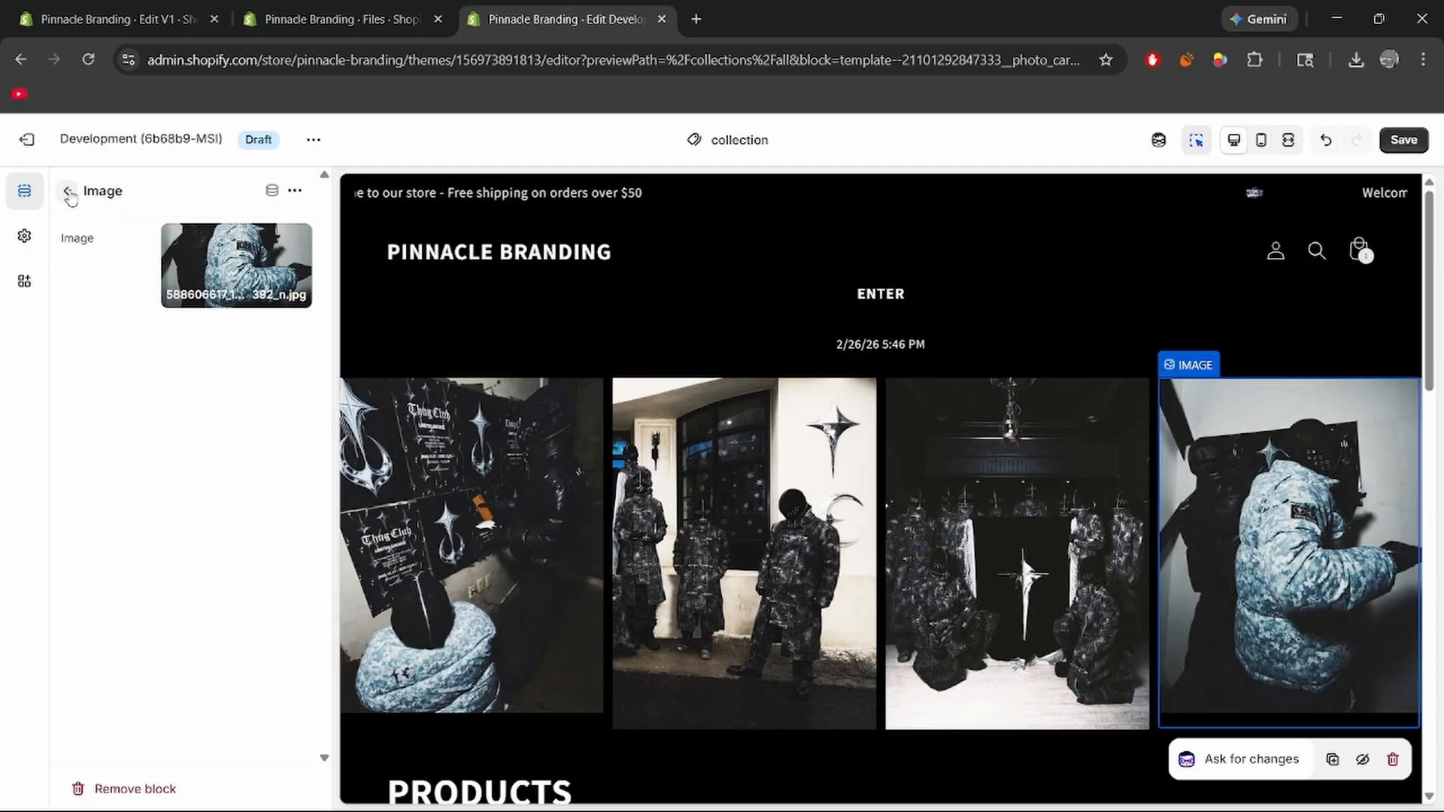
click(69, 194)
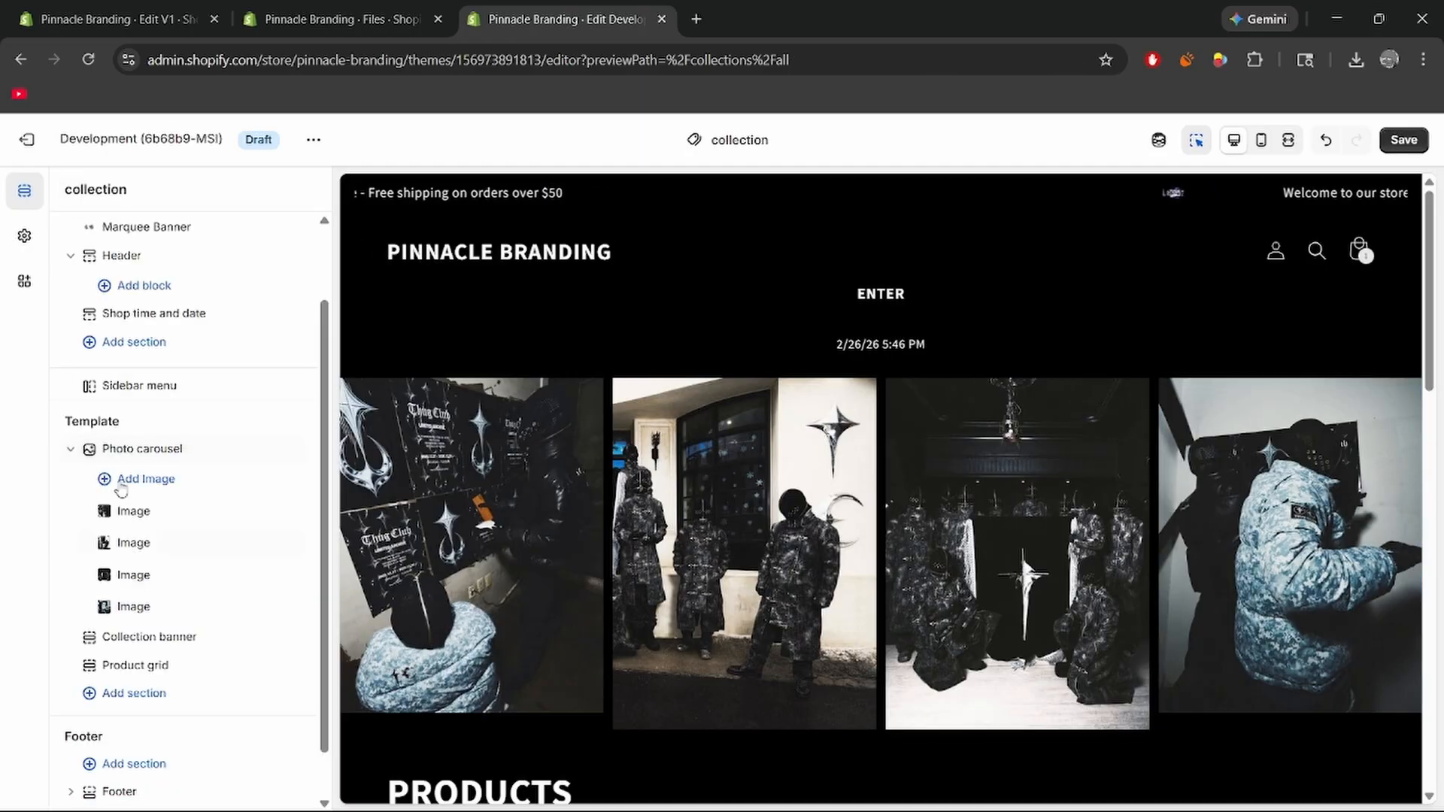
- Try the heading "thug" on the photo carousel, clear it, and view the heading size options
click(135, 449)
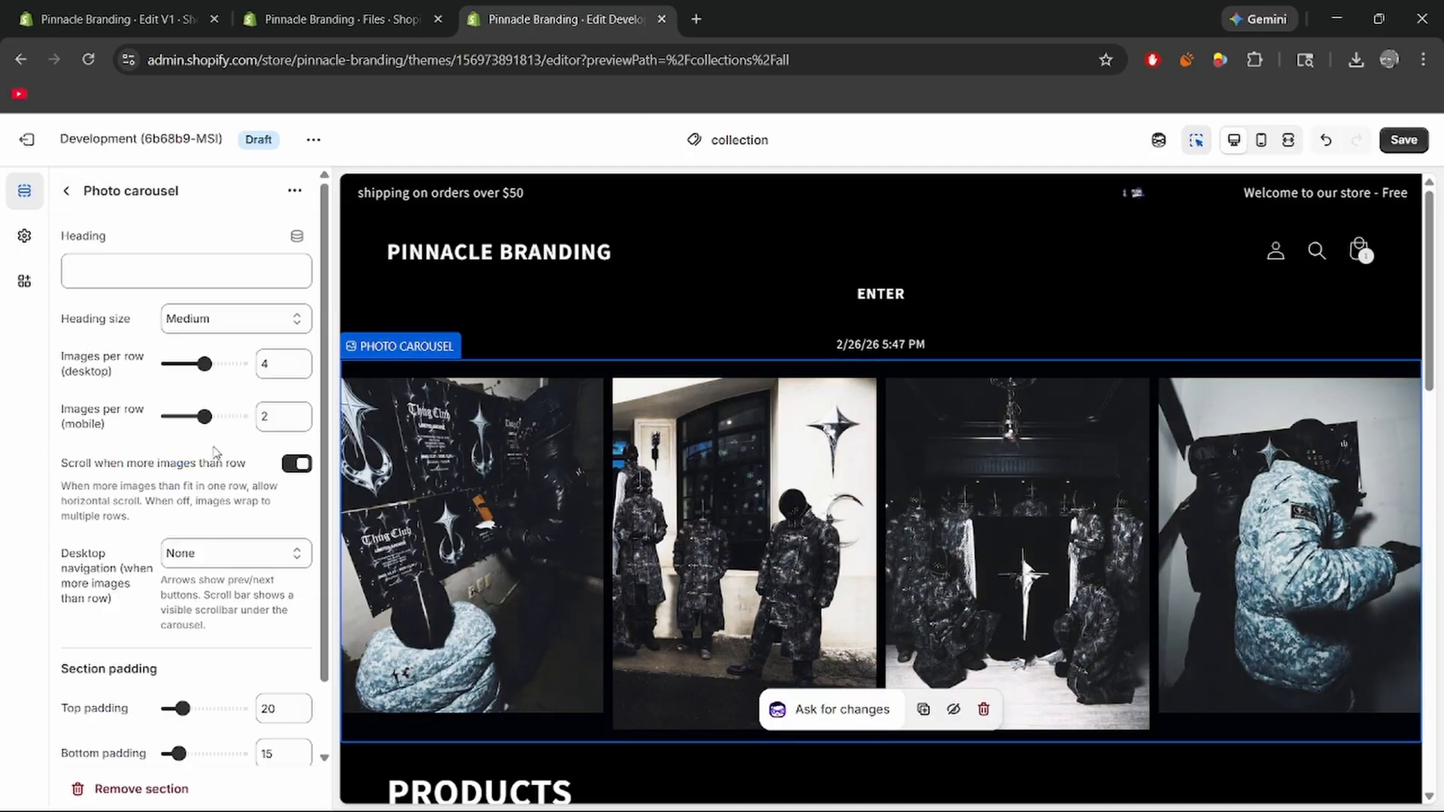
click(99, 270)
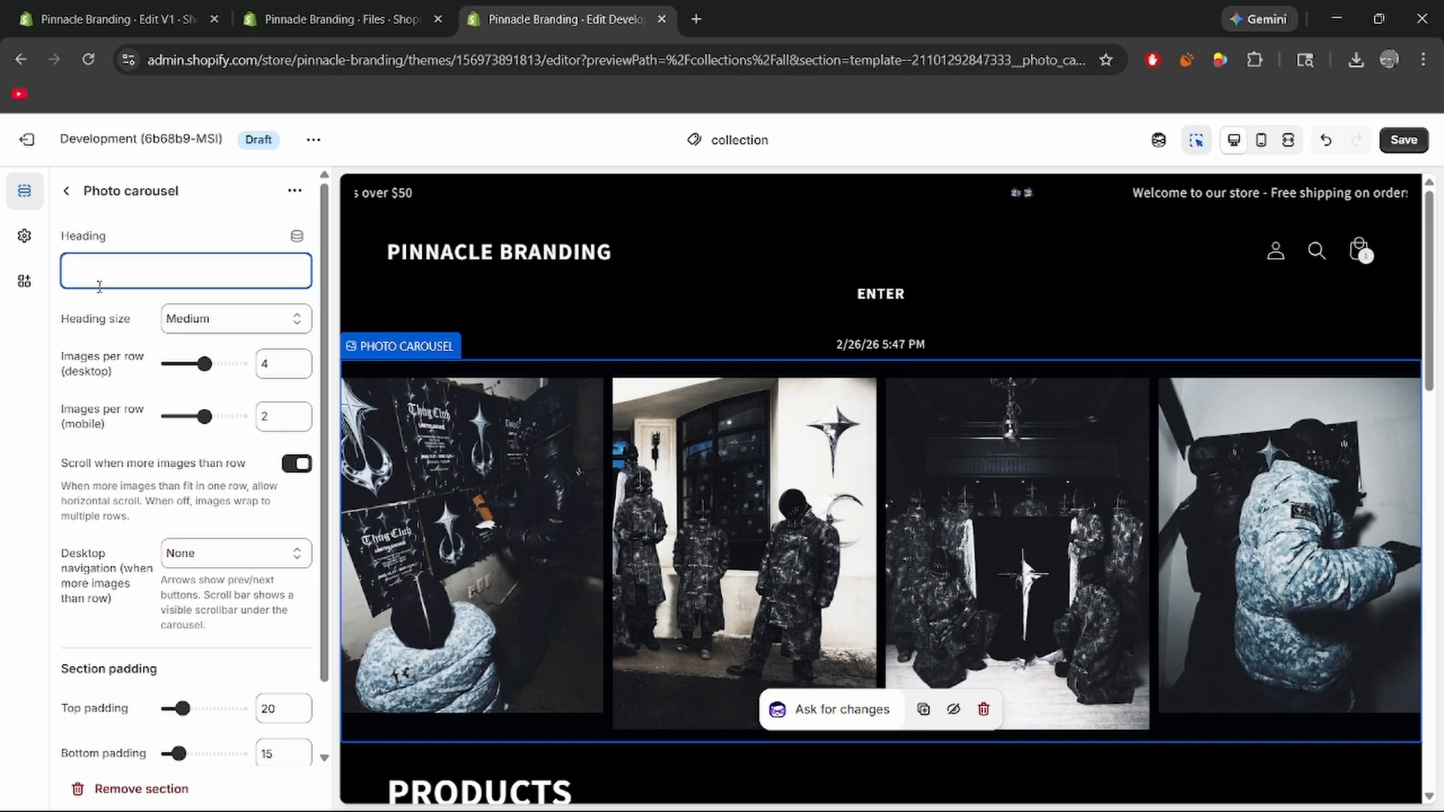
text(thug)
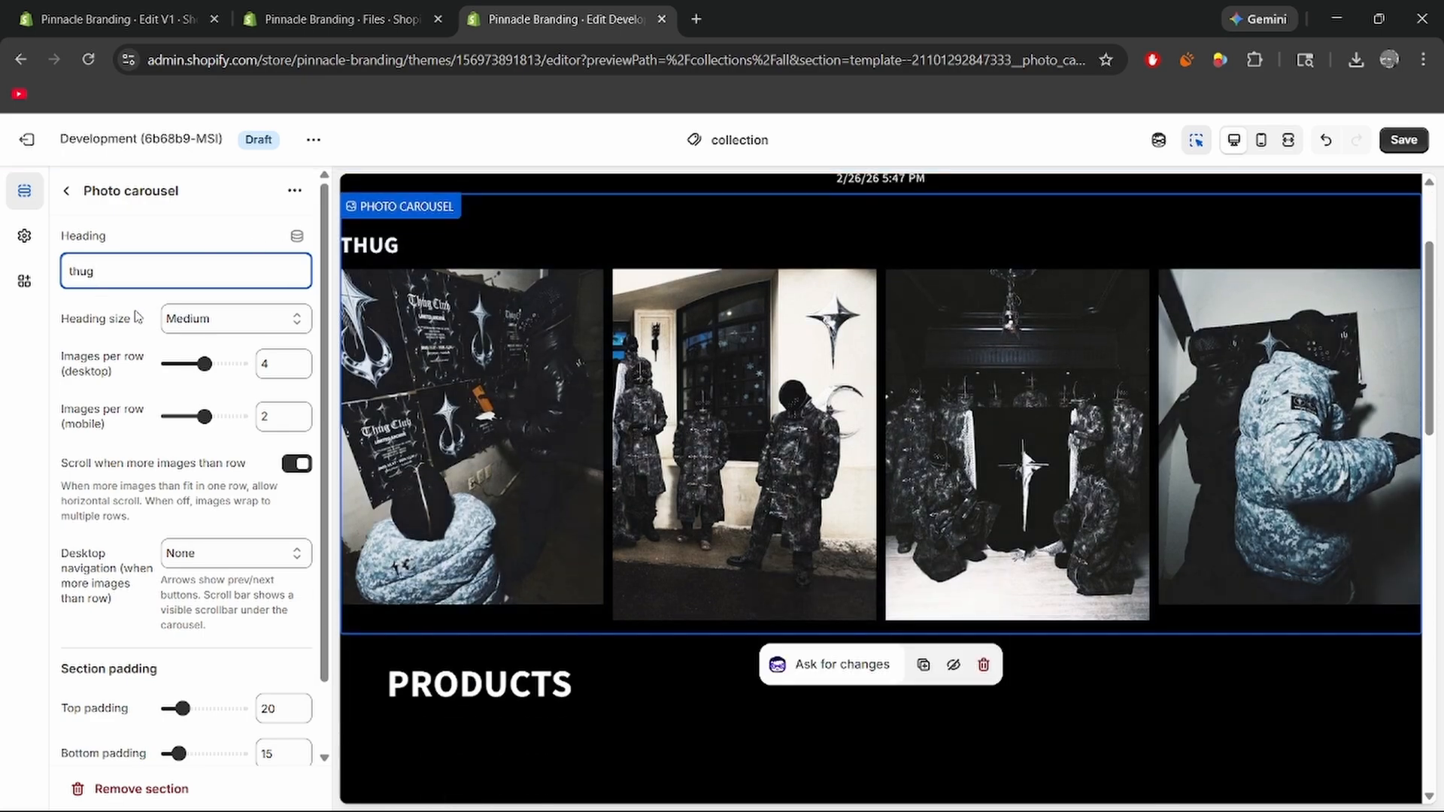
key(BackSpace)
key(BackSpace)
key(BackSpace)
key(BackSpace)
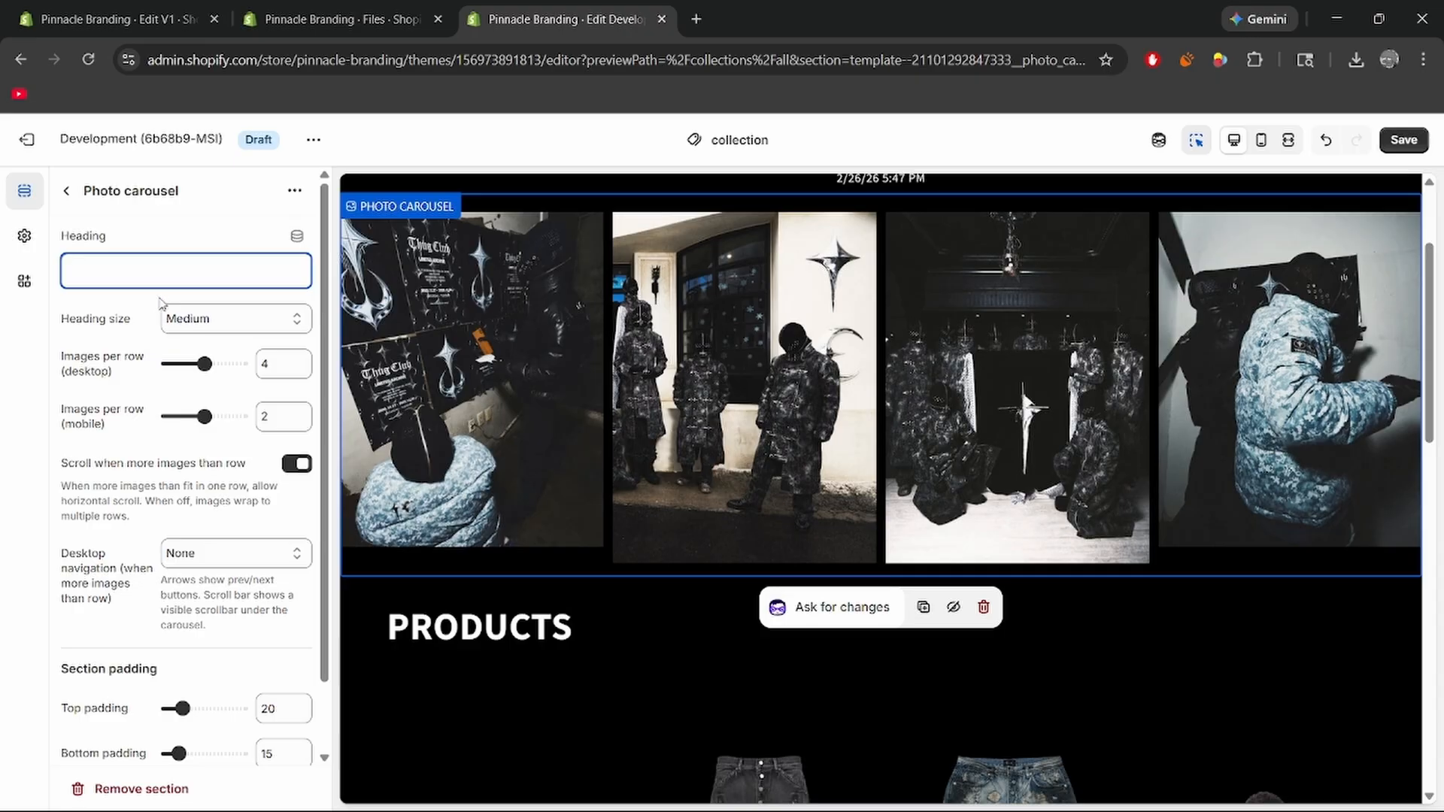
click(206, 321)
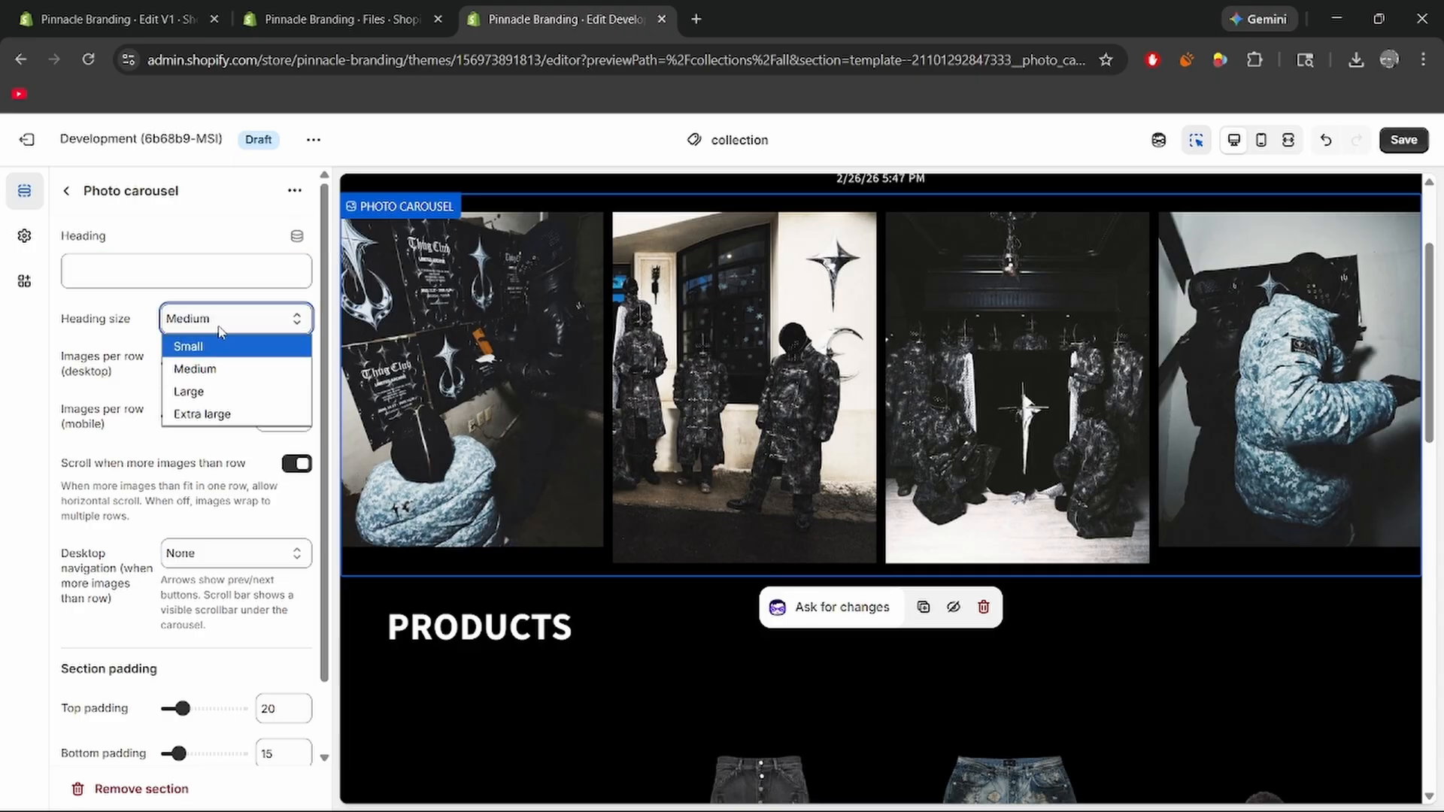
click(205, 321)
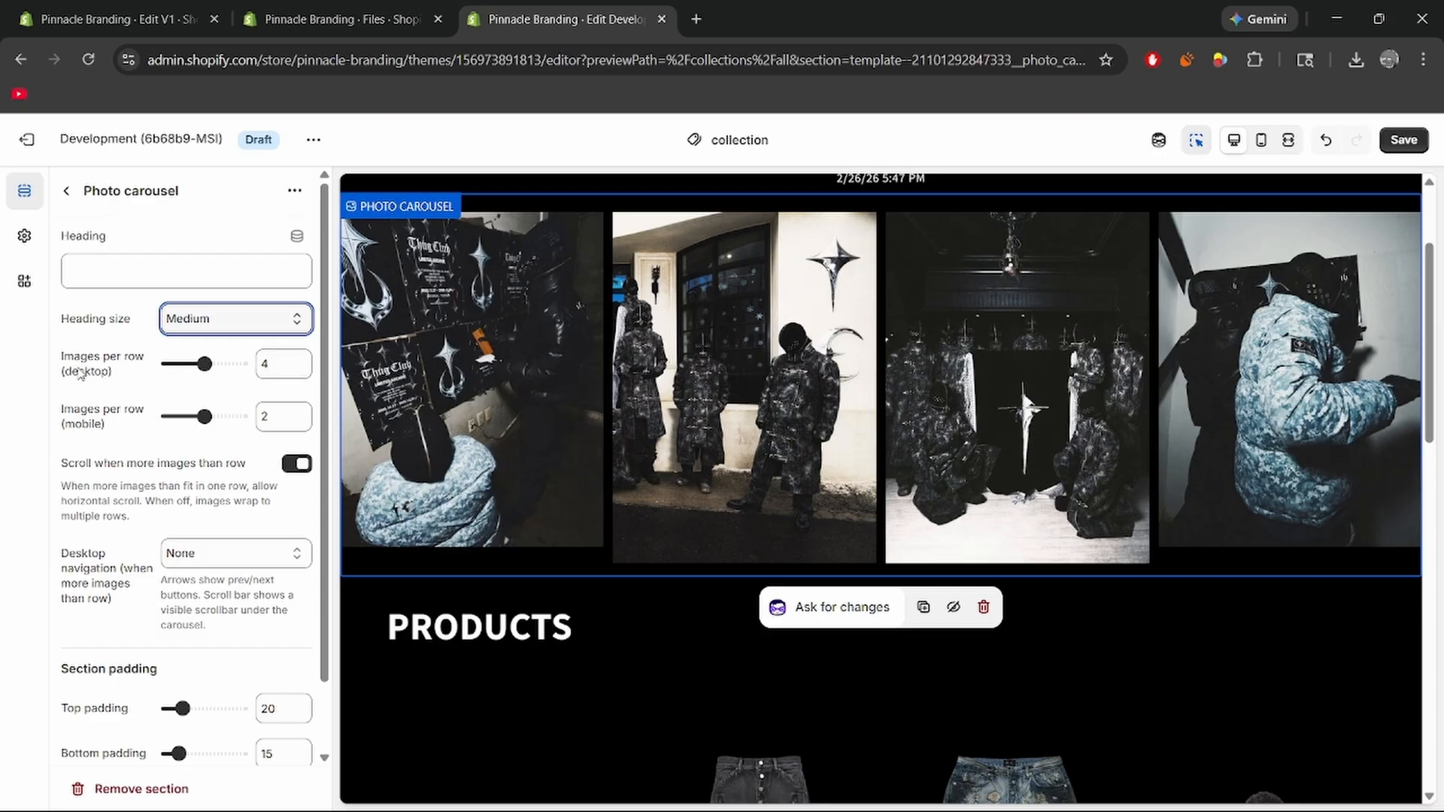
- Try Arrows as the photo carousel's desktop navigation and switch it to Scroll bar
scroll(81, 374, down, 1)
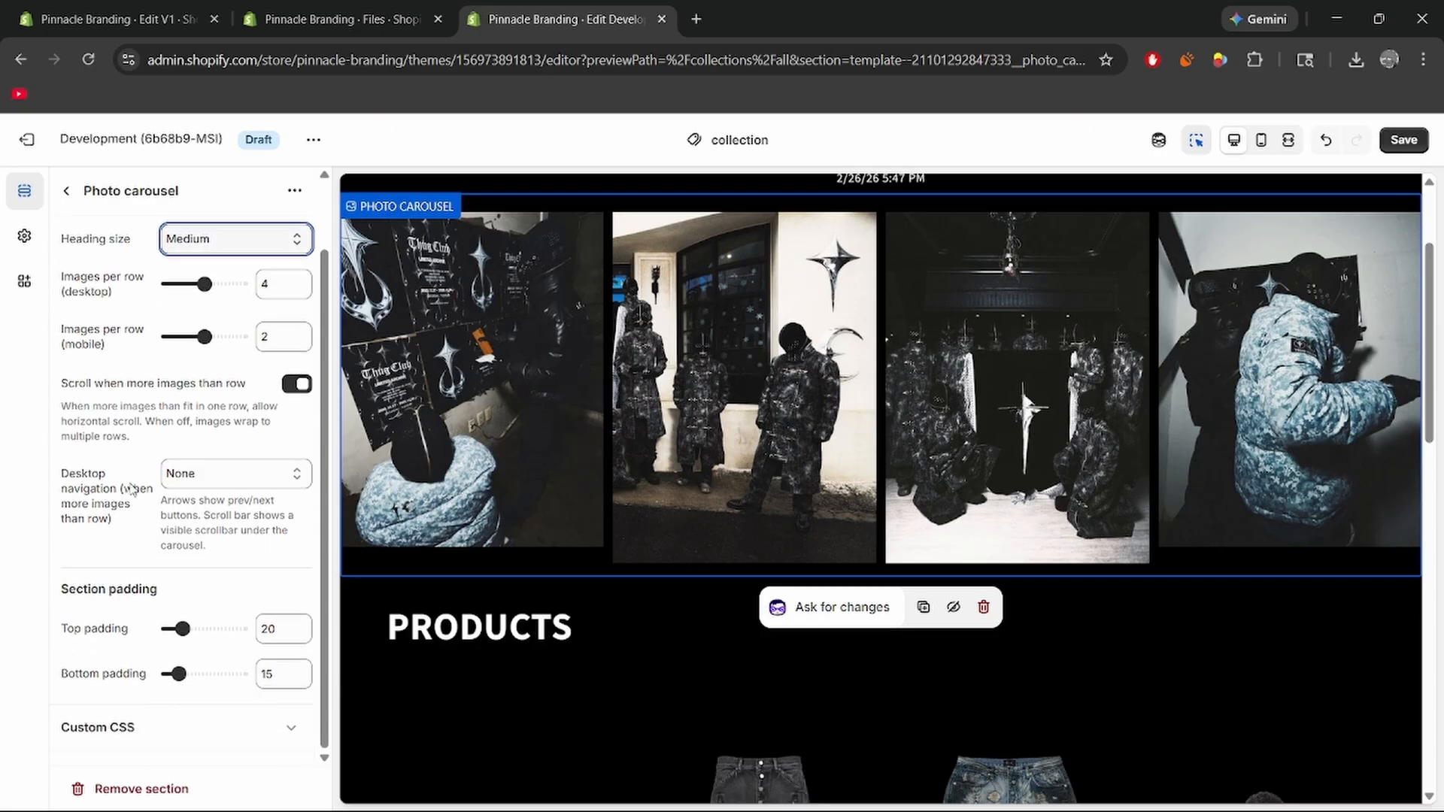
click(236, 487)
click(221, 521)
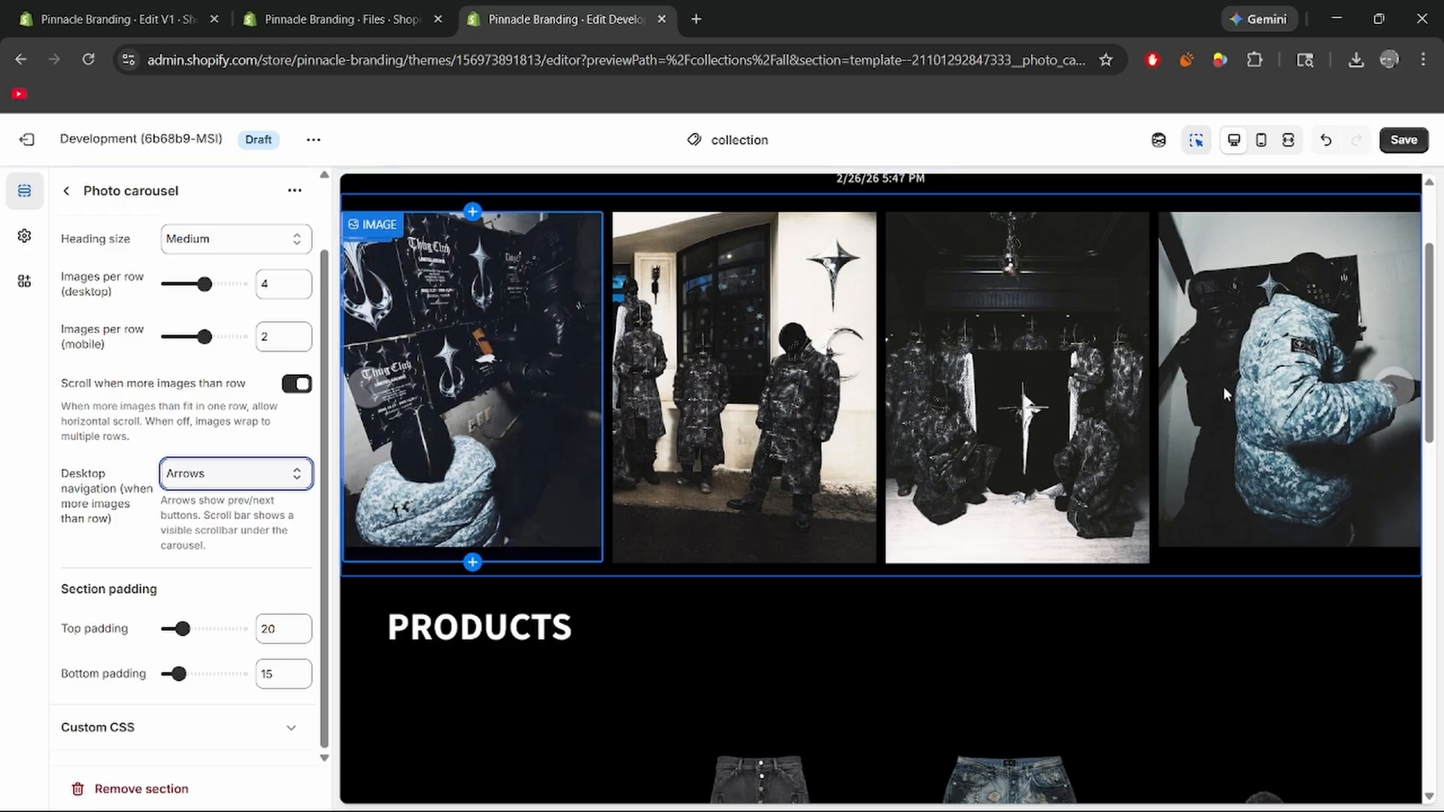
click(213, 488)
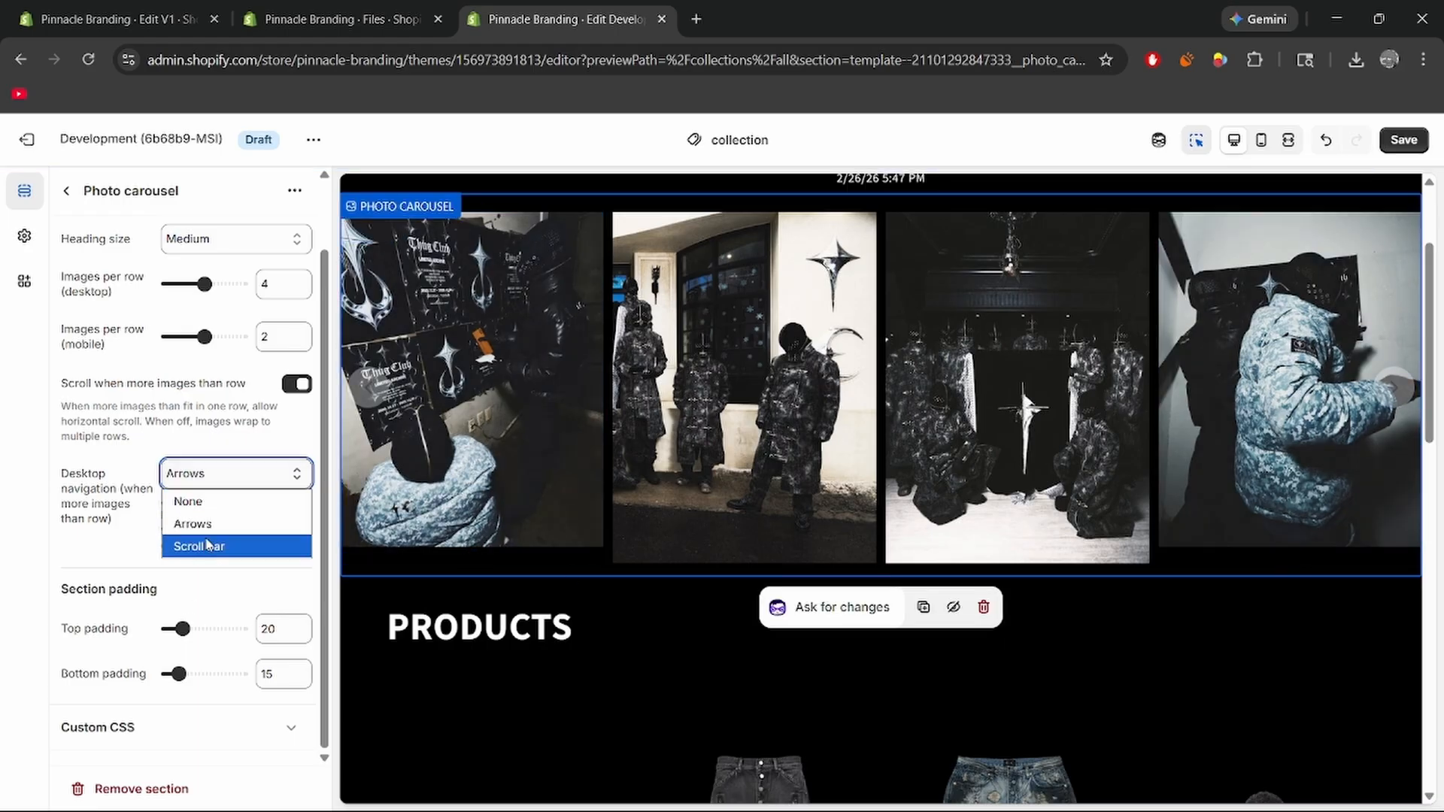
click(218, 542)
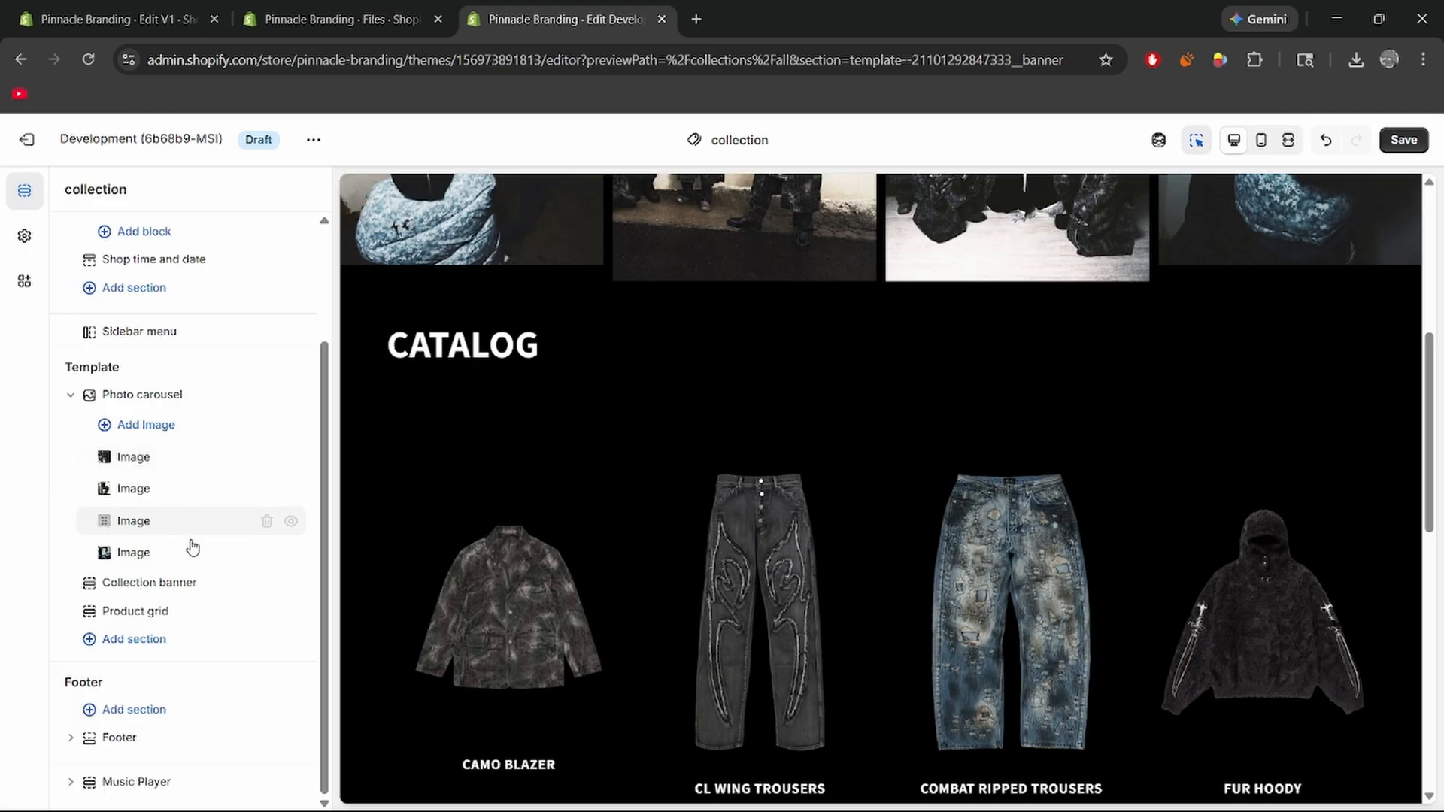
- Set the product grid to 4 columns and its product card image ratio to Portrait
click(203, 618)
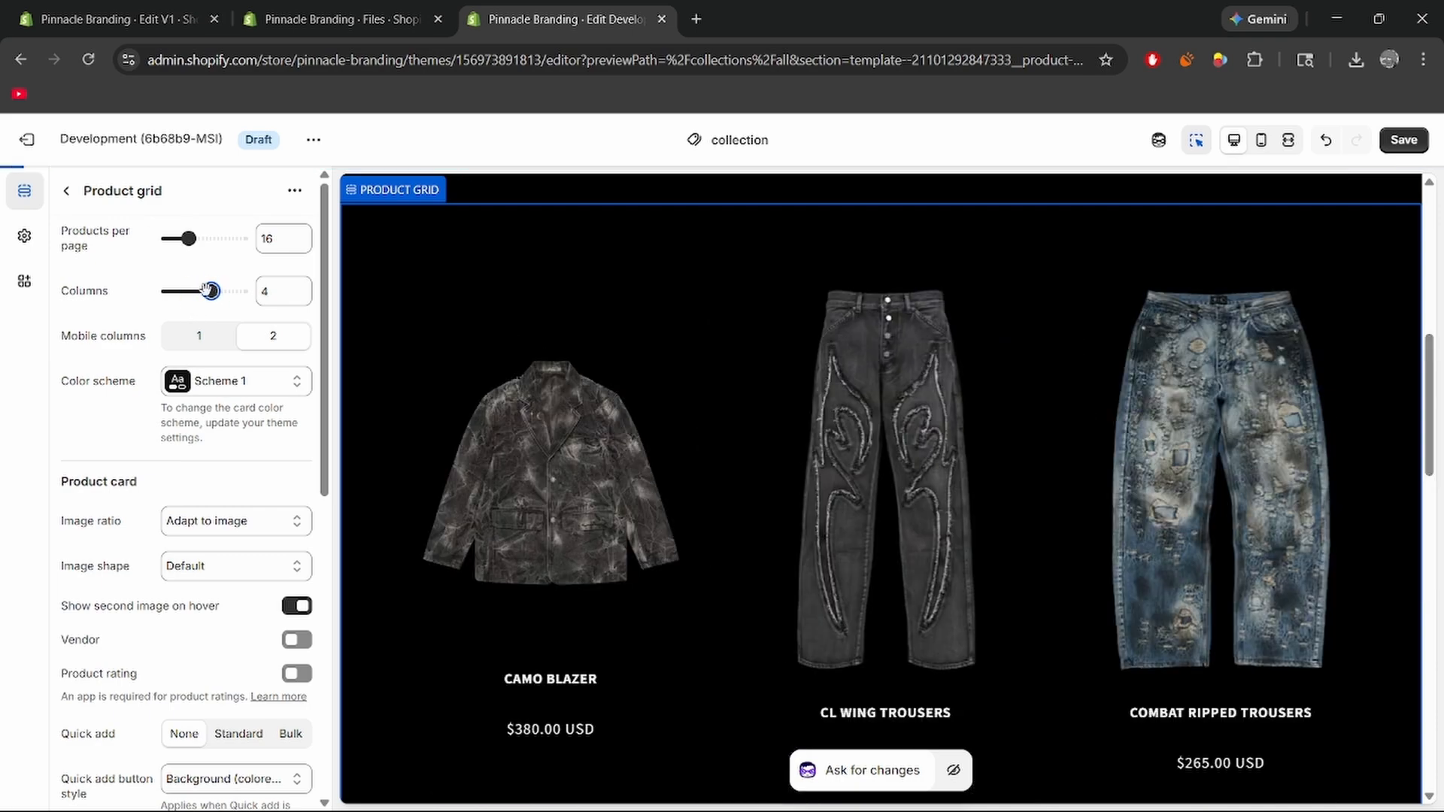
drag(210, 290, 243, 291)
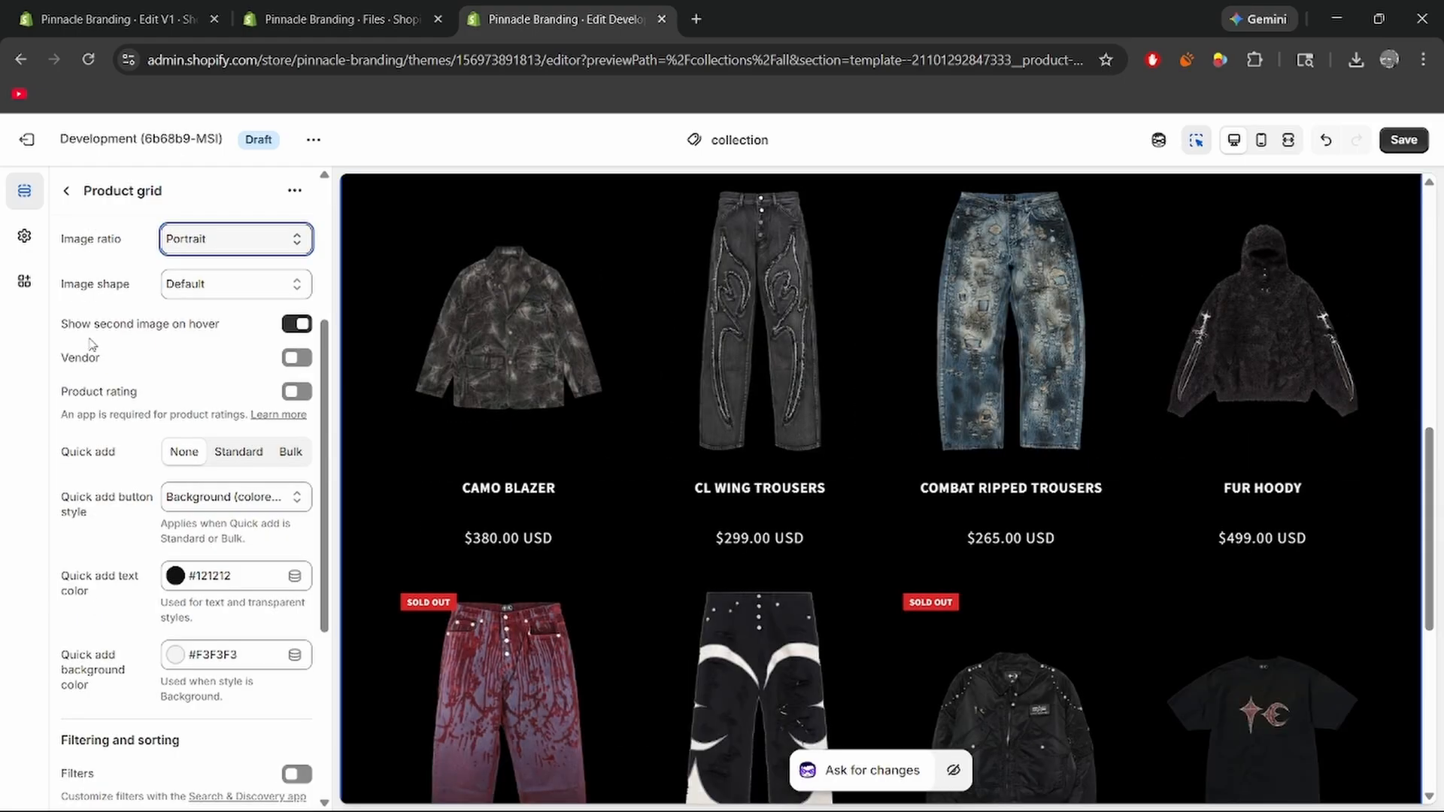
scroll(91, 384, down, 1)
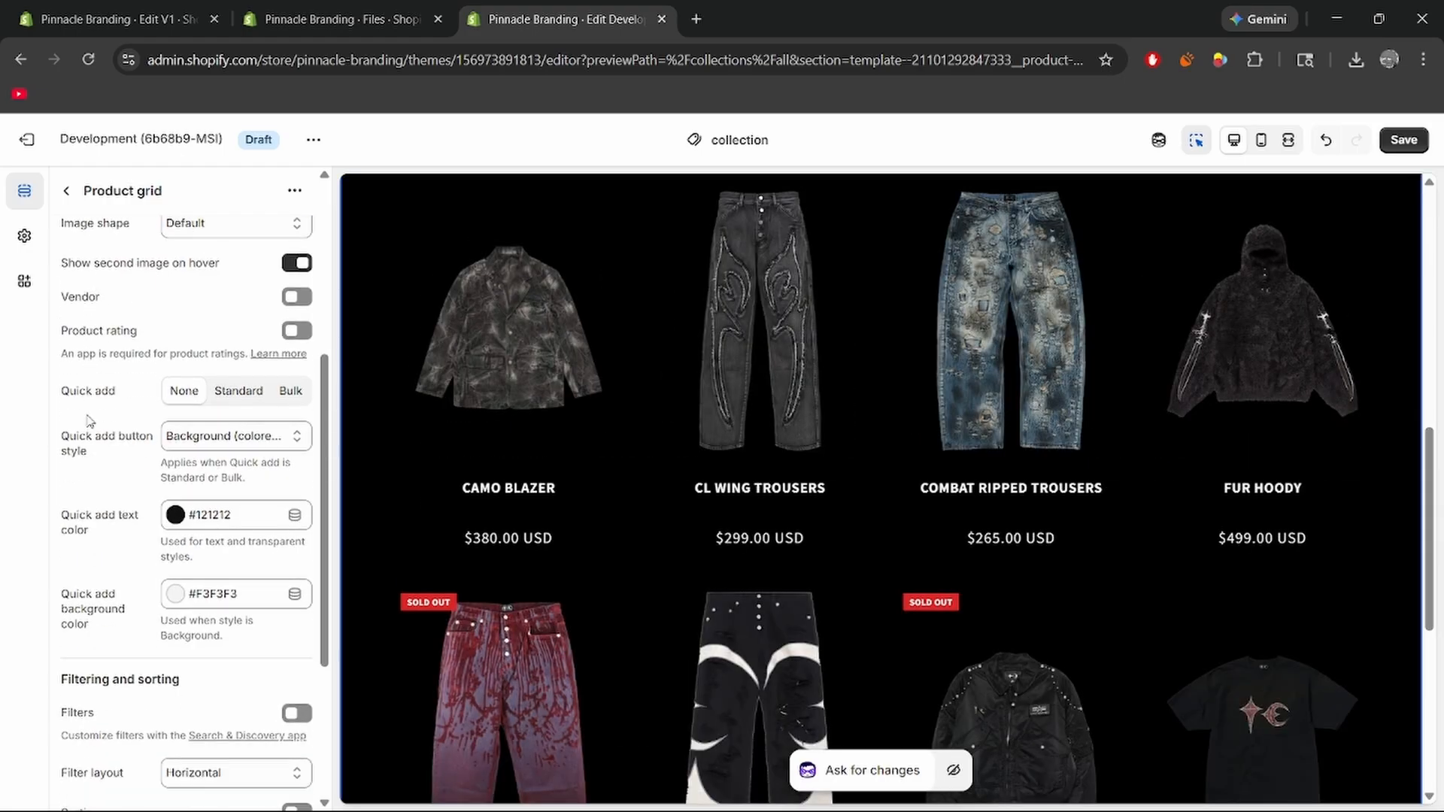
- Set the product grid's quick add to Standard with the Background button style
scroll(71, 444, up, 1)
click(239, 451)
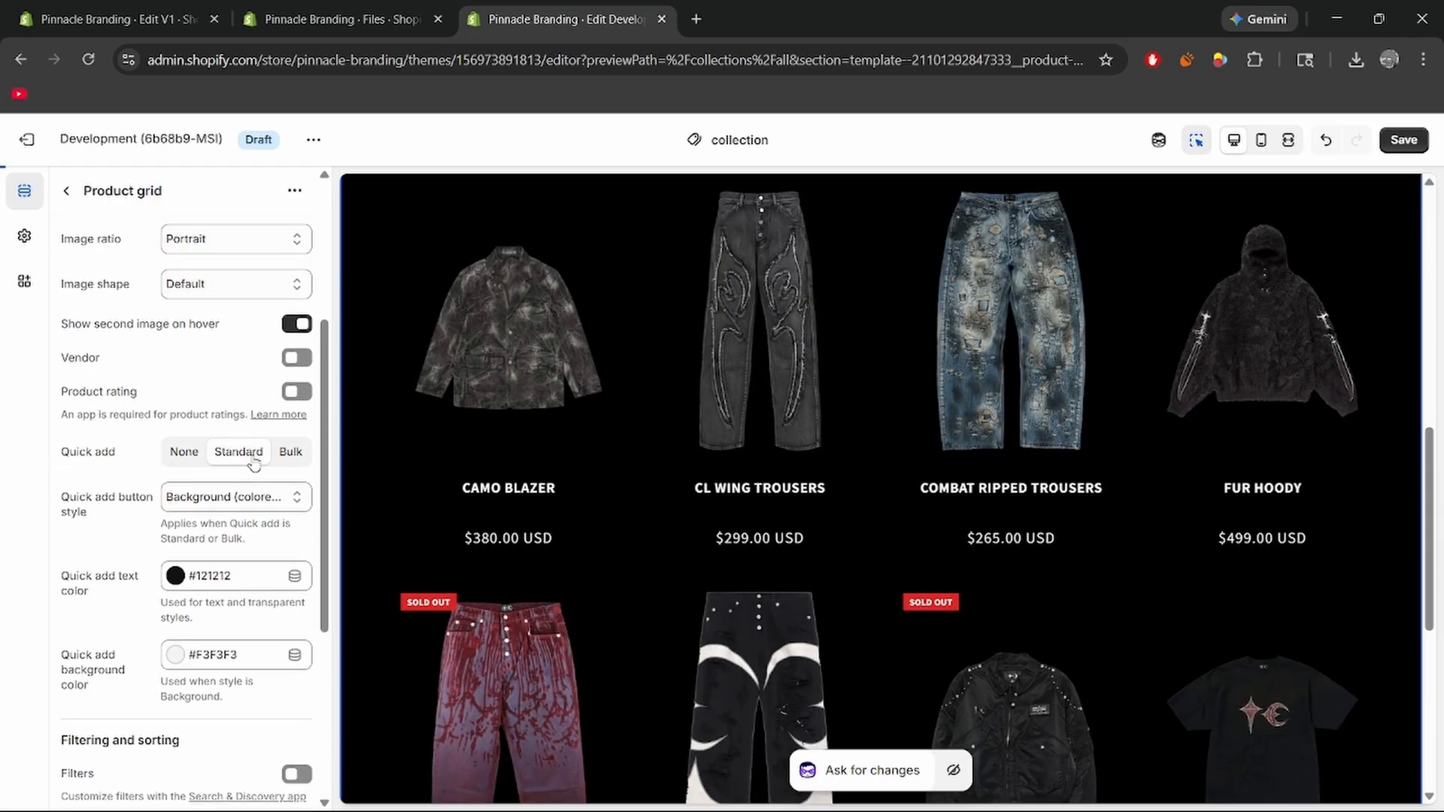
scroll(185, 518, down, 1)
scroll(186, 518, down, 1)
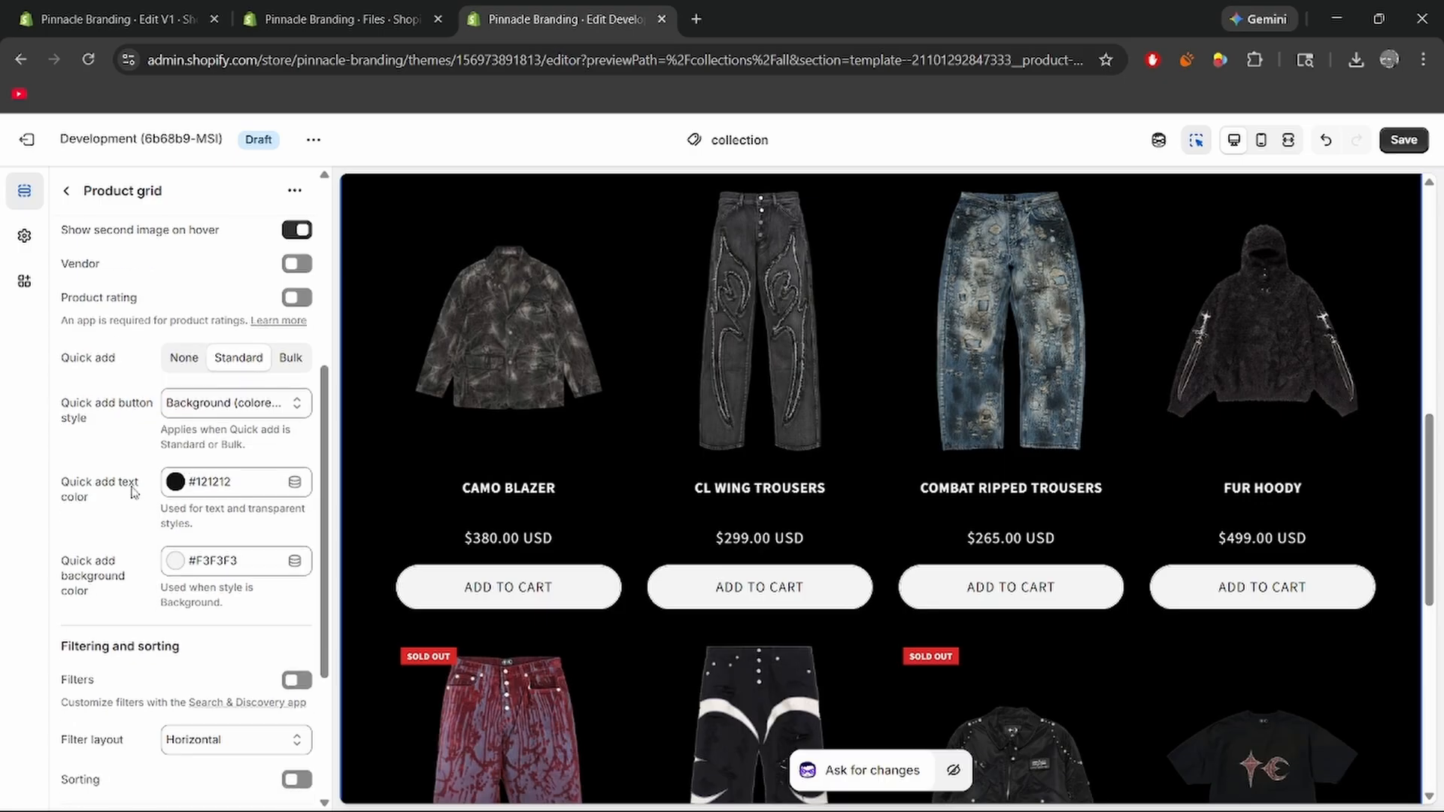
click(226, 404)
click(222, 474)
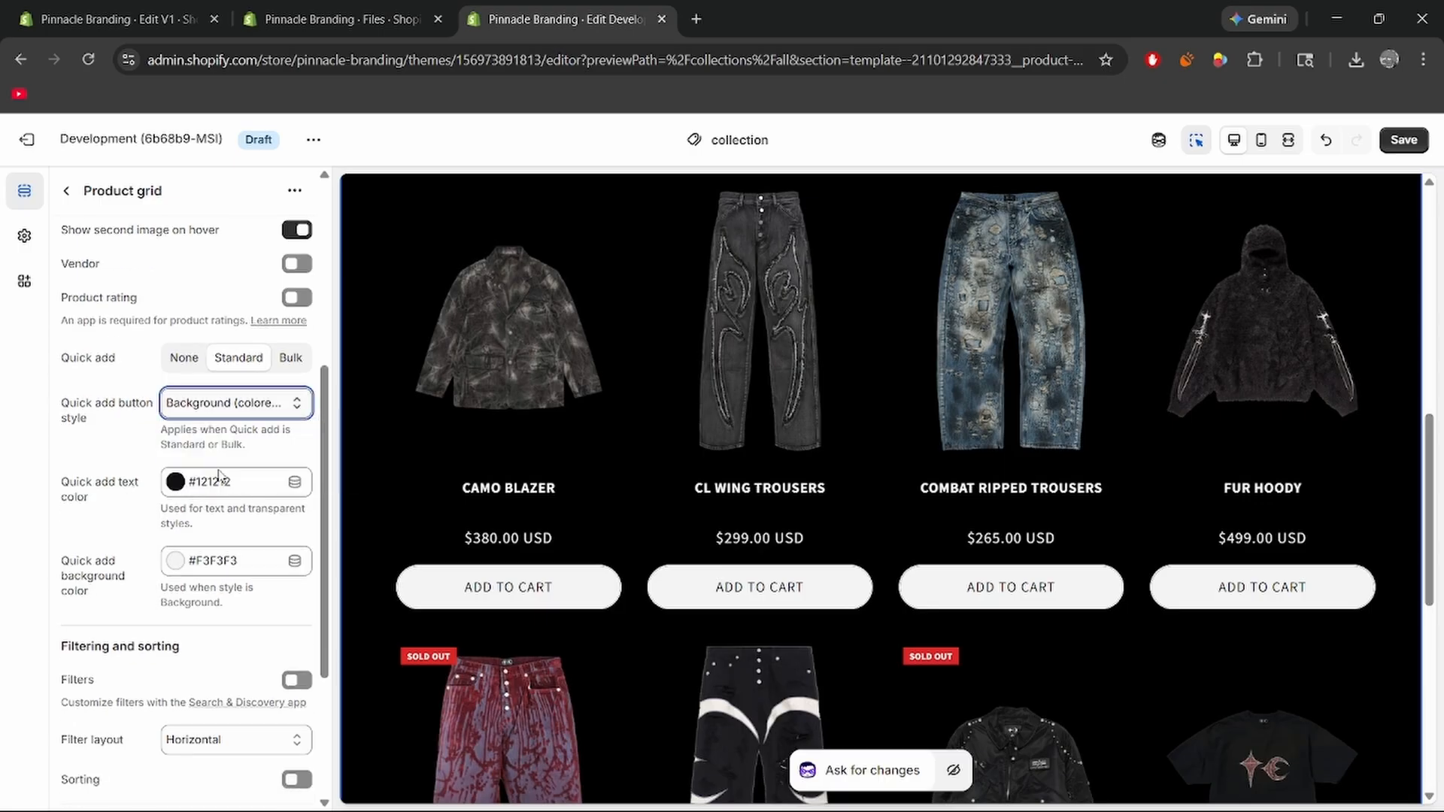
- Set the product grid's quick add button style to Transparent and both its background and text colors to #FFFFFF
click(197, 562)
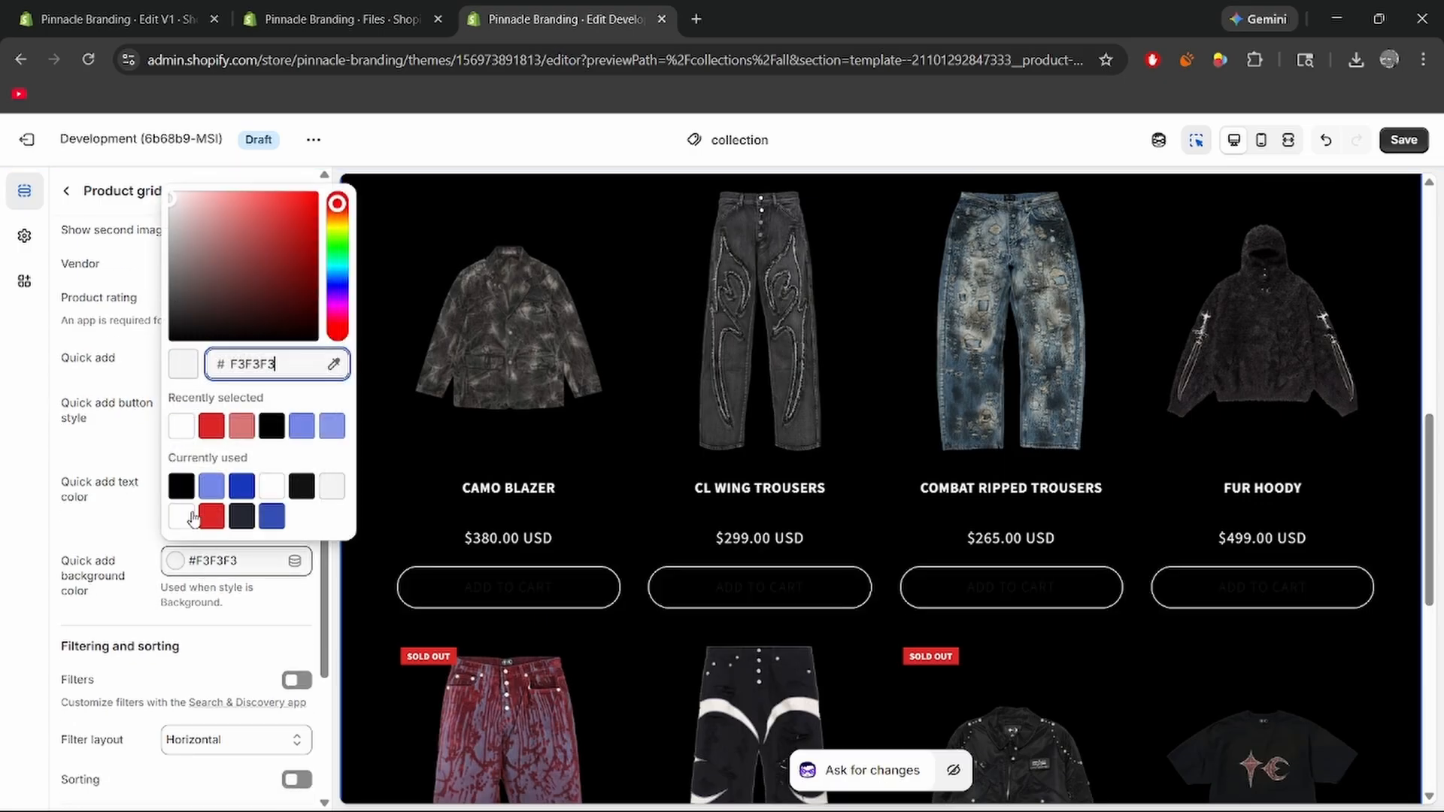
click(181, 518)
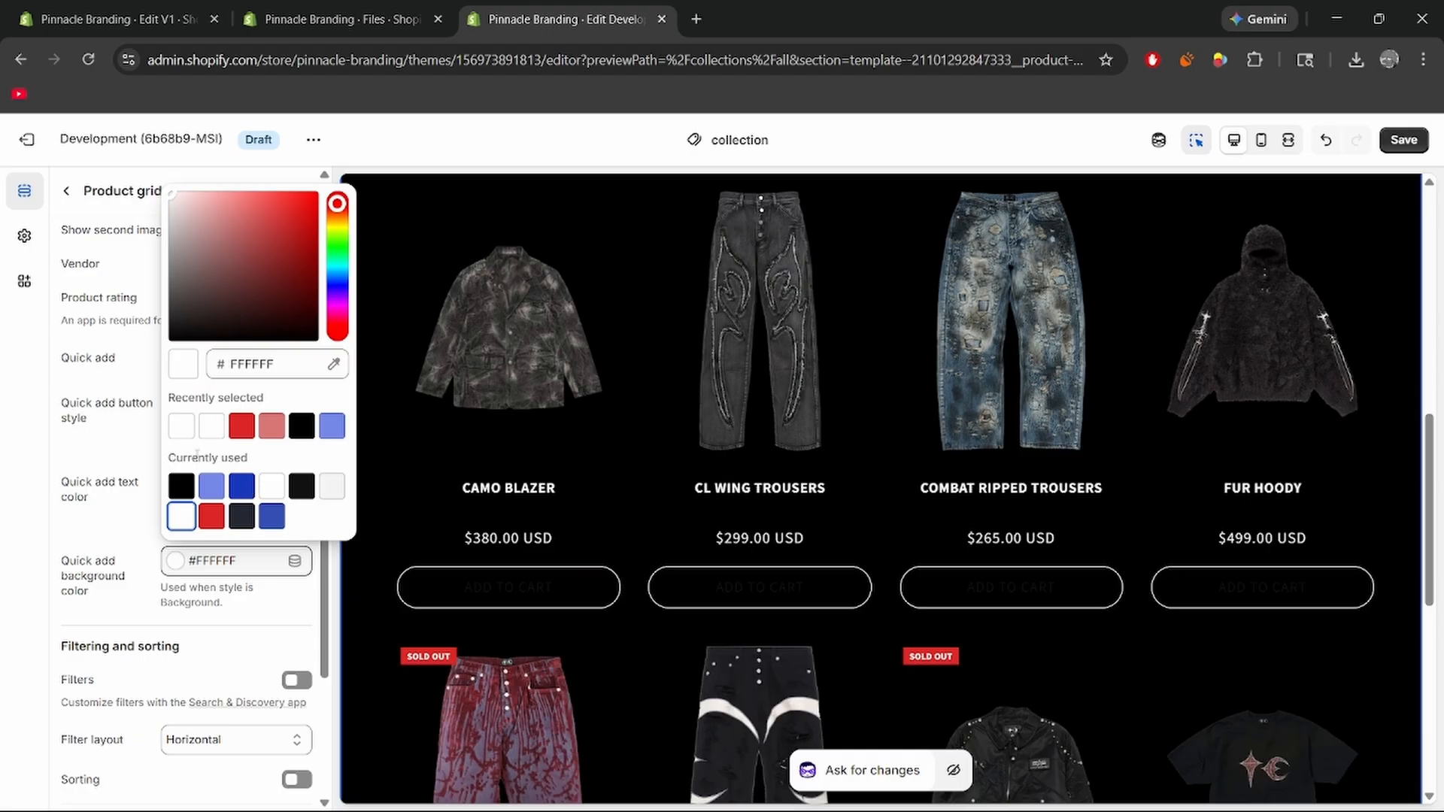
click(79, 524)
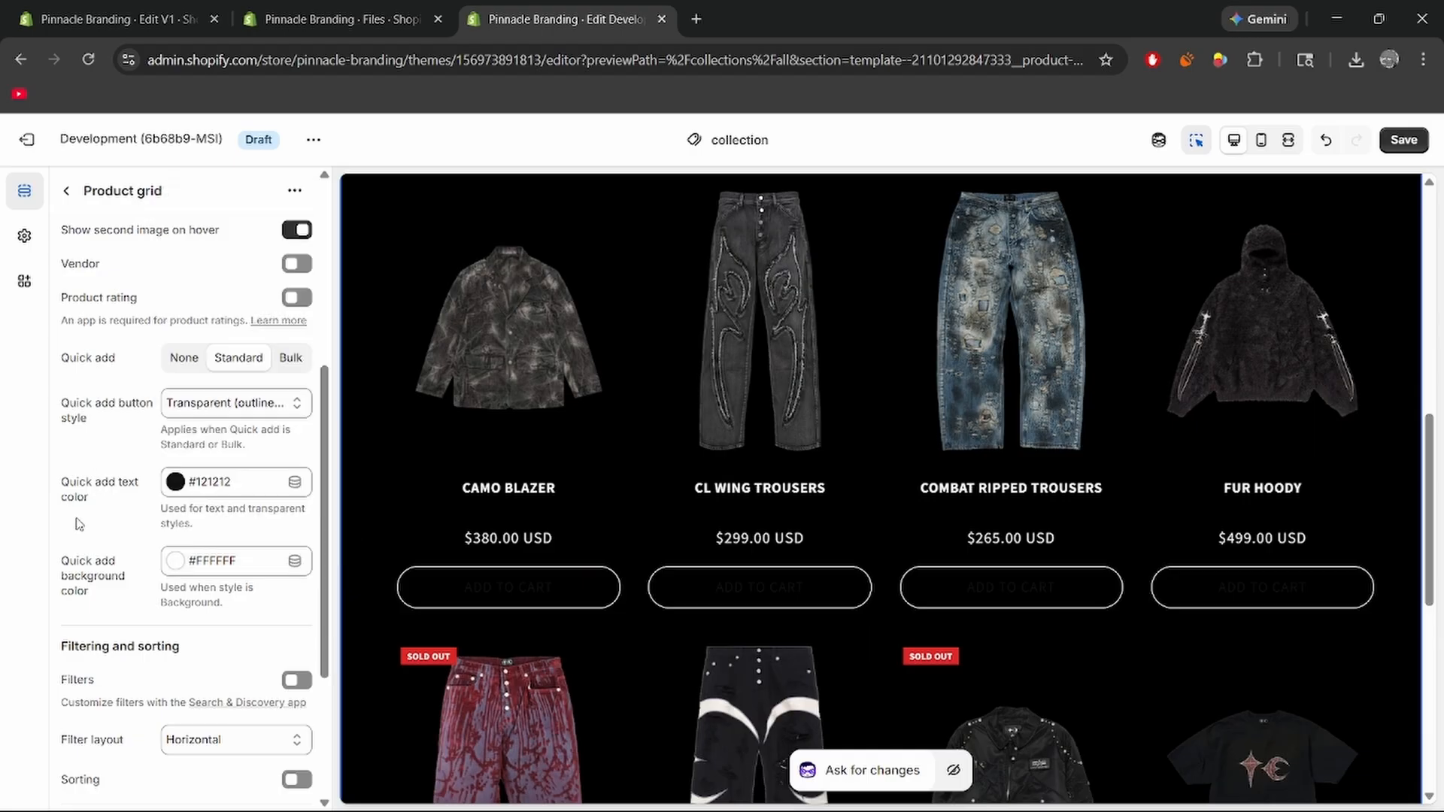
click(192, 484)
scroll(194, 399, down, 1)
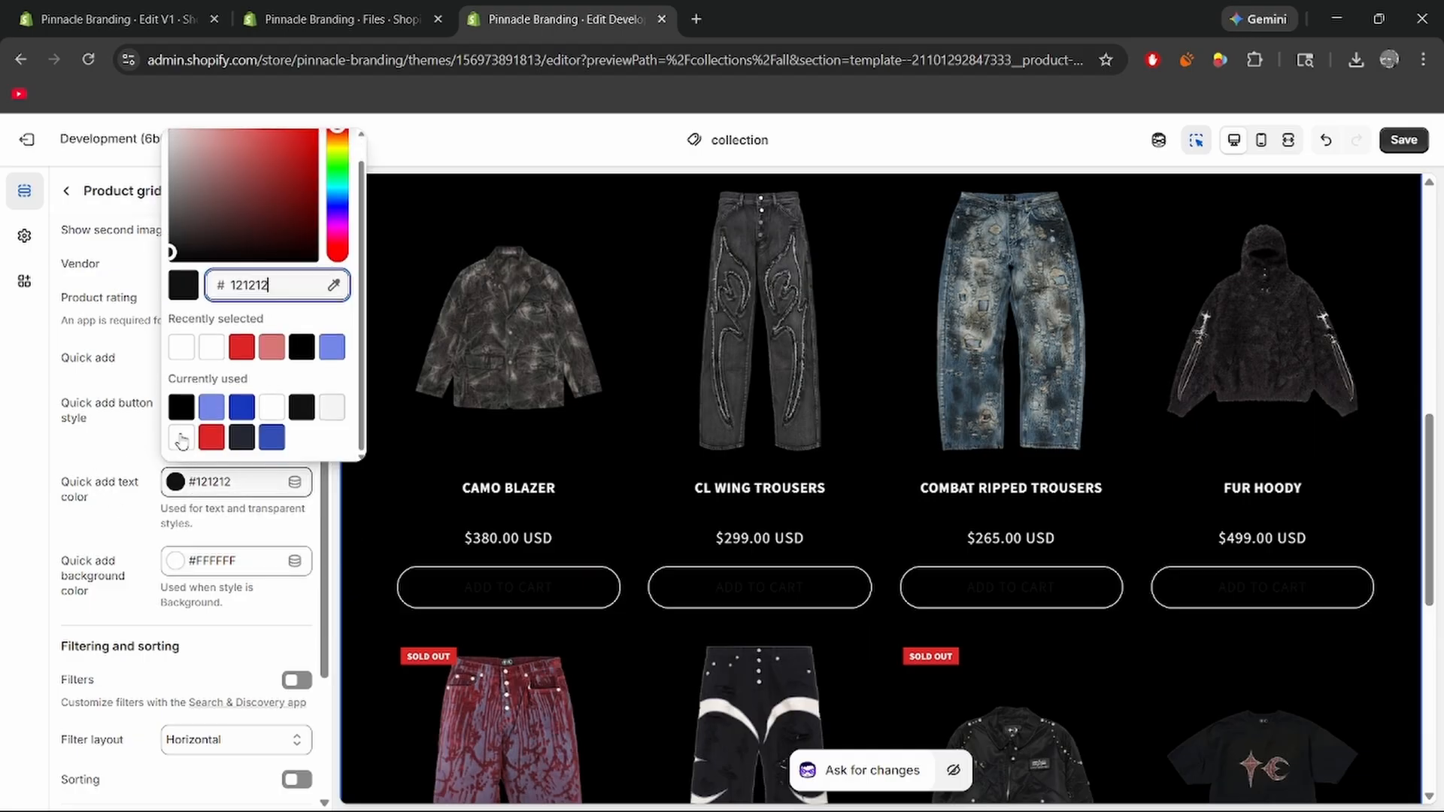
click(183, 454)
click(79, 515)
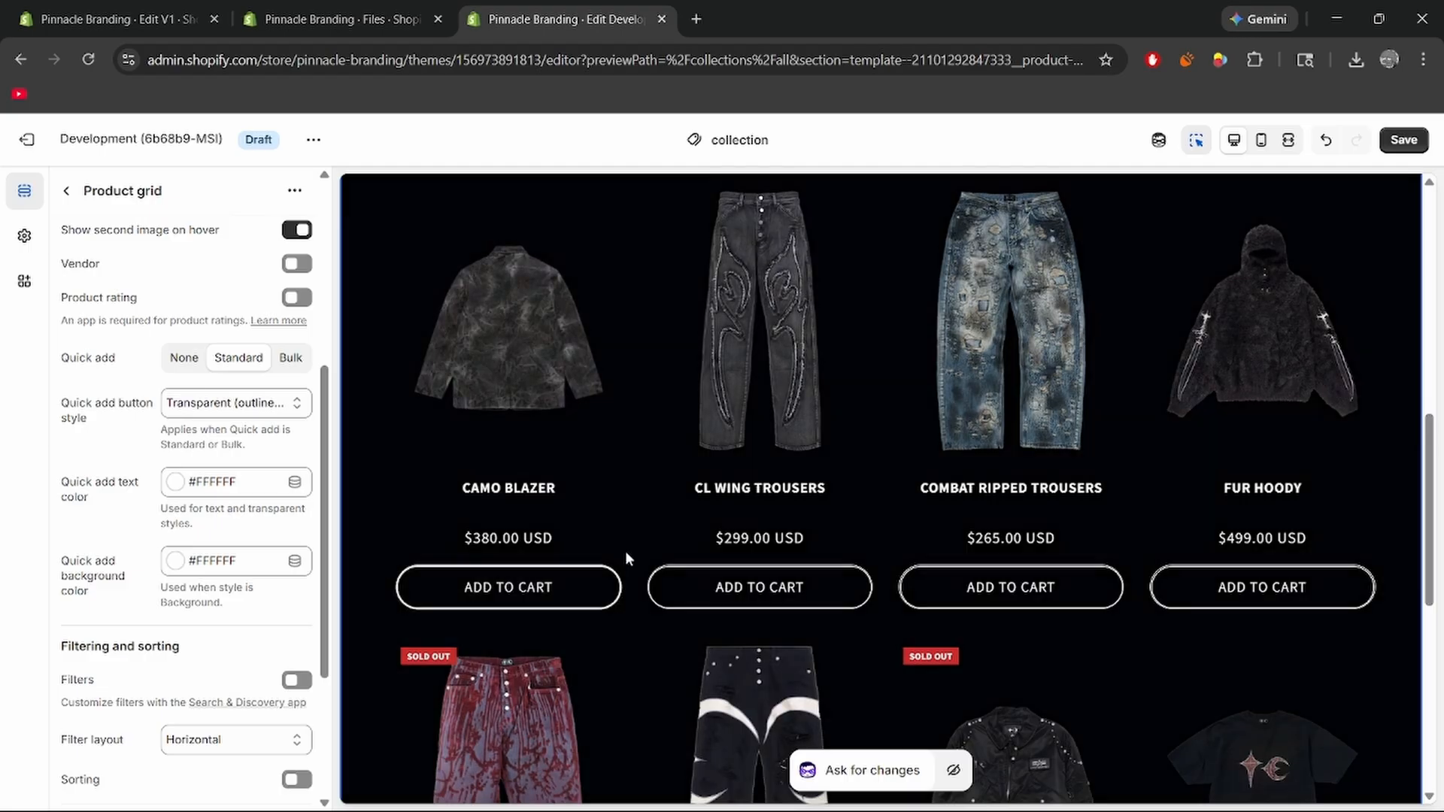
- Set the product grid's quick add to None and save the theme changes
scroll(610, 538, down, 4)
scroll(601, 526, up, 5)
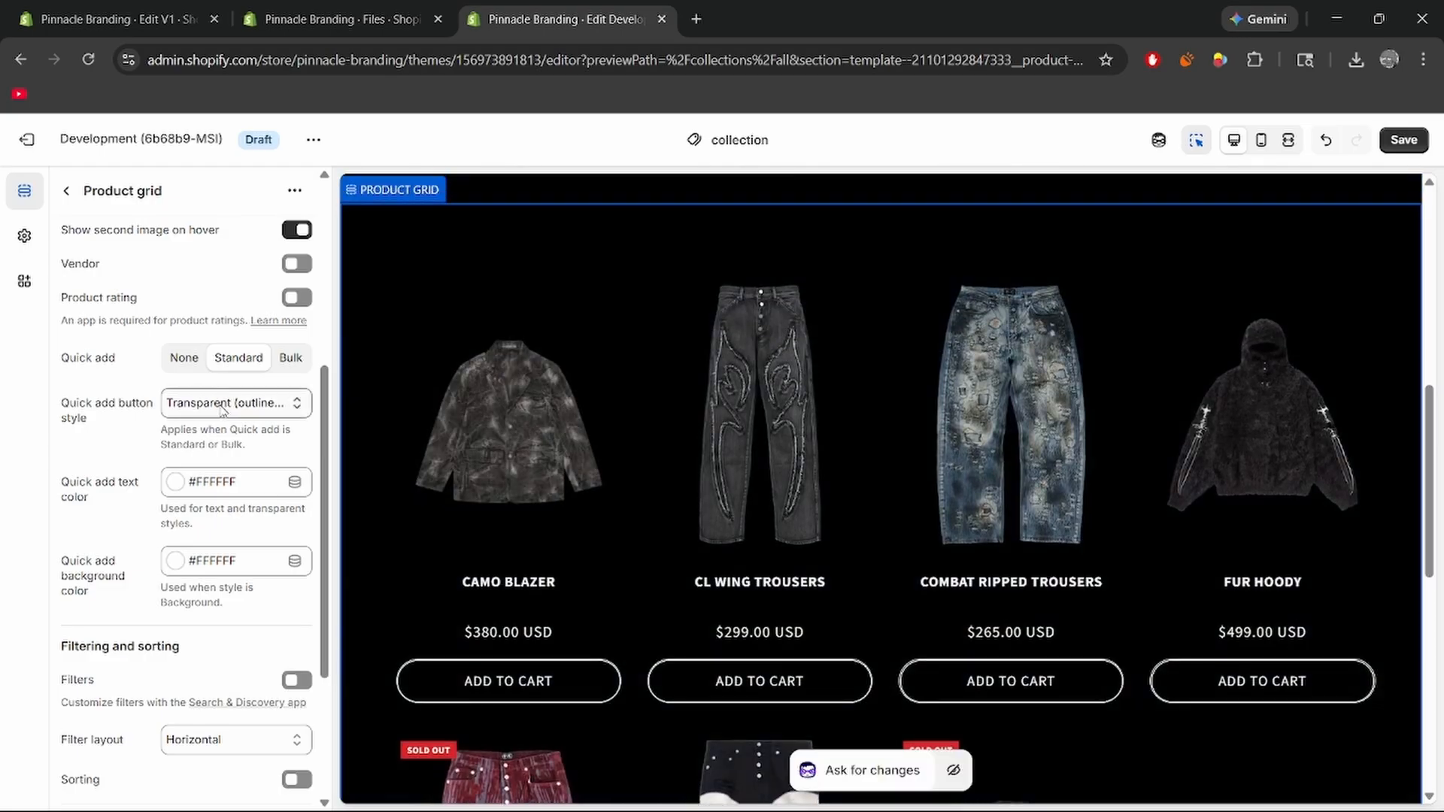
click(181, 359)
scroll(150, 414, down, 2)
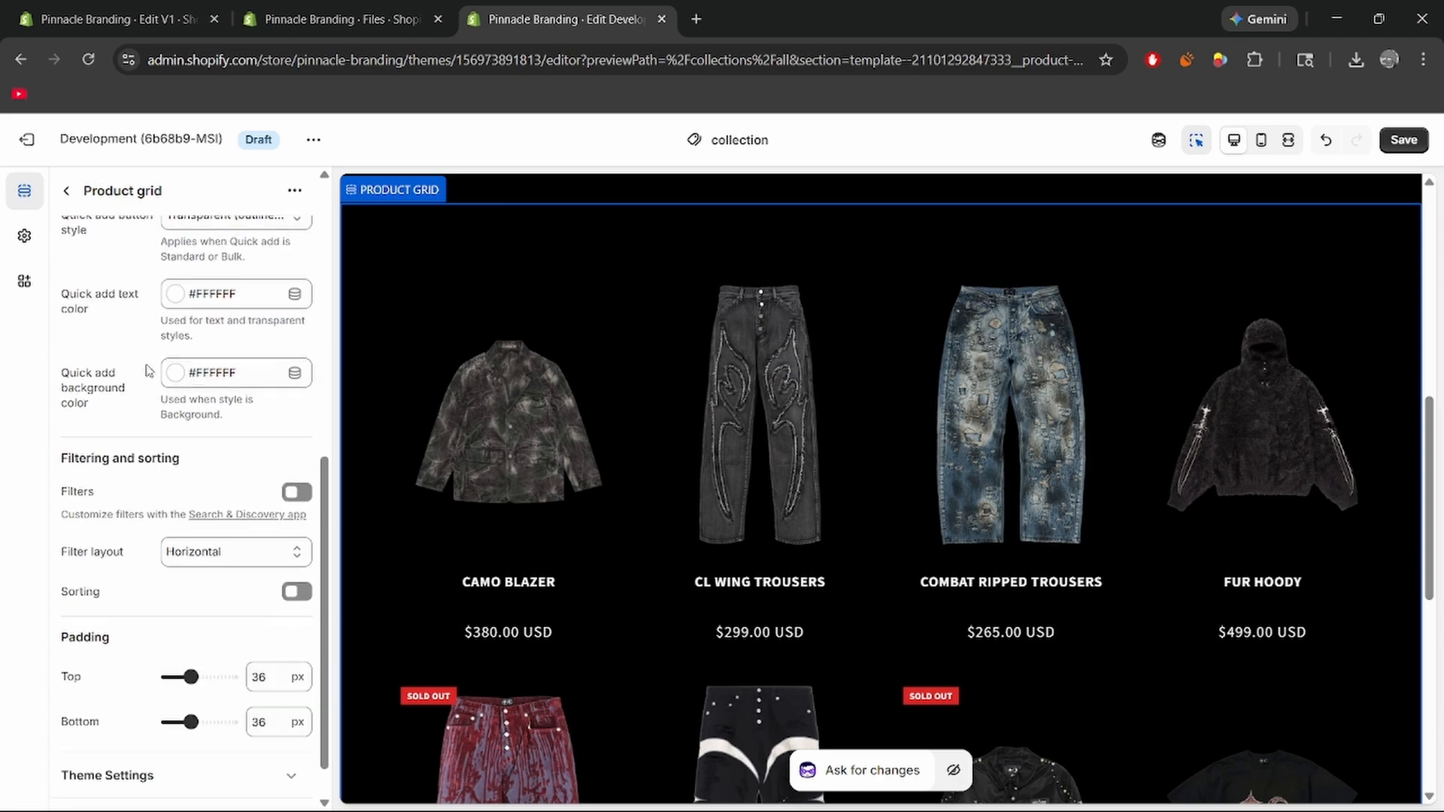
scroll(162, 335, down, 1)
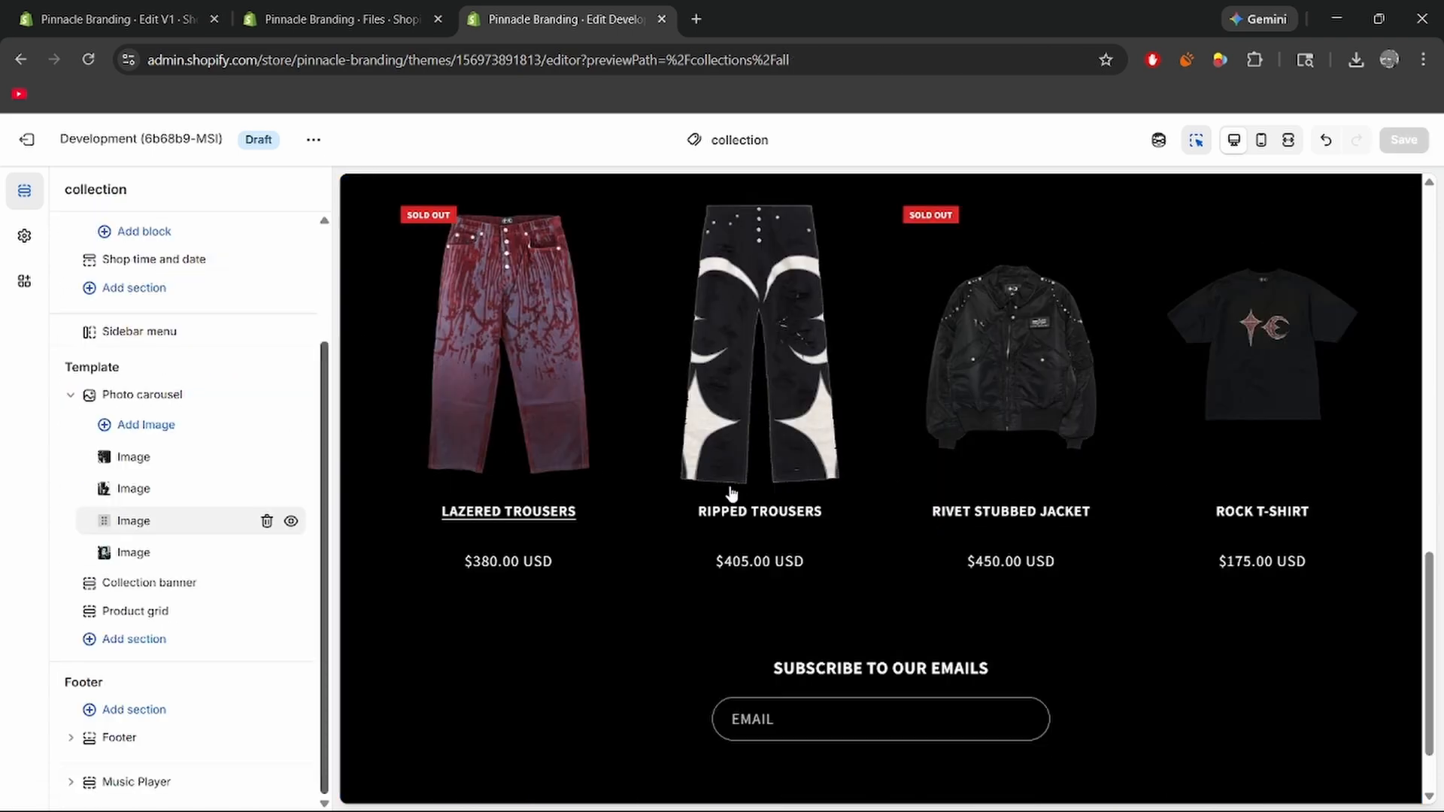
- Open the footer section and review its email signup, utilities, spacing and padding settings
scroll(729, 493, down, 2)
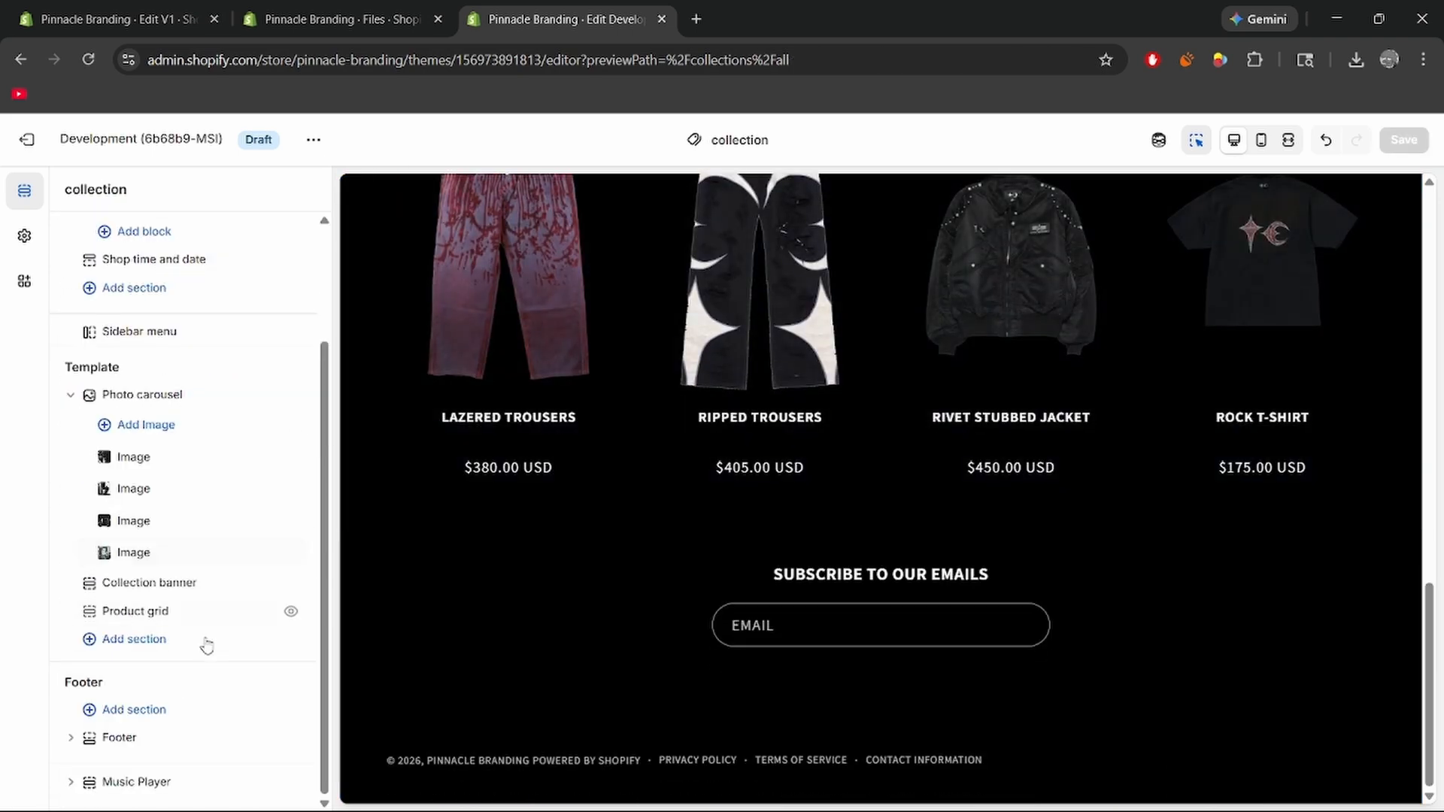
click(188, 740)
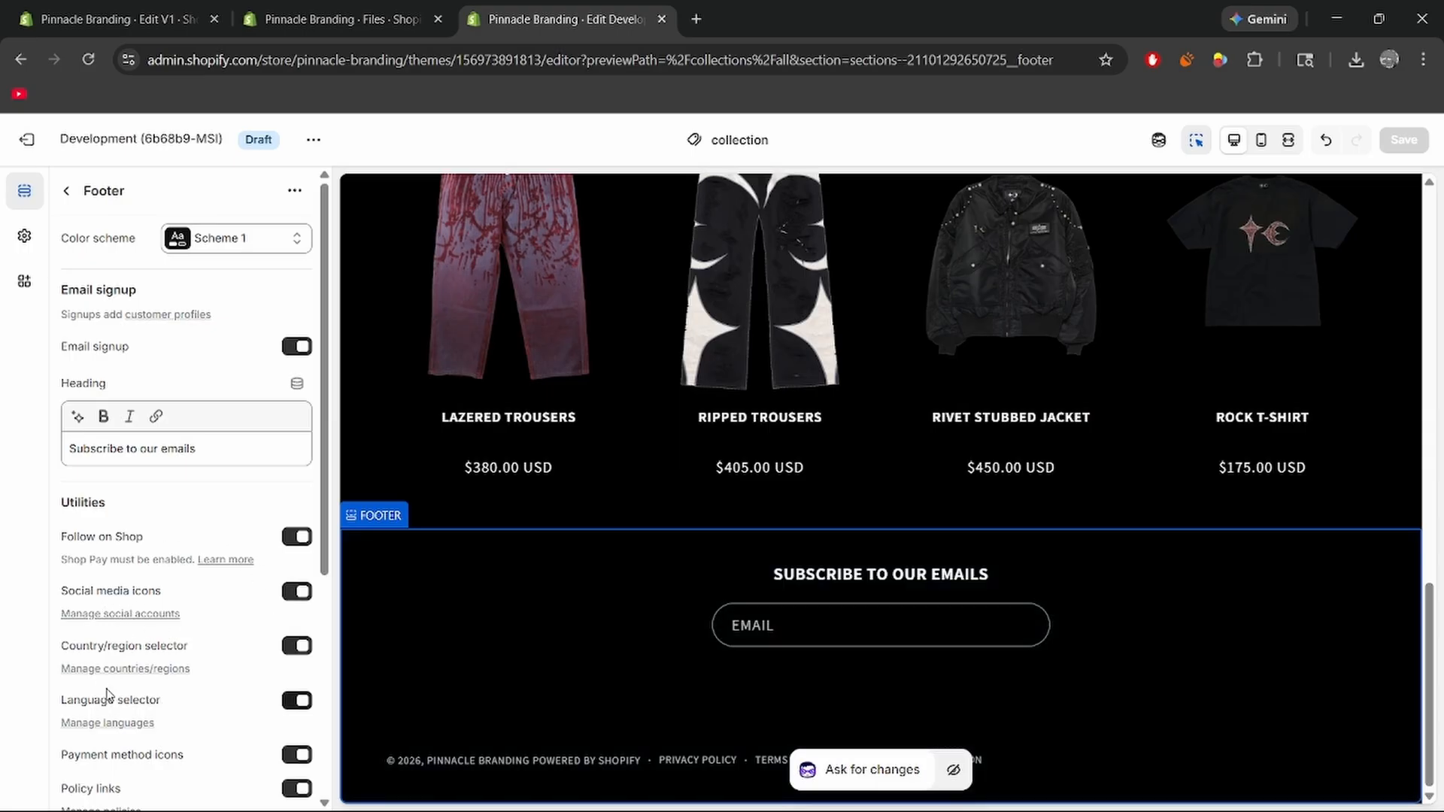
scroll(107, 693, down, 3)
scroll(150, 617, up, 3)
scroll(113, 503, down, 4)
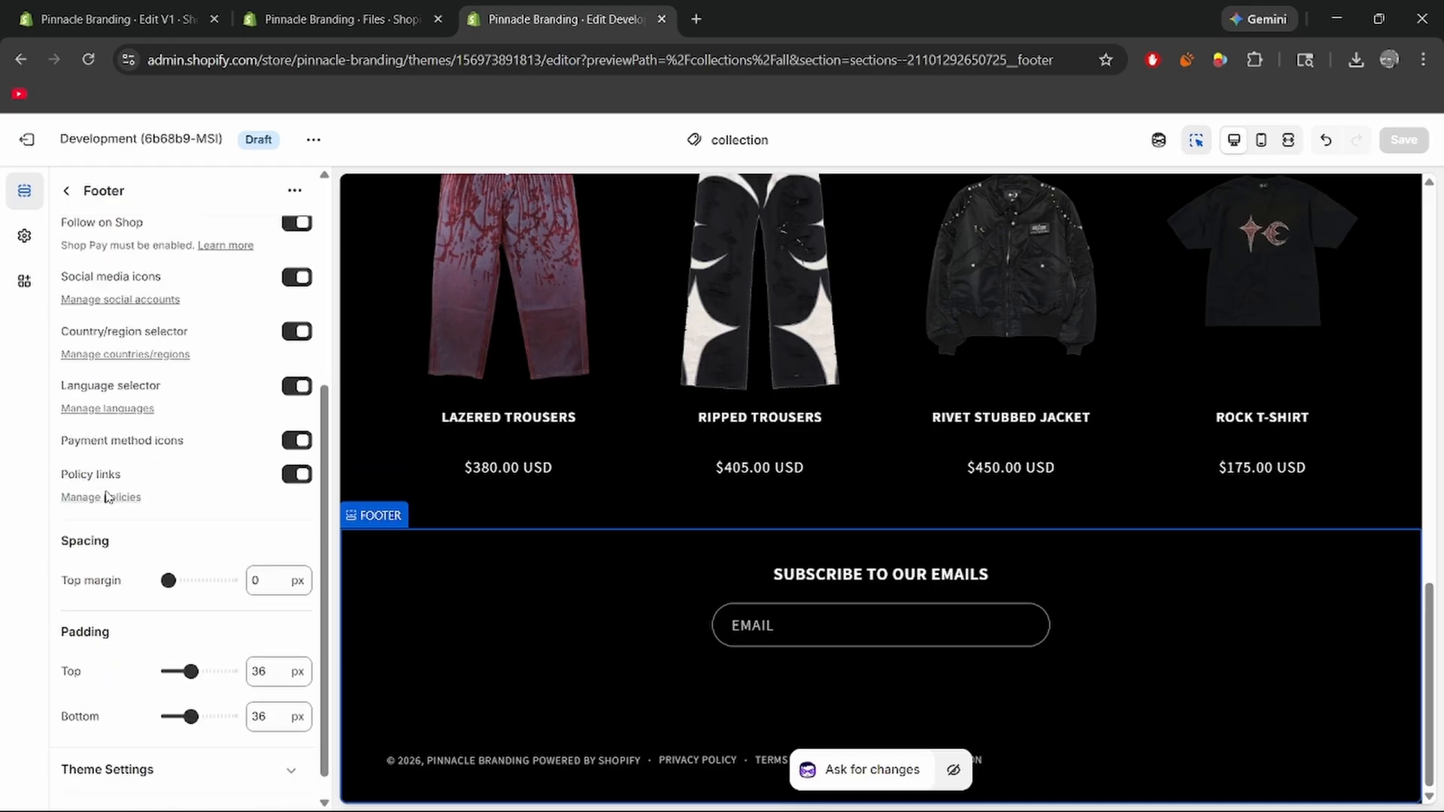
scroll(116, 338, up, 5)
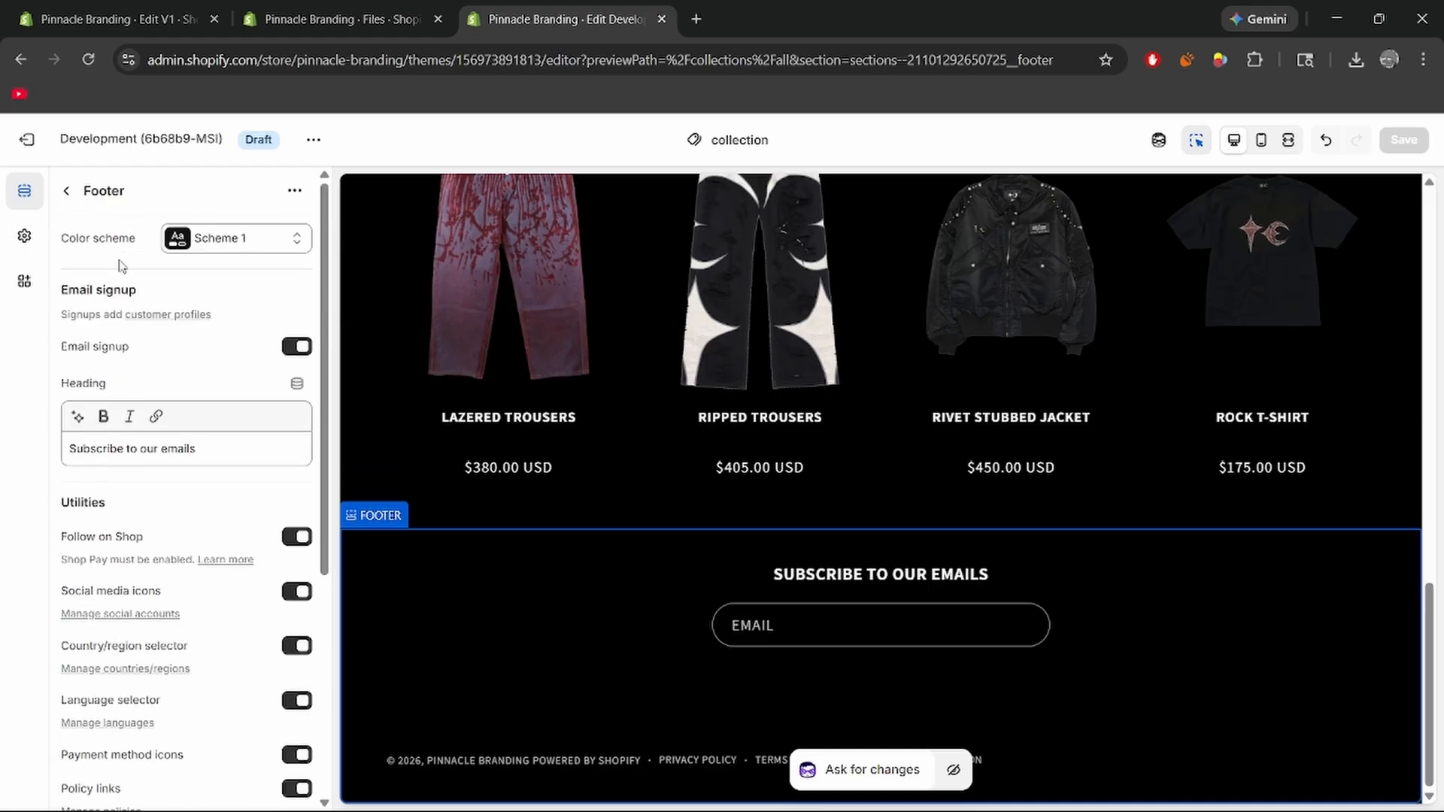
click(65, 189)
scroll(180, 526, down, 1)
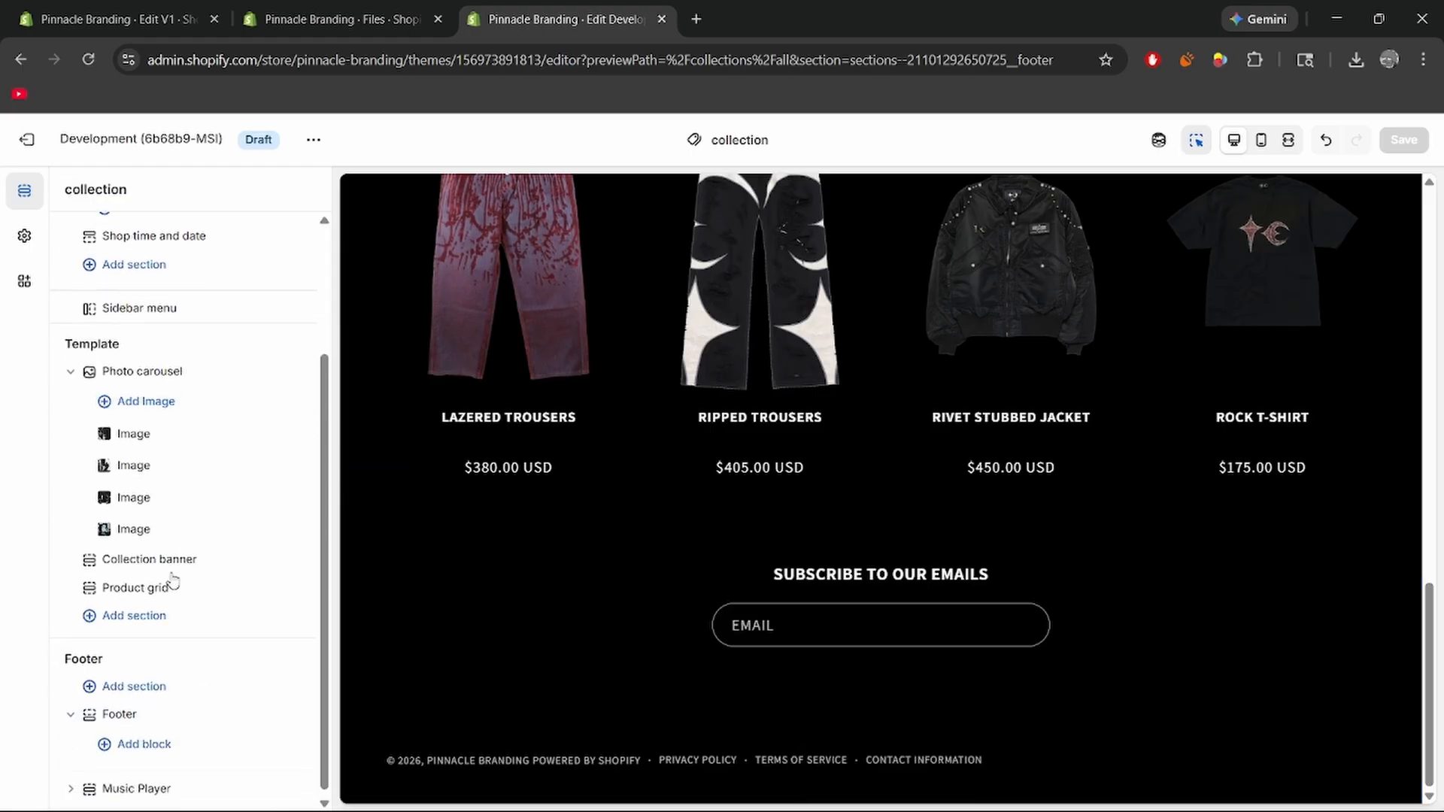
- Enable the Music Player section and set its player style to Simple
click(190, 788)
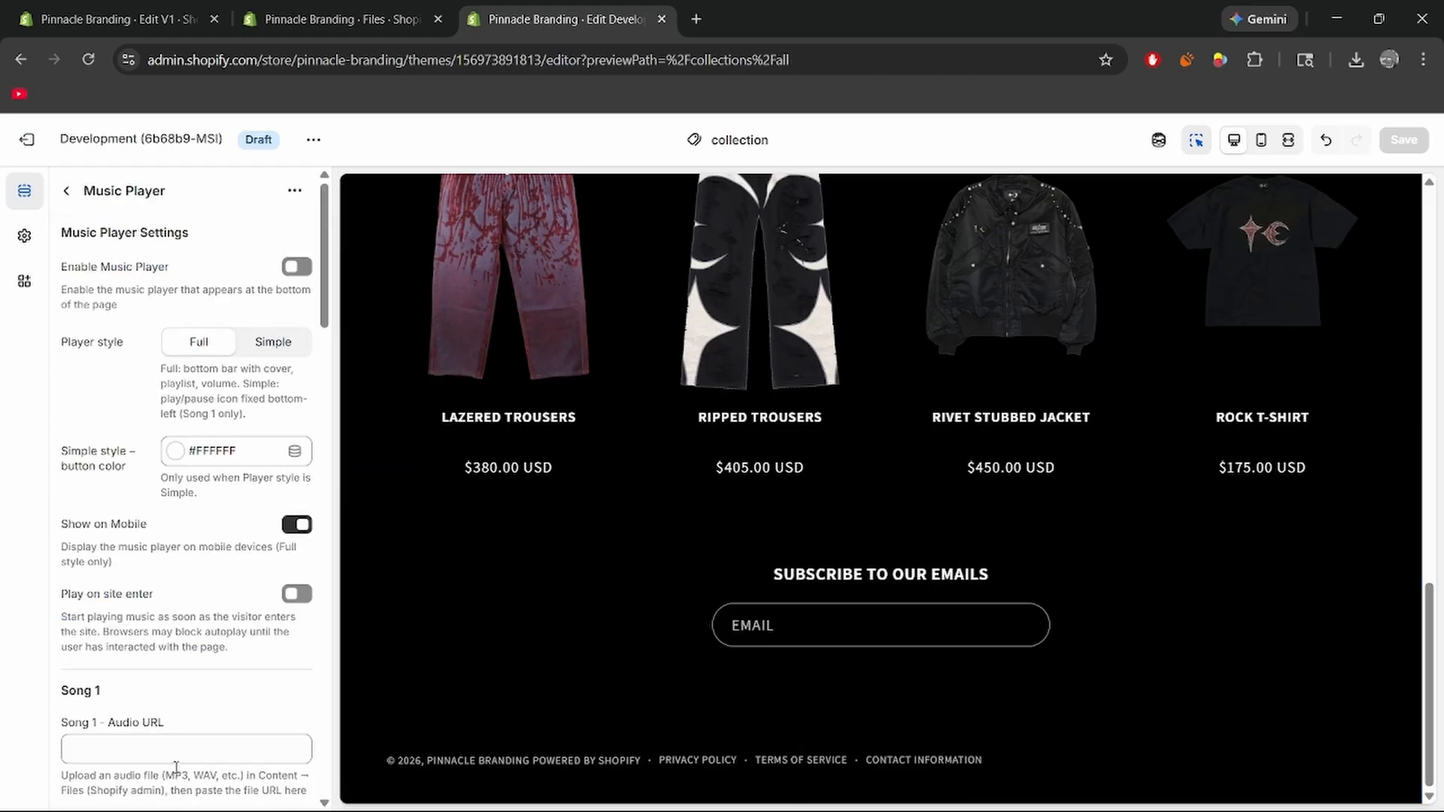
click(295, 267)
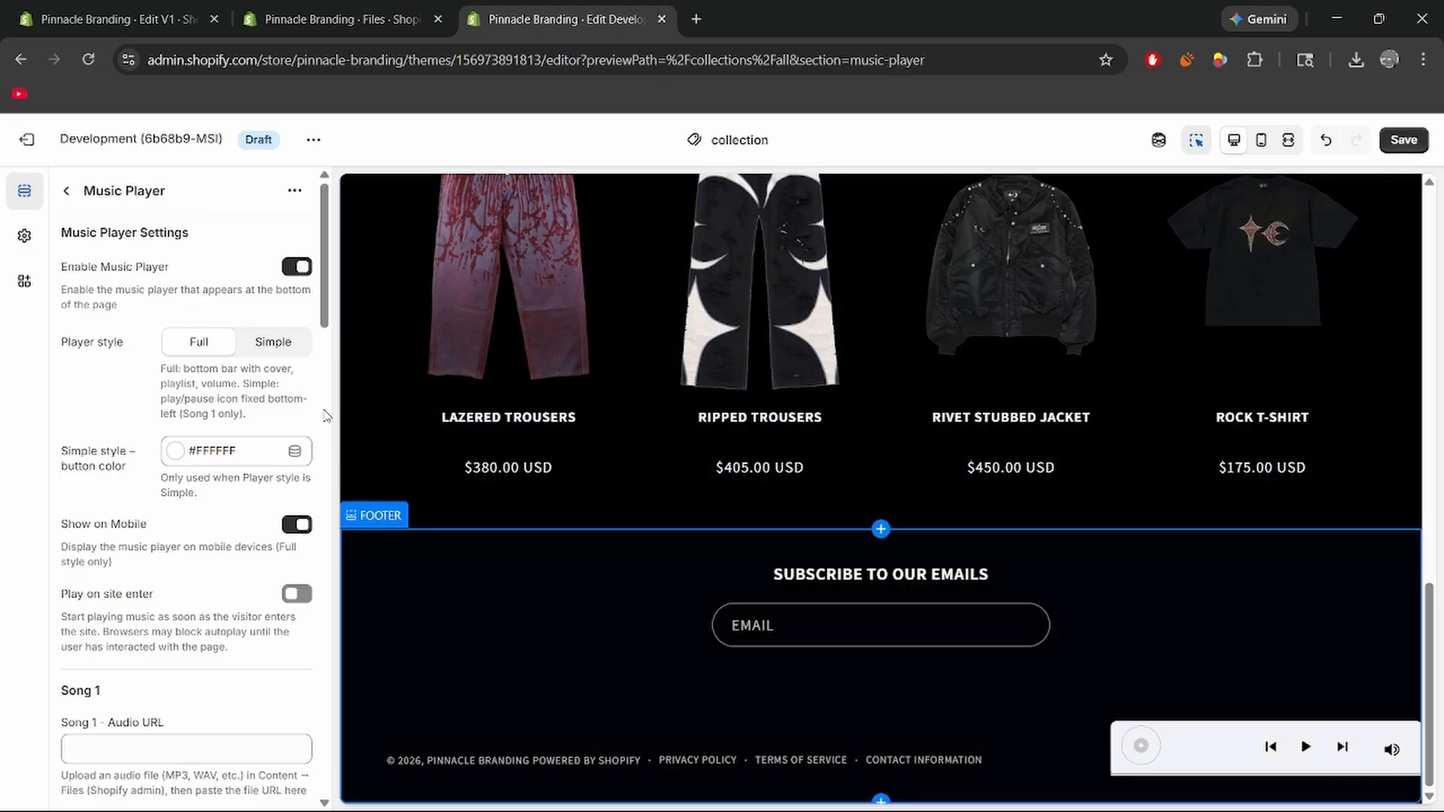
click(273, 342)
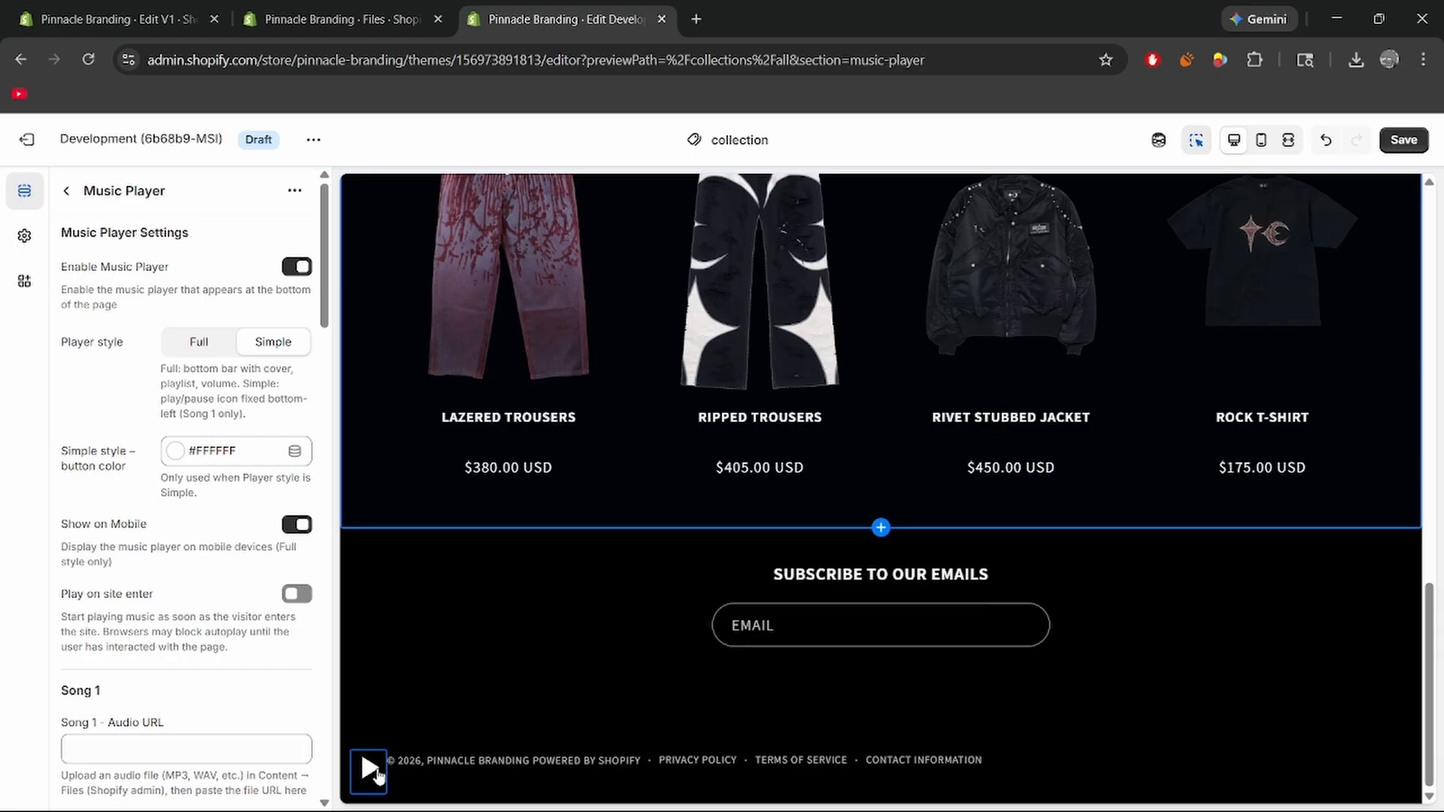
scroll(533, 680, up, 7)
scroll(533, 683, down, 4)
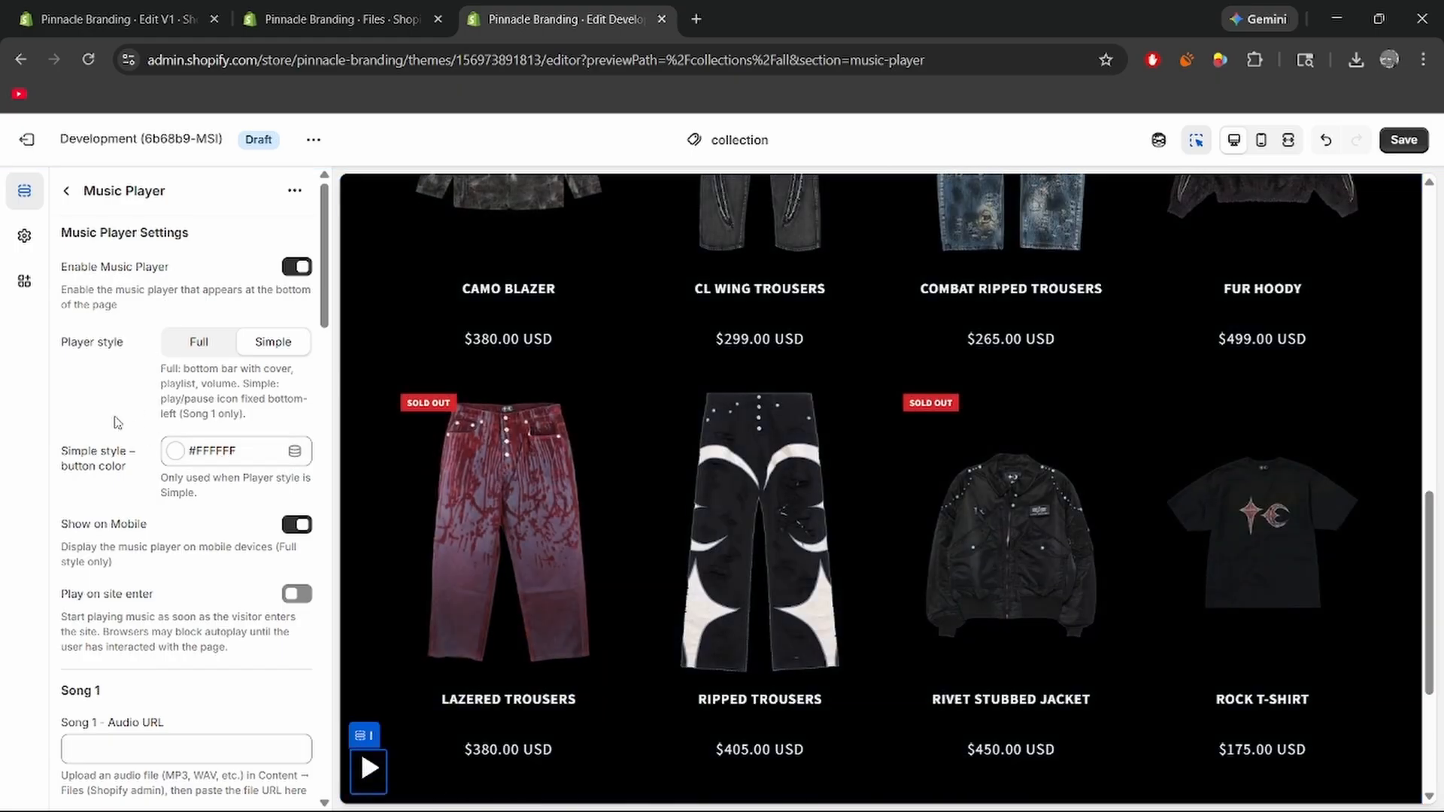
scroll(117, 422, down, 2)
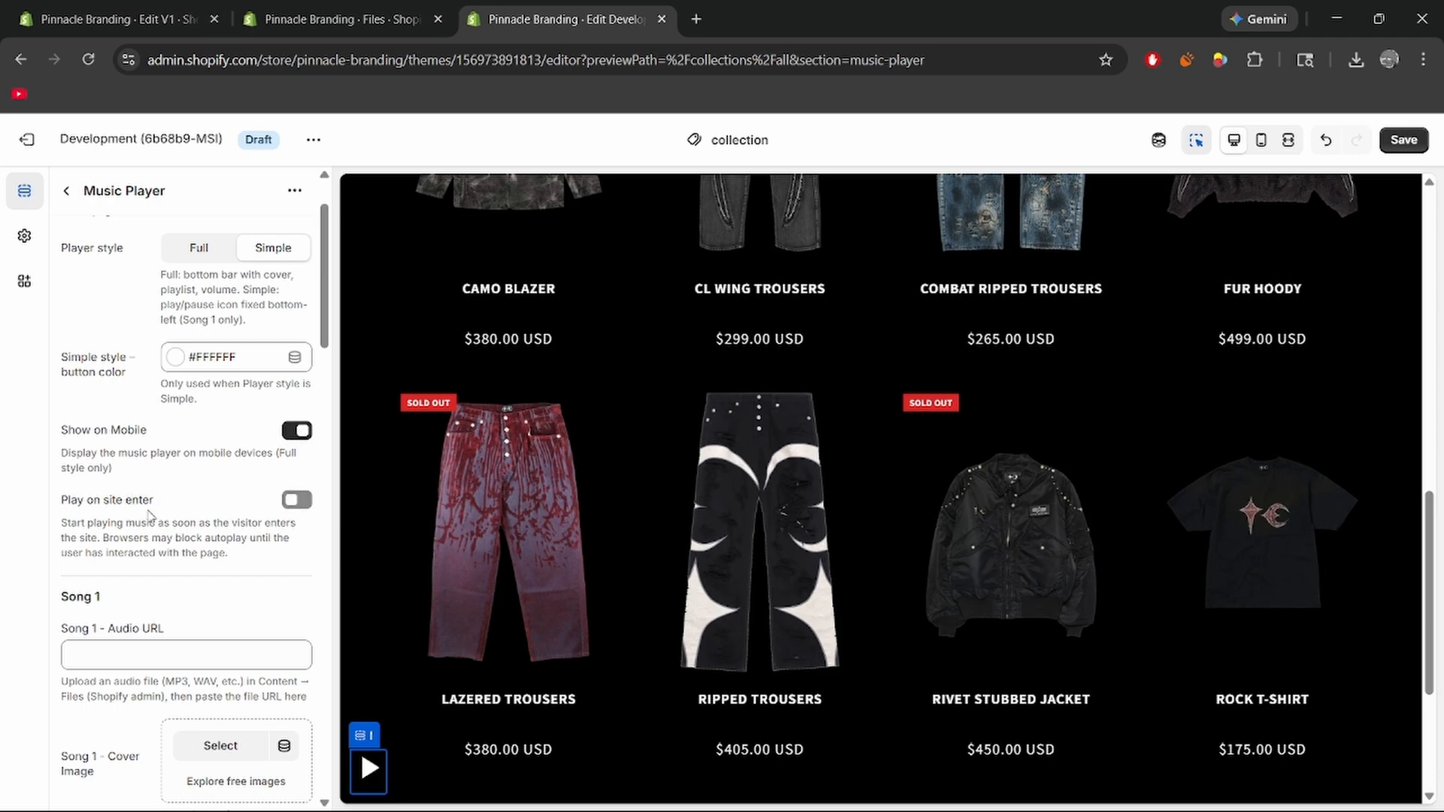
- Find the honey-kisses-413841 MP3 in the store's content files and copy its link
scroll(110, 406, down, 6)
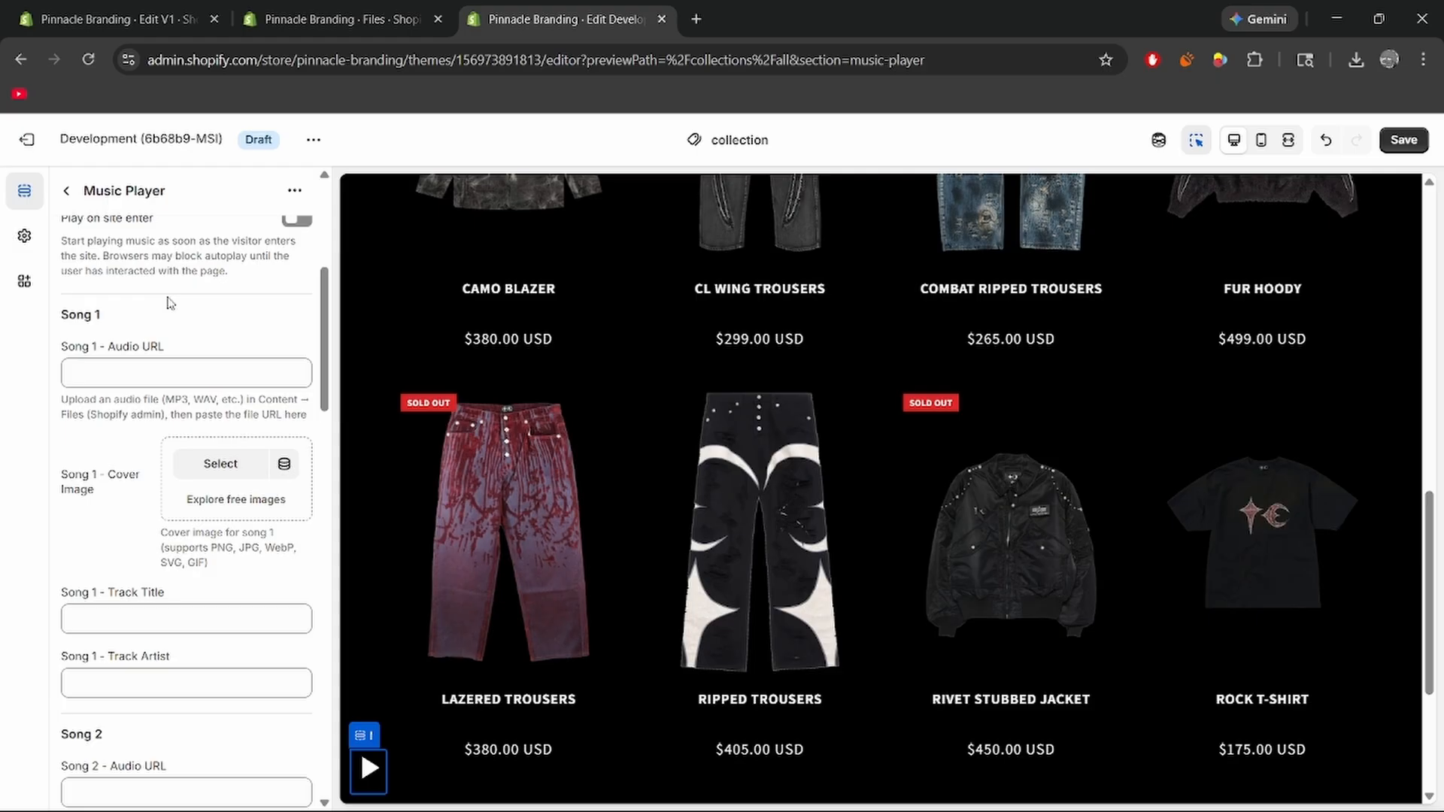
click(116, 16)
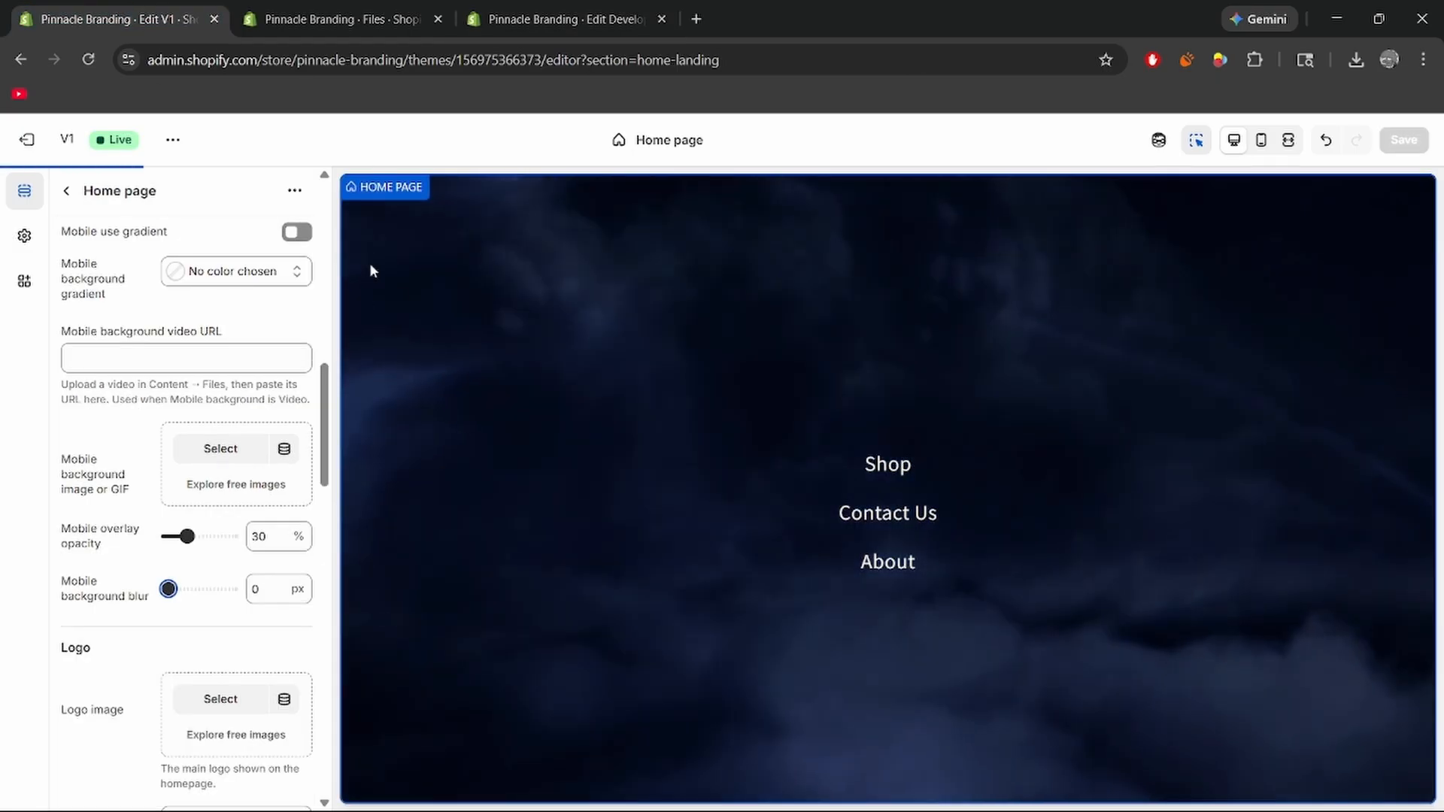
click(276, 8)
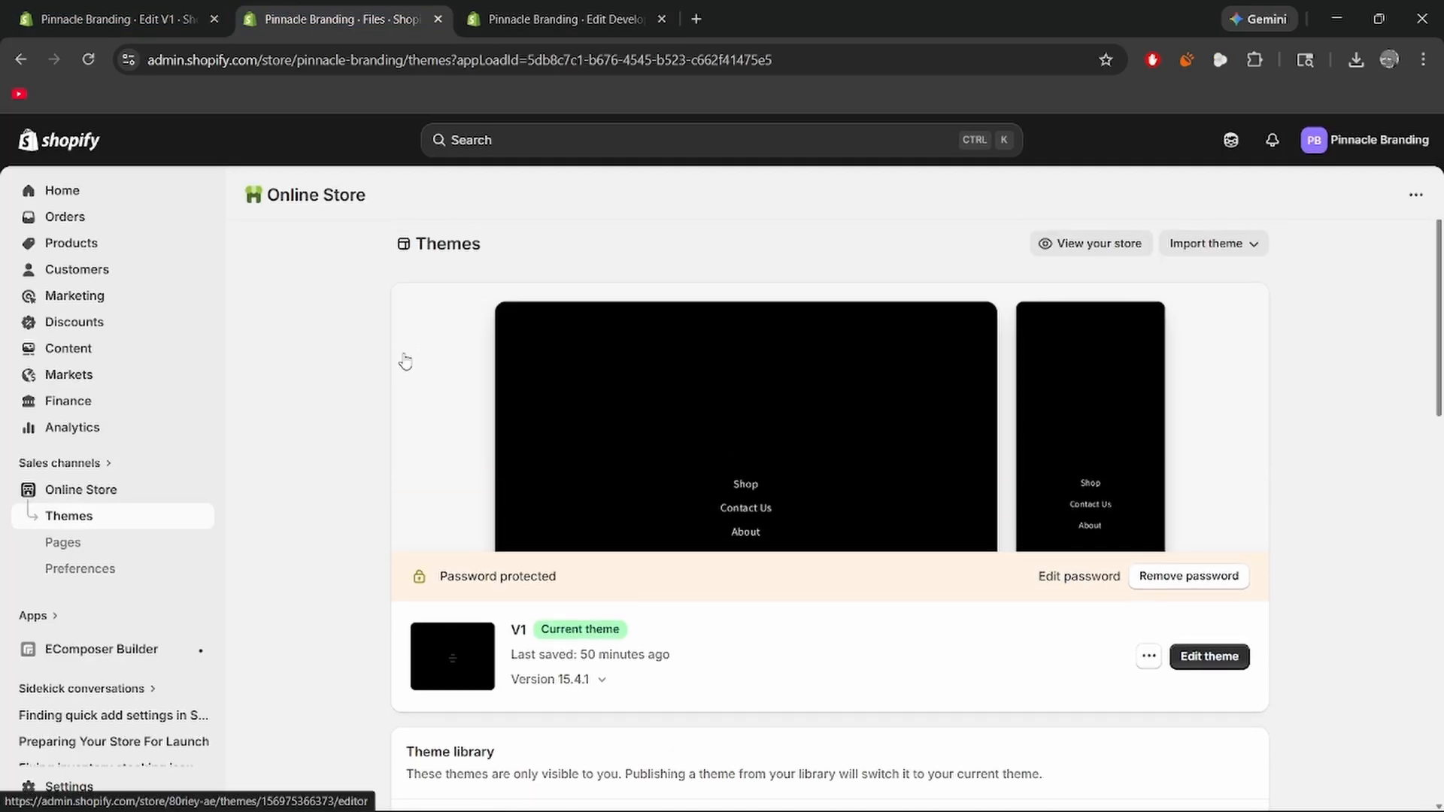
click(84, 350)
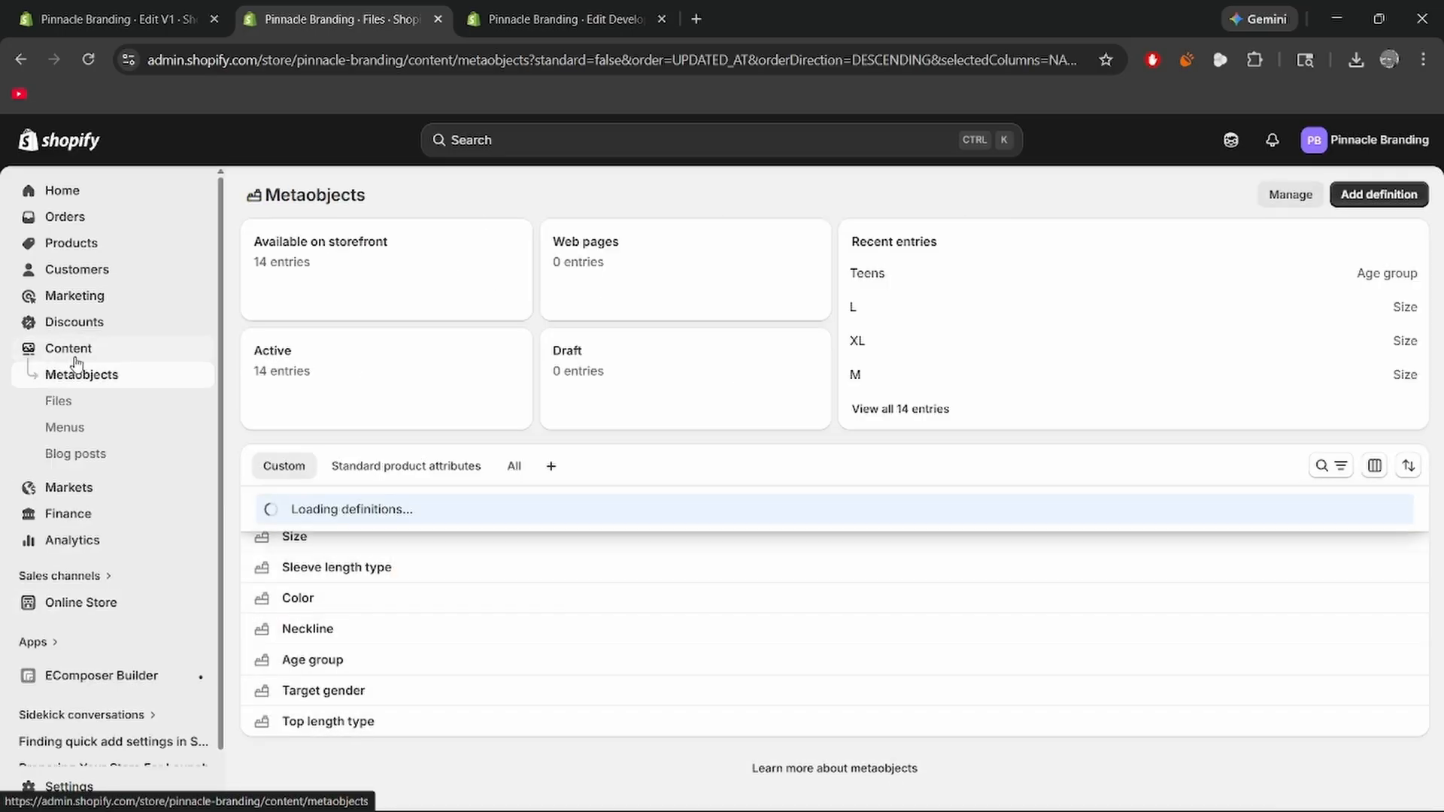
click(93, 414)
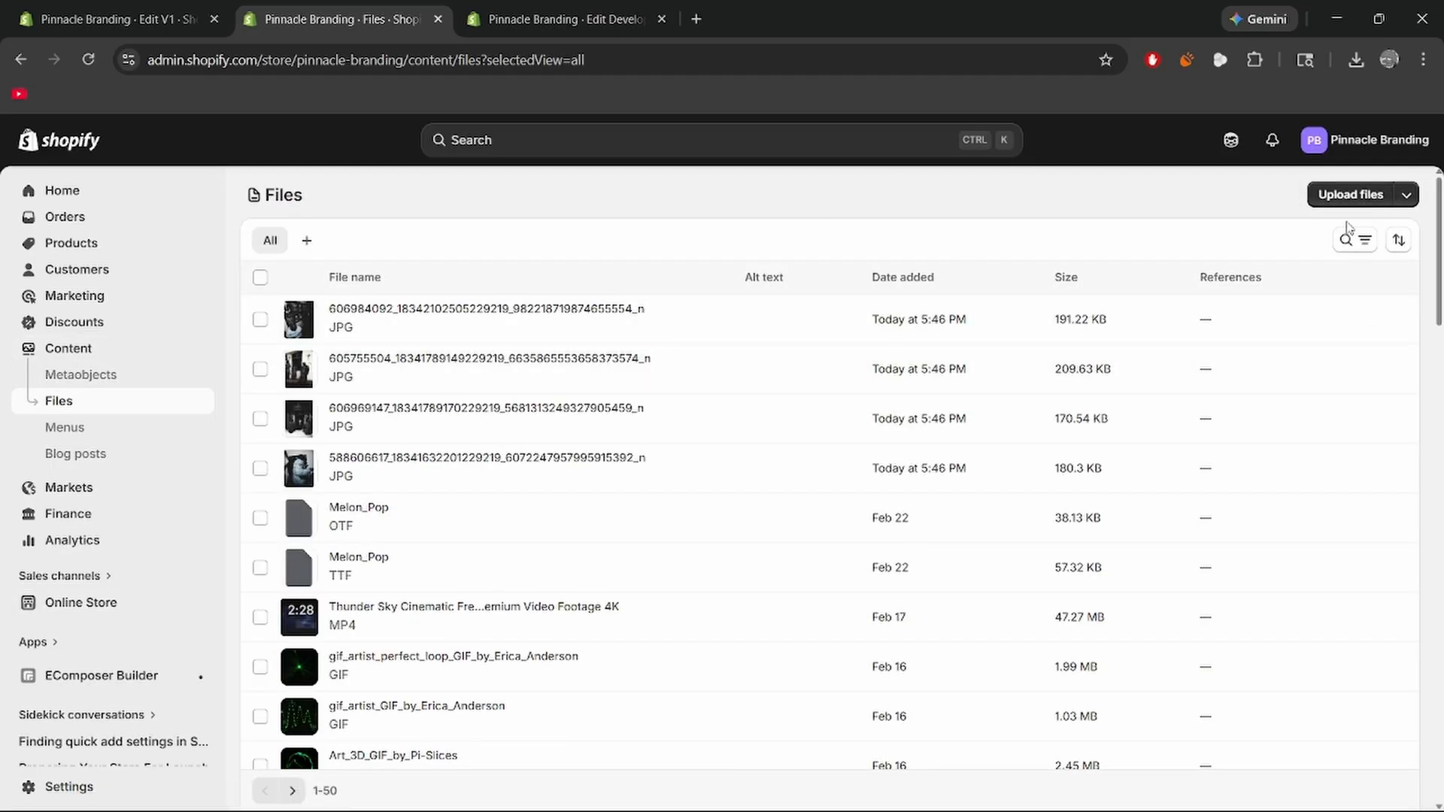
scroll(601, 451, down, 3)
scroll(581, 440, down, 10)
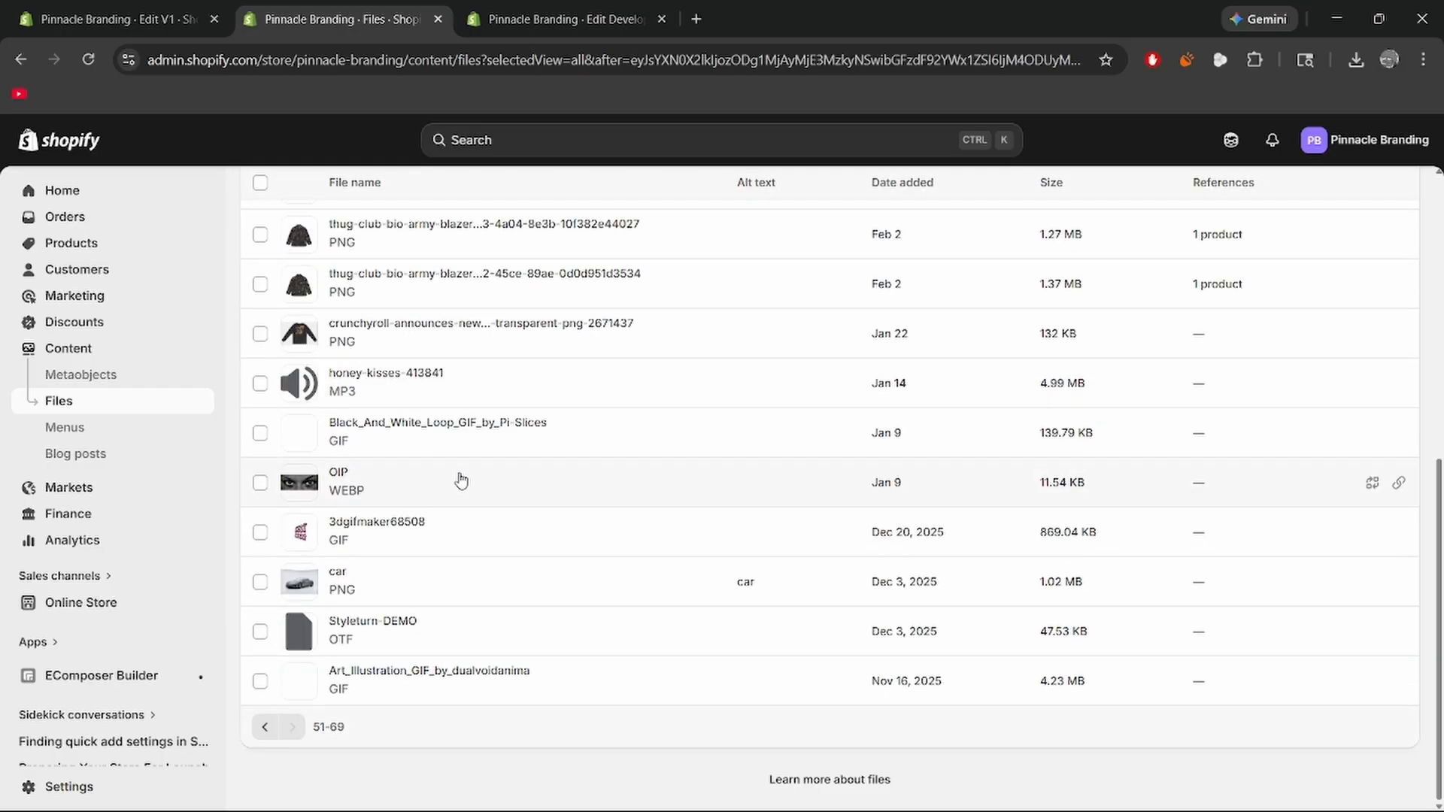
scroll(466, 482, up, 2)
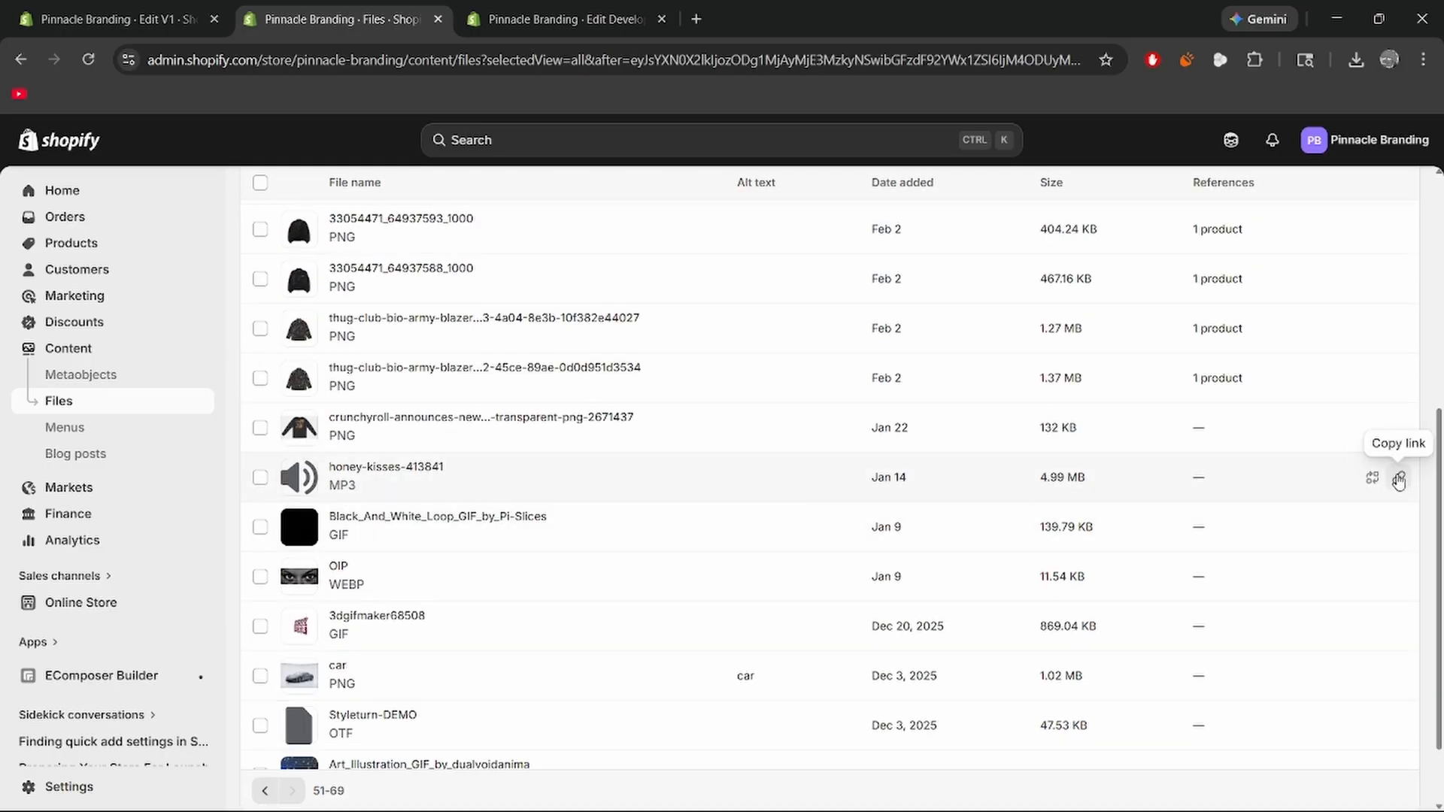
- Return to the draft theme's editor and paste the copied honey-kisses-413841.mp3 link as the Song 1 audio URL
click(560, 19)
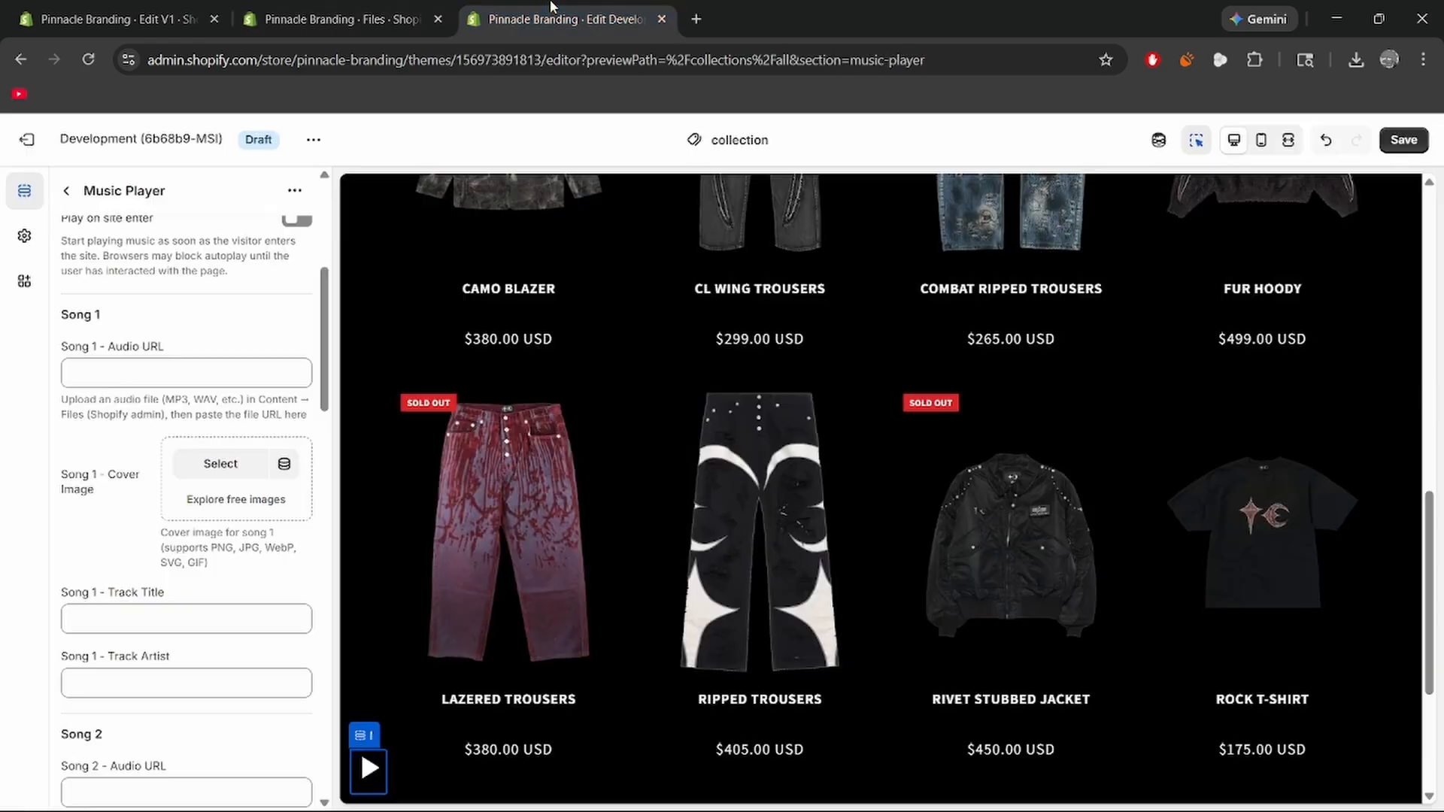
key(F11)
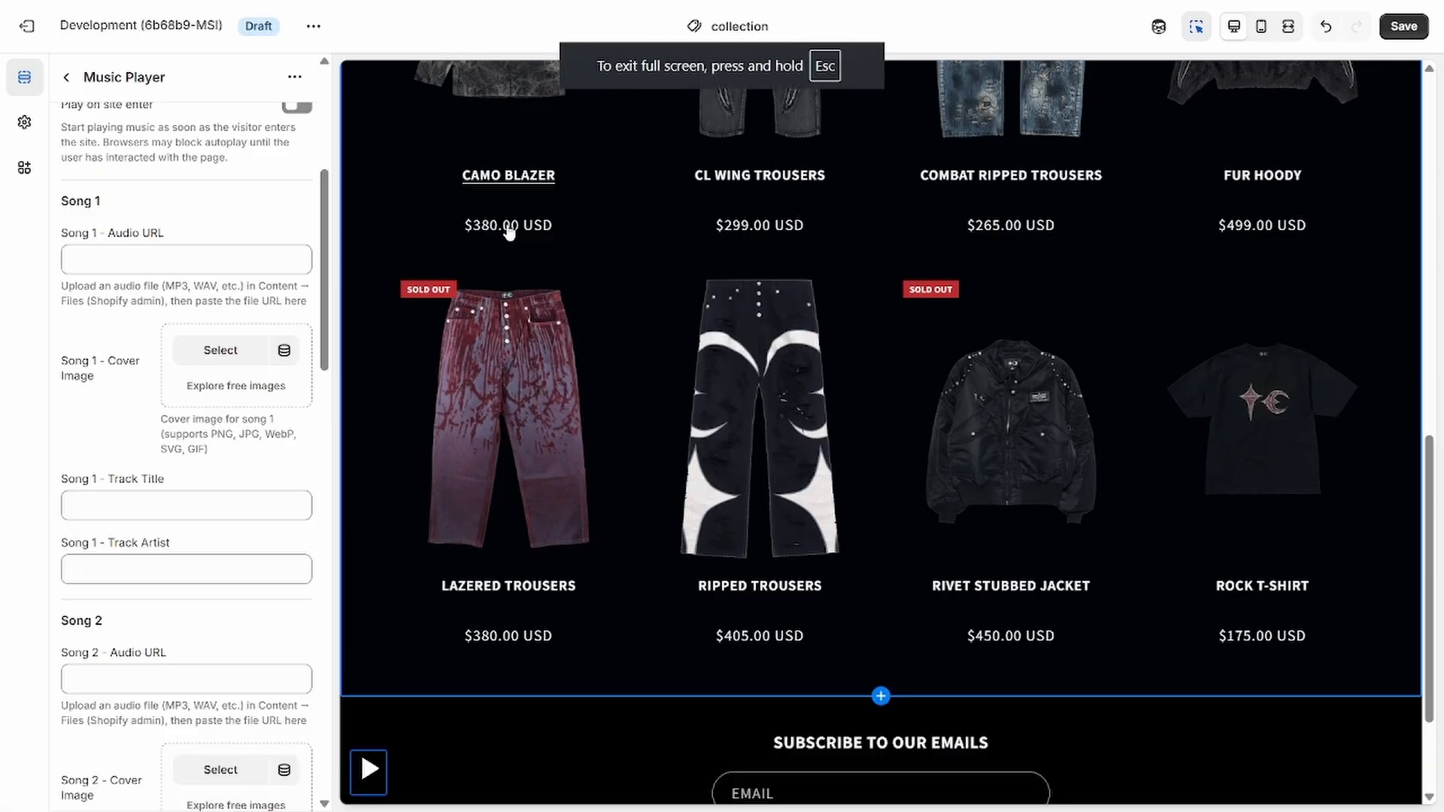
click(125, 261)
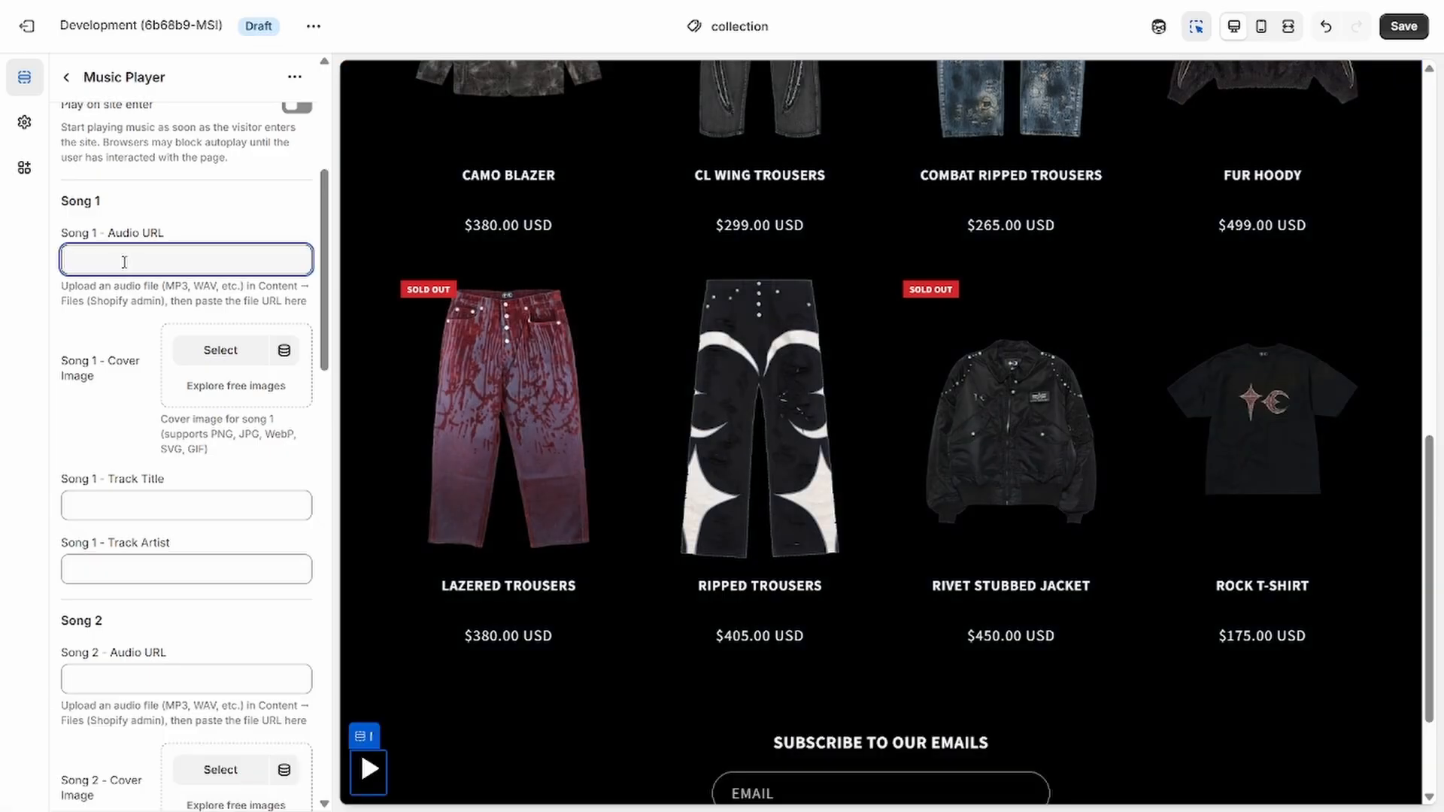
key(ctrl+v)
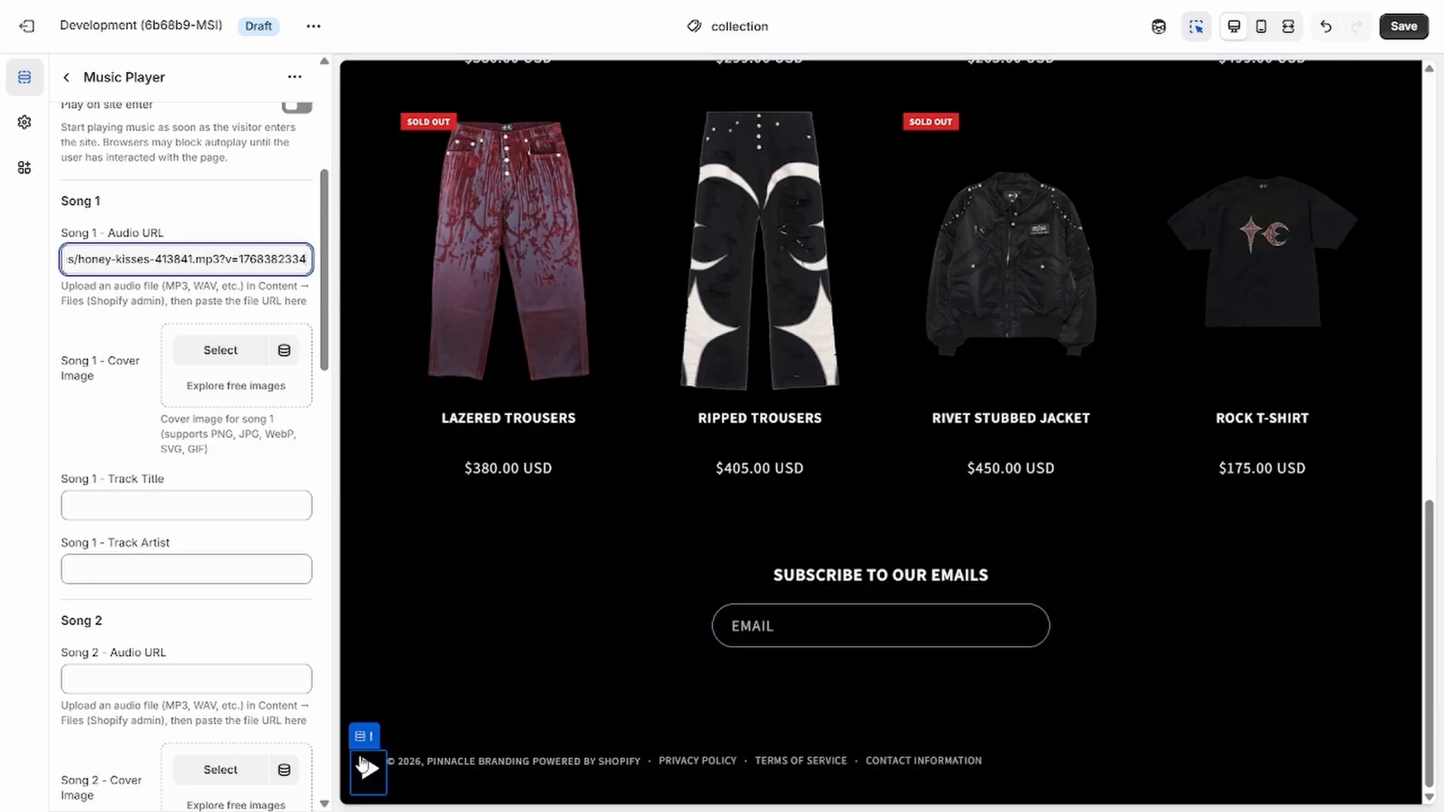
- Set the music player's style to Full
scroll(223, 451, up, 5)
scroll(170, 280, down, 2)
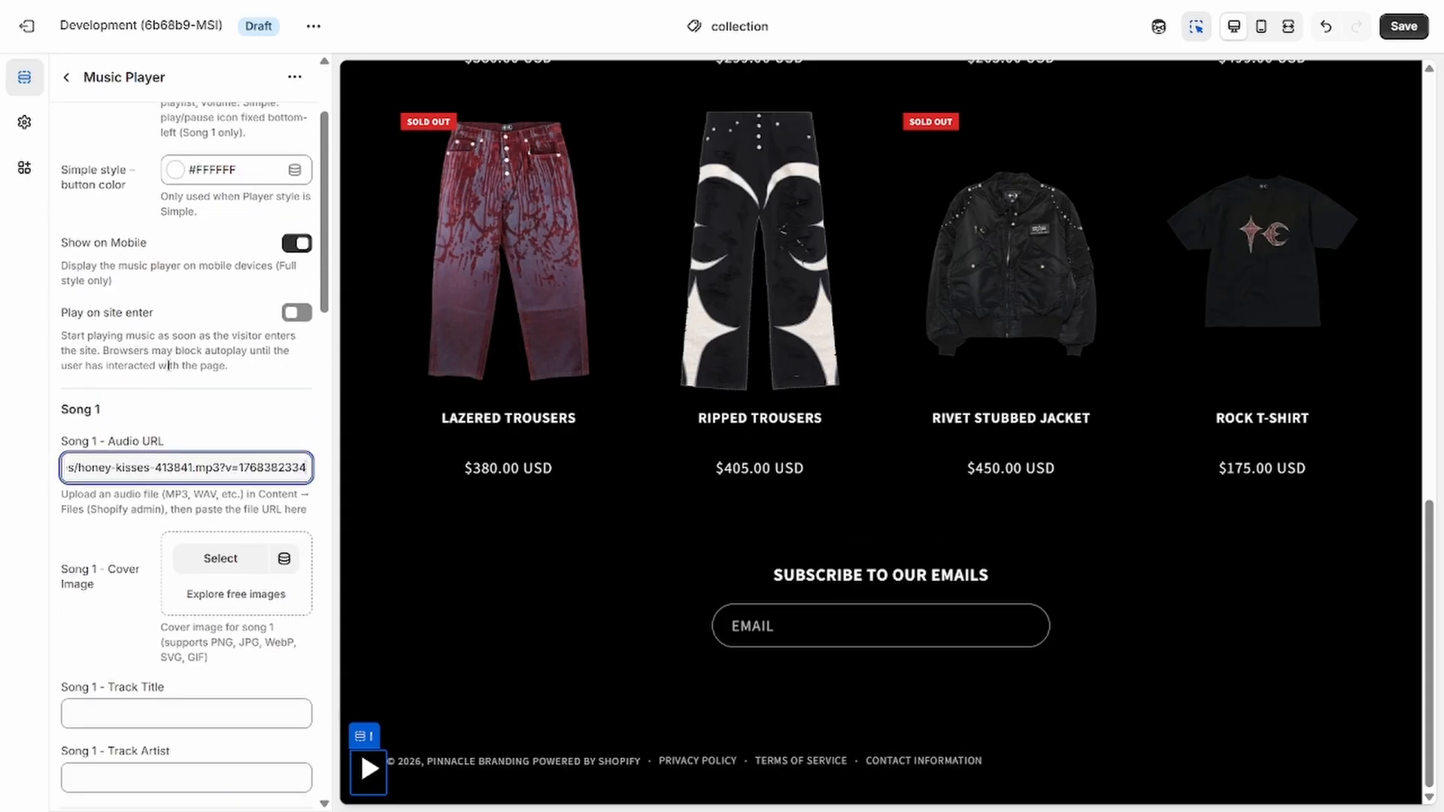
scroll(181, 290, up, 2)
click(196, 239)
- Choose the NWST JPG from the store's files as the Song 1 cover image
scroll(199, 376, down, 3)
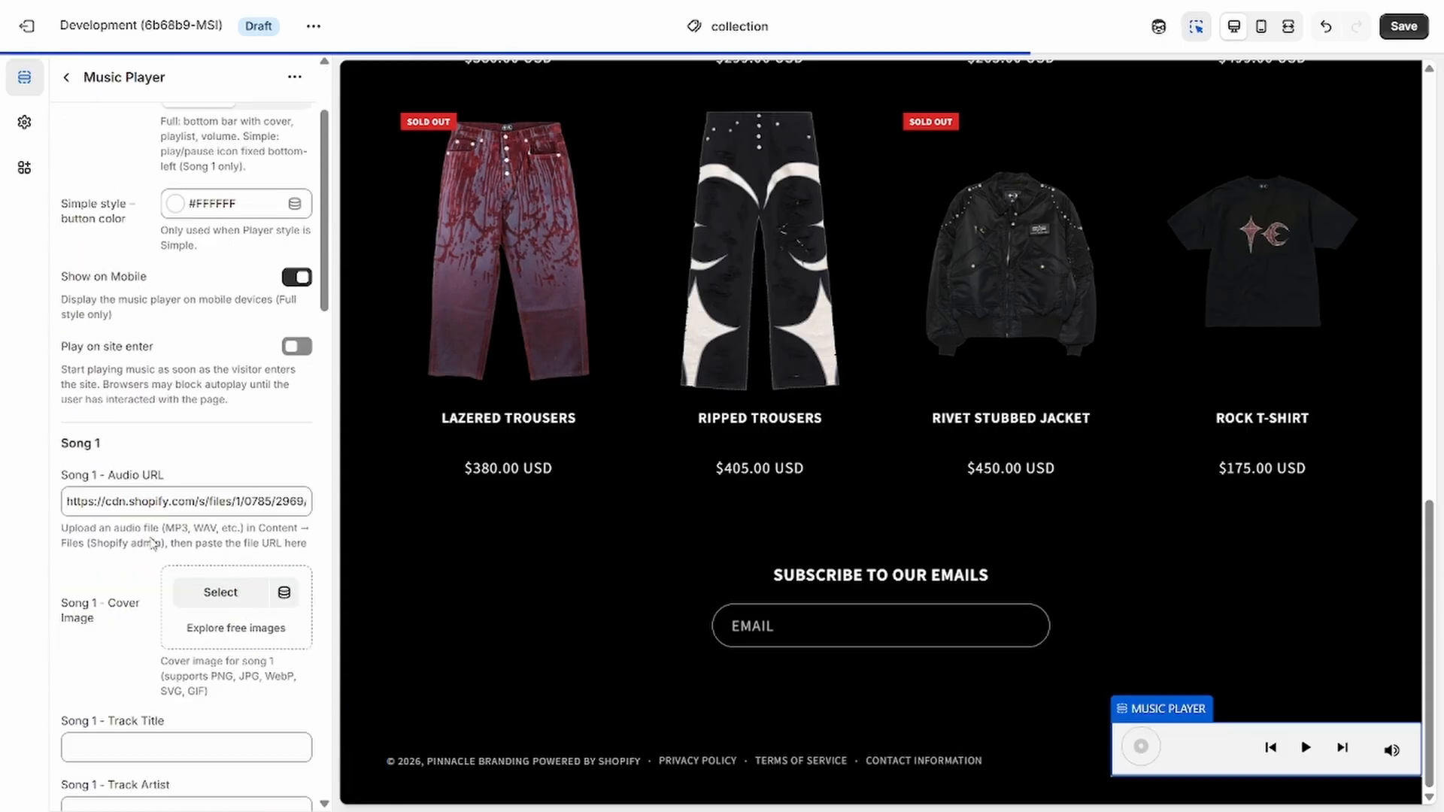
click(211, 538)
scroll(529, 516, down, 7)
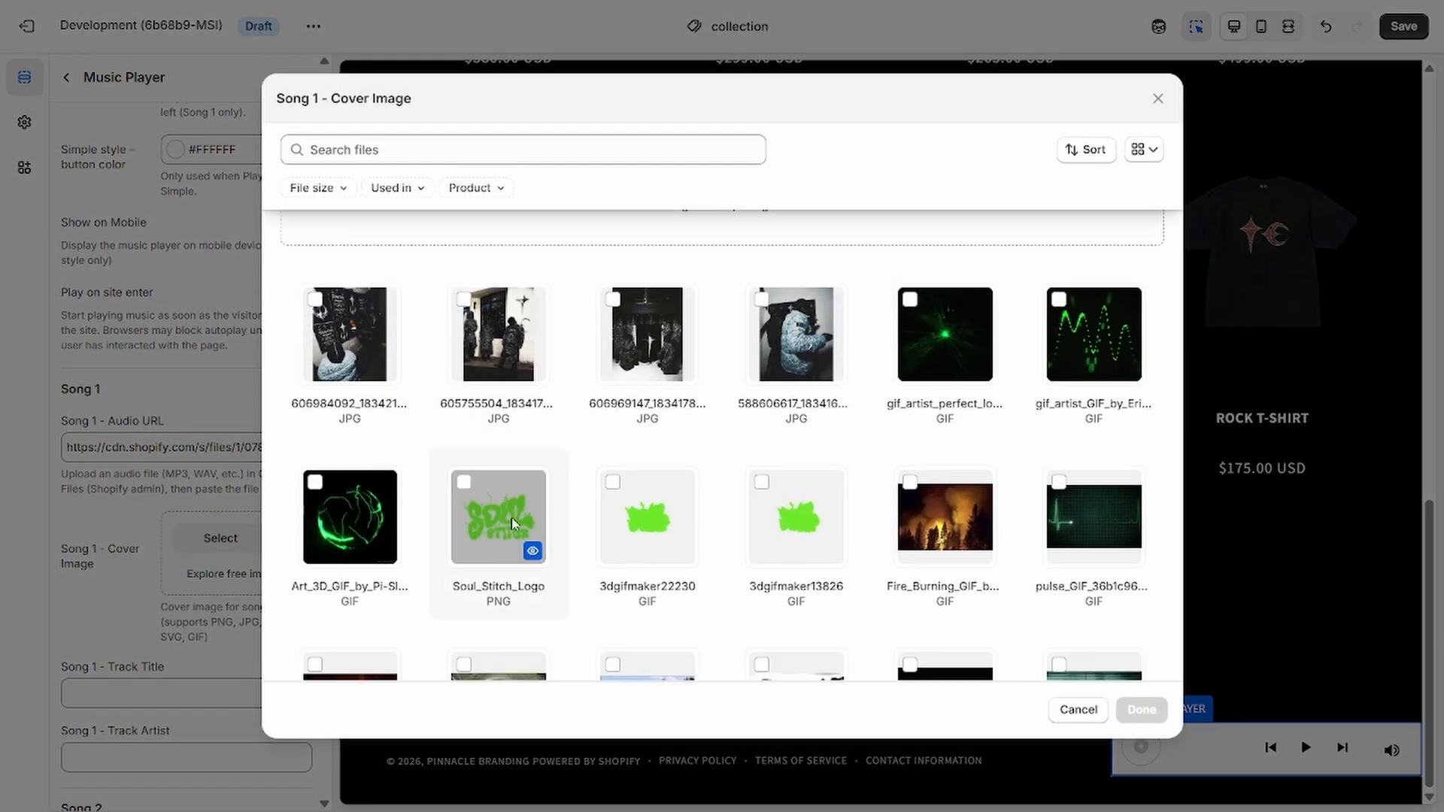
scroll(978, 452, down, 5)
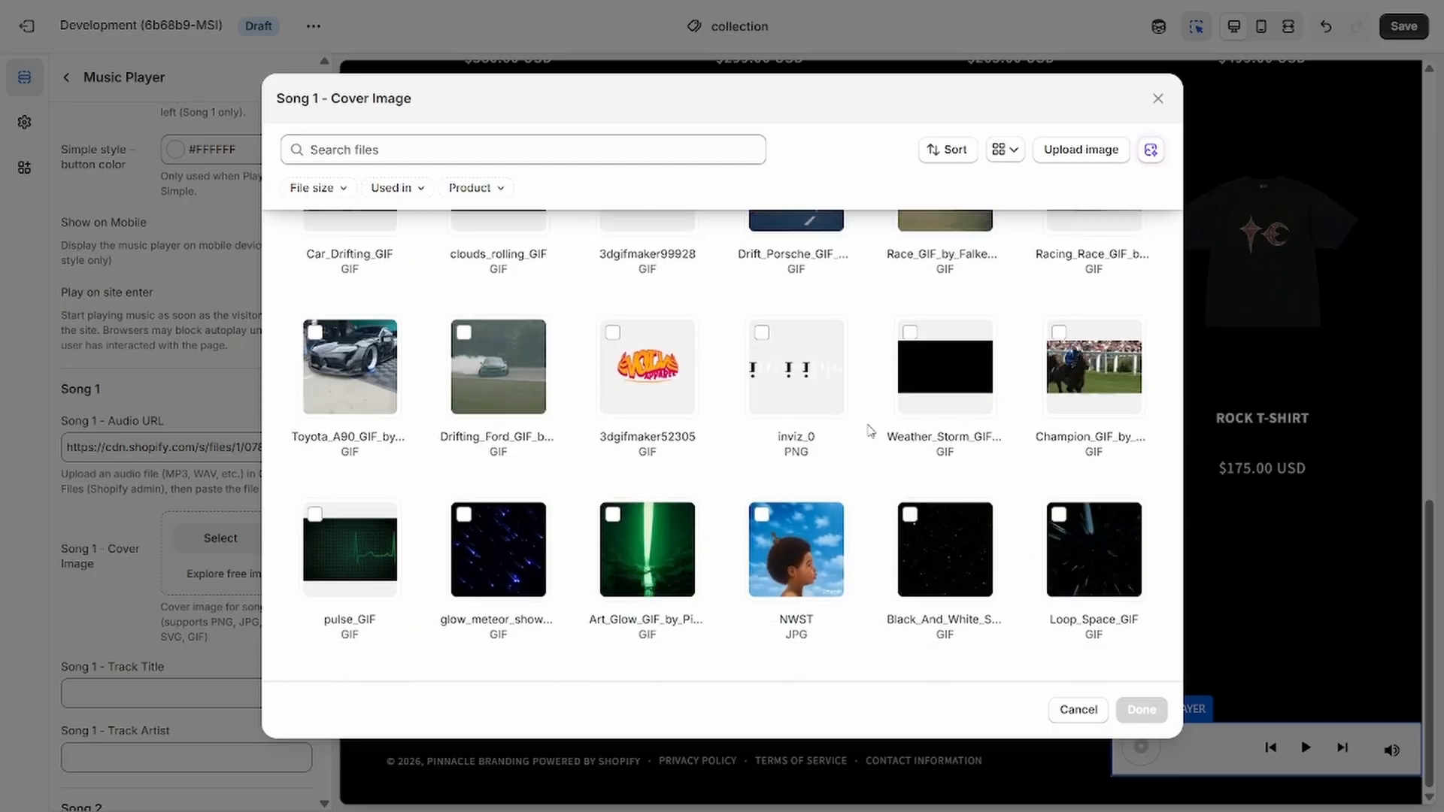
click(797, 406)
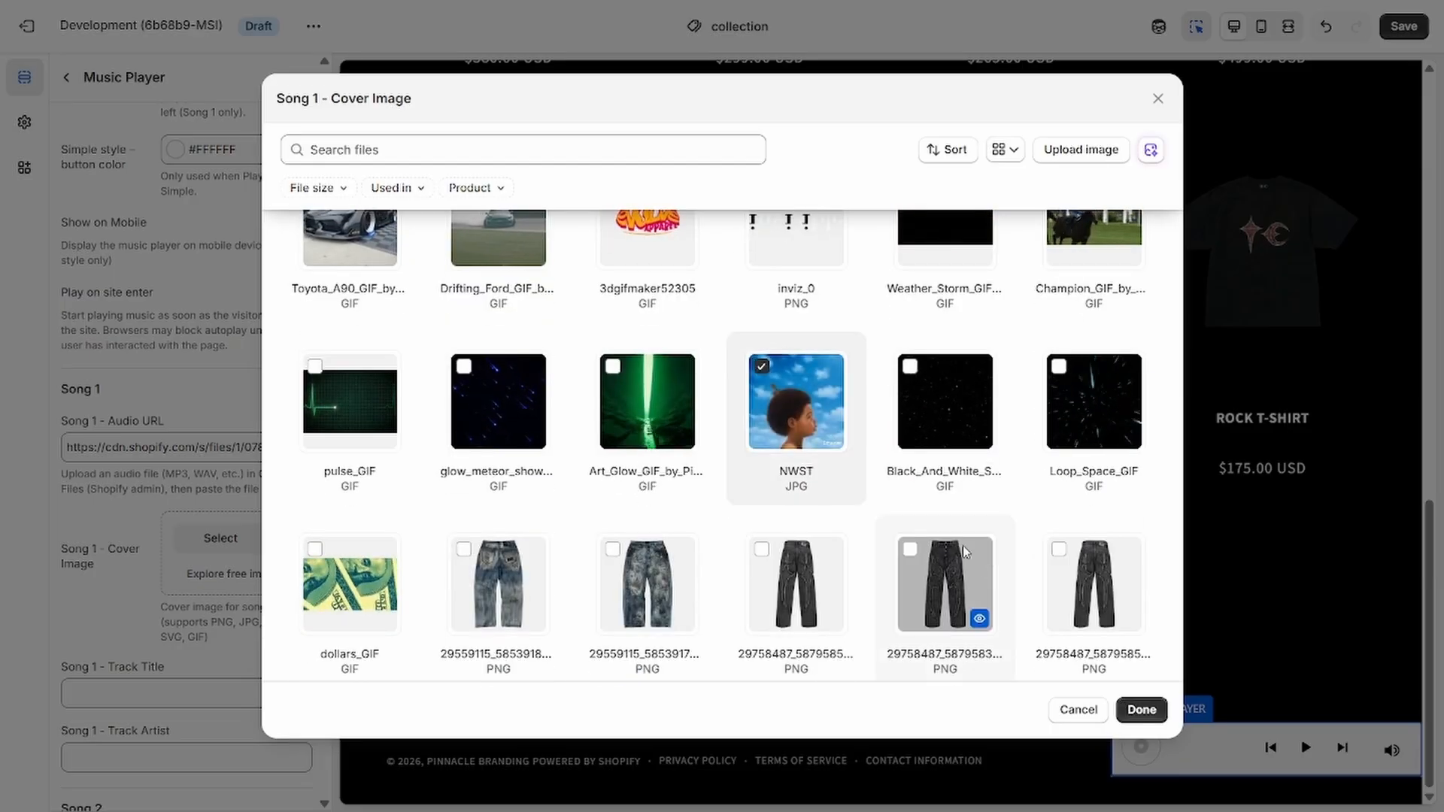
click(1145, 718)
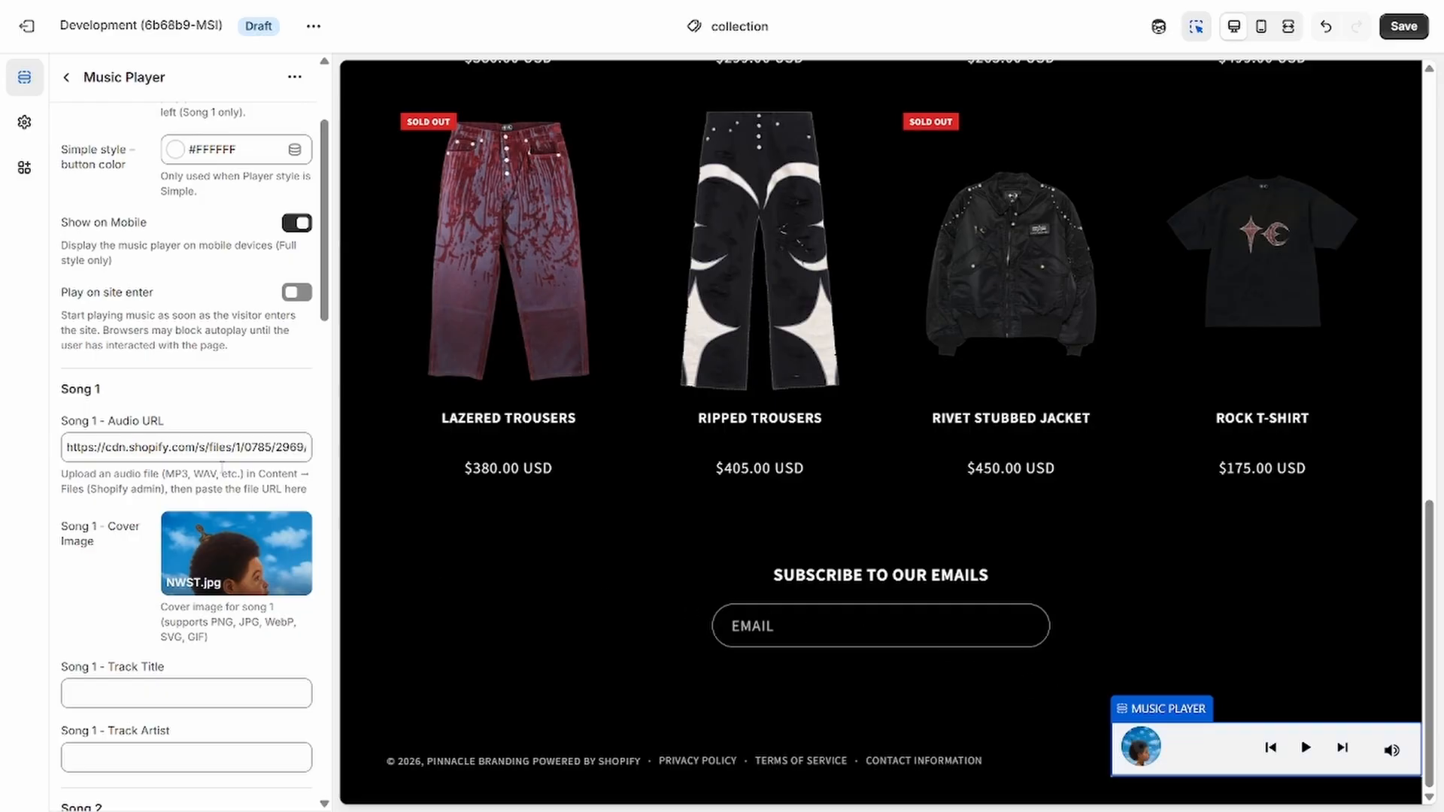
- Try the Simple style for the music player and restore the Full style
scroll(203, 319, up, 3)
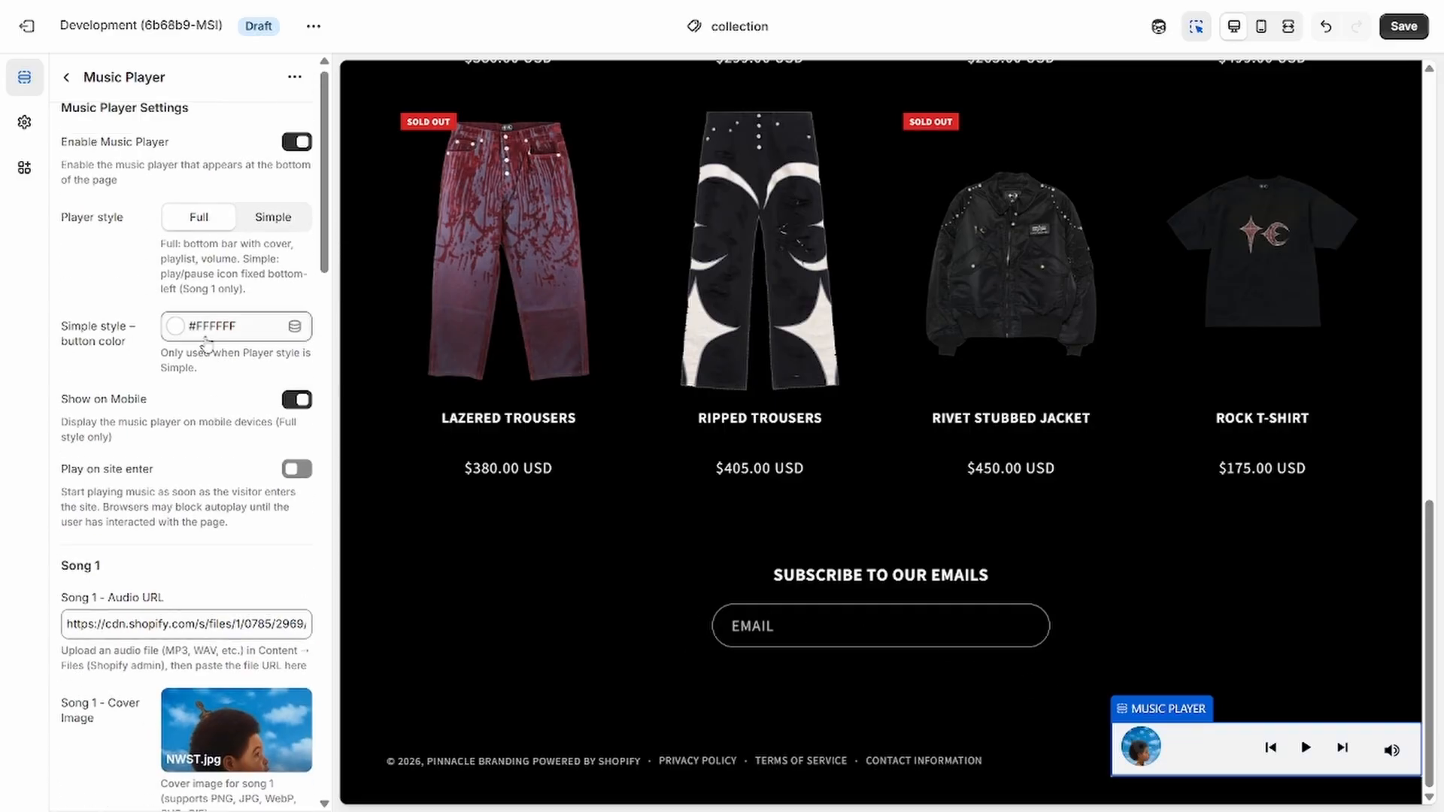
click(264, 238)
scroll(125, 442, down, 4)
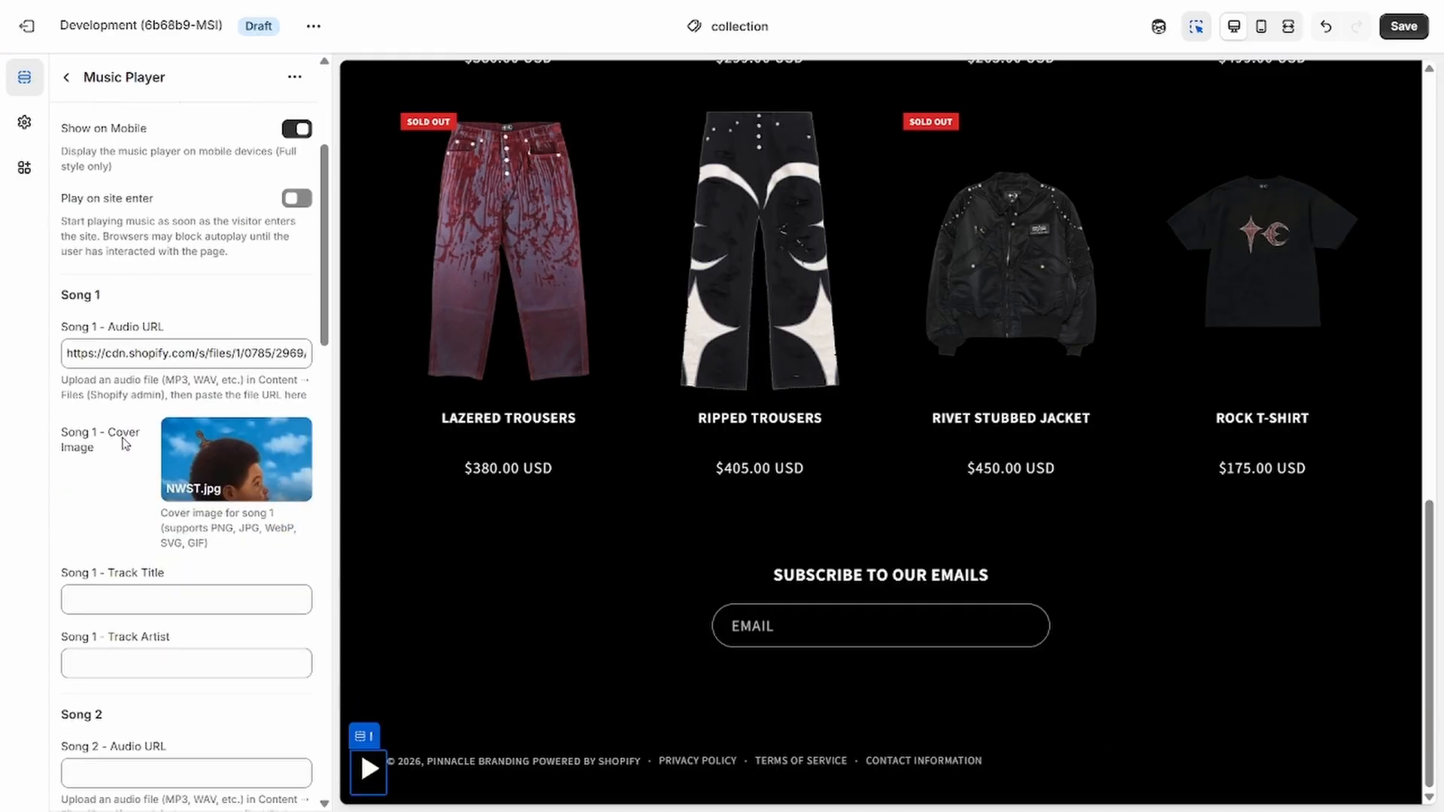
scroll(125, 442, up, 4)
click(195, 136)
- Set Song 1's track title to DRAKE and its track artist to TESTING
scroll(188, 301, down, 4)
click(104, 606)
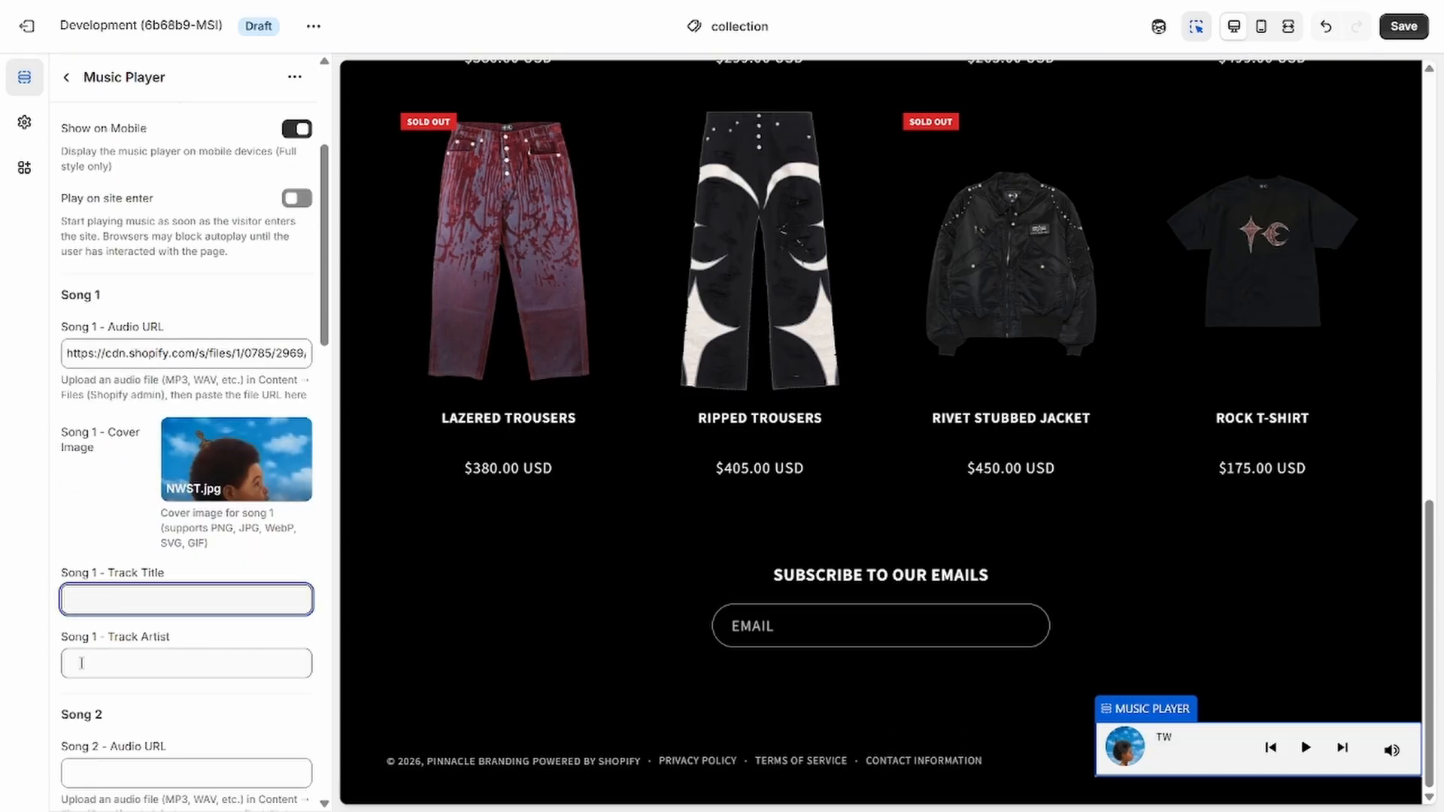
text(DRAKE)
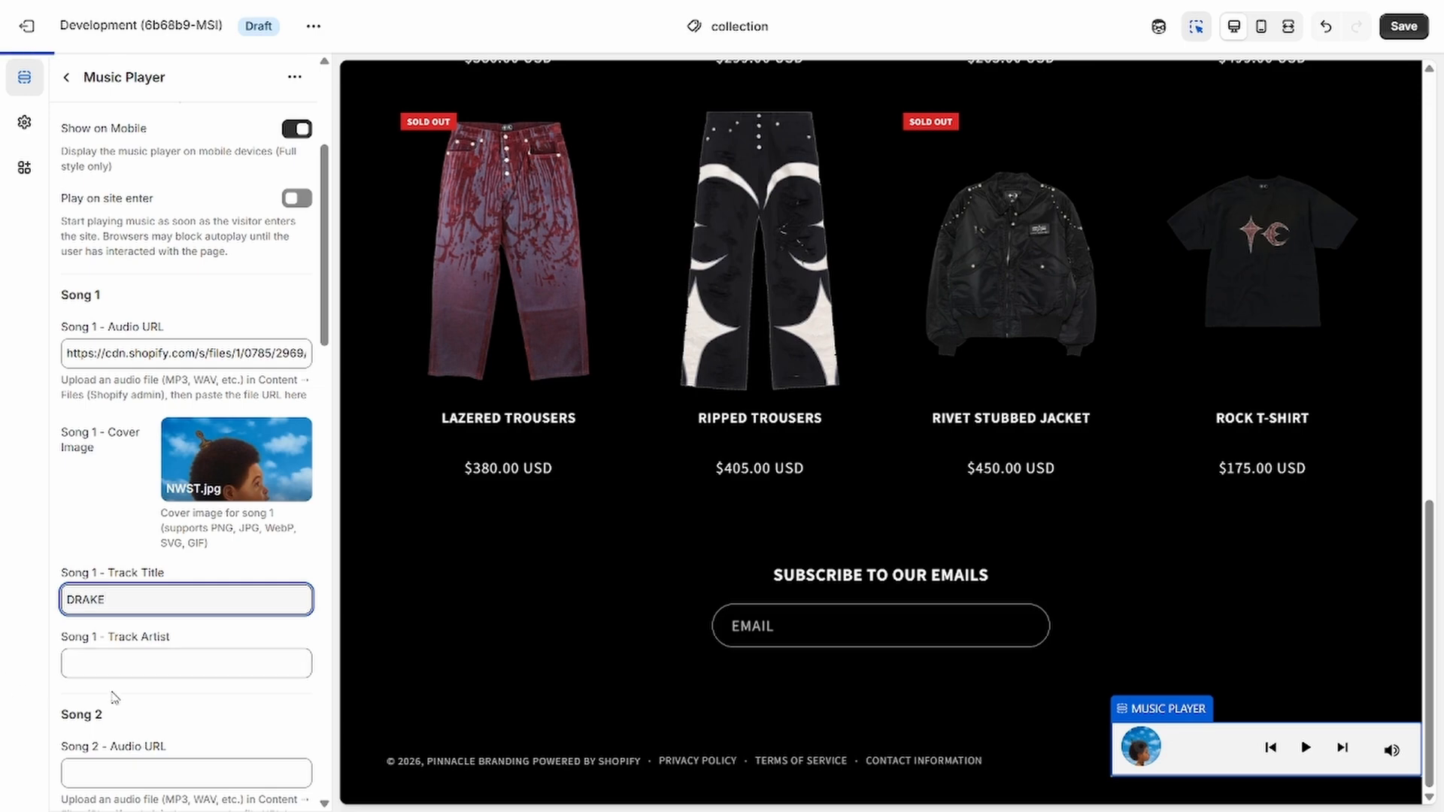
click(120, 667)
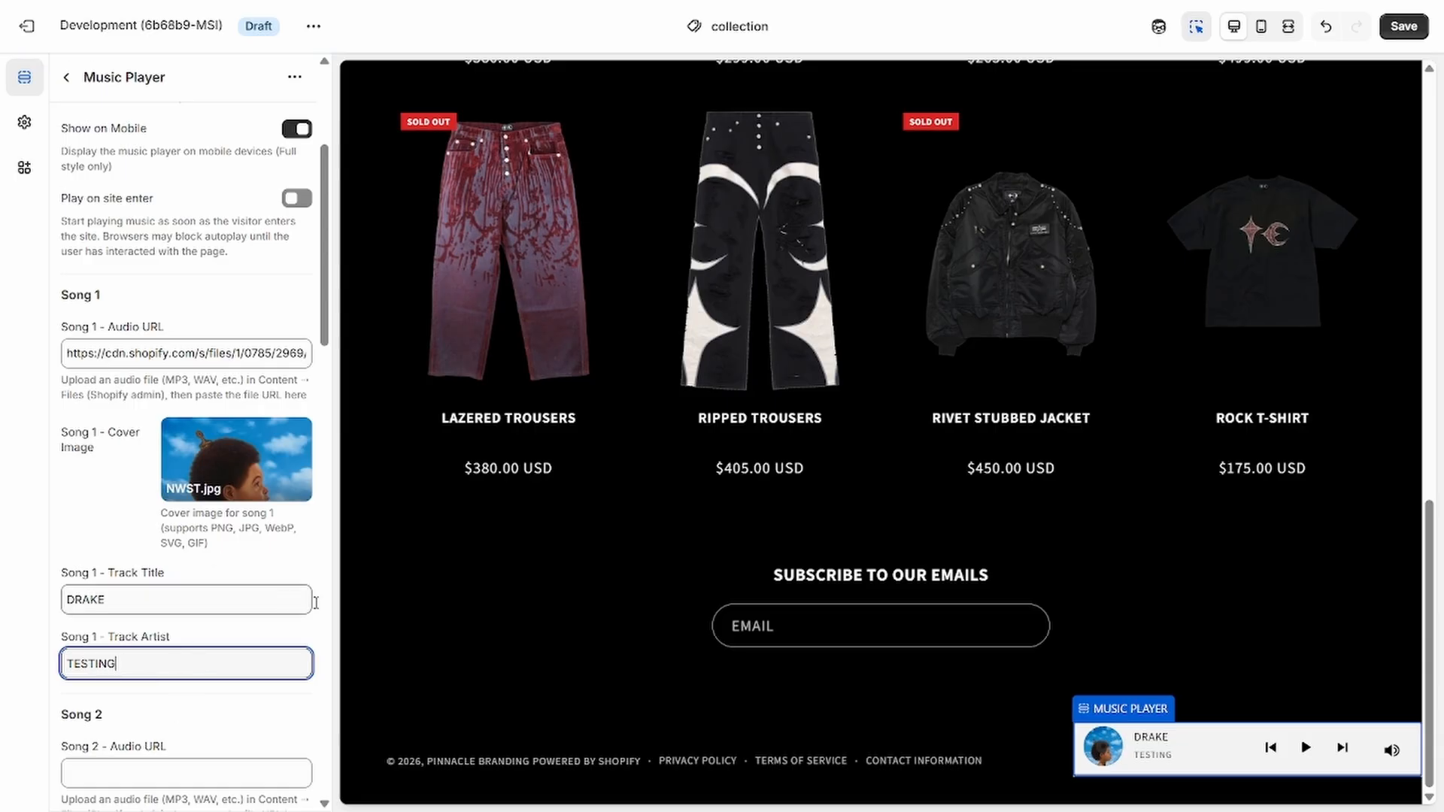
- Save the theme and test the music player in the preview by playing the song and lowering its volume to the minimum
click(1302, 748)
key(ctrl+s)
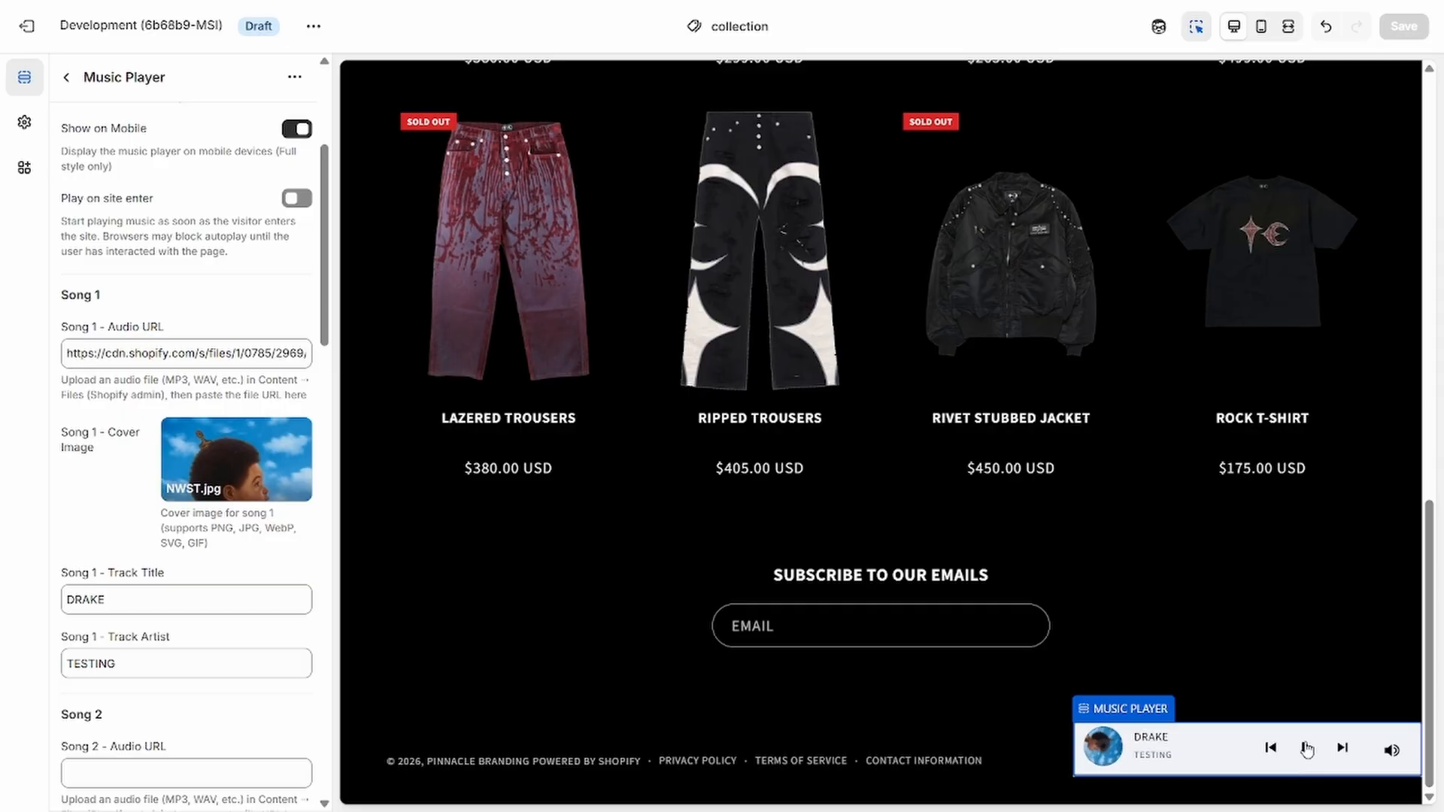
click(1307, 748)
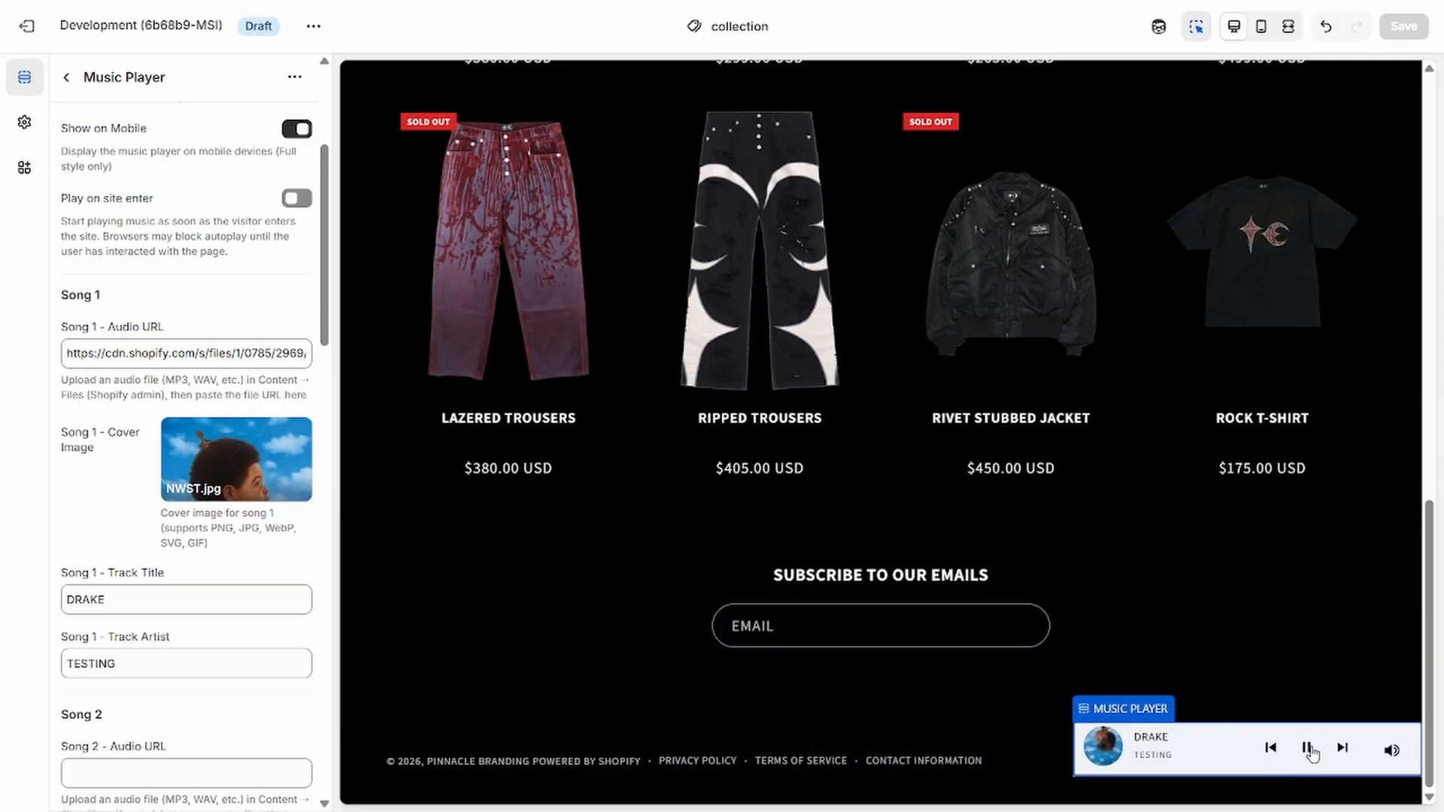
mouse_move(1396, 748)
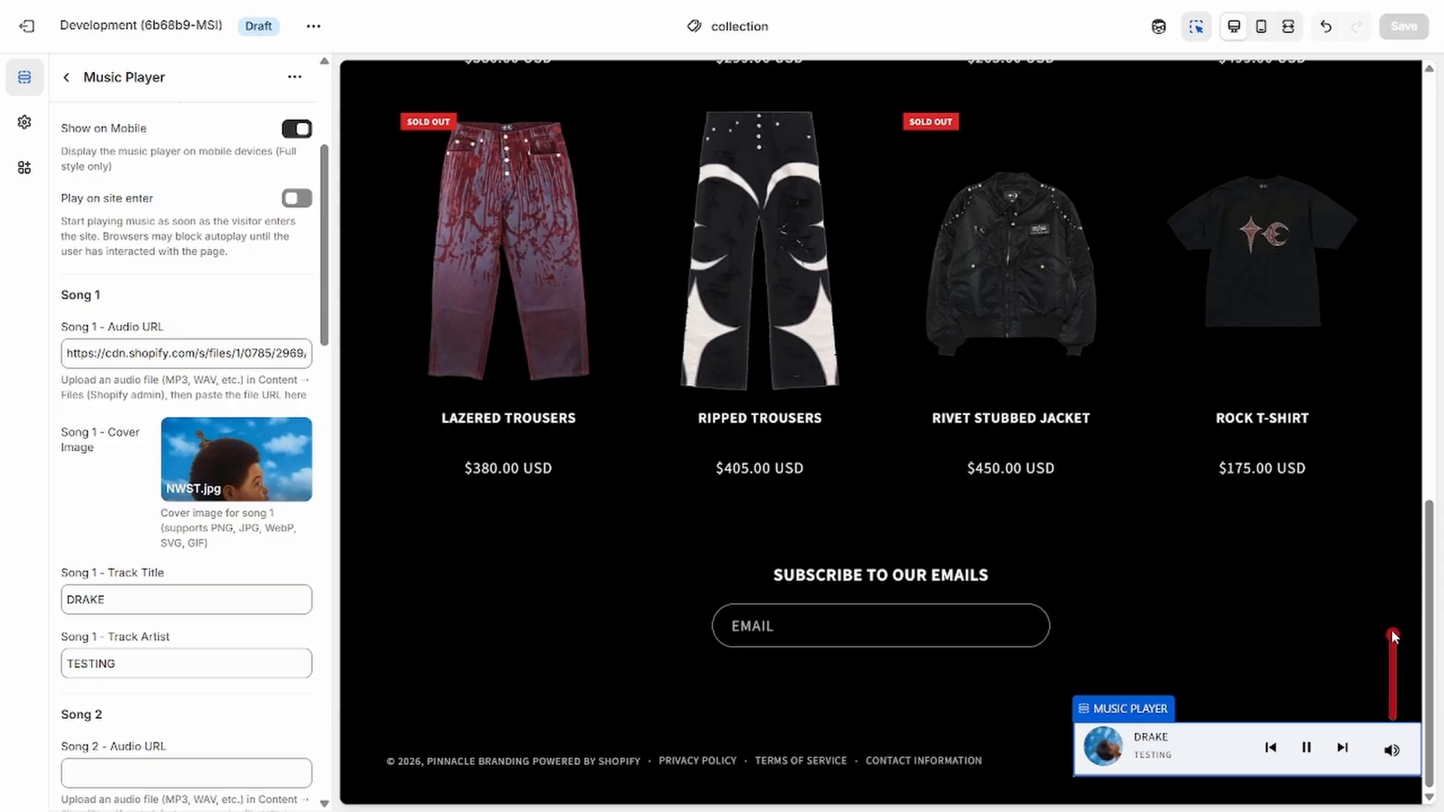
drag(1392, 635, 1397, 716)
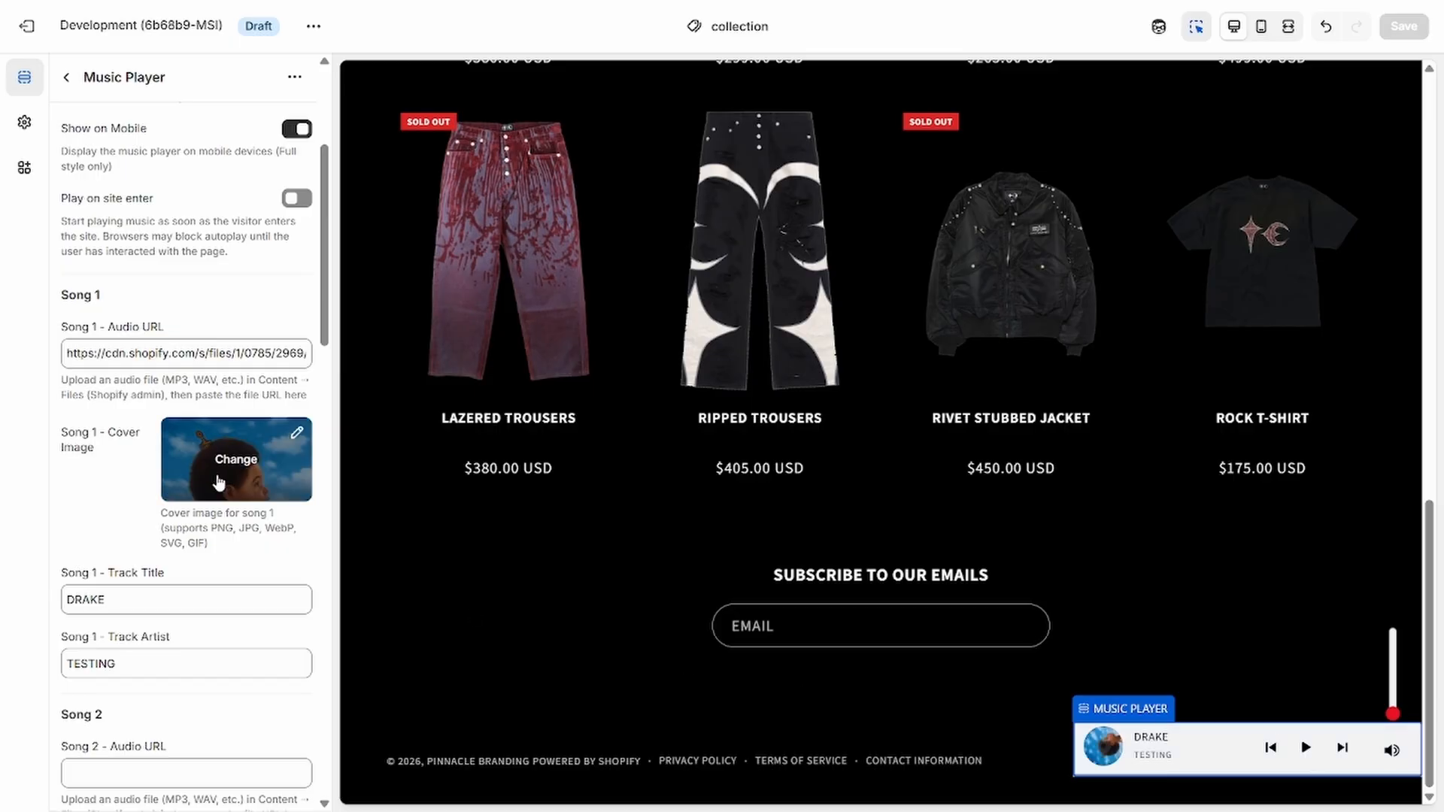
- Change the music player's style to Simple and pause the song from the preview's play/pause icon
scroll(240, 466, up, 3)
click(263, 143)
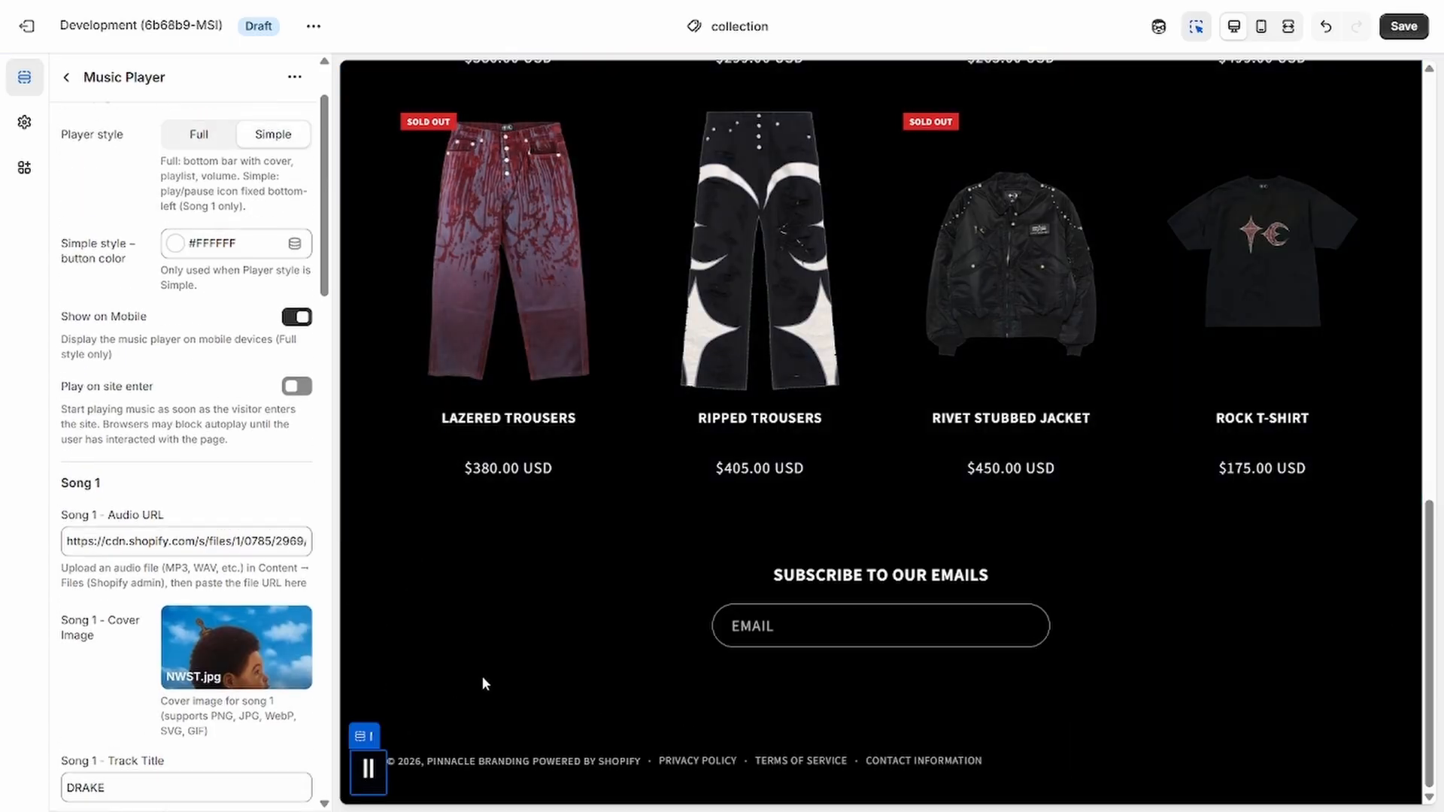
scroll(564, 617, up, 5)
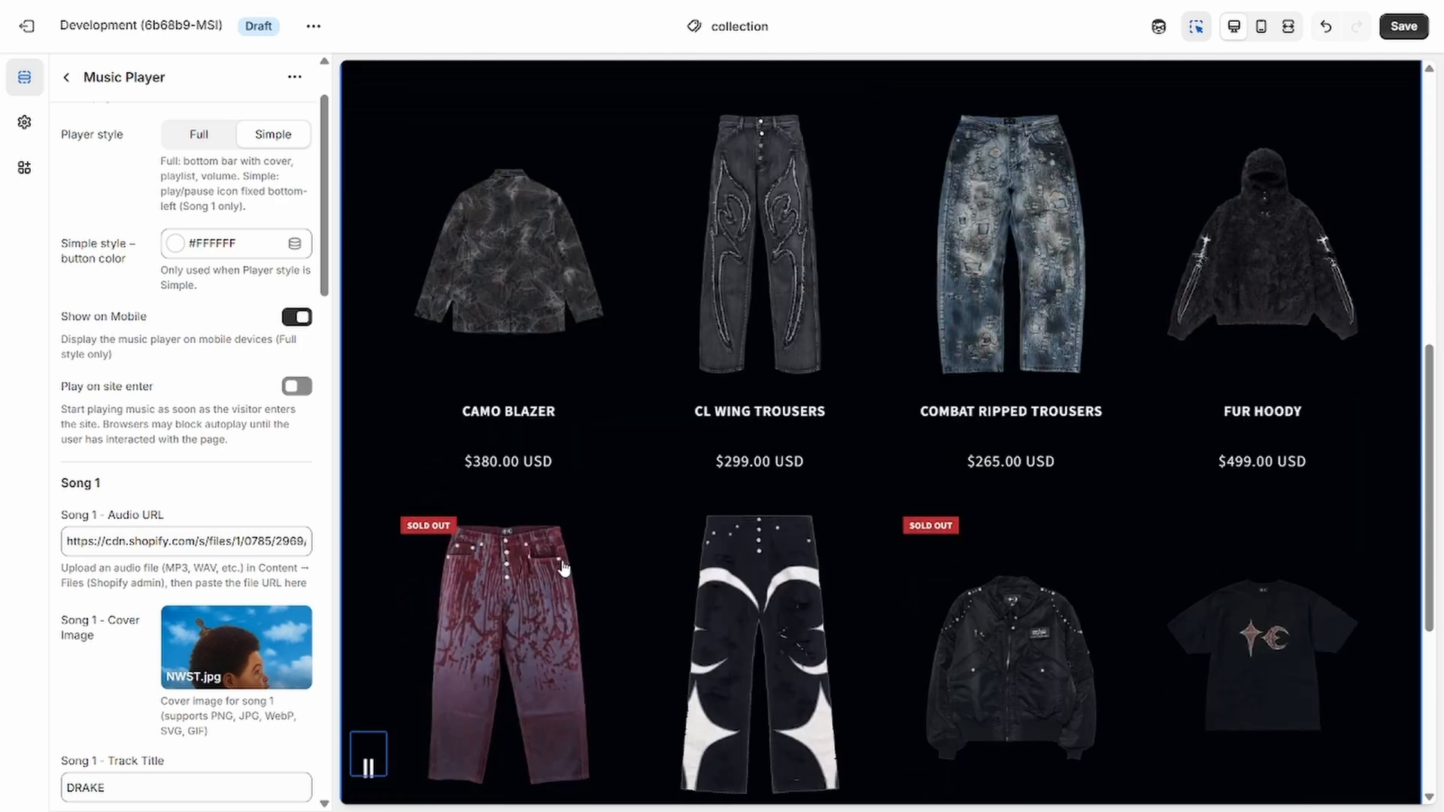
scroll(564, 570, down, 1)
click(368, 768)
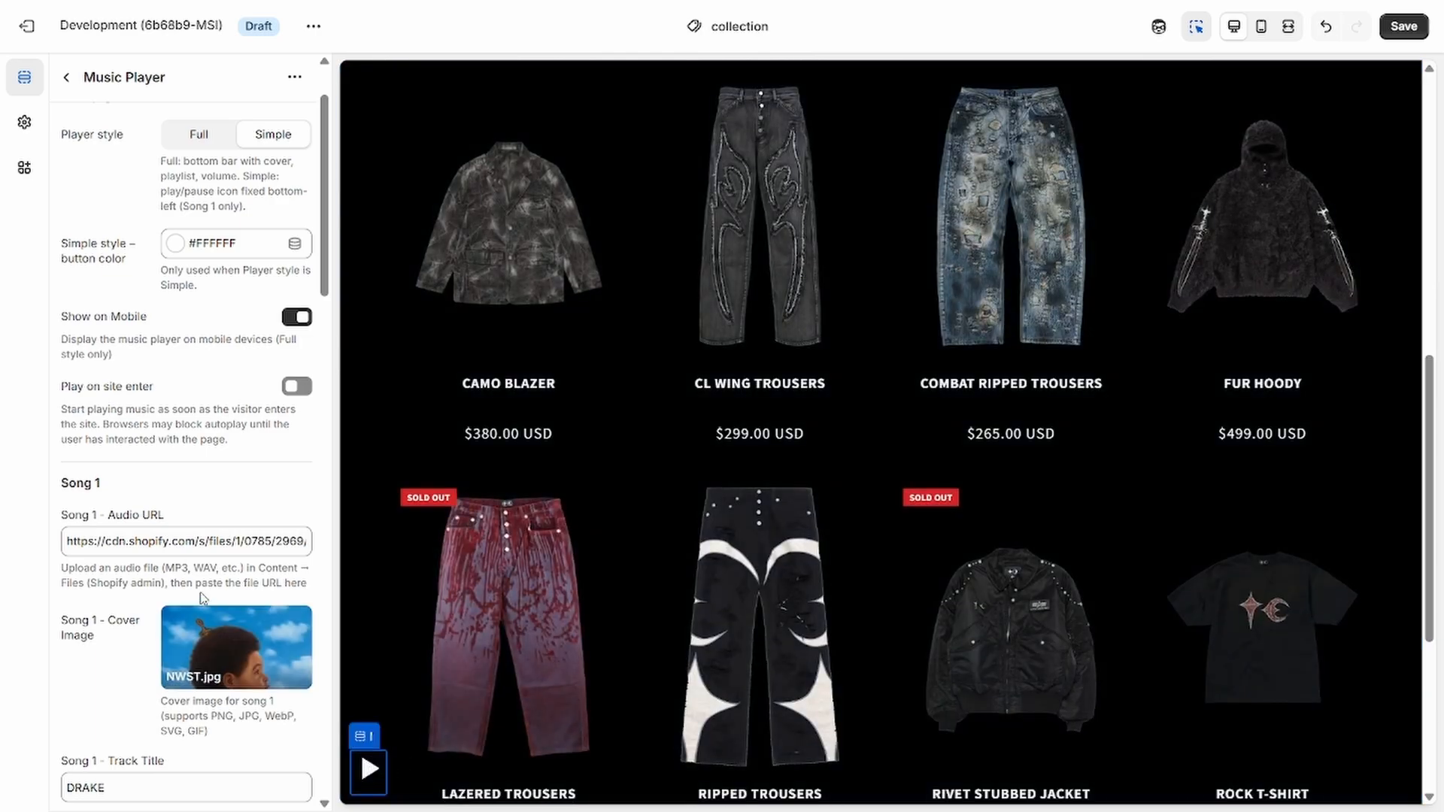
- In the theme's logo settings, choose the 3dgifmaker99928 GIF from the store's files as the logo
scroll(203, 598, up, 2)
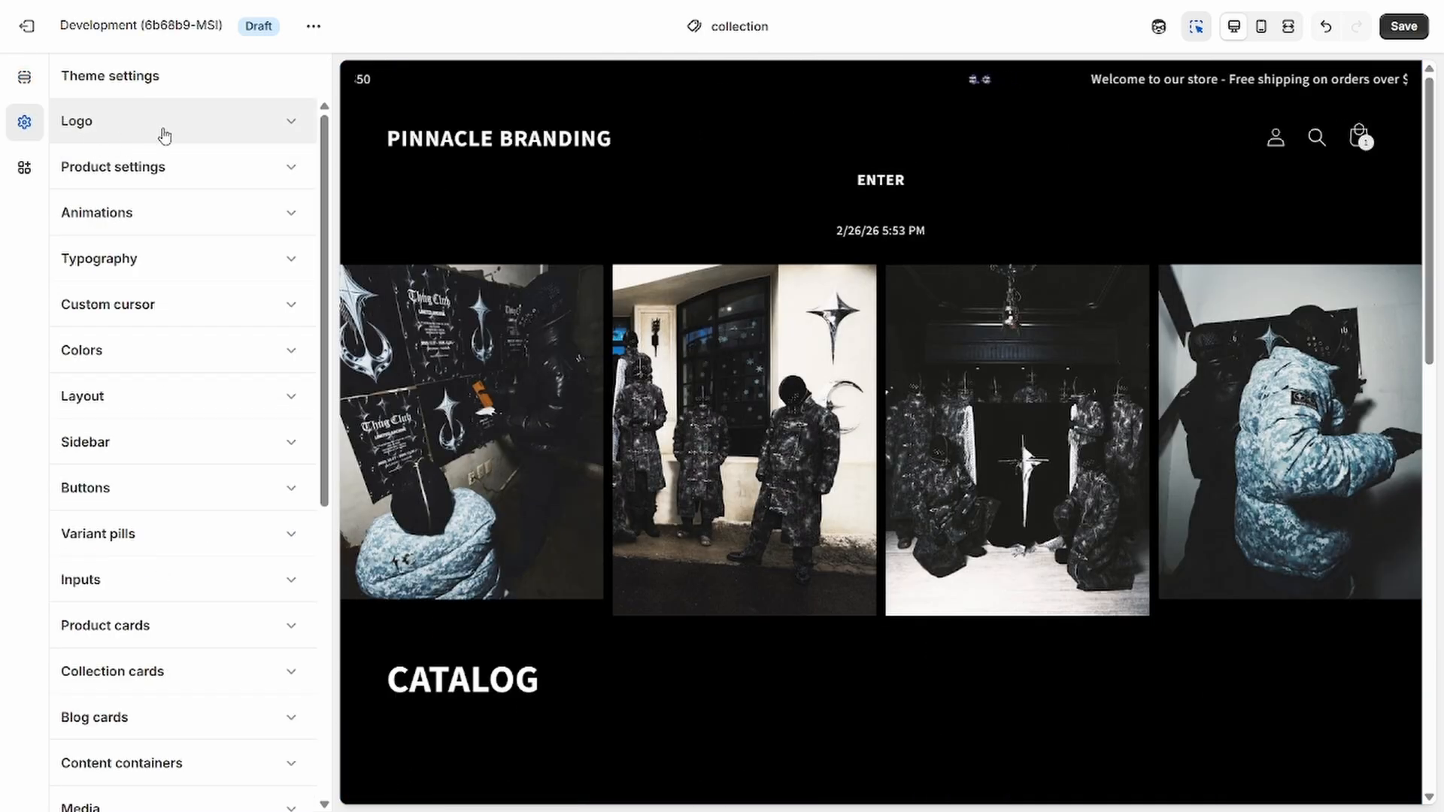
click(167, 126)
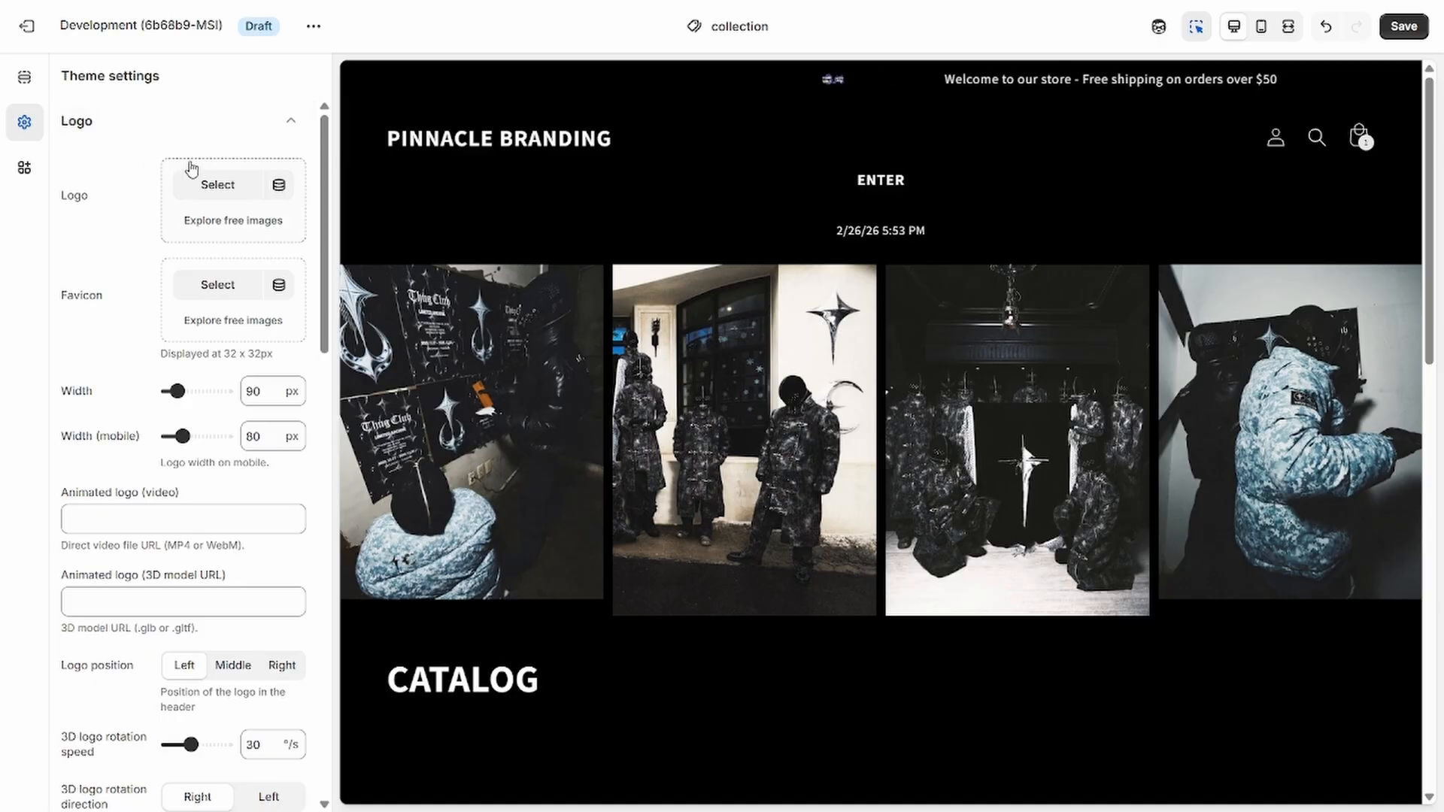
scroll(124, 264, down, 3)
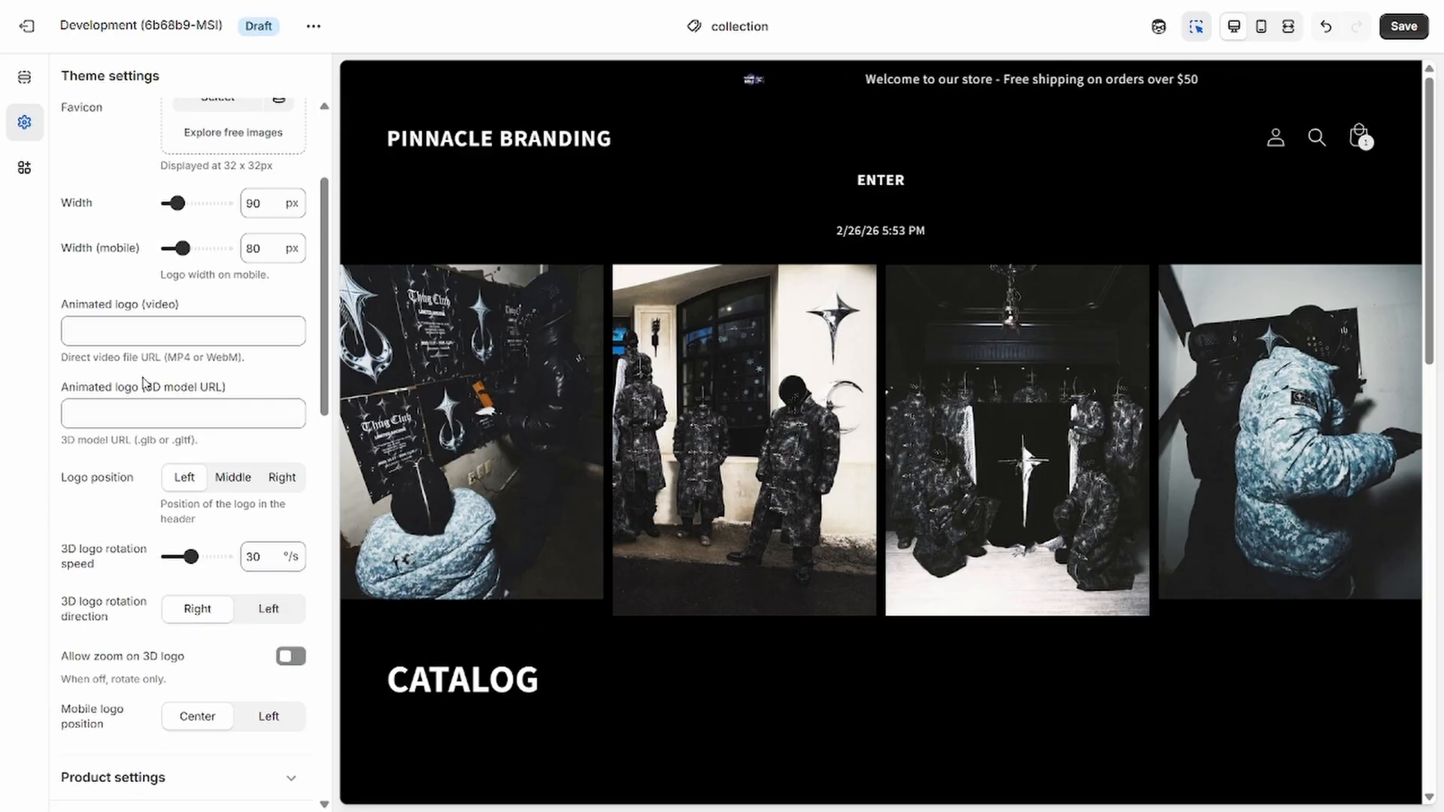
scroll(140, 383, down, 3)
scroll(132, 386, up, 3)
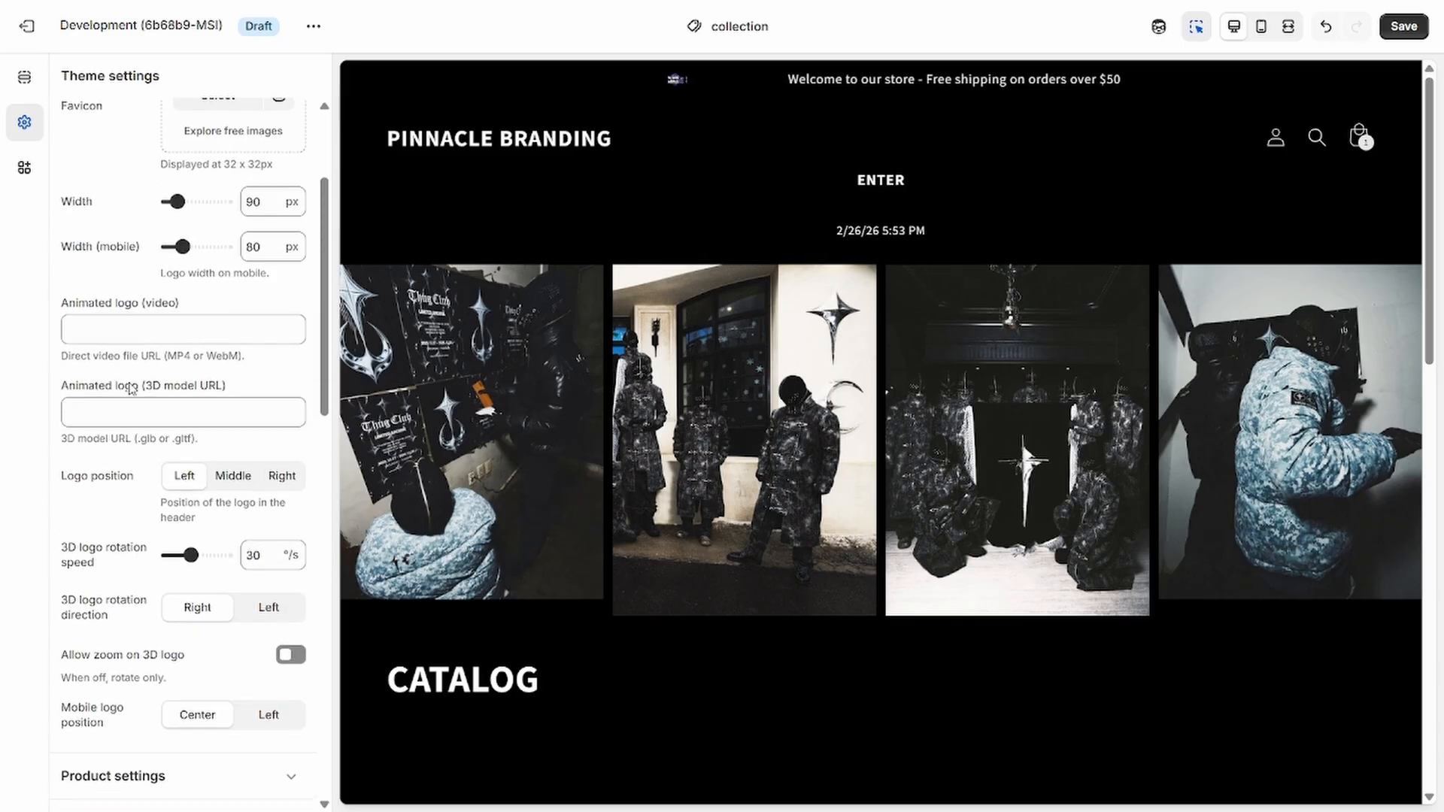
scroll(131, 388, up, 3)
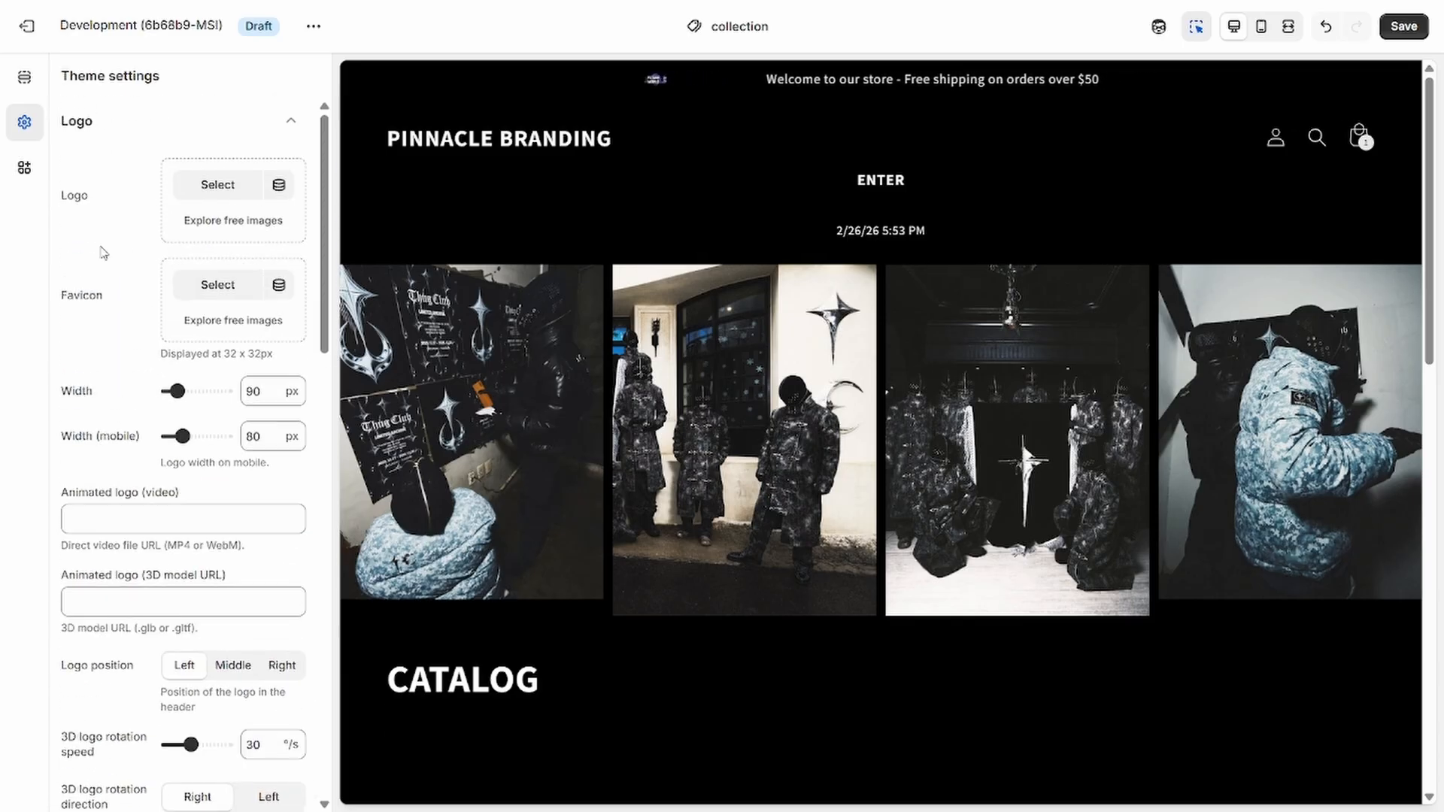
click(192, 197)
scroll(698, 414, down, 5)
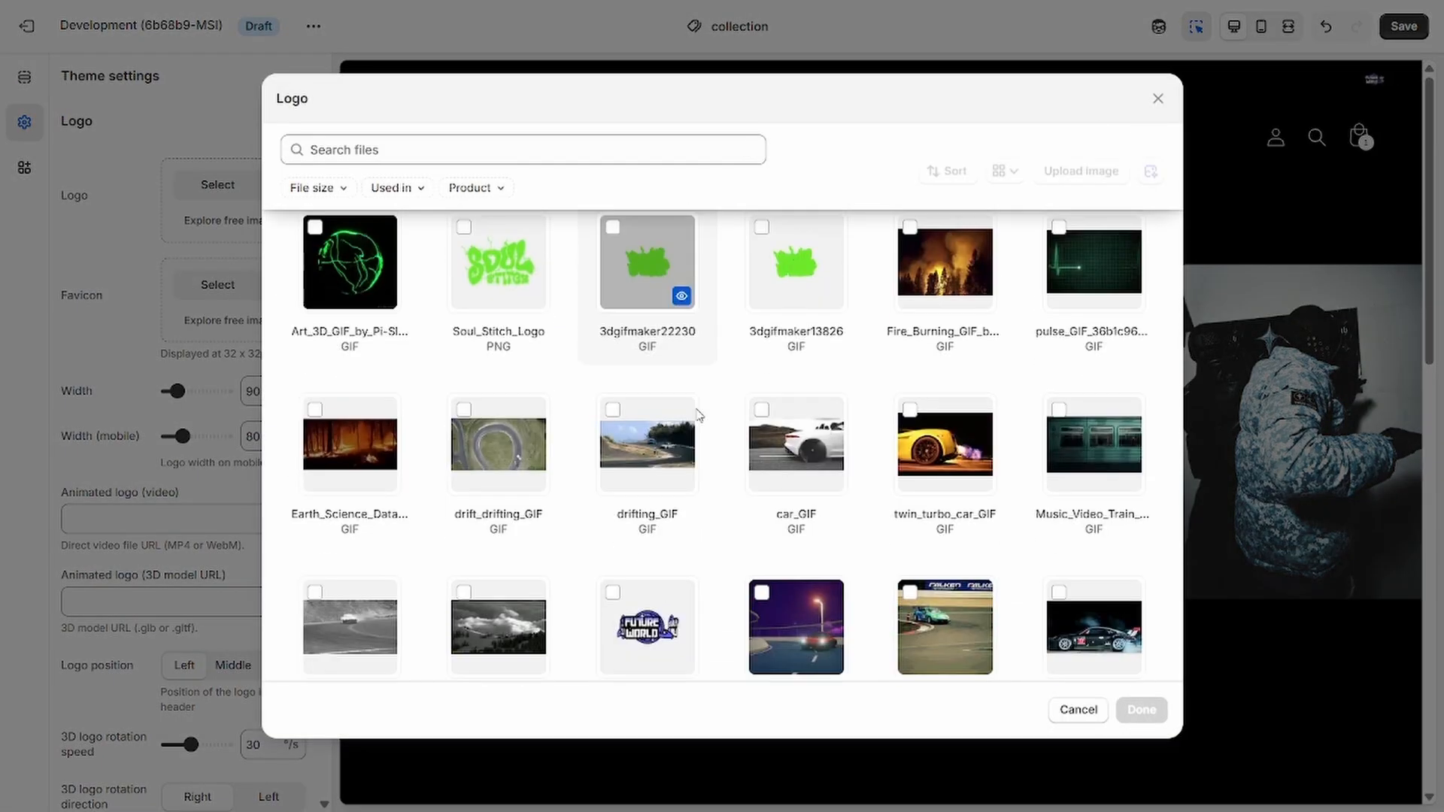
scroll(698, 413, down, 3)
click(647, 505)
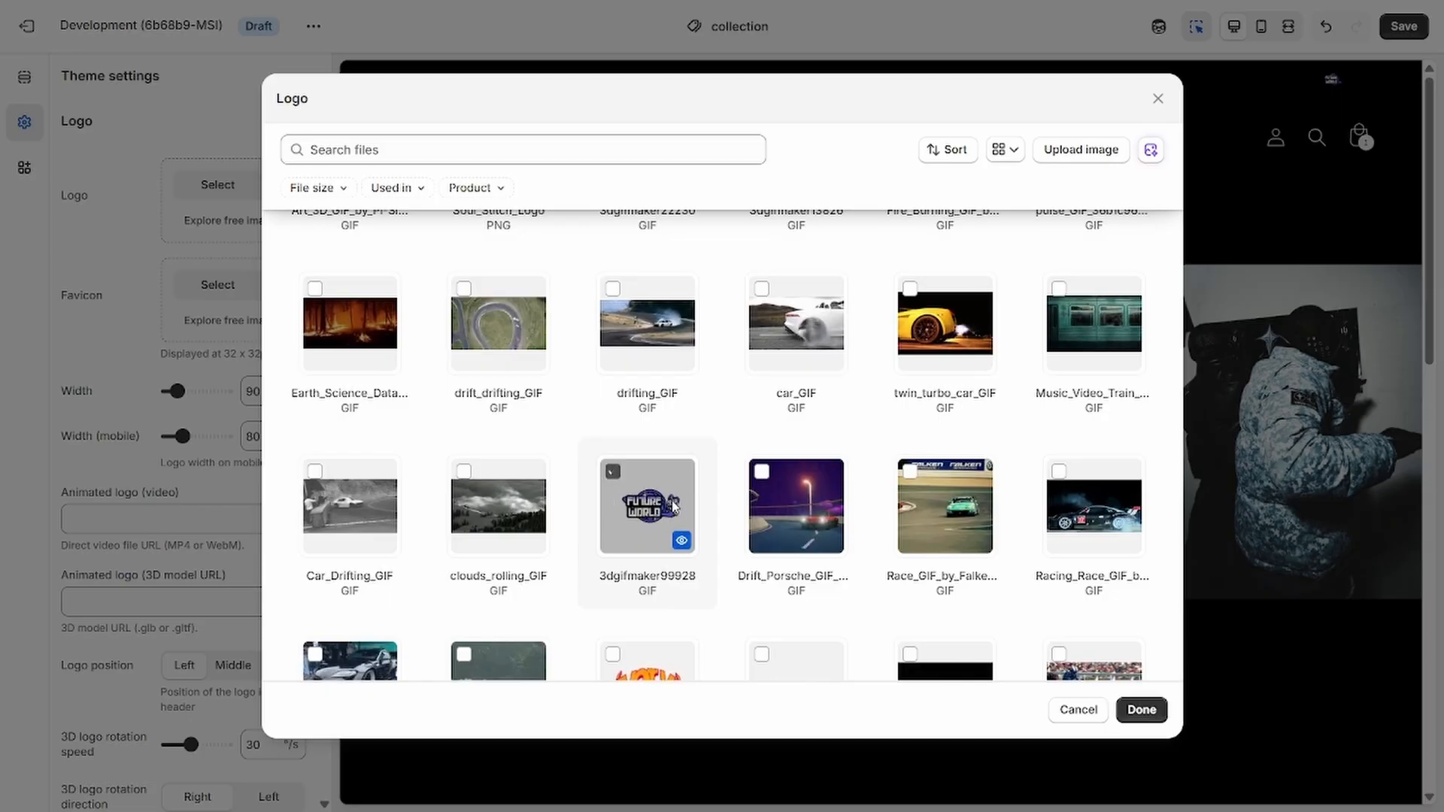
click(1141, 710)
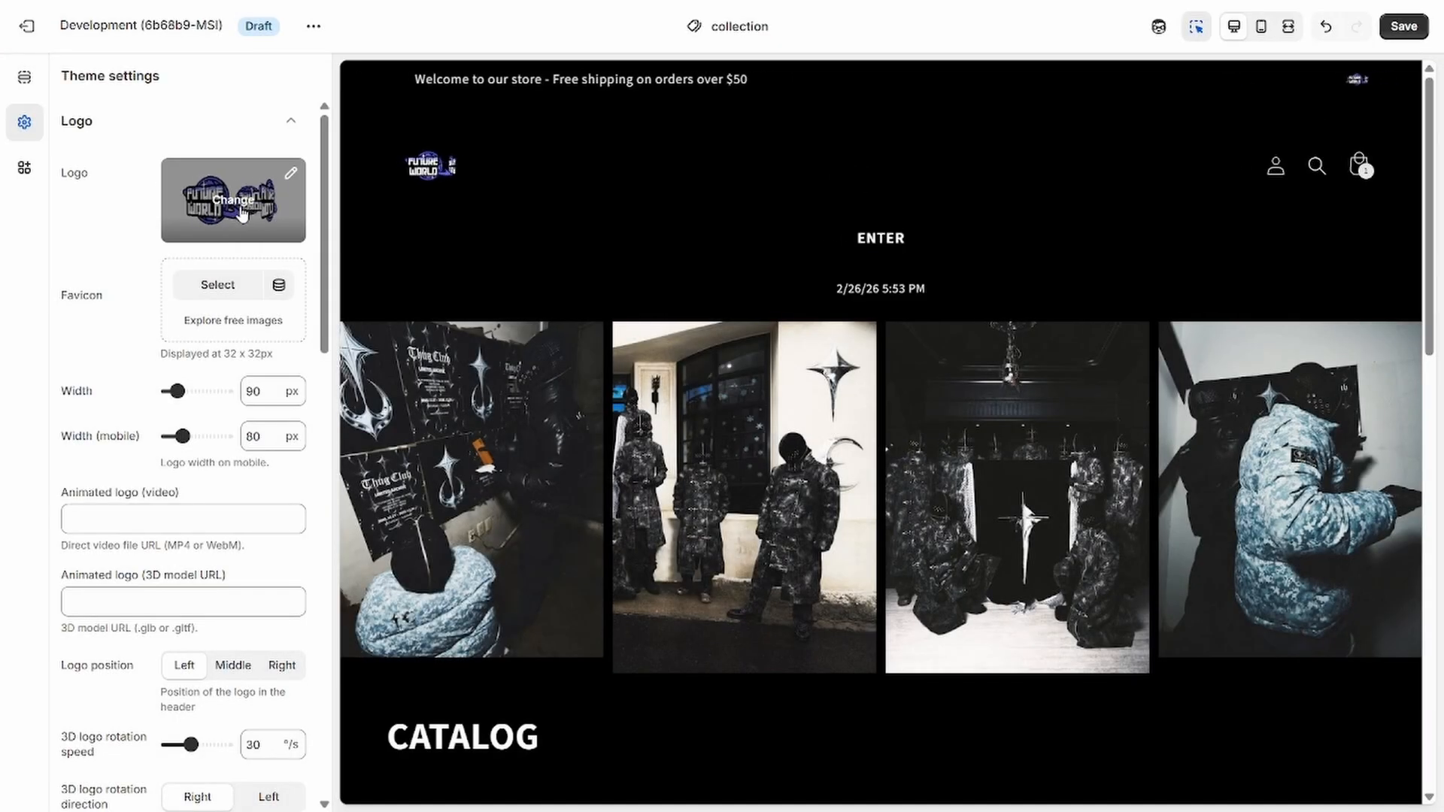
- Set the desktop logo width to 200 px and the logo position to Middle
drag(178, 392, 199, 391)
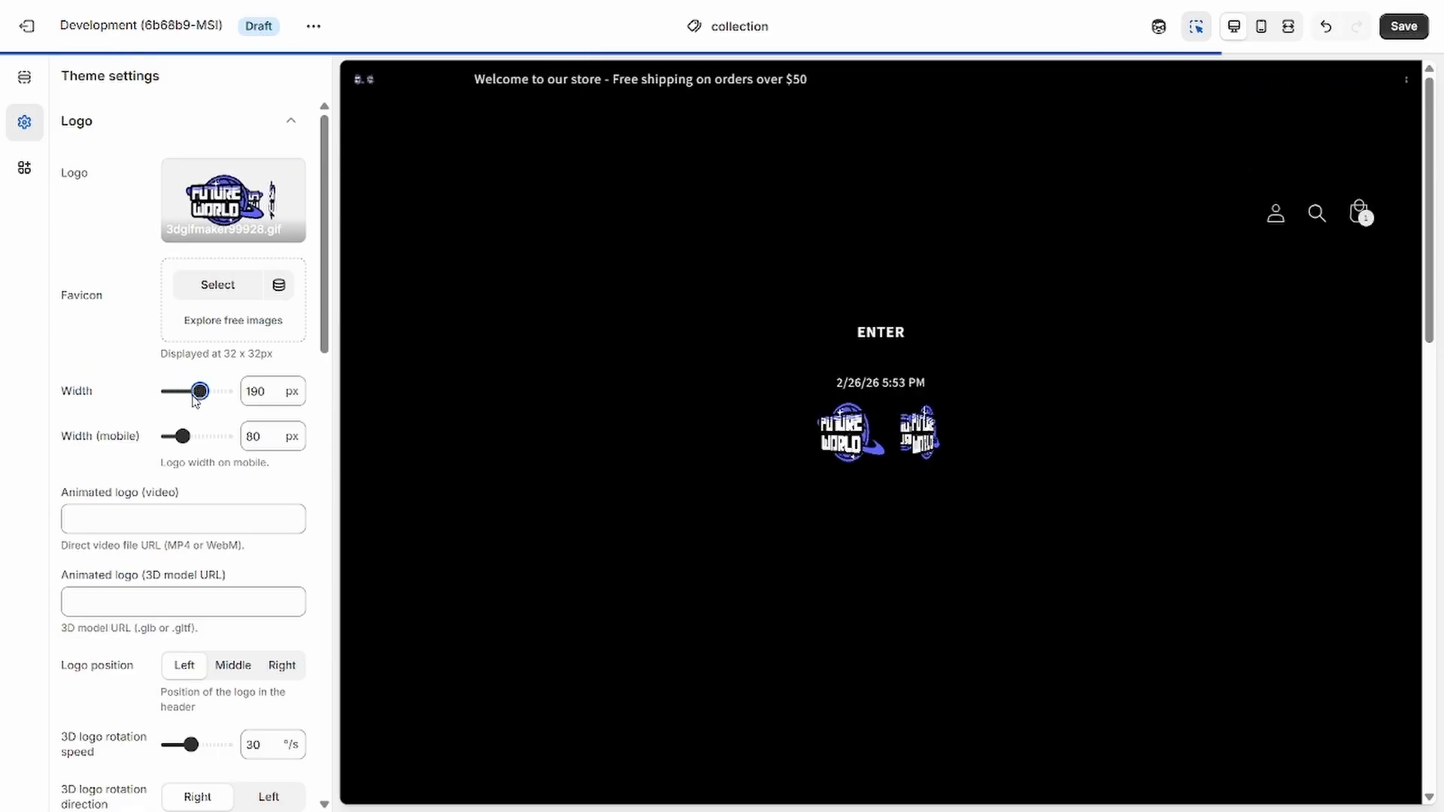
click(197, 391)
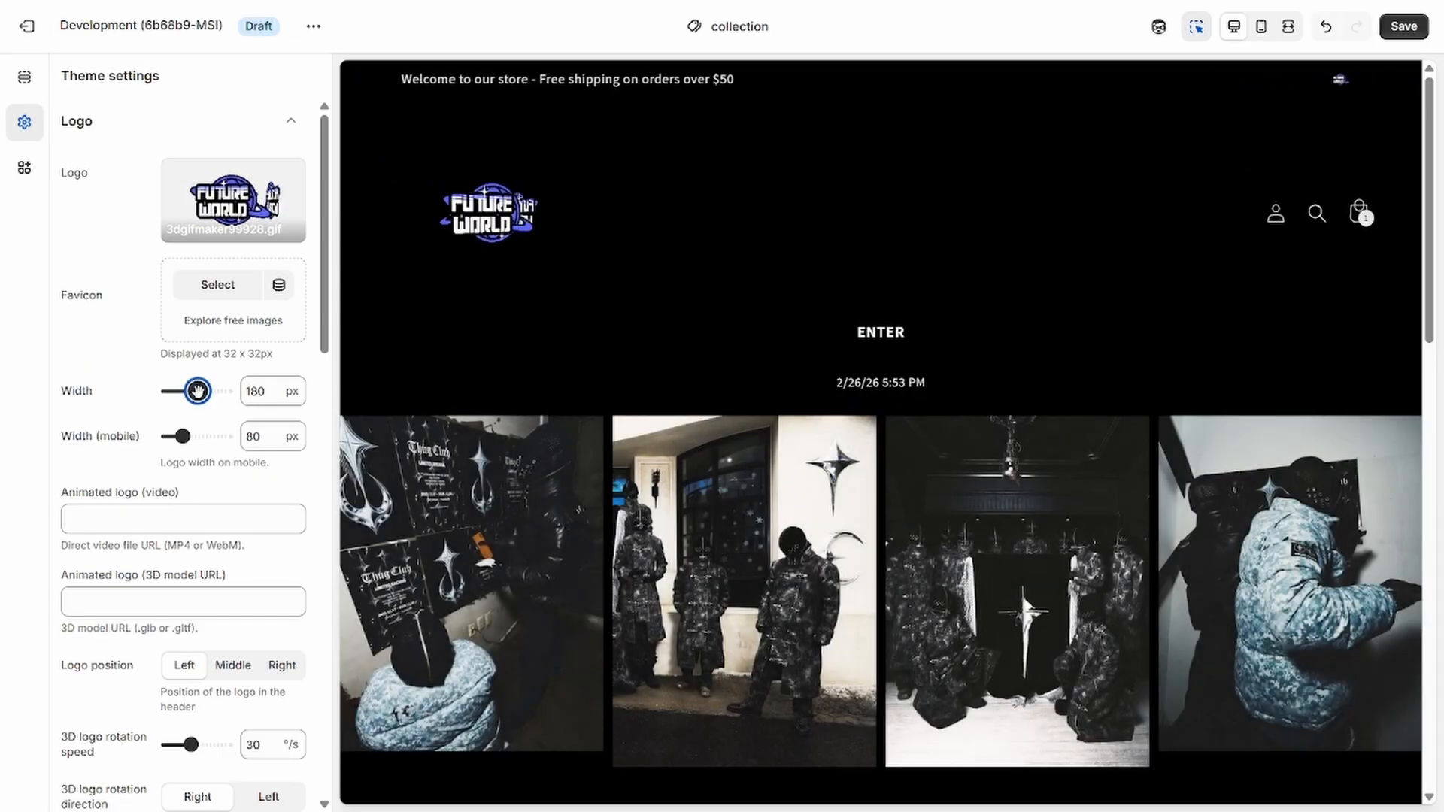
drag(197, 391, 203, 392)
scroll(126, 314, down, 1)
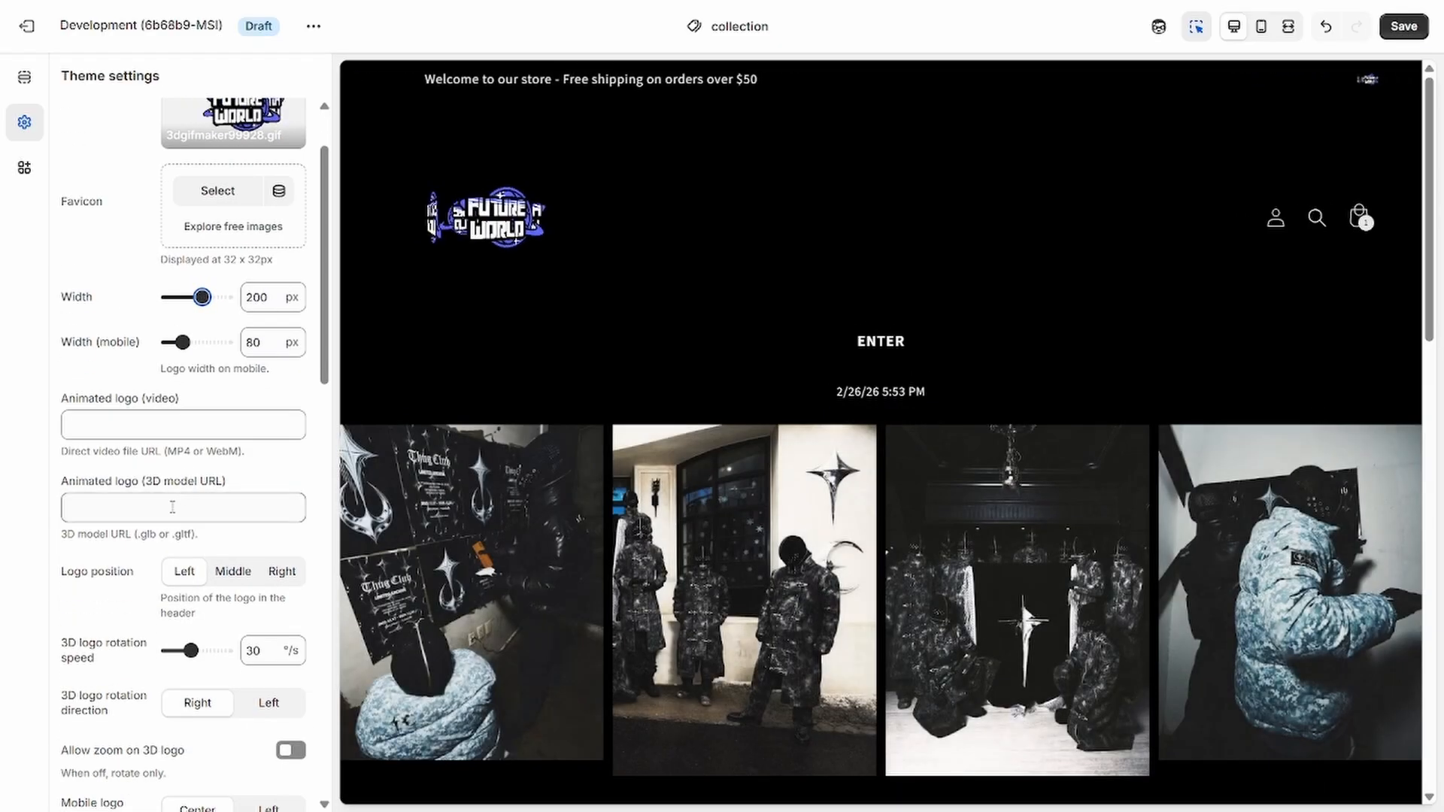
click(225, 573)
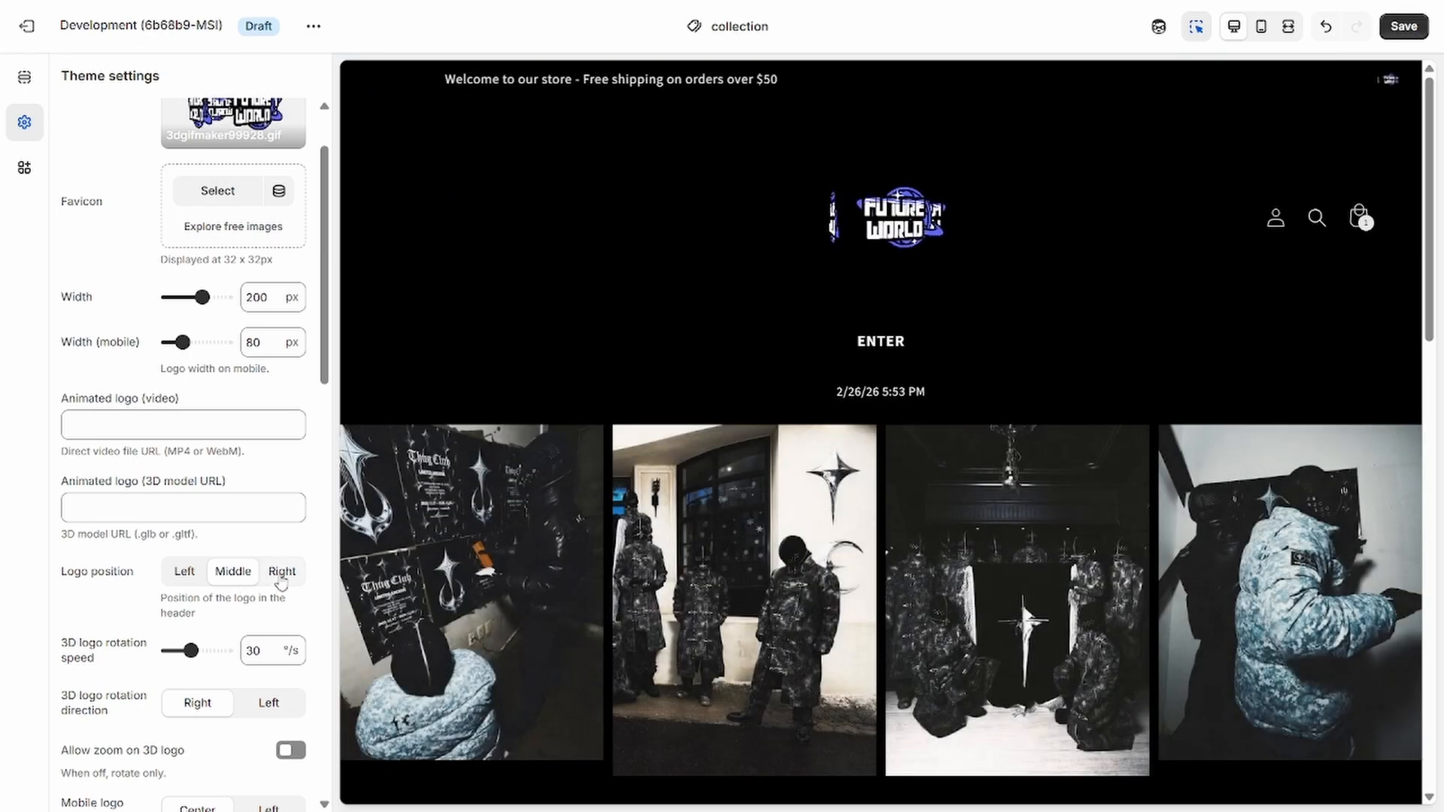
- Enable the product edge glow in the theme's product settings and view the product grid in the preview
click(161, 167)
scroll(701, 318, down, 7)
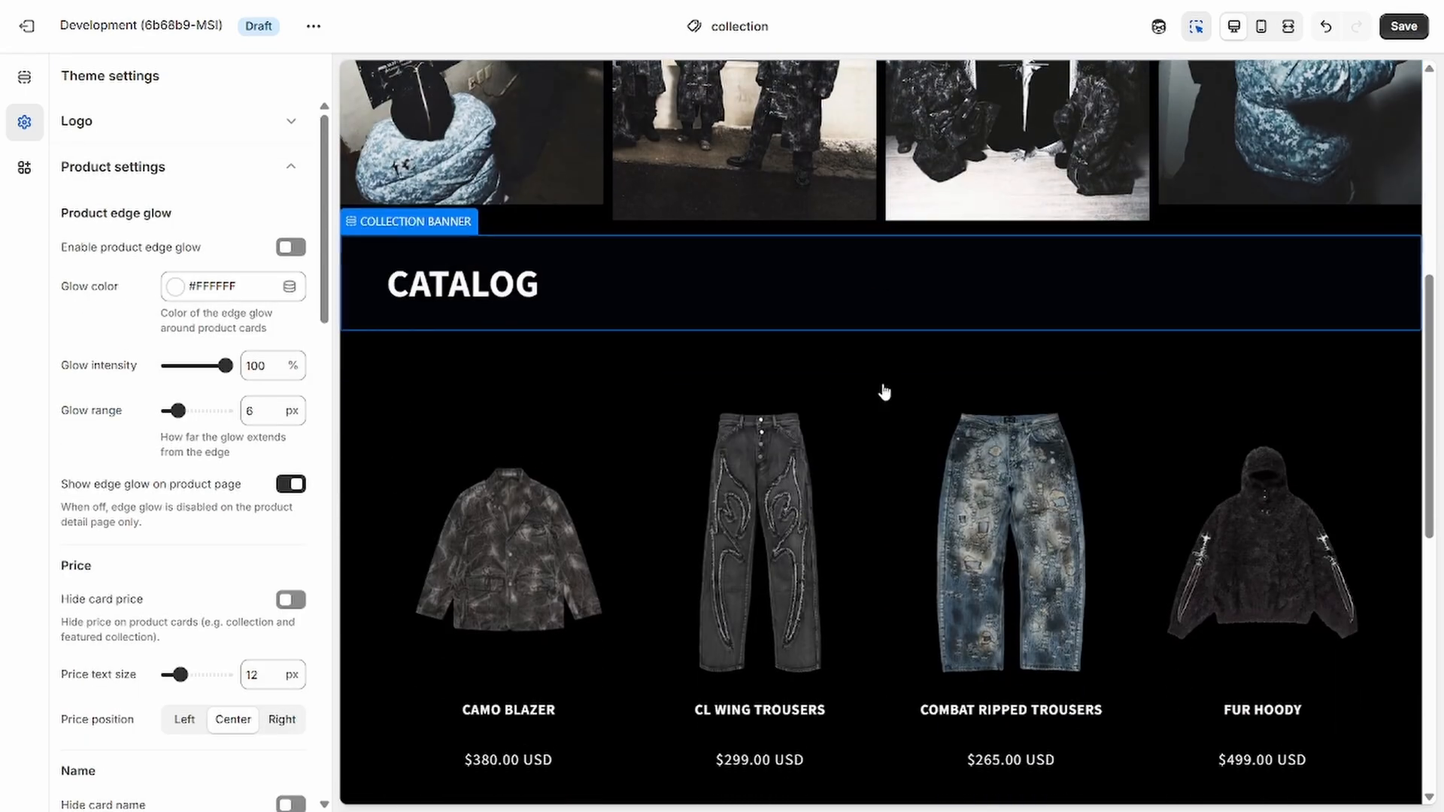
click(288, 249)
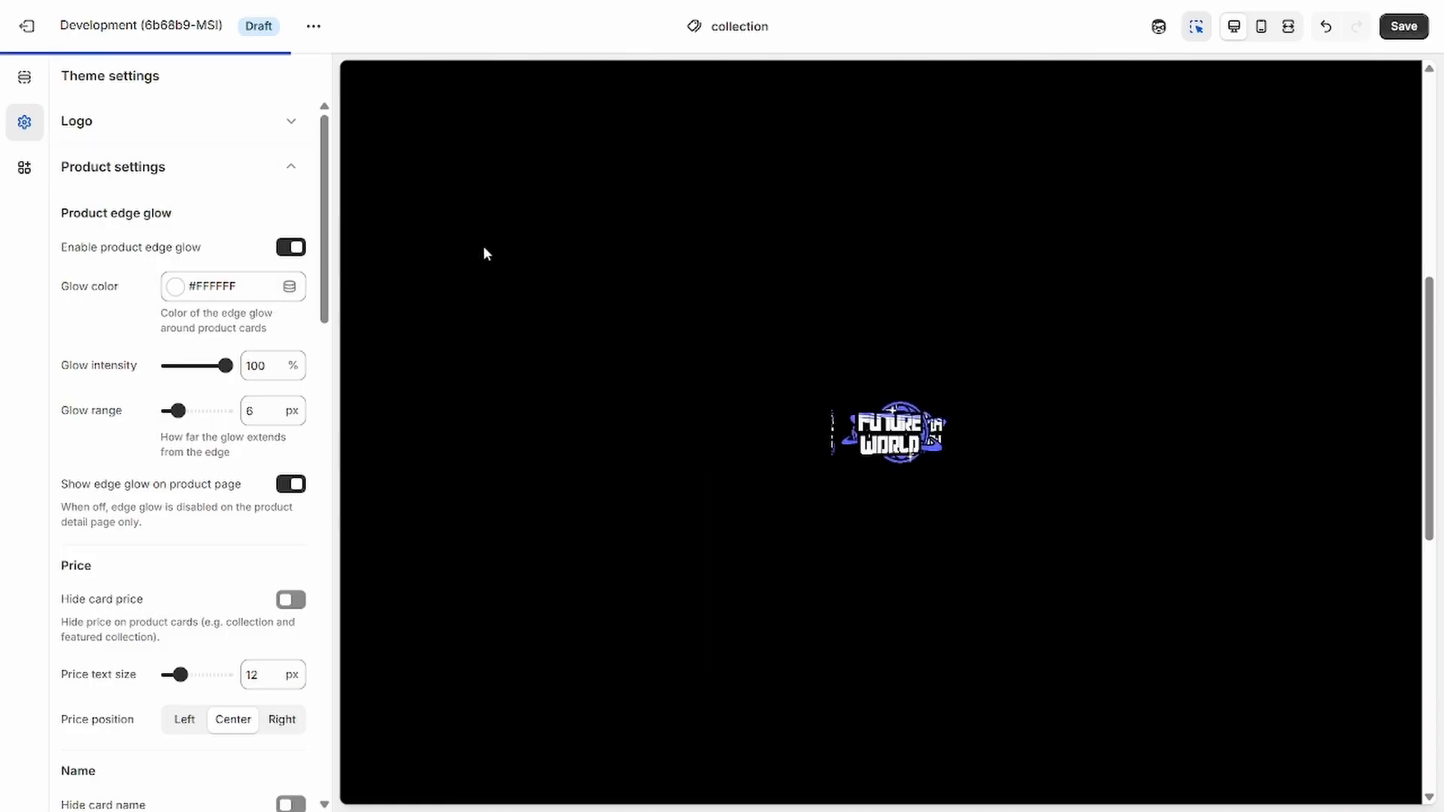
scroll(583, 372, down, 1)
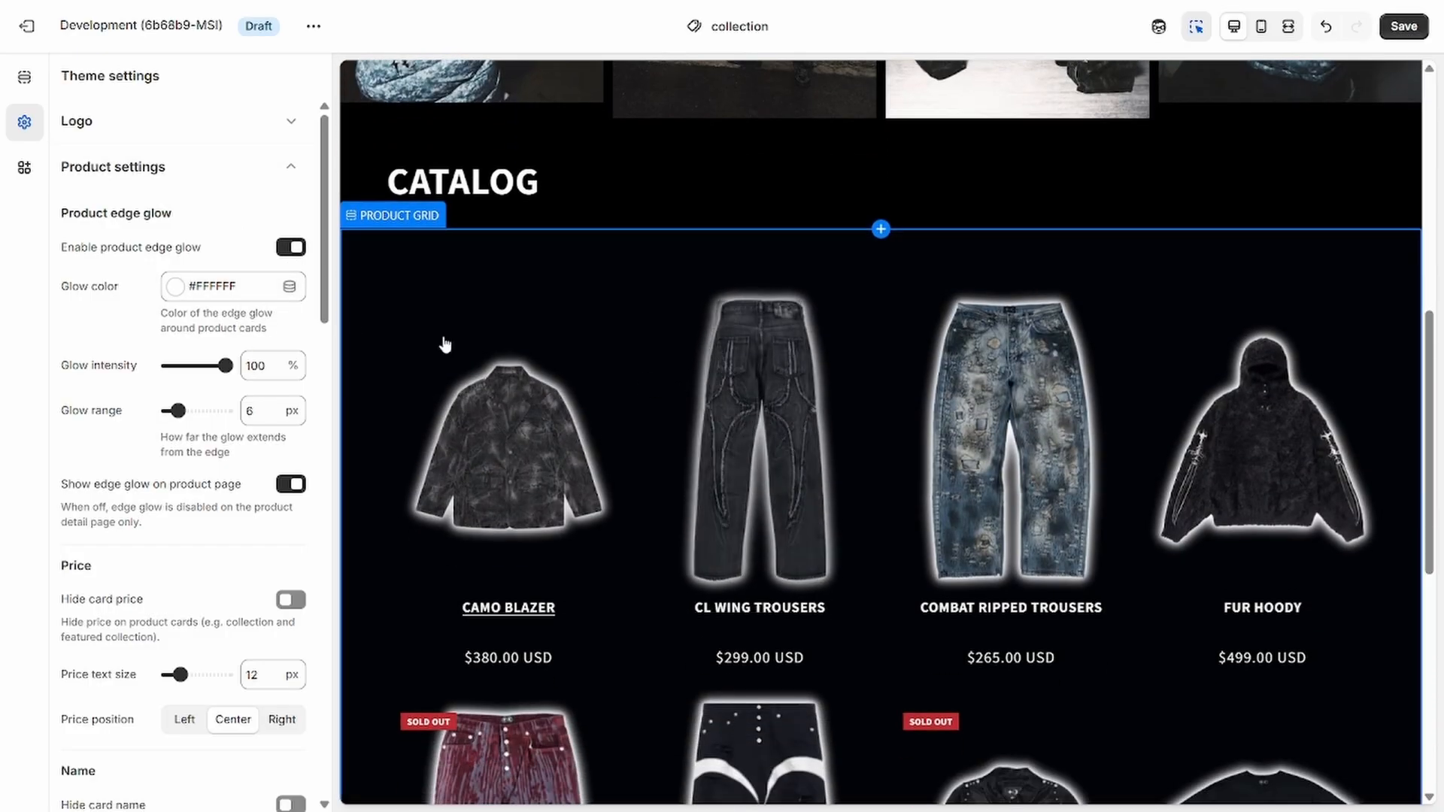
- Set the product edge glow's intensity to 35% and its range to 14 px
click(199, 366)
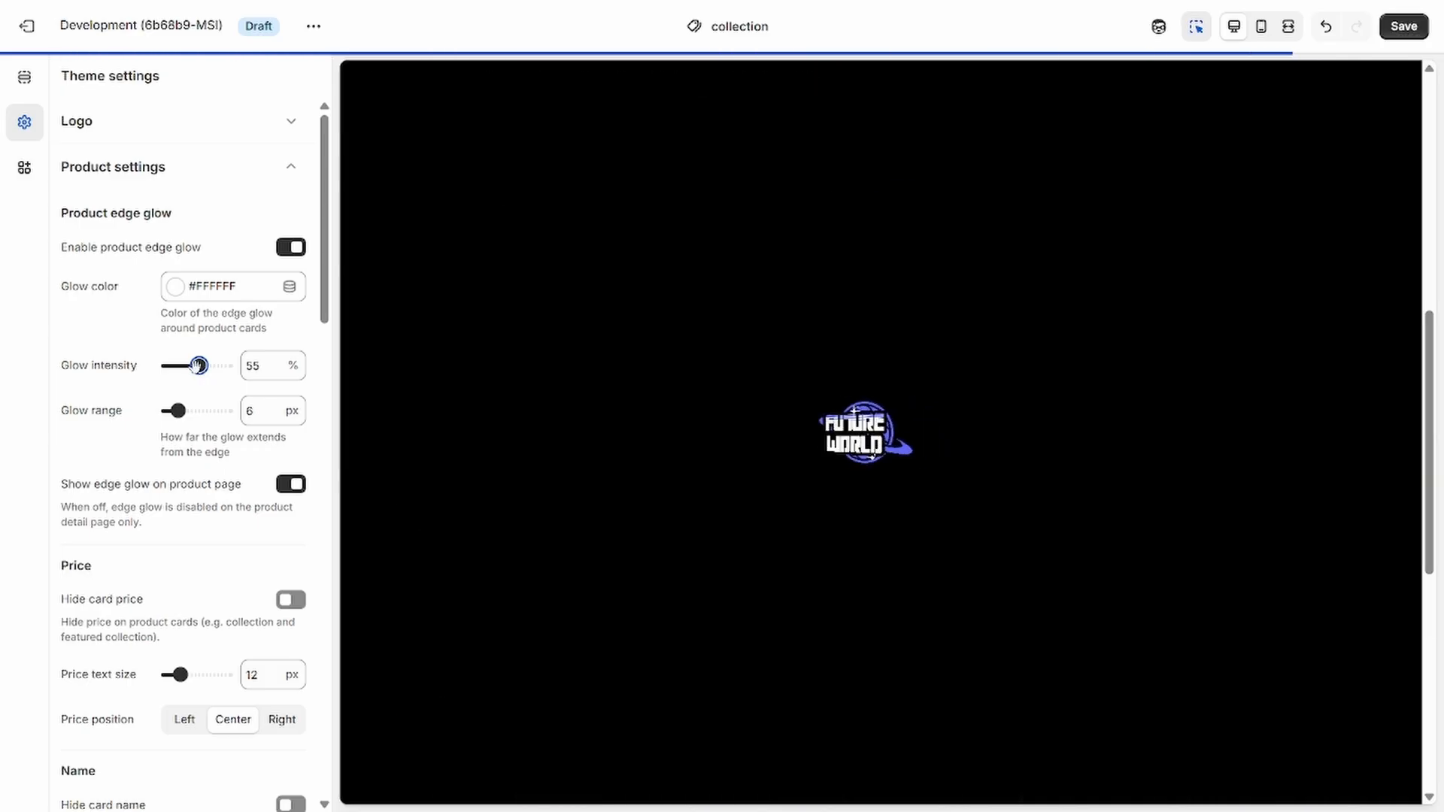
click(220, 411)
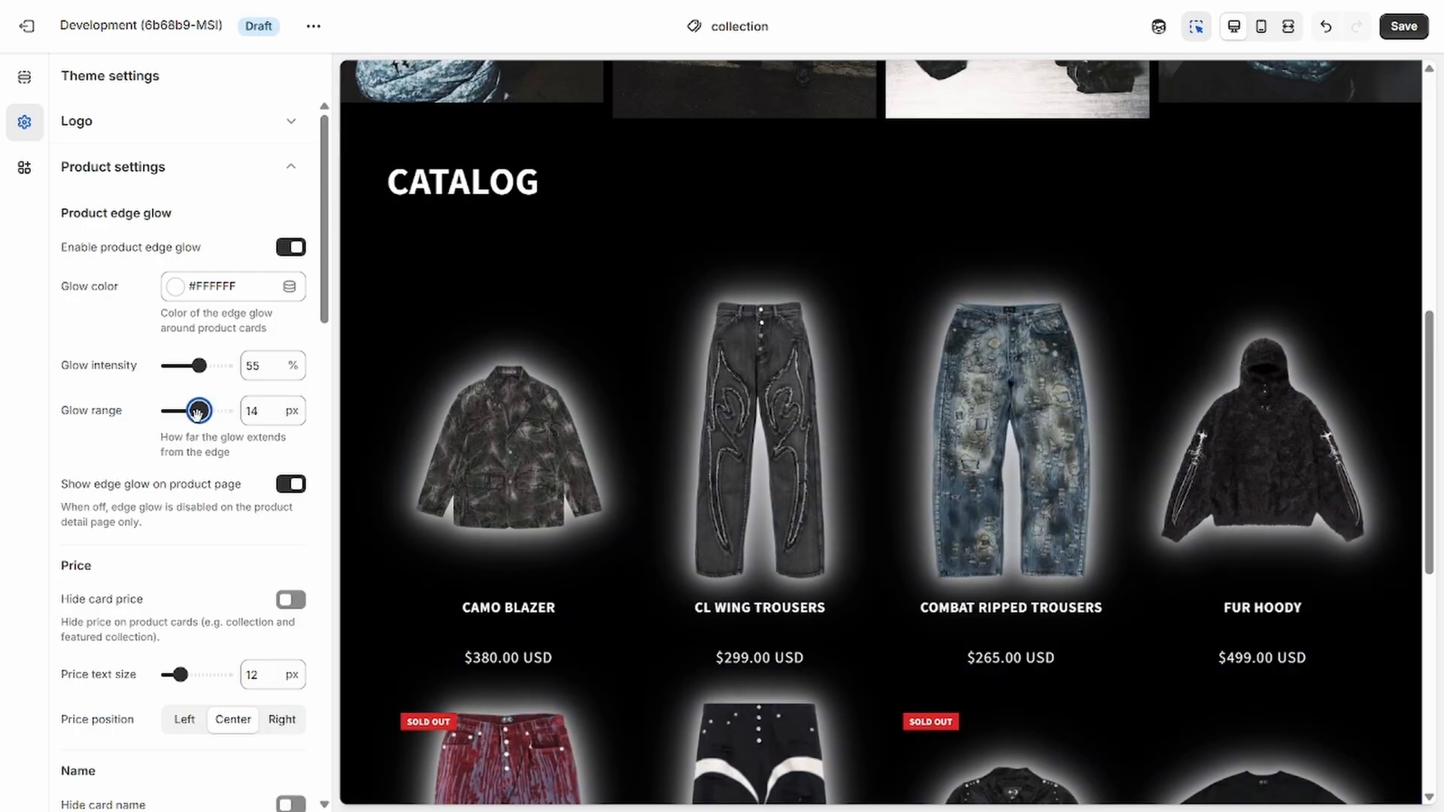
drag(193, 411, 192, 413)
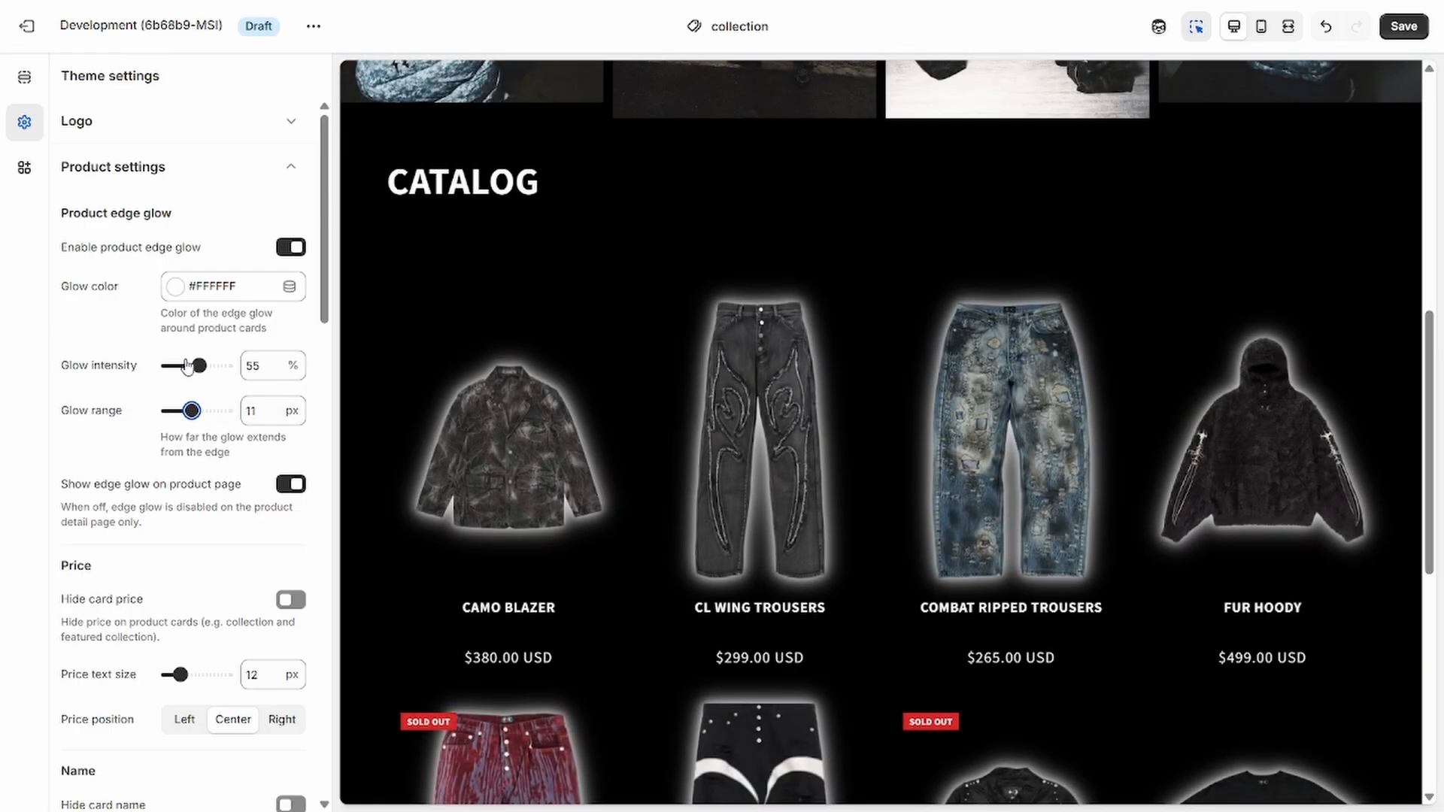
drag(194, 363, 185, 366)
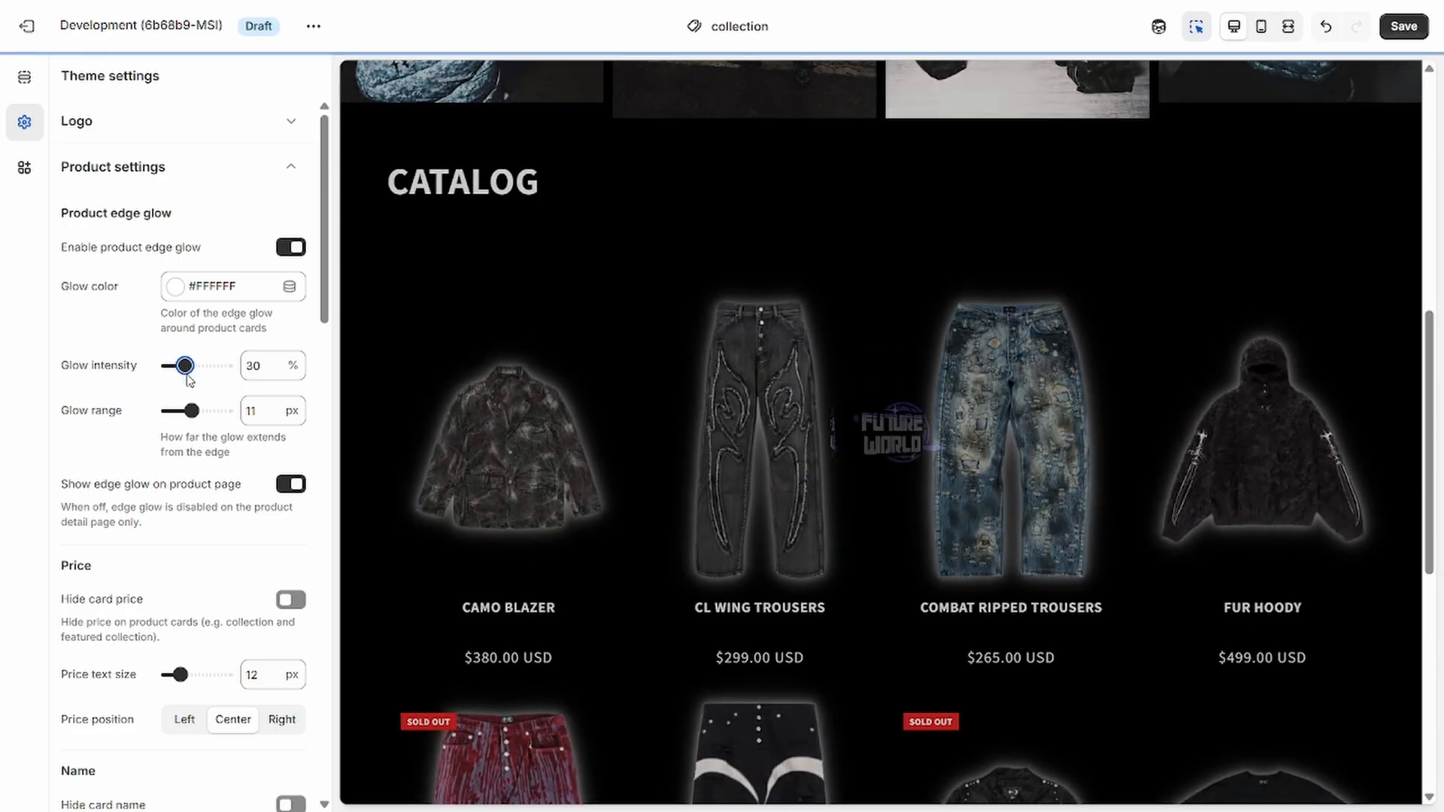
drag(185, 365, 187, 366)
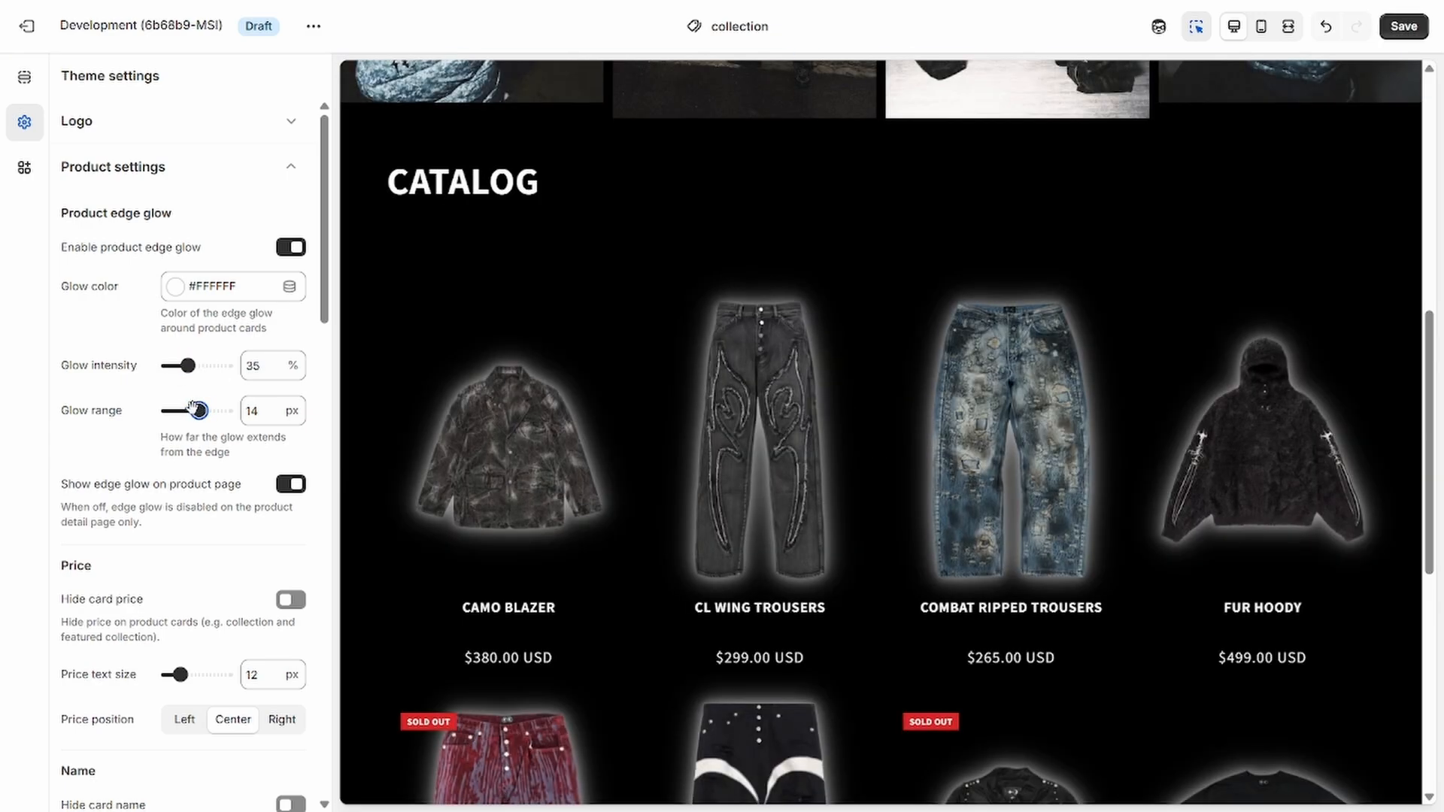
- Try hiding the price on product cards and turn the price display back on
scroll(647, 397, down, 2)
scroll(677, 399, up, 3)
scroll(592, 395, down, 2)
scroll(248, 421, down, 3)
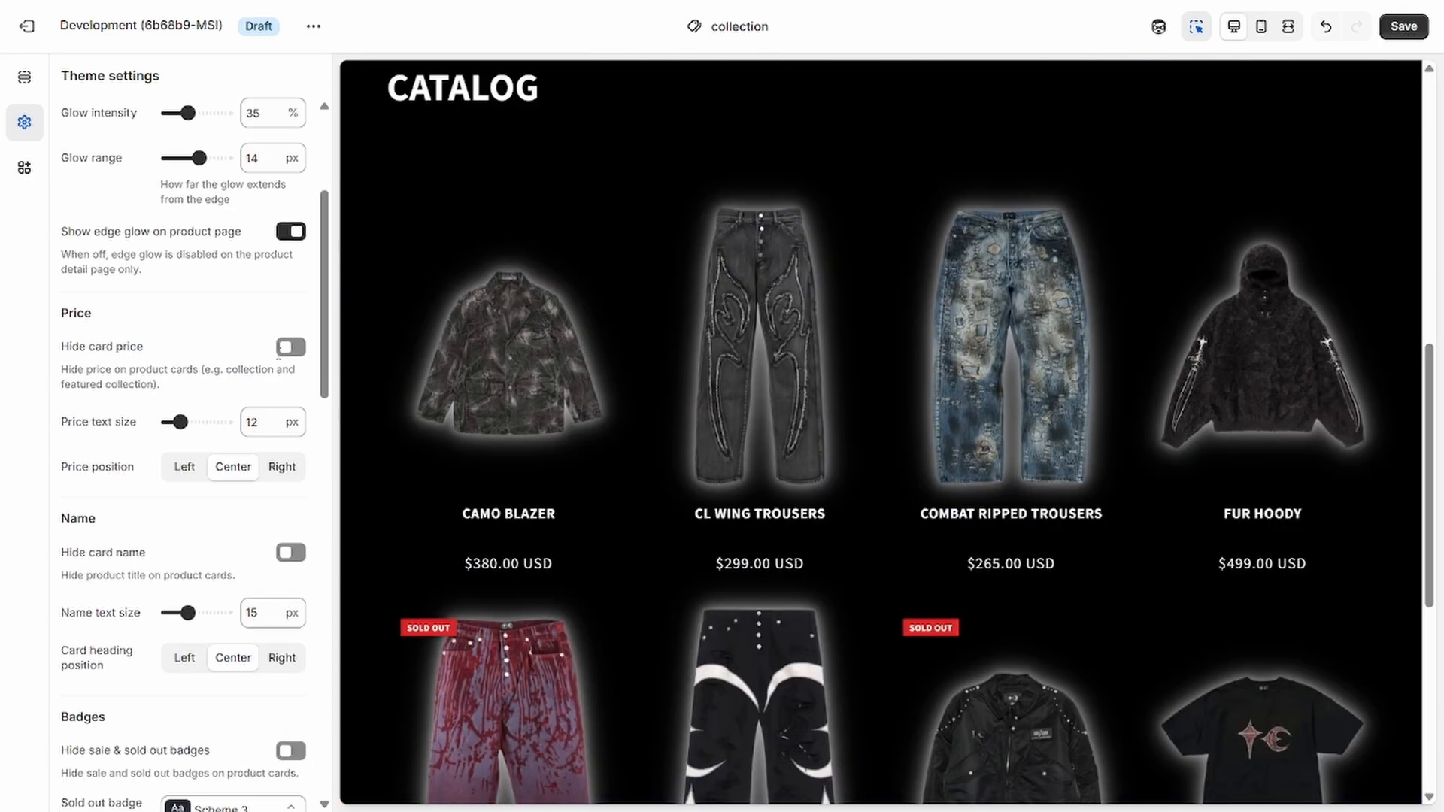
click(291, 317)
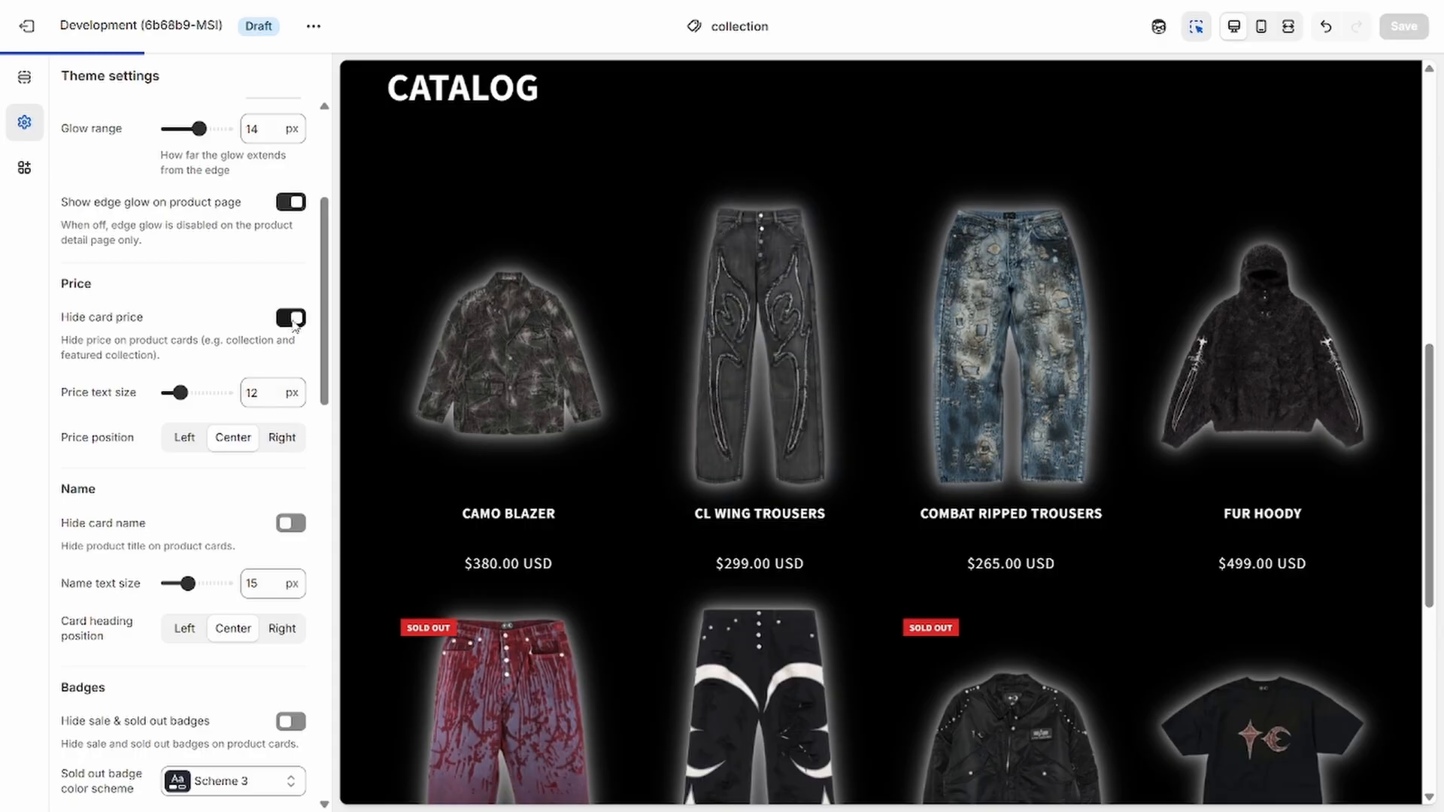
click(291, 318)
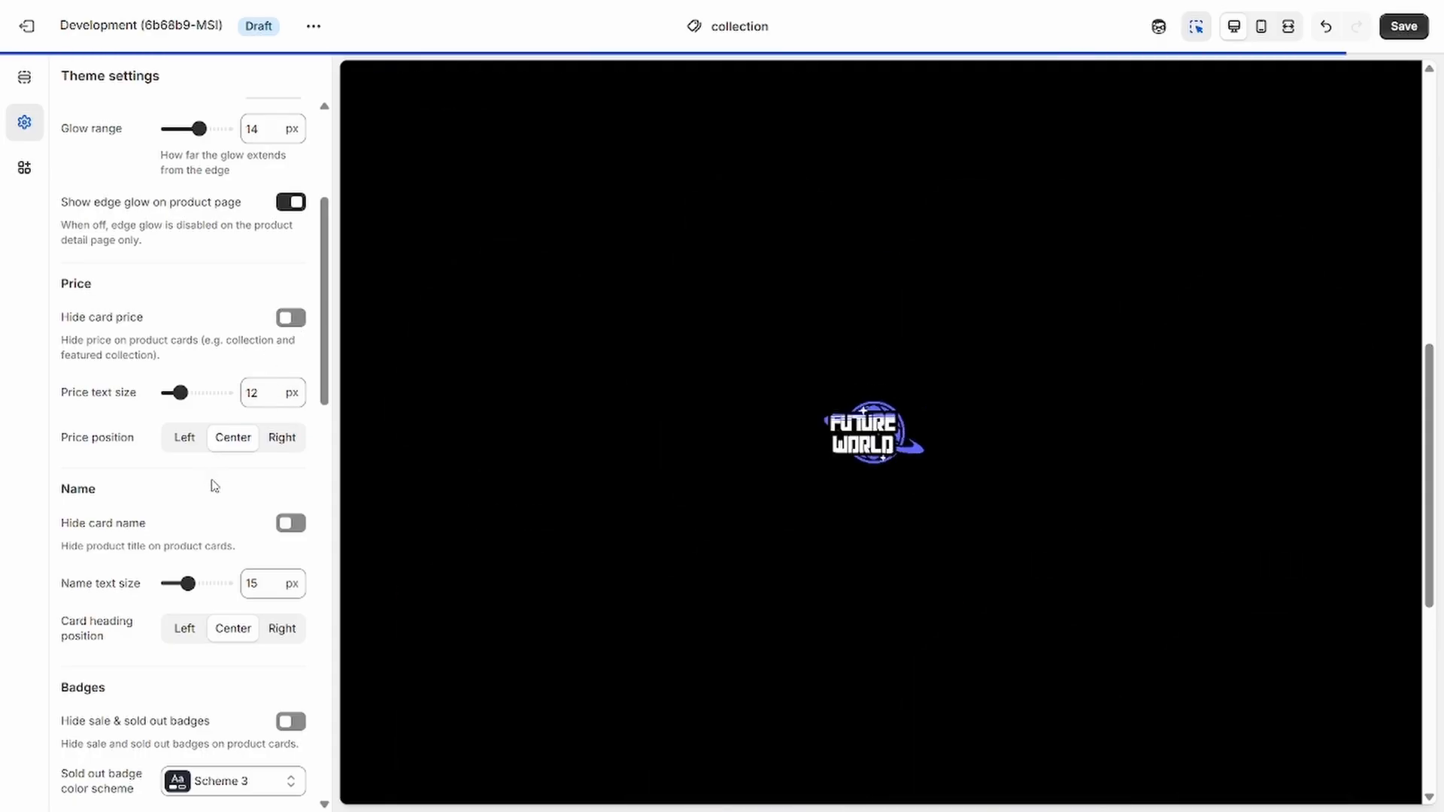
- Look over the product card name and badge settings, including the color choices for the sold out badge
scroll(220, 441, down, 4)
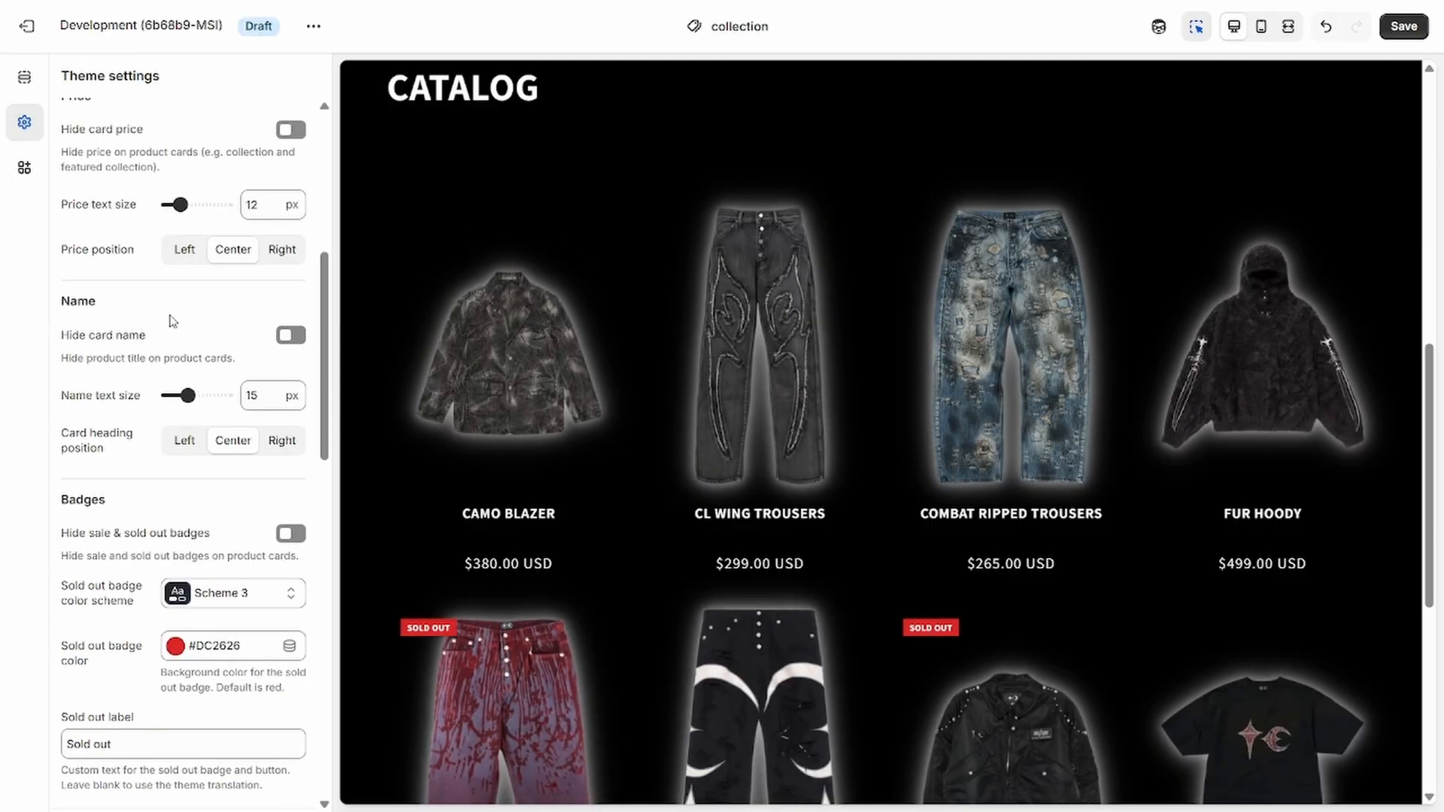
scroll(172, 321, down, 4)
scroll(410, 609, down, 1)
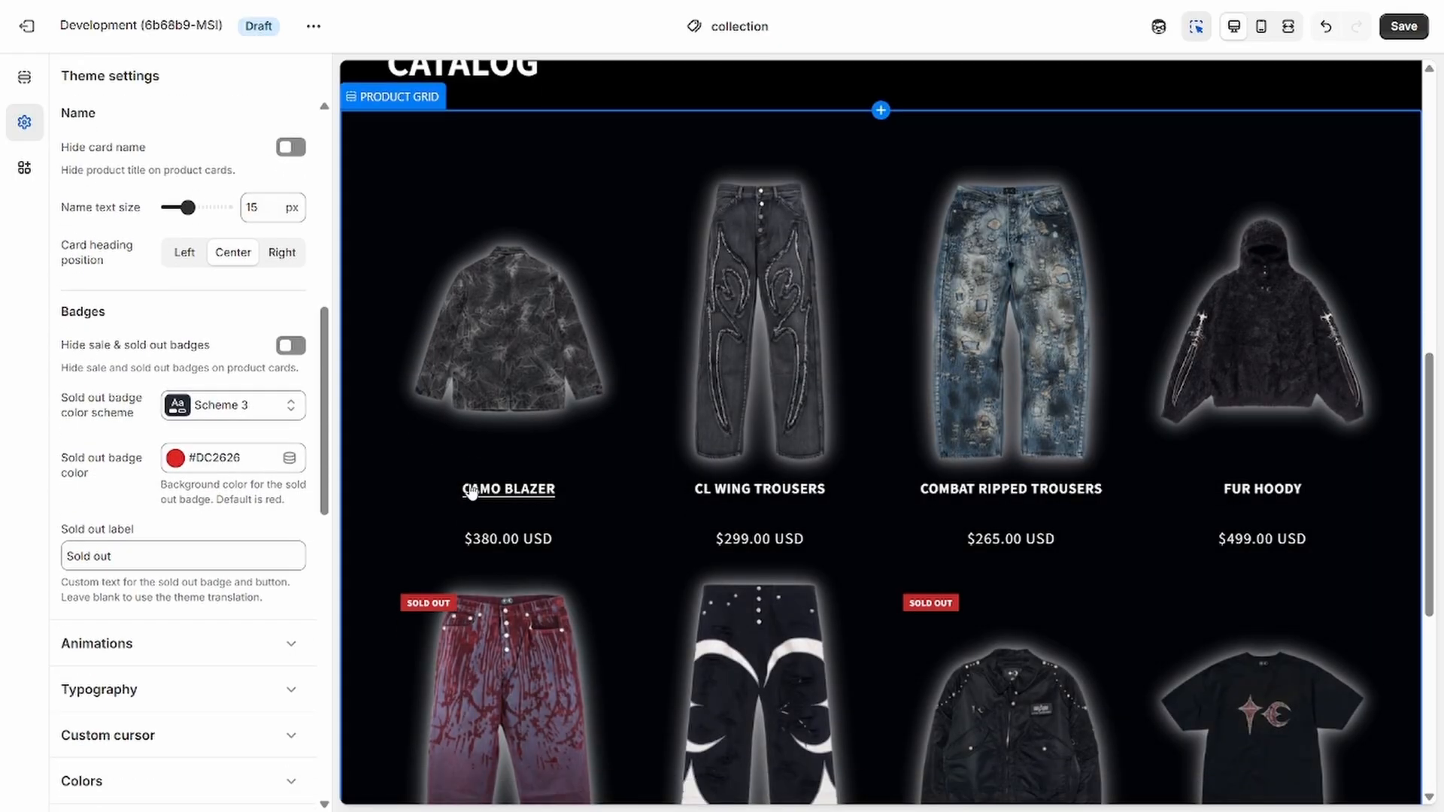
click(201, 468)
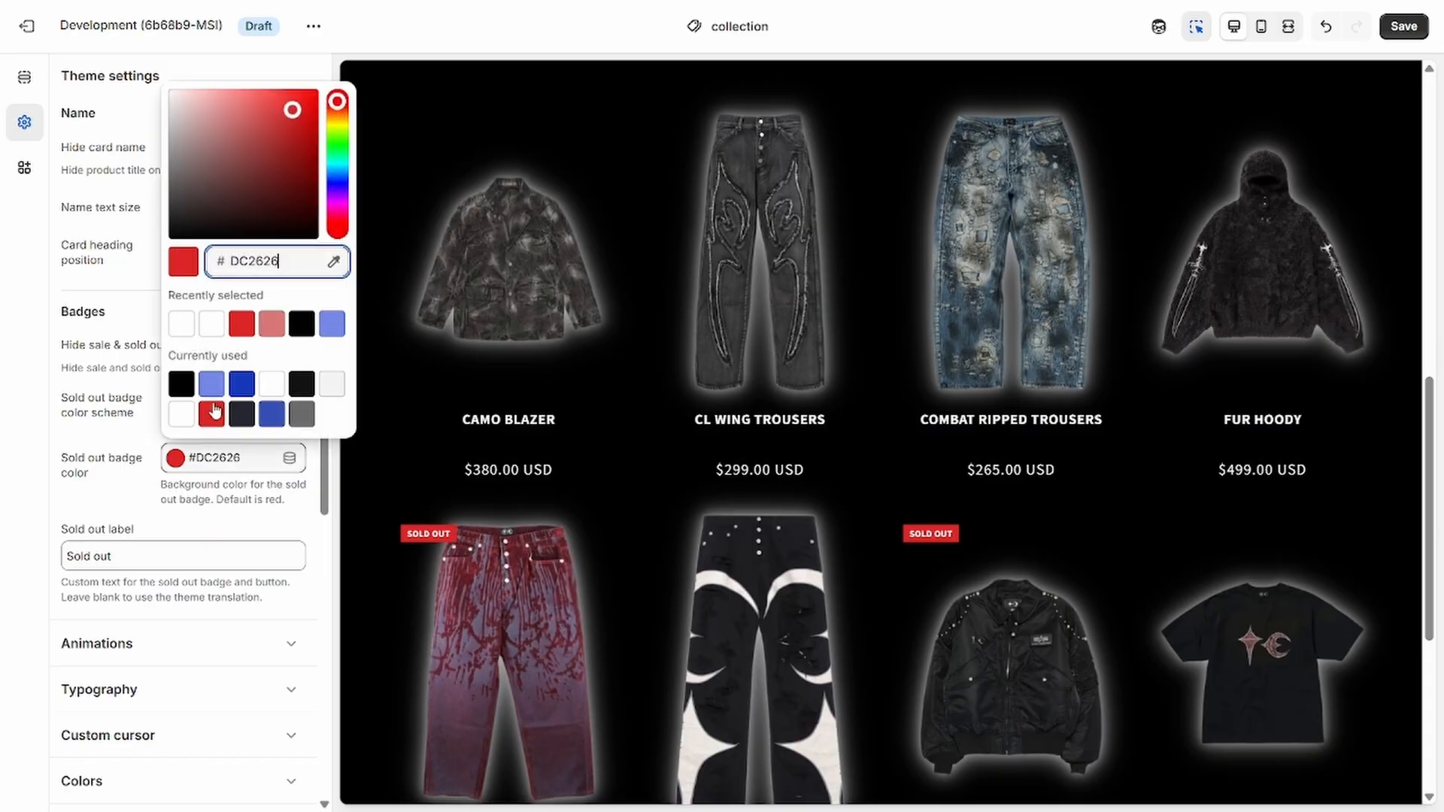
click(92, 391)
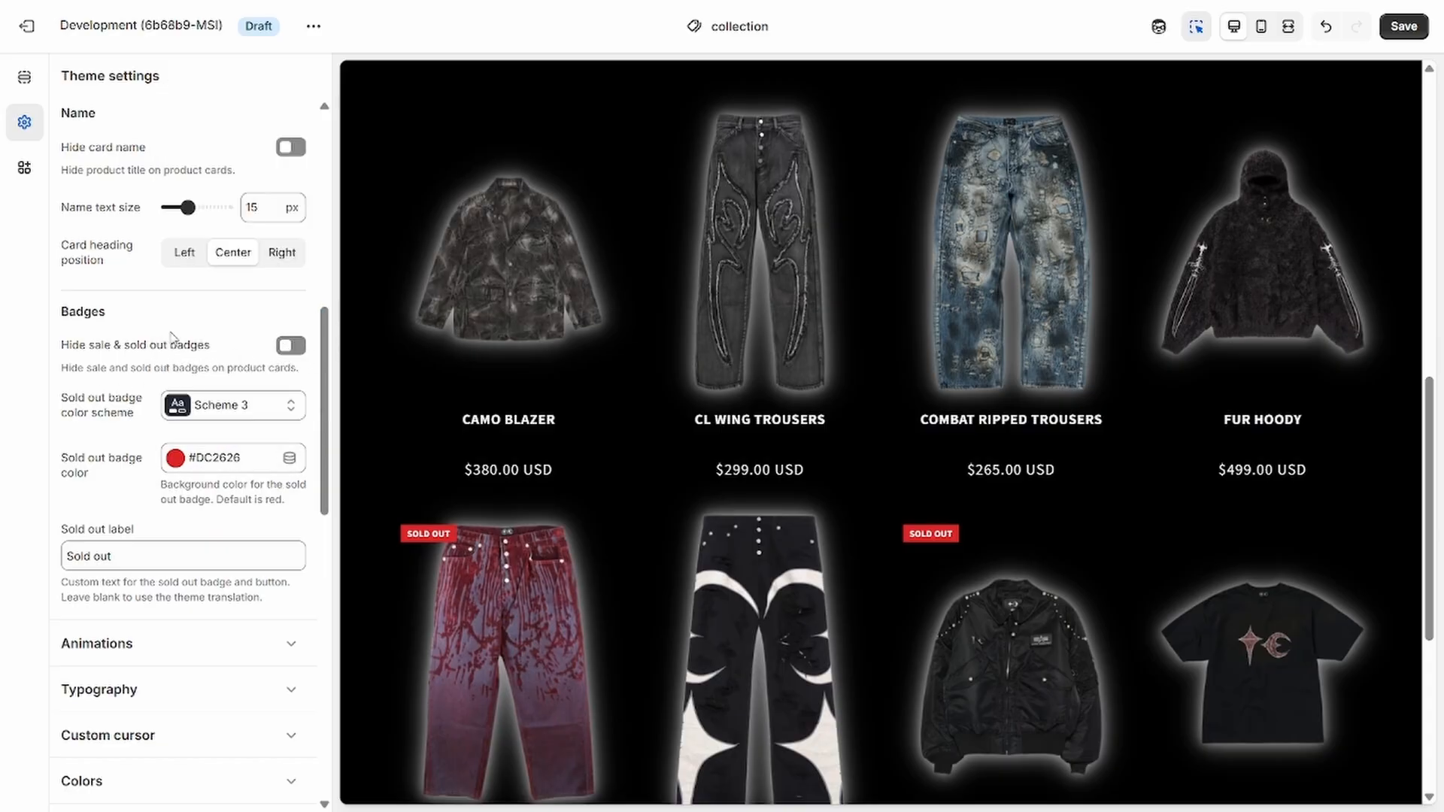
- Set the sold out label in the badge settings to "SOLD OUT"
scroll(172, 338, down, 2)
click(147, 470)
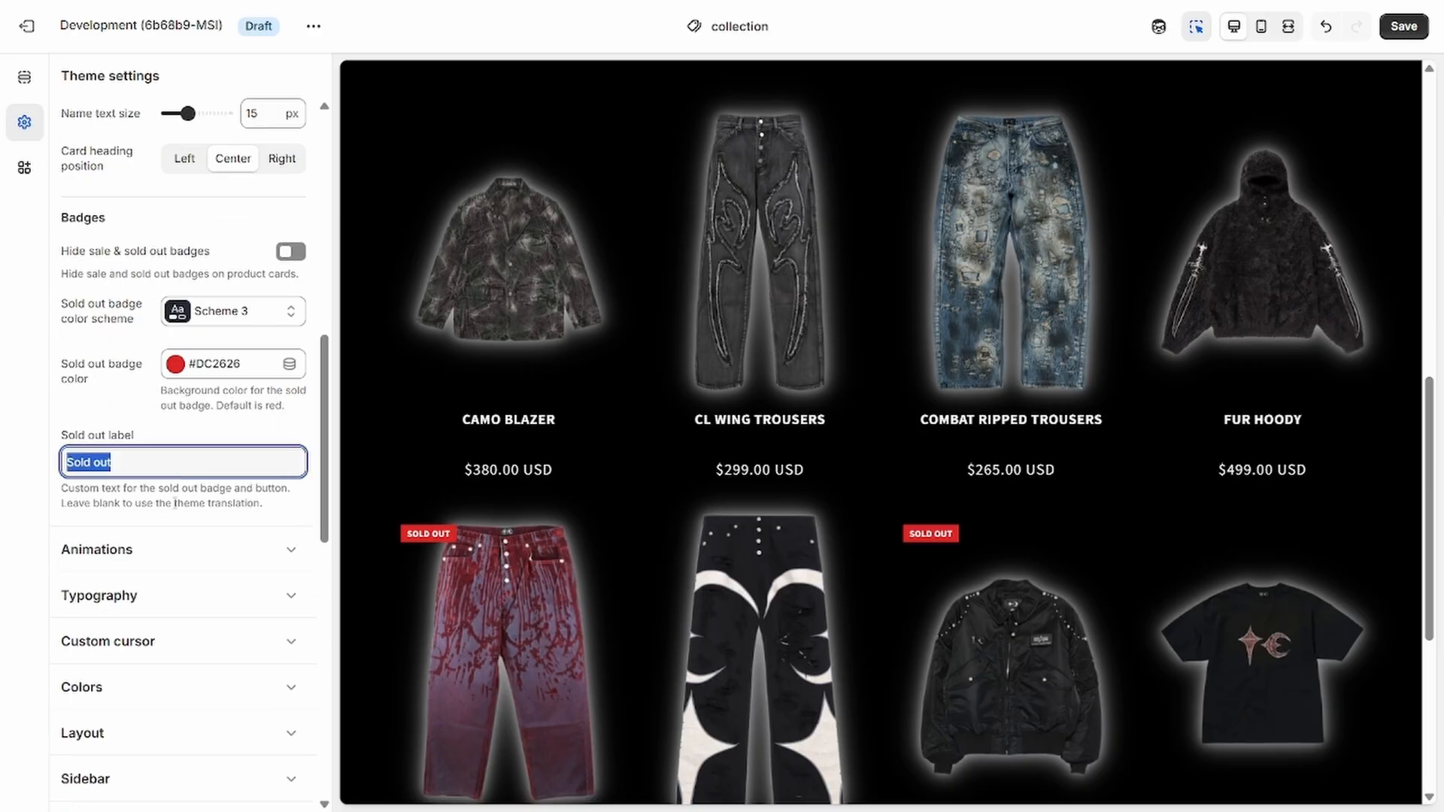
text(S)
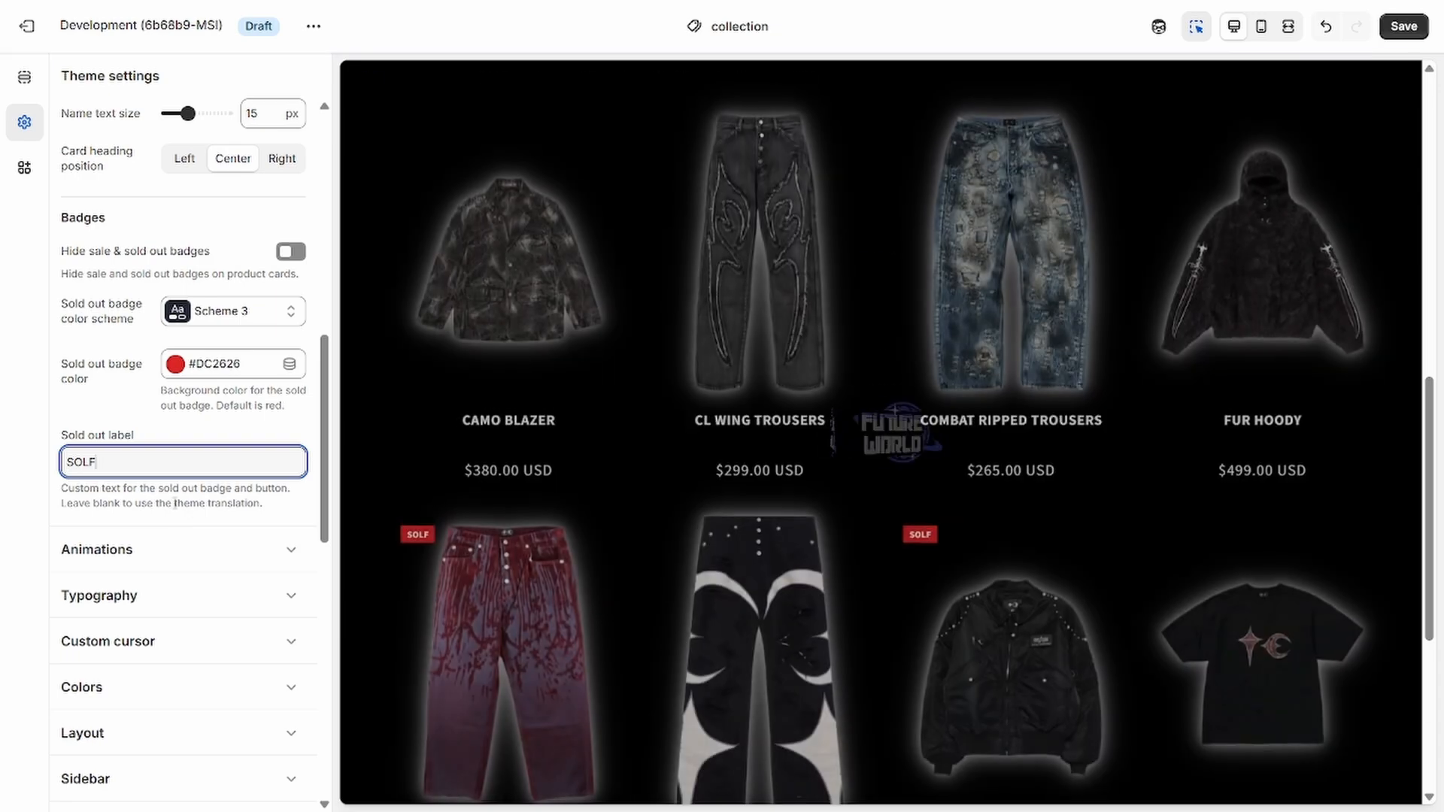
text(O)
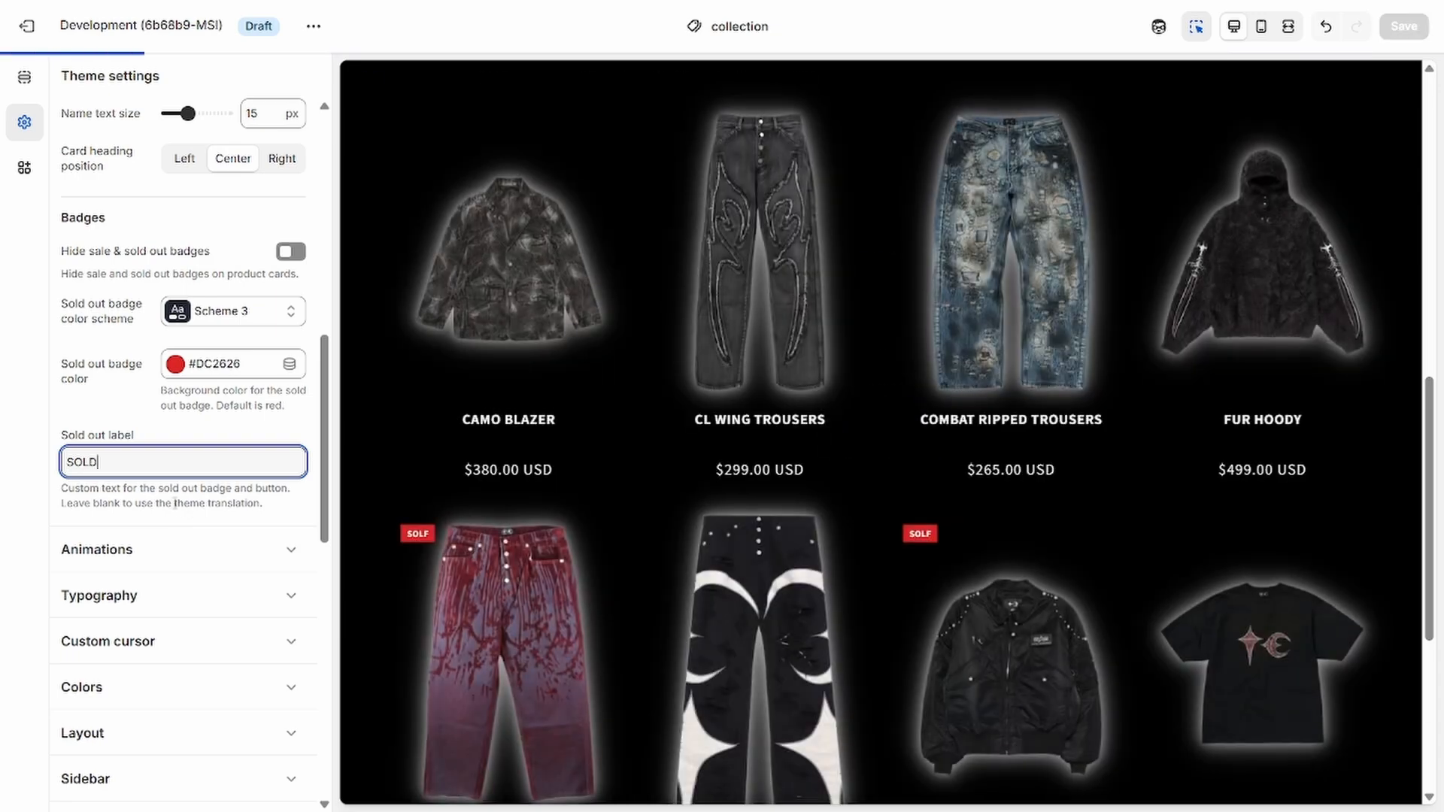
text(LD OUT)
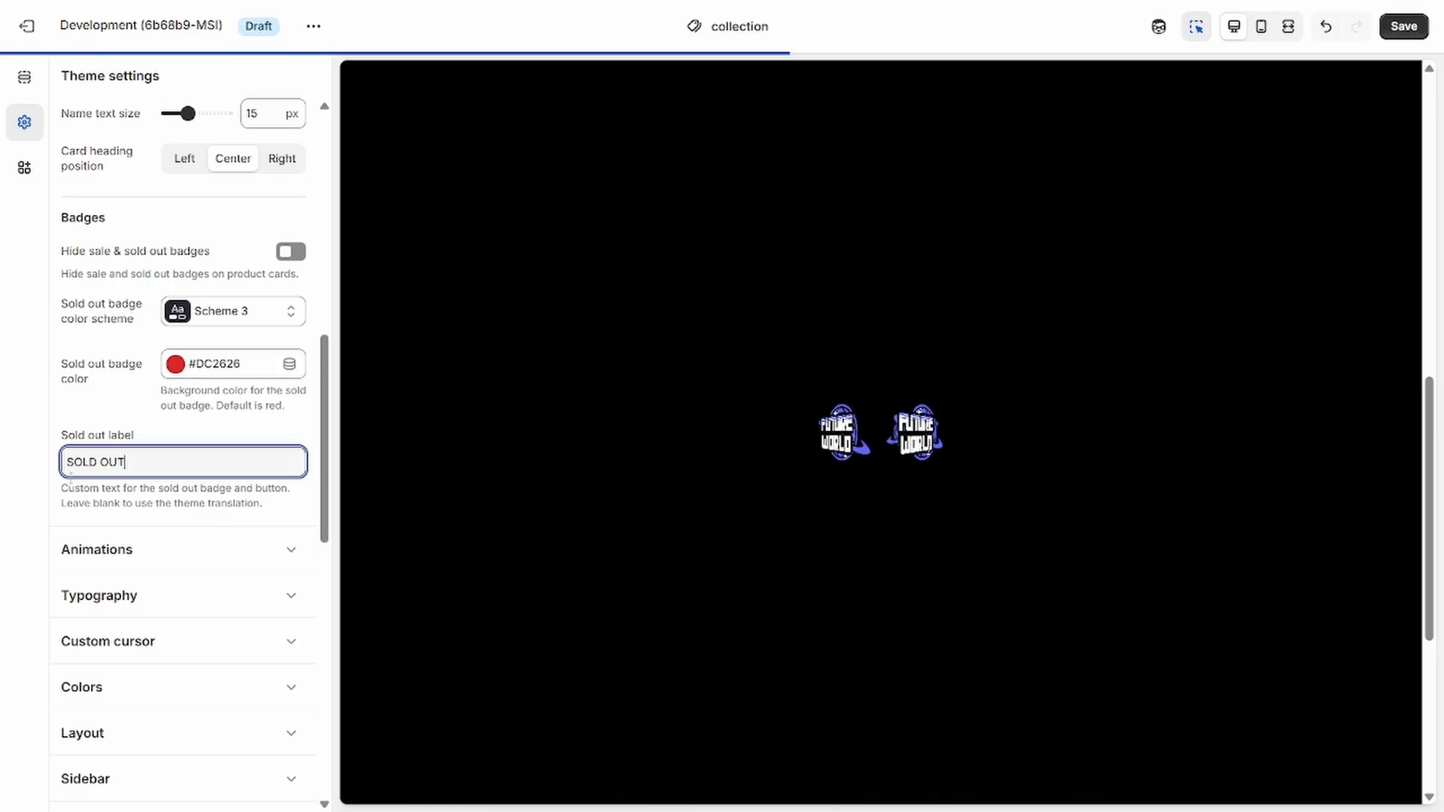
- Look over the animation settings and turn on the theme font in the typography settings
click(98, 549)
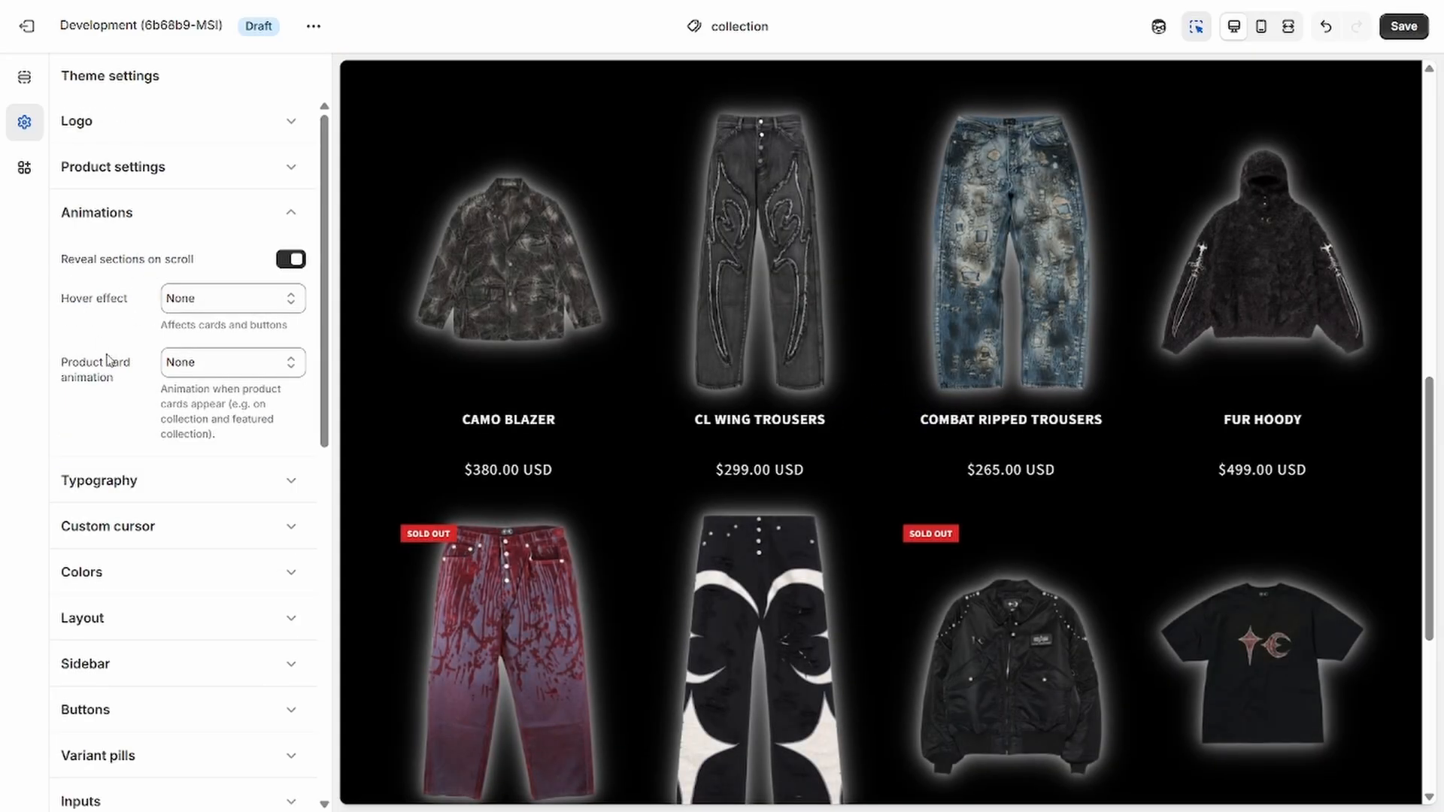
click(171, 216)
click(151, 263)
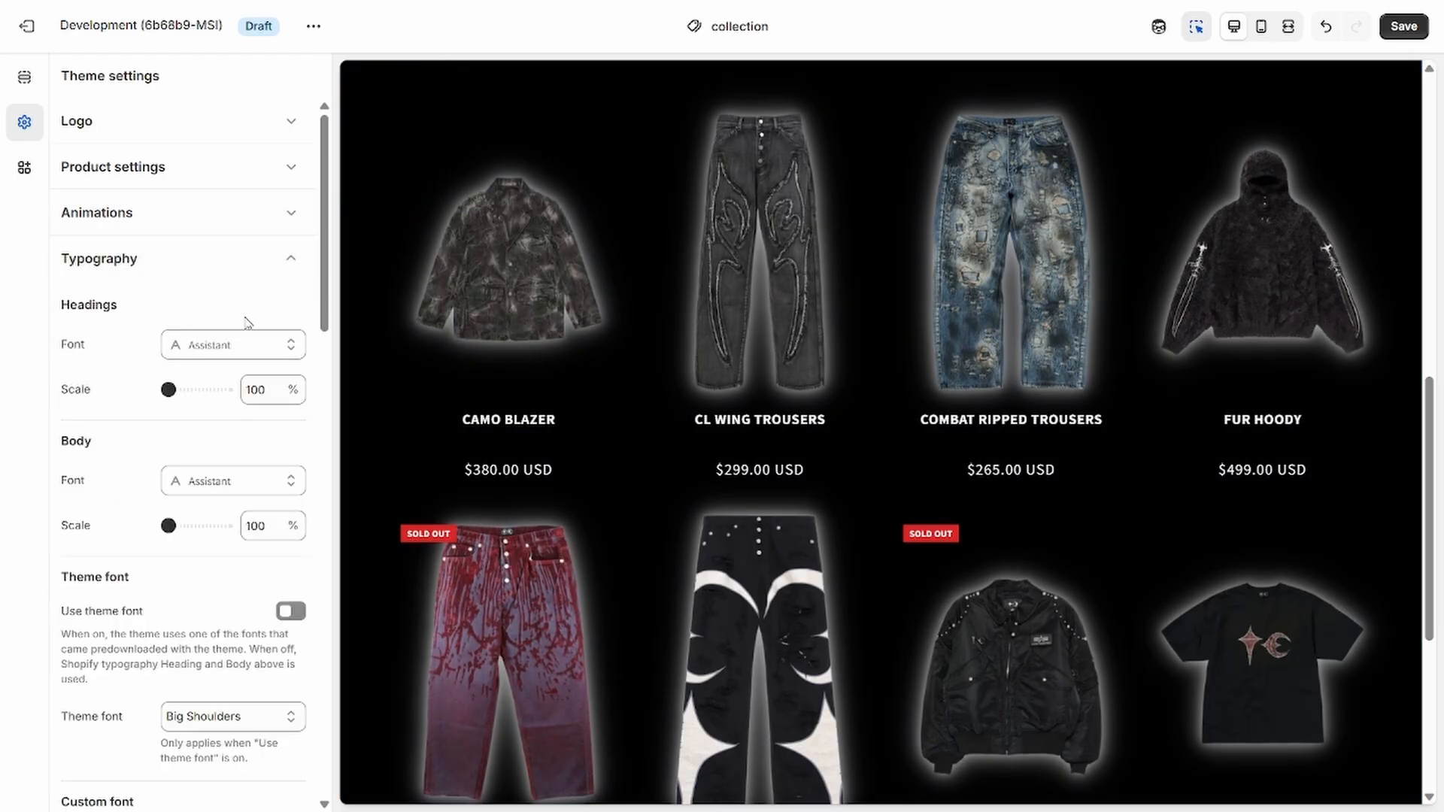
scroll(188, 316, down, 1)
scroll(165, 303, up, 1)
scroll(207, 344, down, 1)
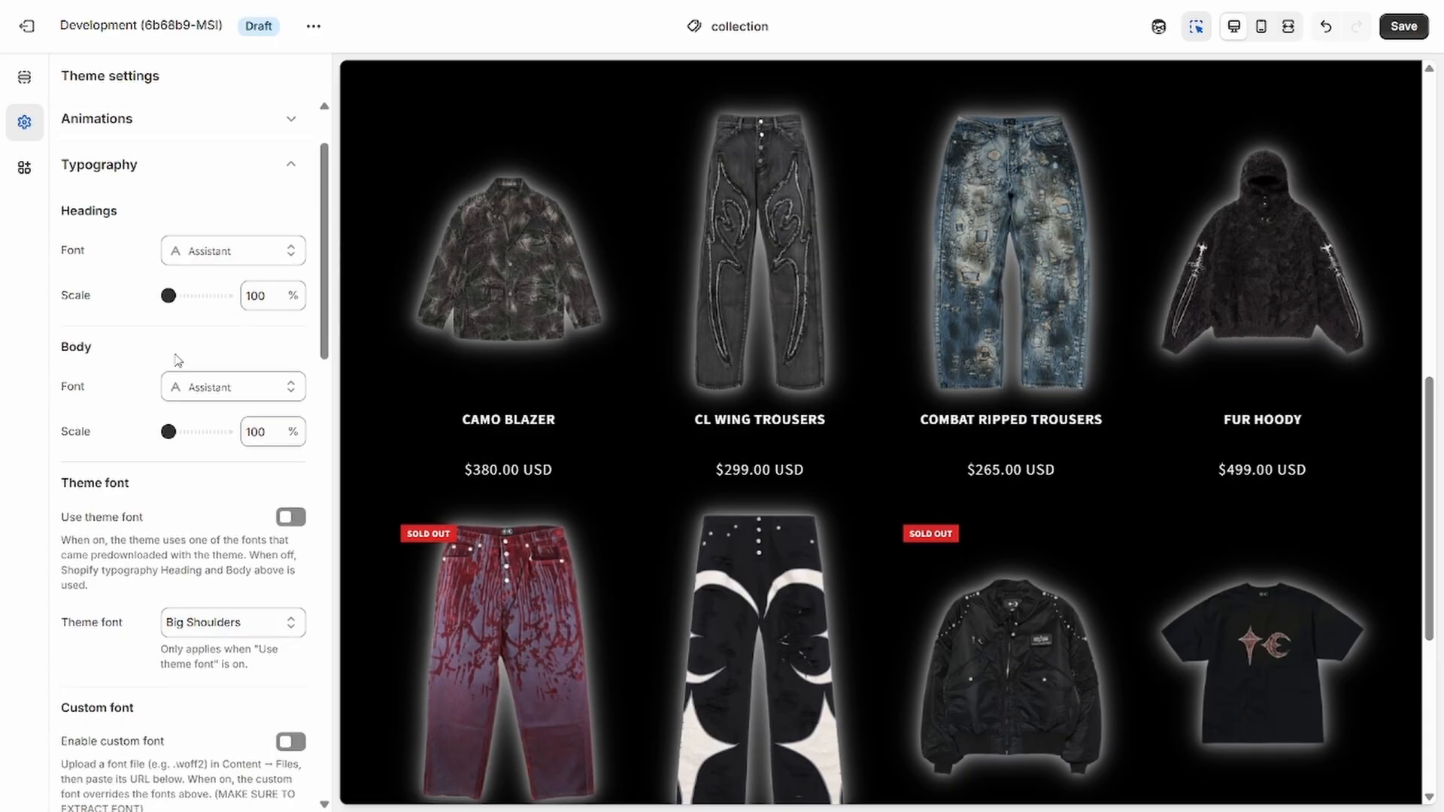
scroll(142, 354, down, 1)
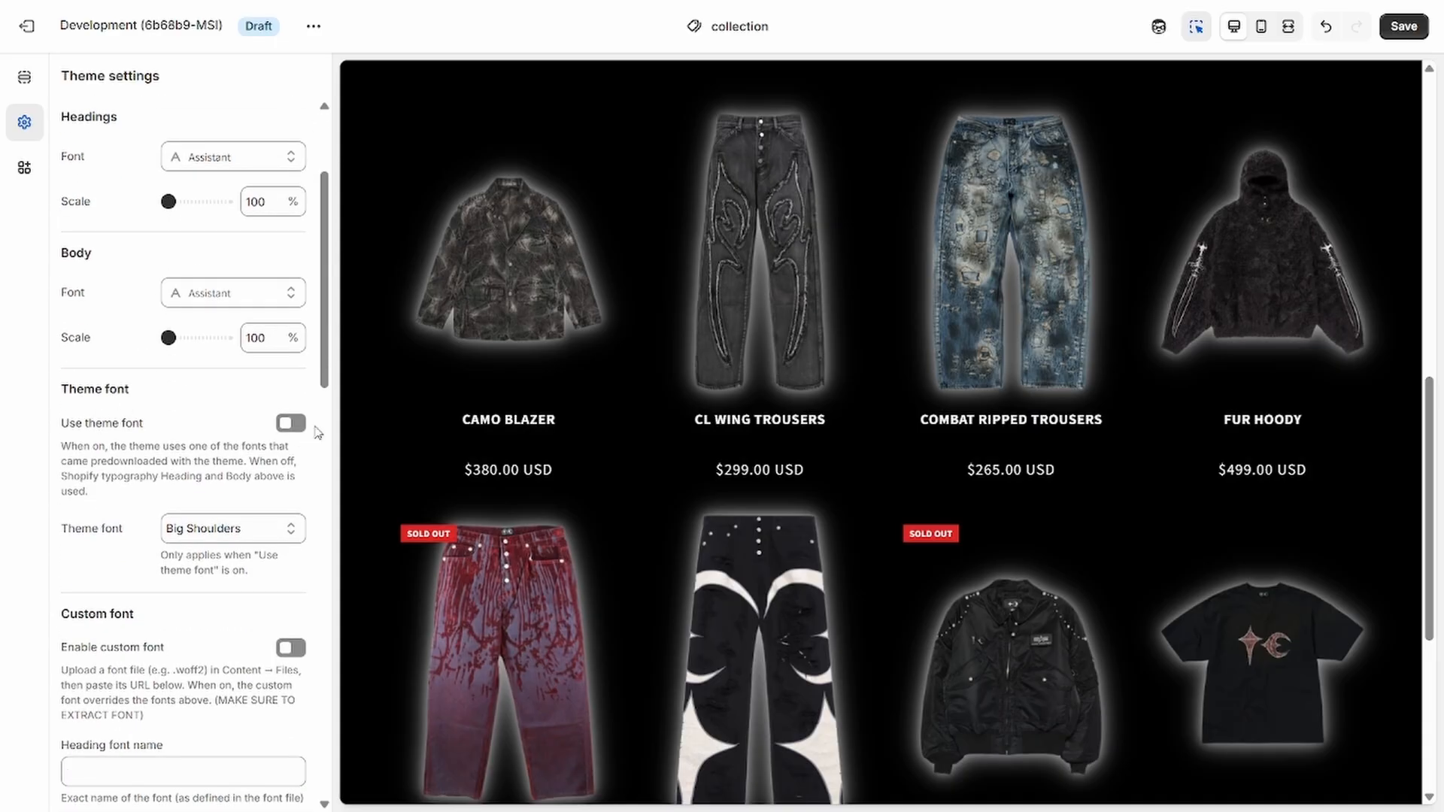
click(292, 424)
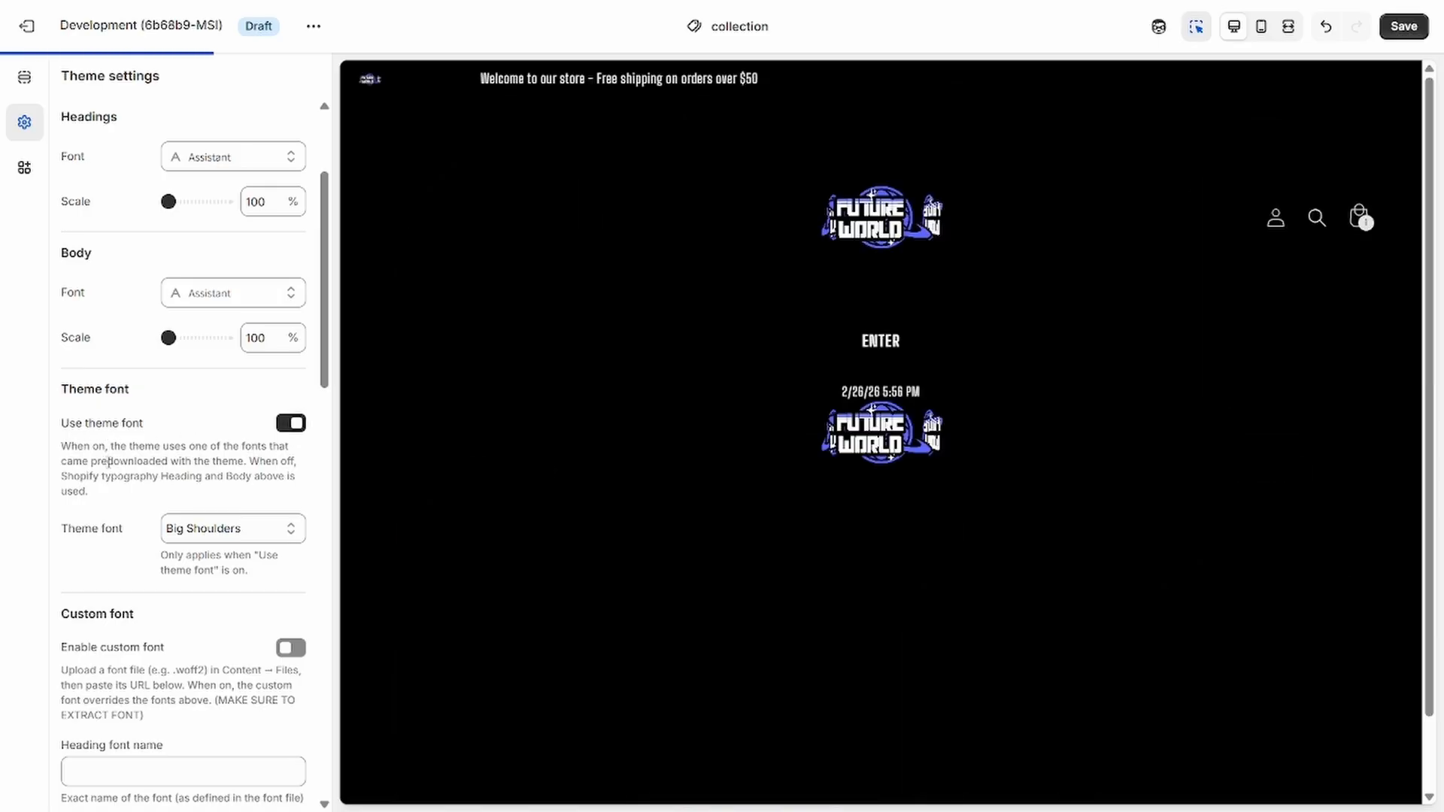
- Try System UI as the theme font
scroll(221, 456, down, 1)
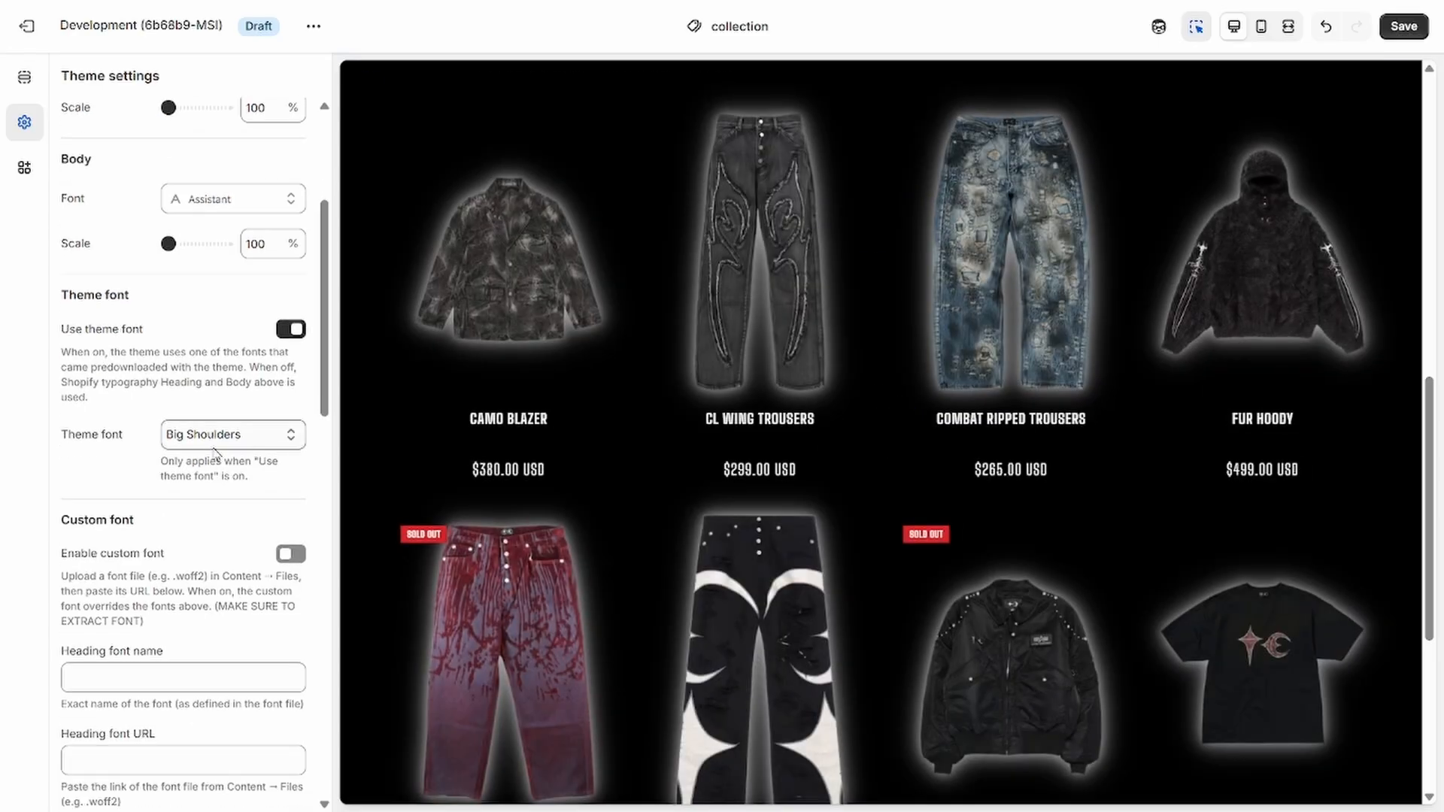
click(214, 444)
scroll(113, 467, down, 1)
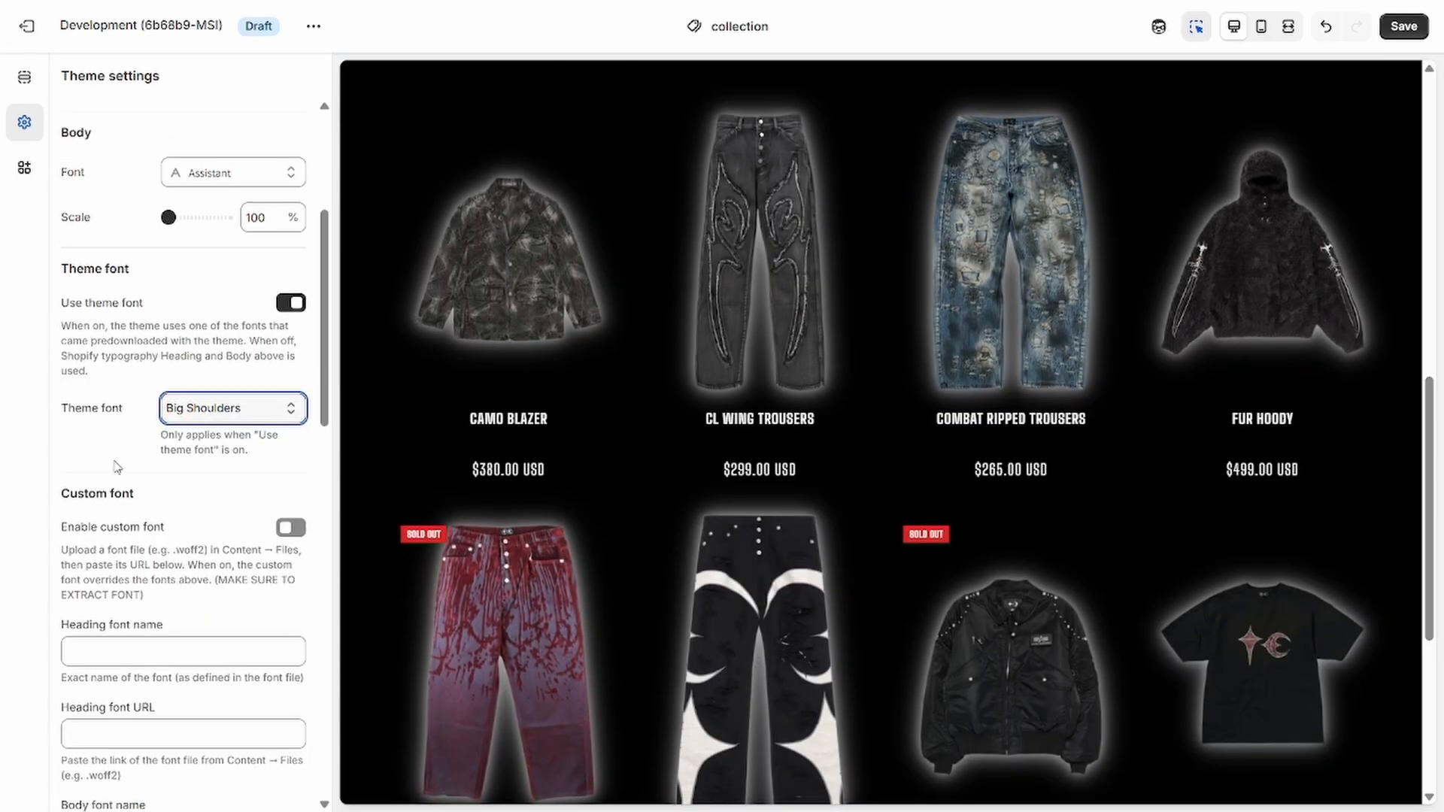
click(225, 340)
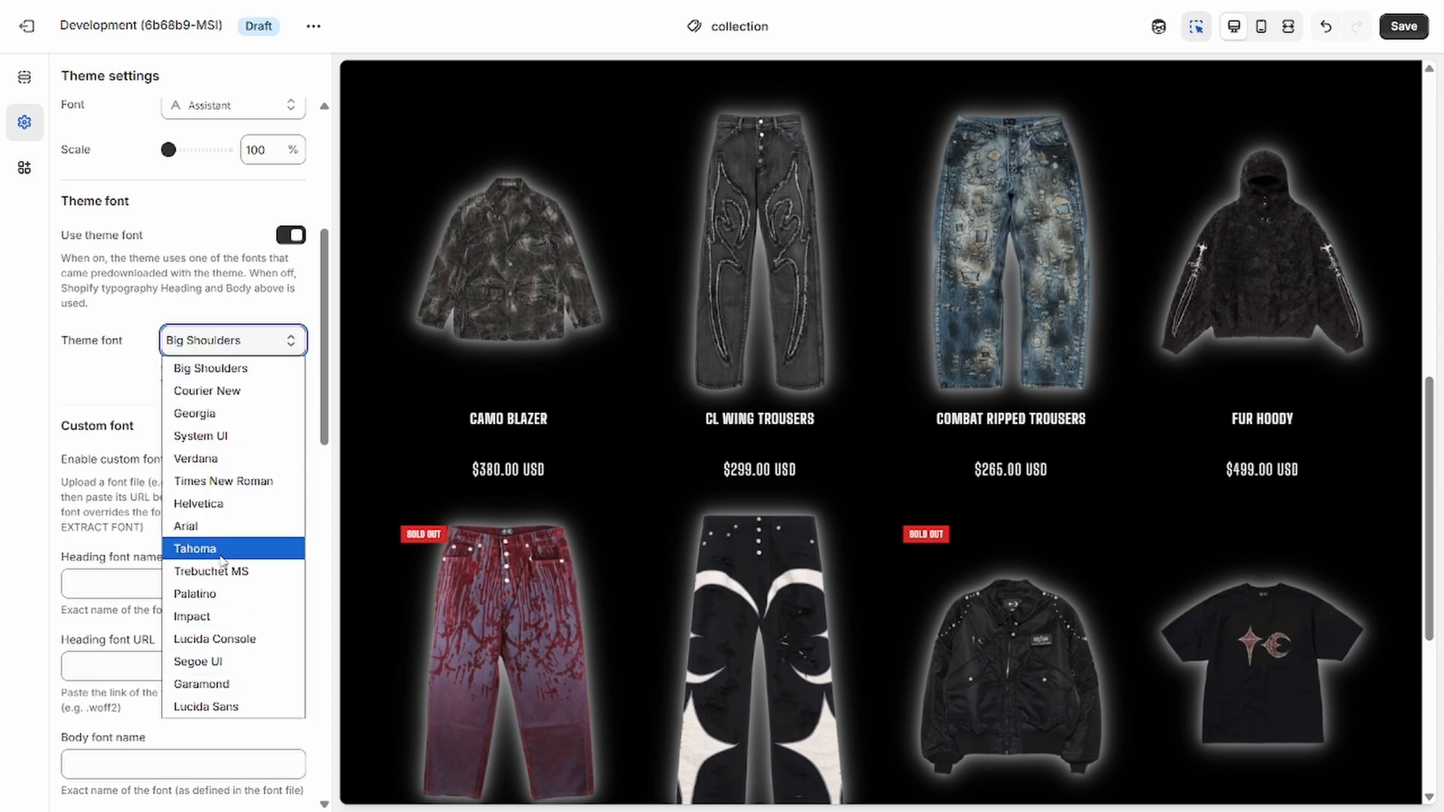
click(225, 438)
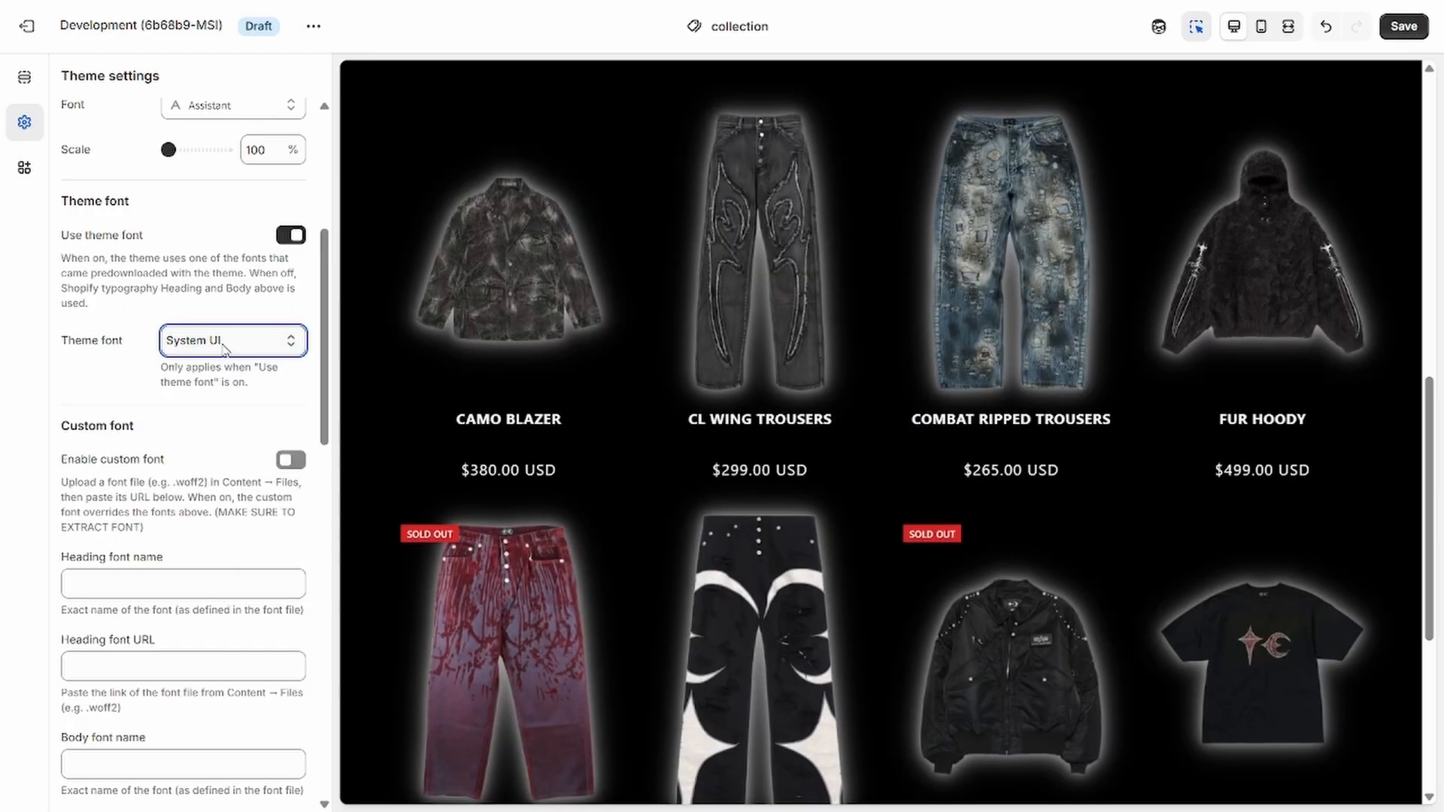
- Set the theme font to Courier New, look over the custom font fields and save the theme
click(226, 348)
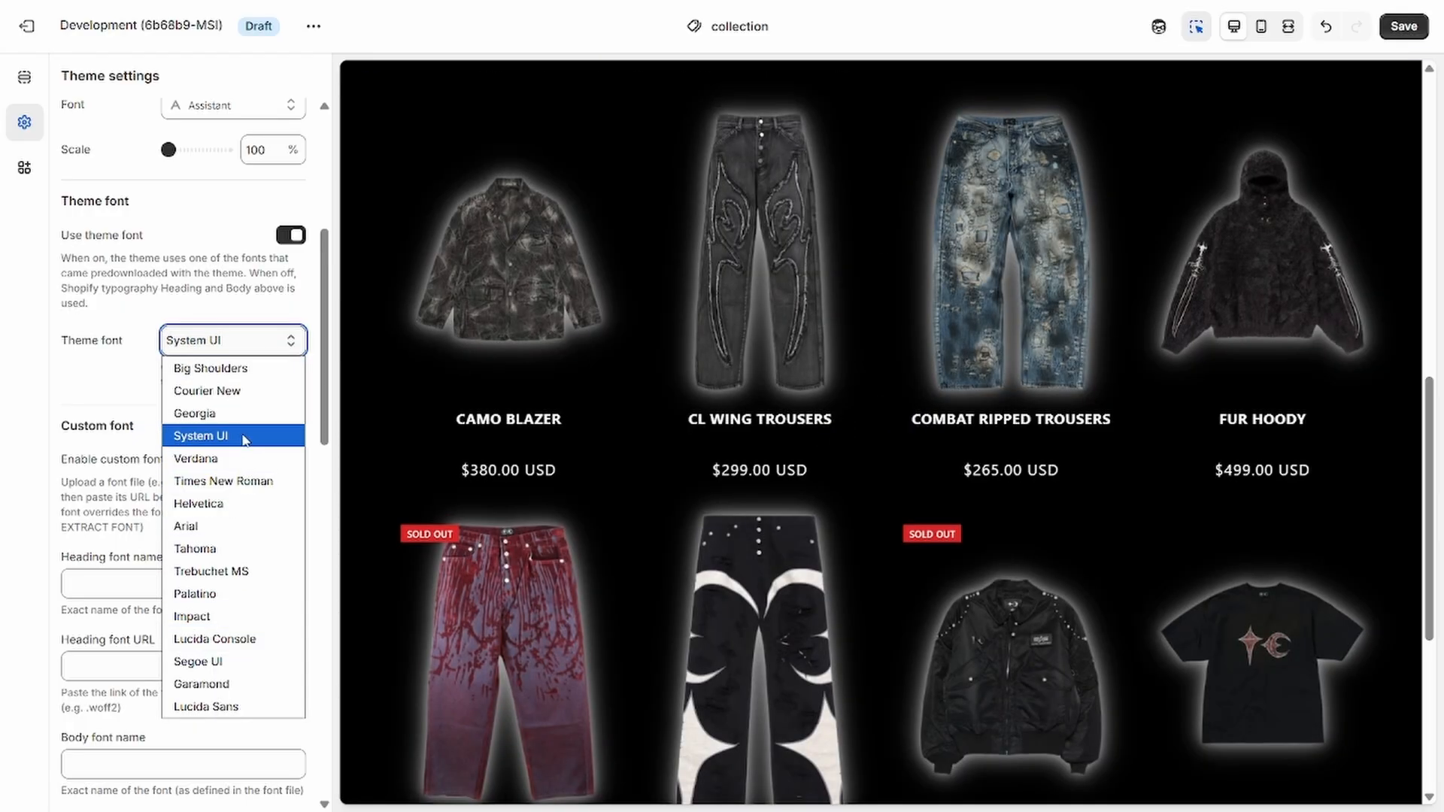
click(242, 391)
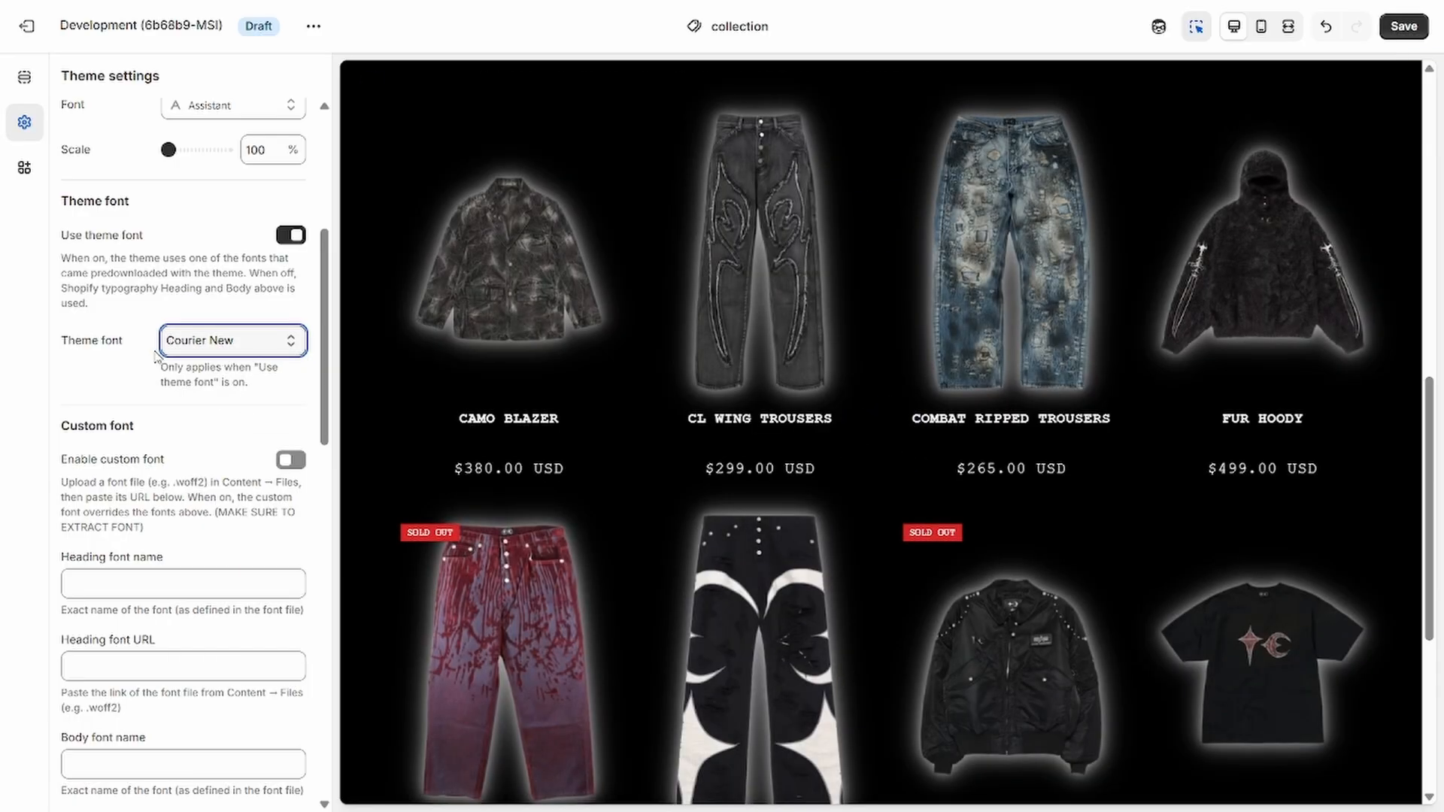
scroll(157, 356, down, 1)
scroll(135, 454, down, 1)
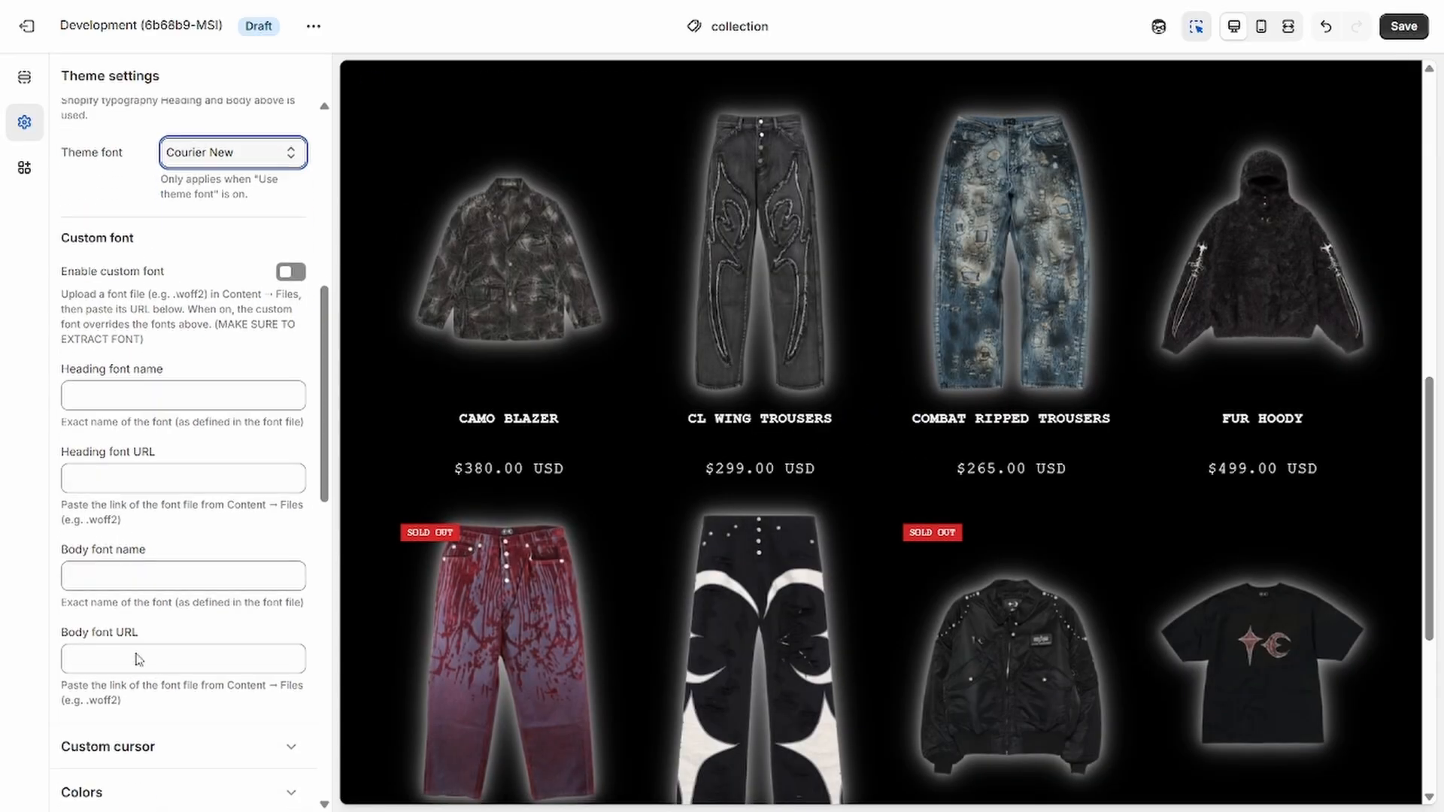
scroll(193, 584, up, 2)
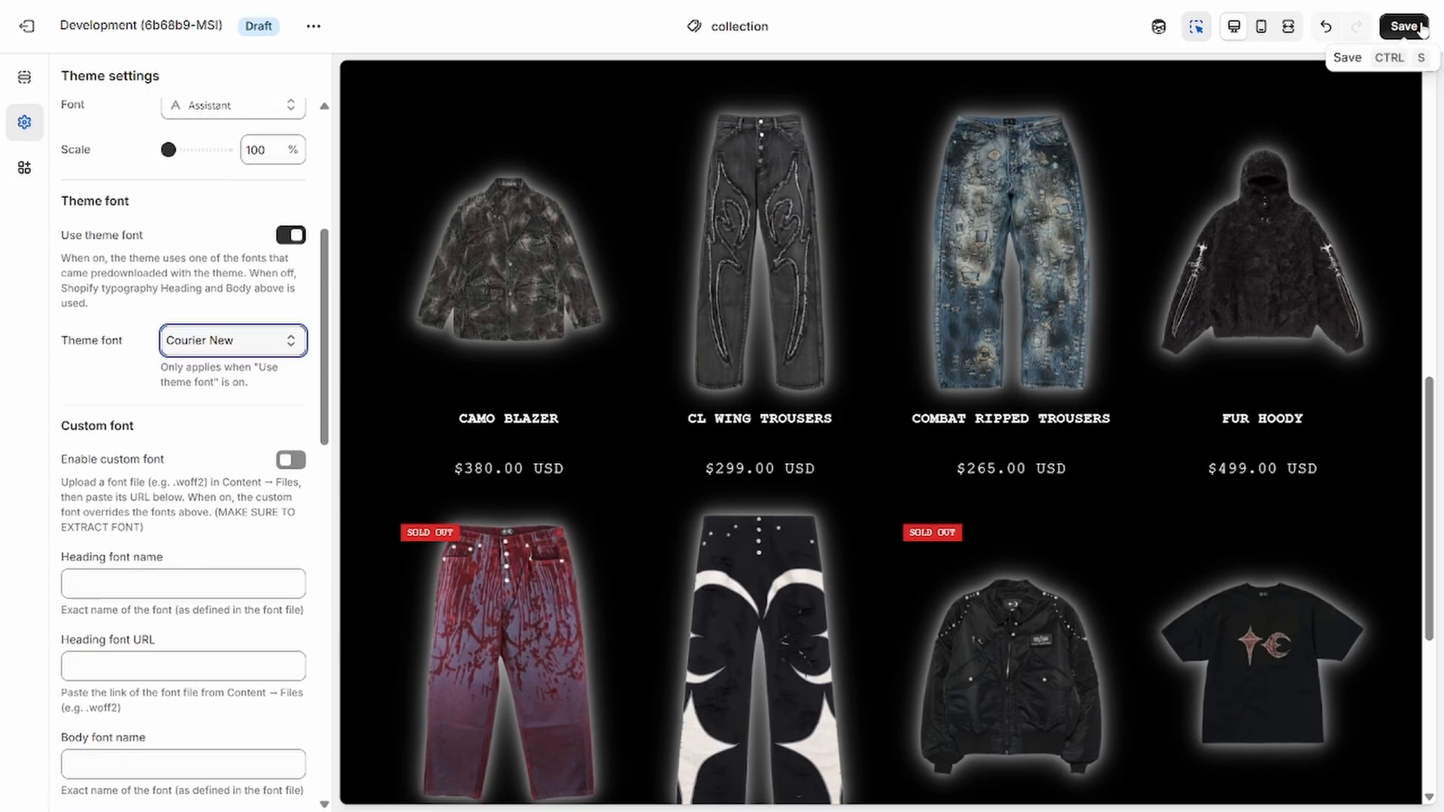
click(1403, 27)
- Choose the Future World GIF 3dgifmaker99928 from the store files as the custom cursor image
scroll(181, 454, up, 4)
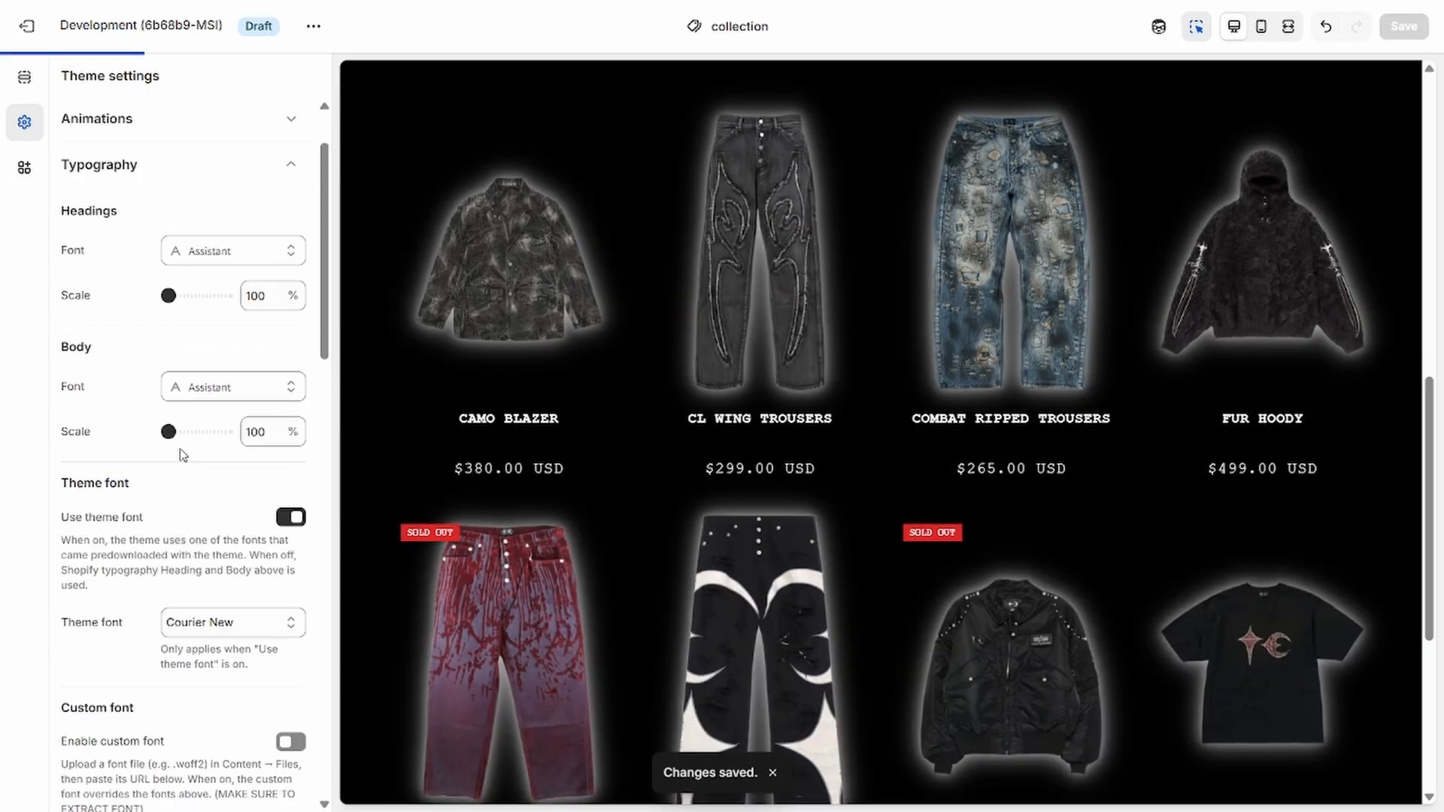
click(150, 258)
click(203, 437)
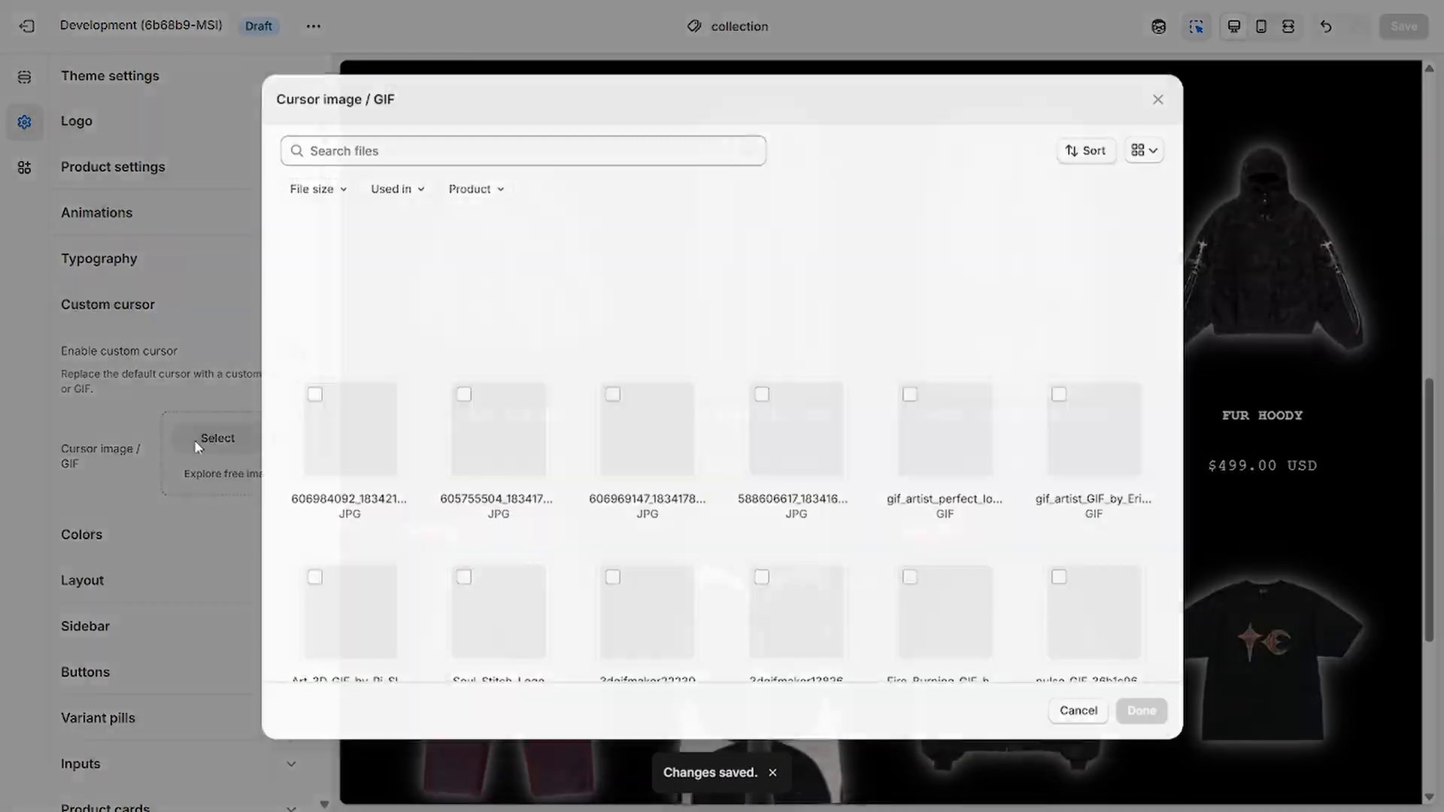
scroll(792, 412, down, 3)
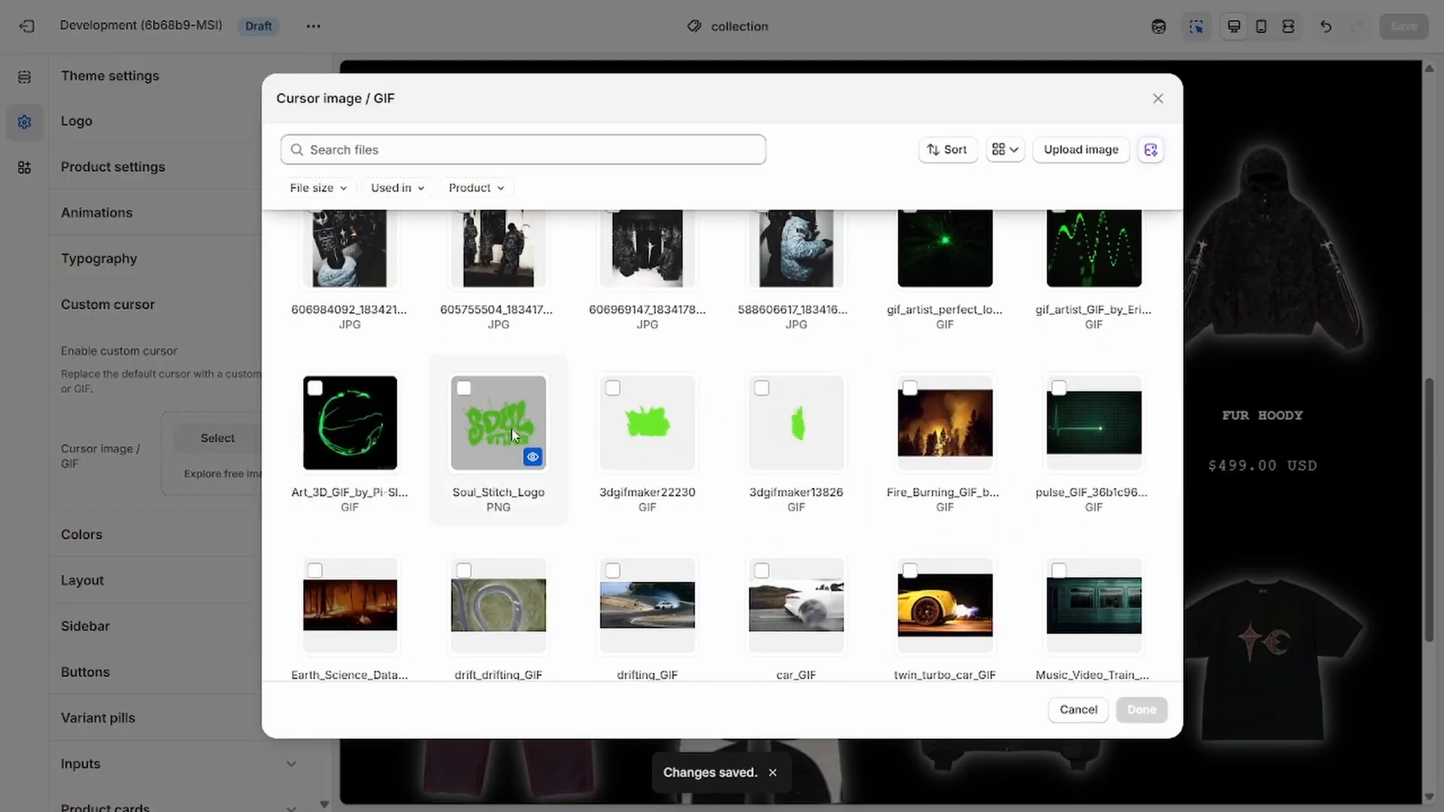
scroll(648, 451, down, 4)
scroll(651, 482, down, 2)
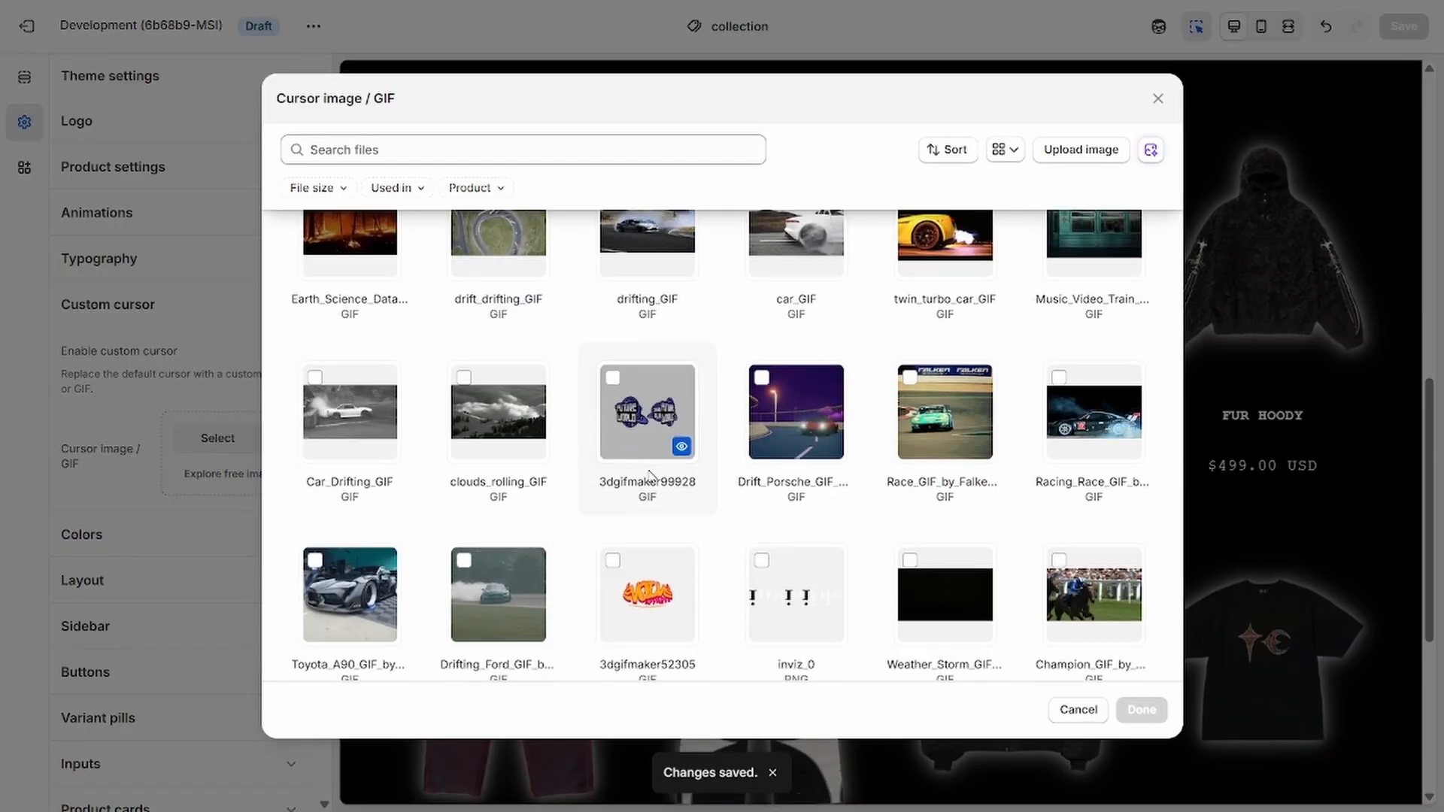
scroll(653, 474, up, 3)
click(649, 594)
click(1141, 710)
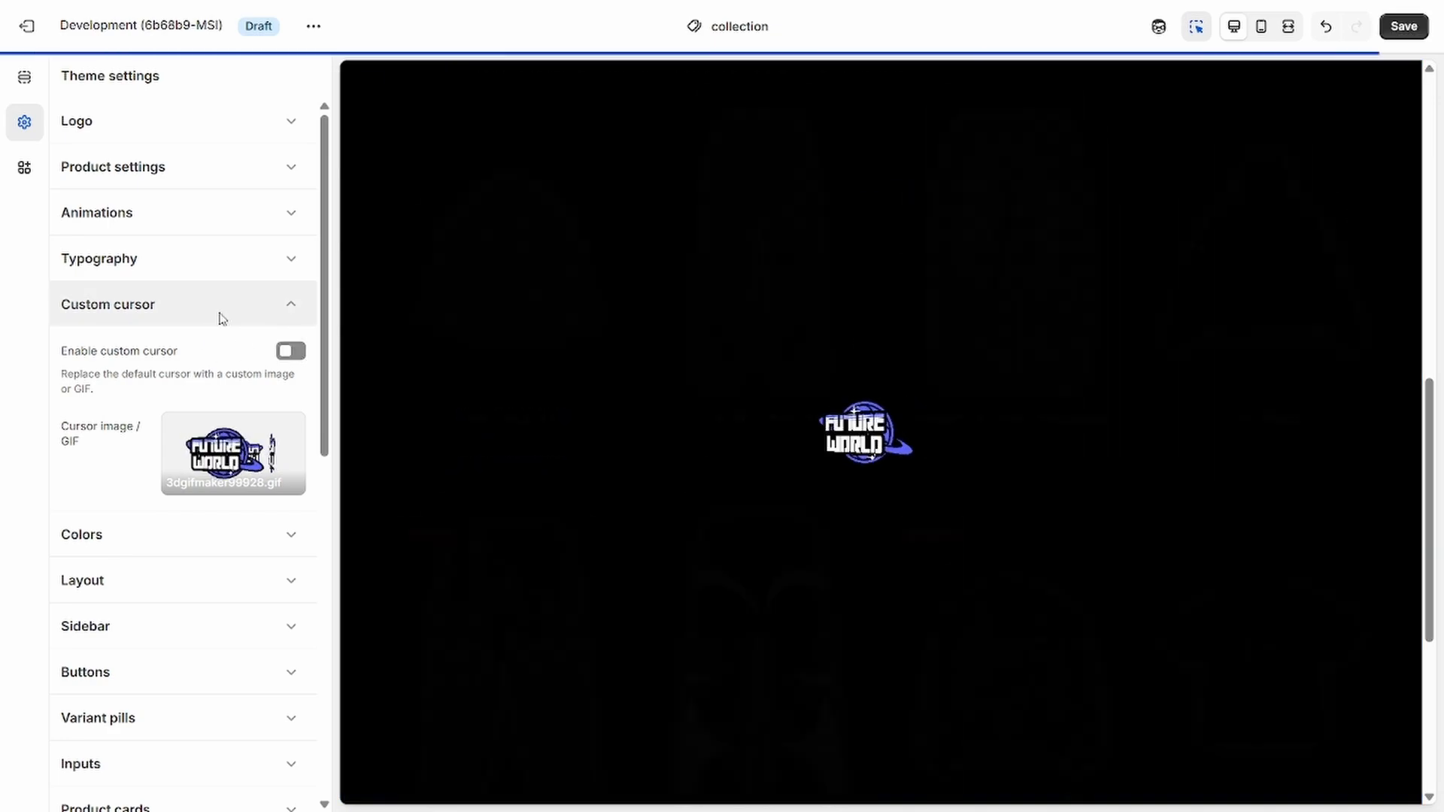
- View the color schemes in the theme settings
click(219, 321)
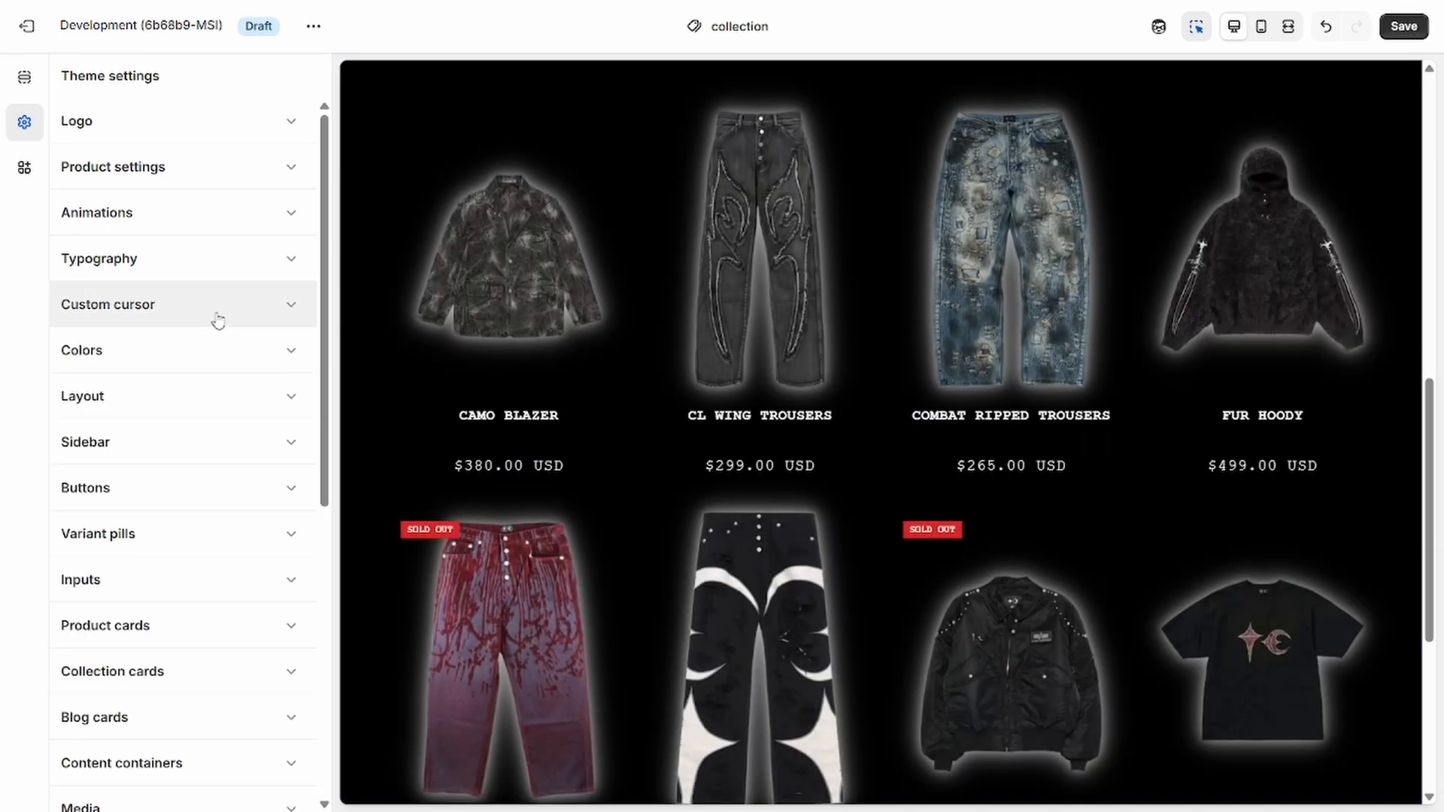
click(188, 362)
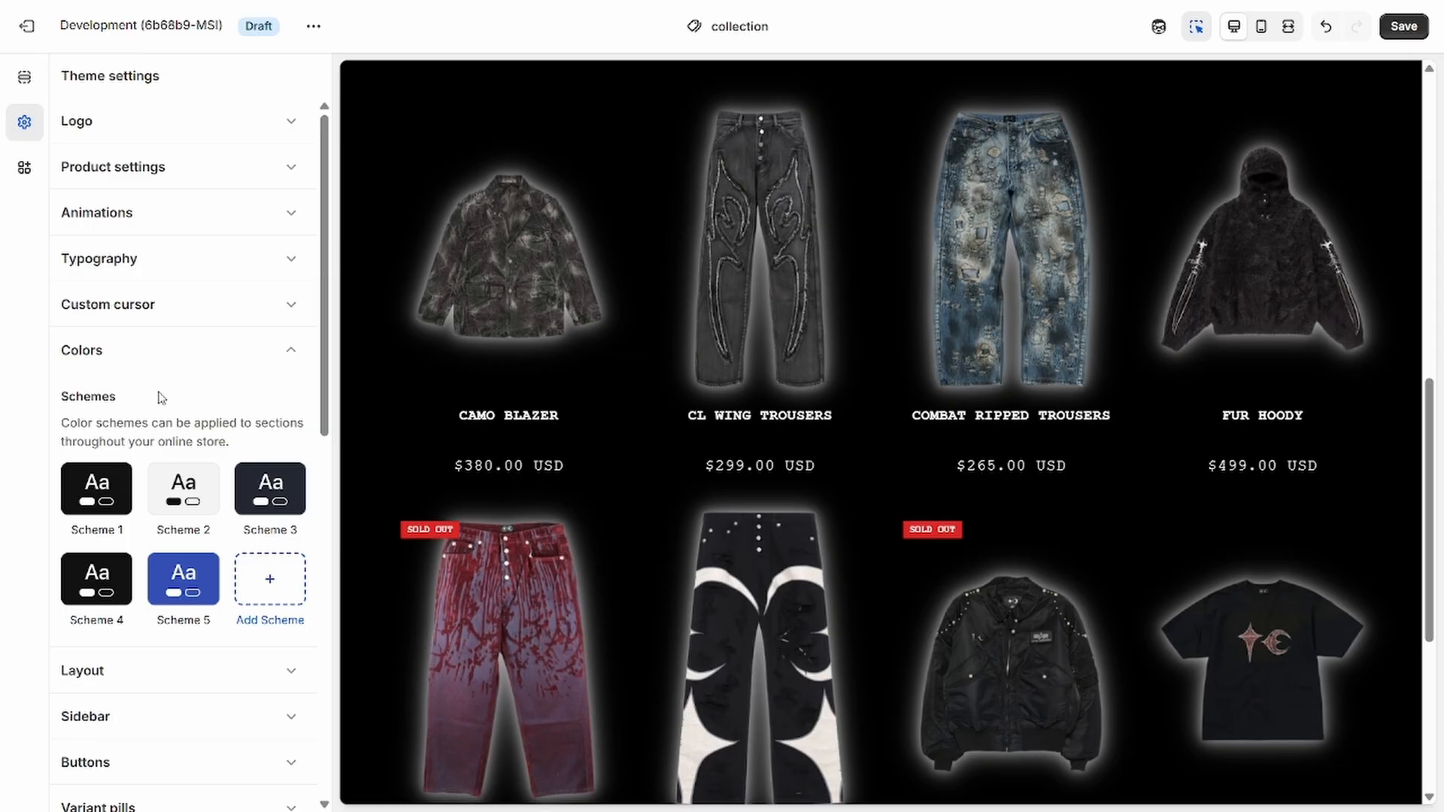
click(163, 362)
- Enter "L" as the placeholder link for Facebook, Instagram and YouTube and view the social icons in the preview's footer
scroll(169, 354, down, 3)
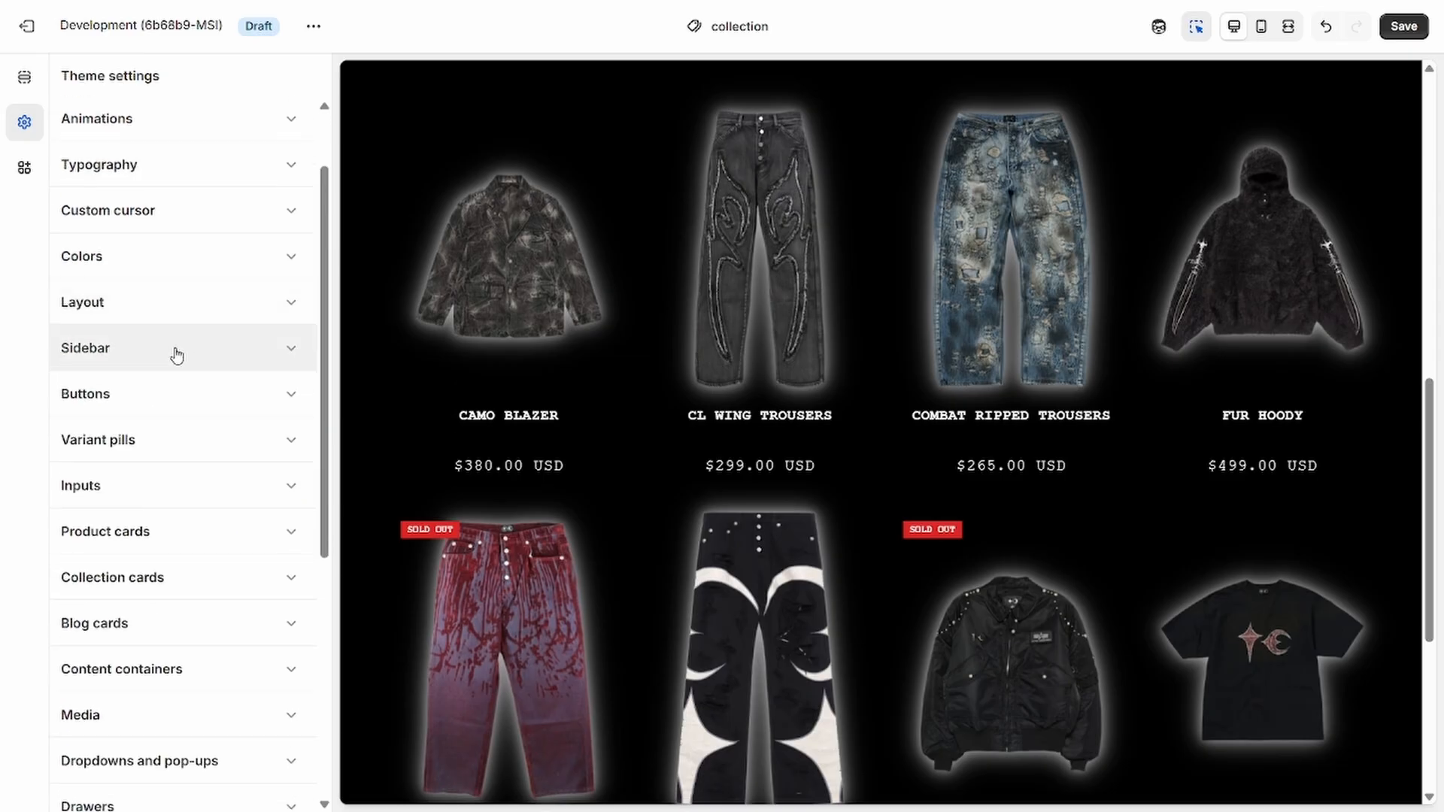
scroll(176, 354, down, 5)
click(171, 509)
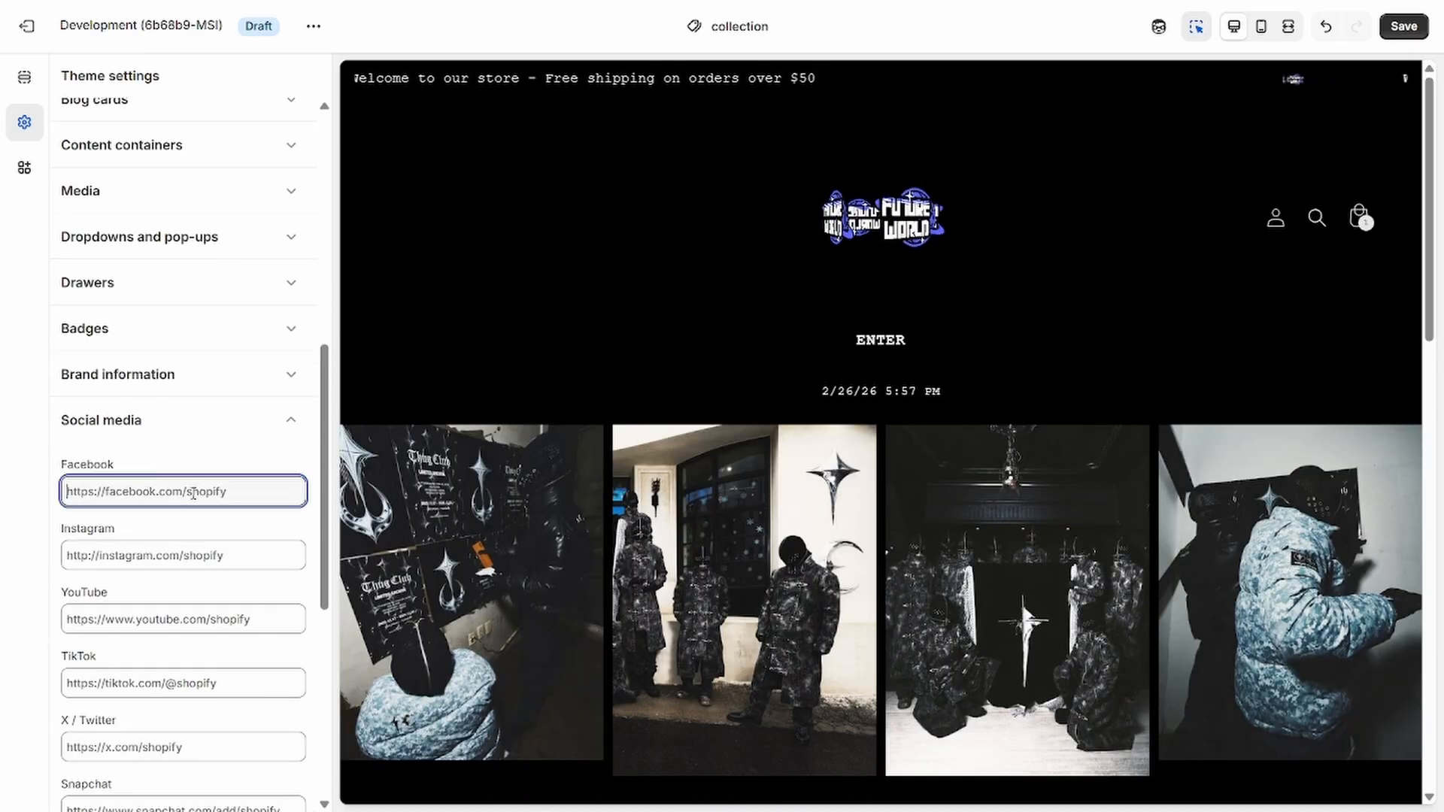
text(L)
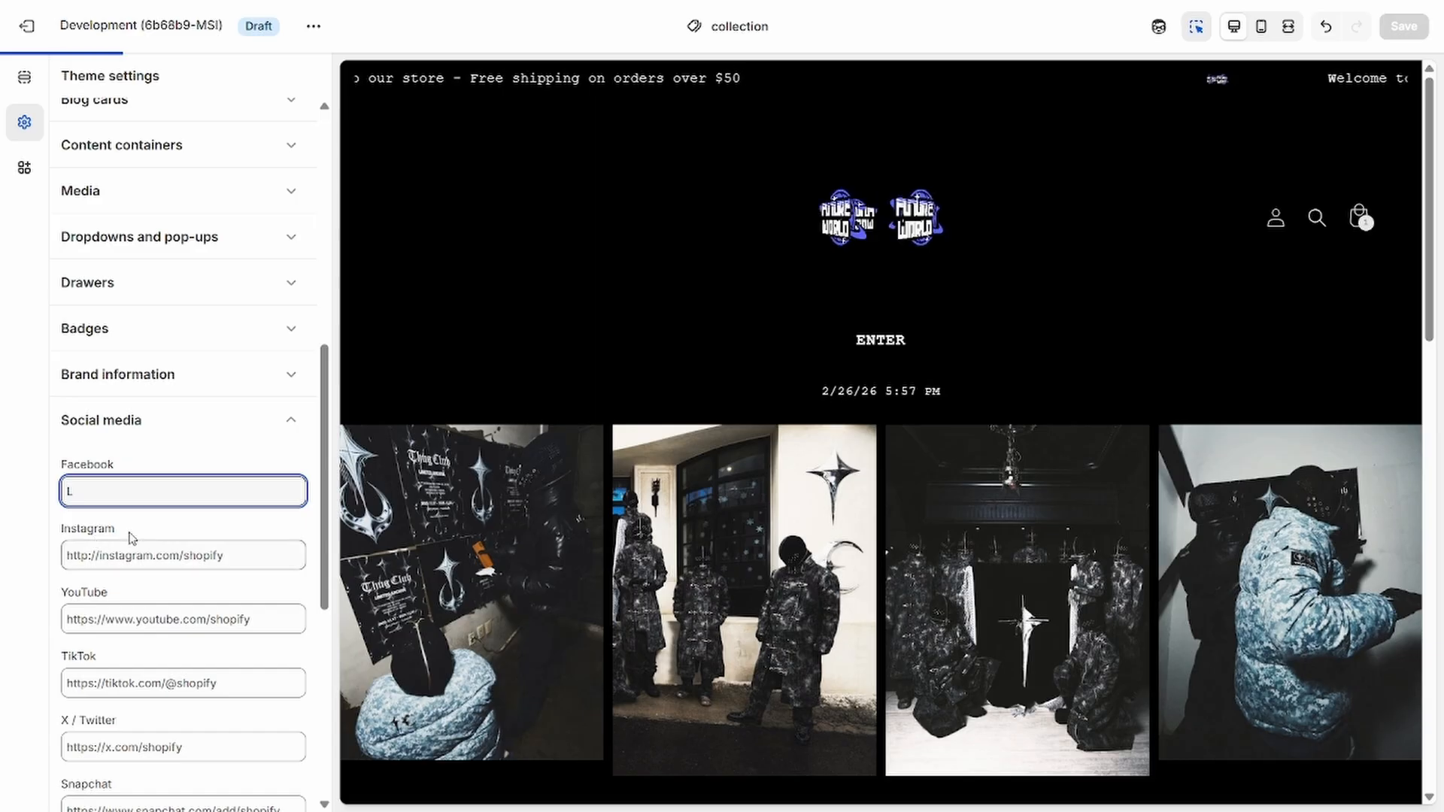
text(L)
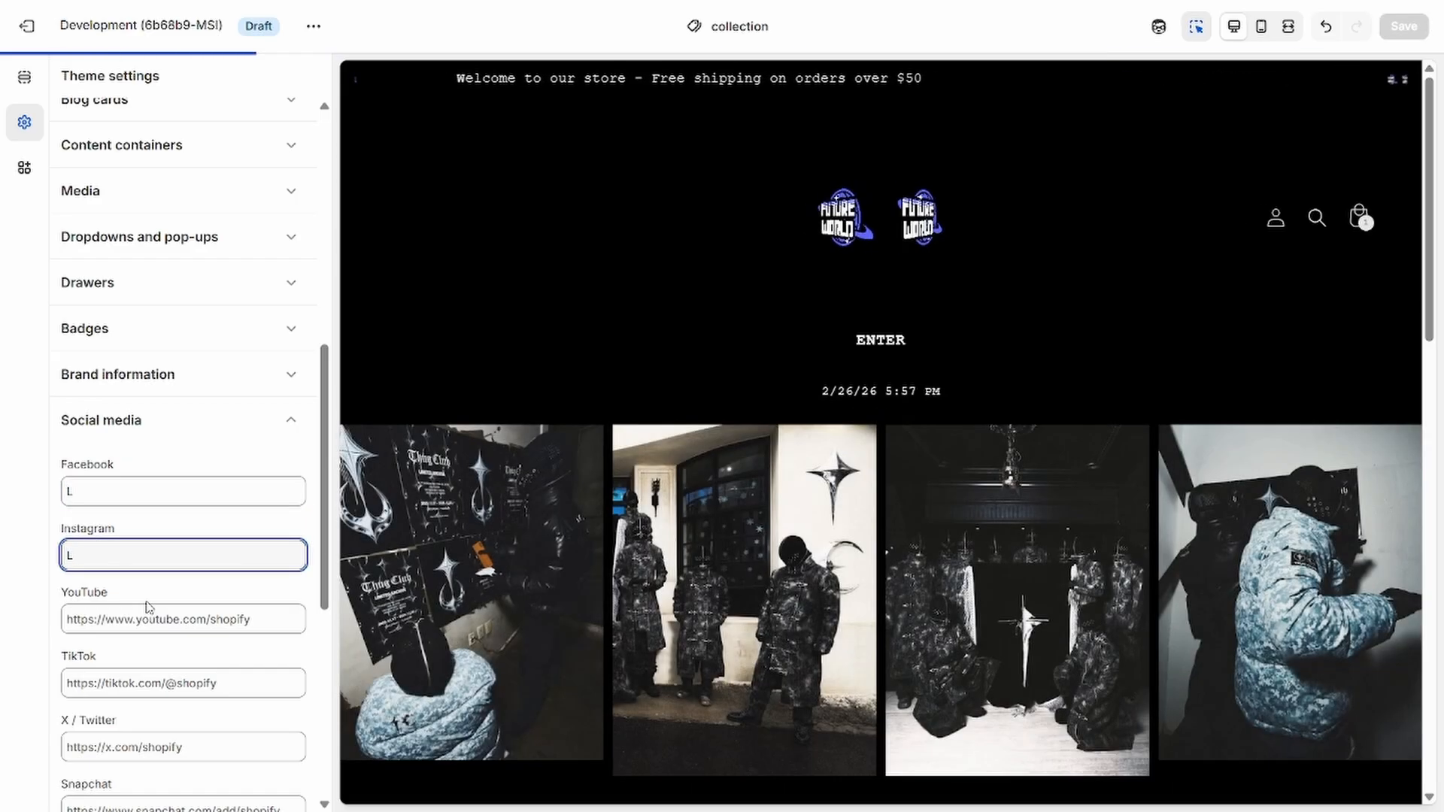
text(L)
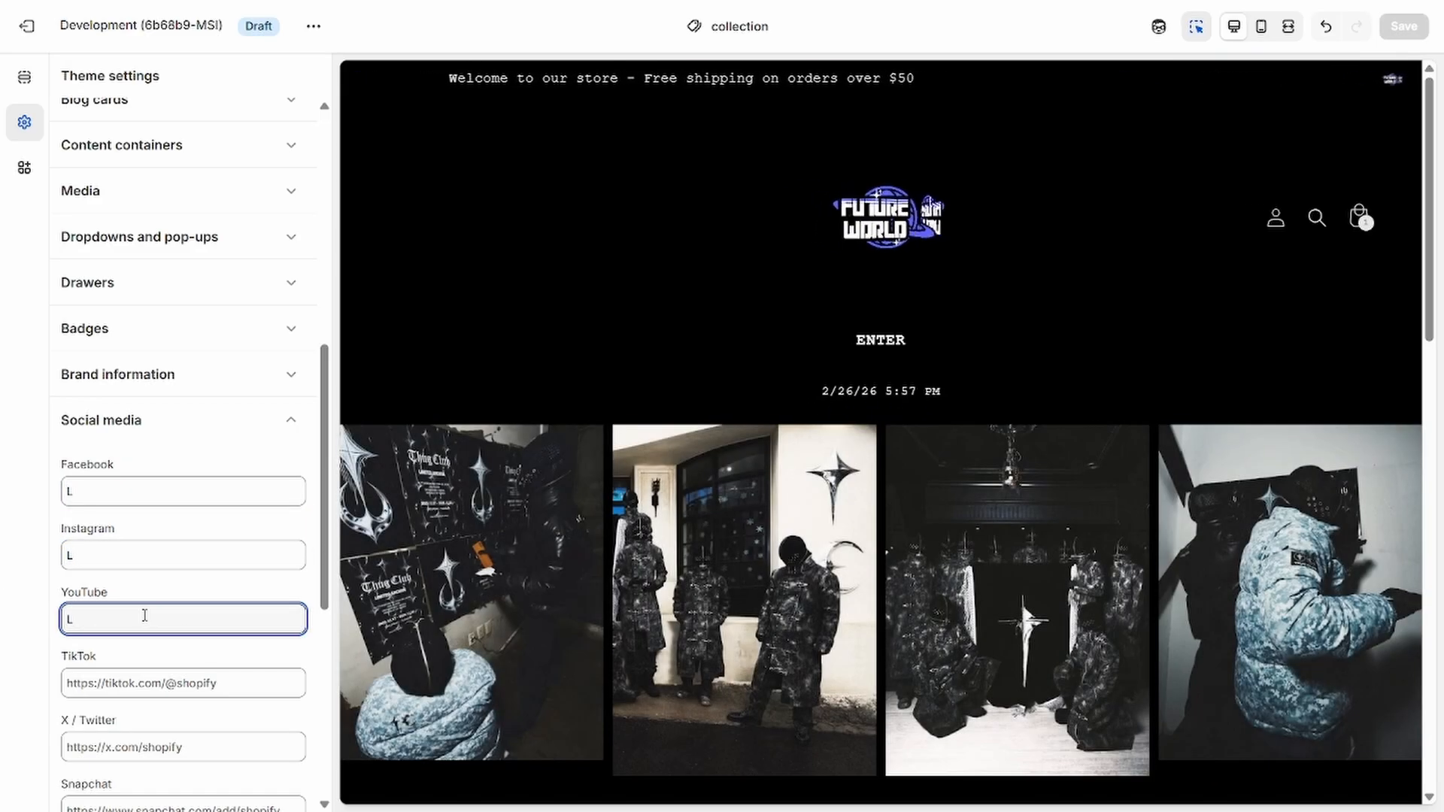
click(233, 432)
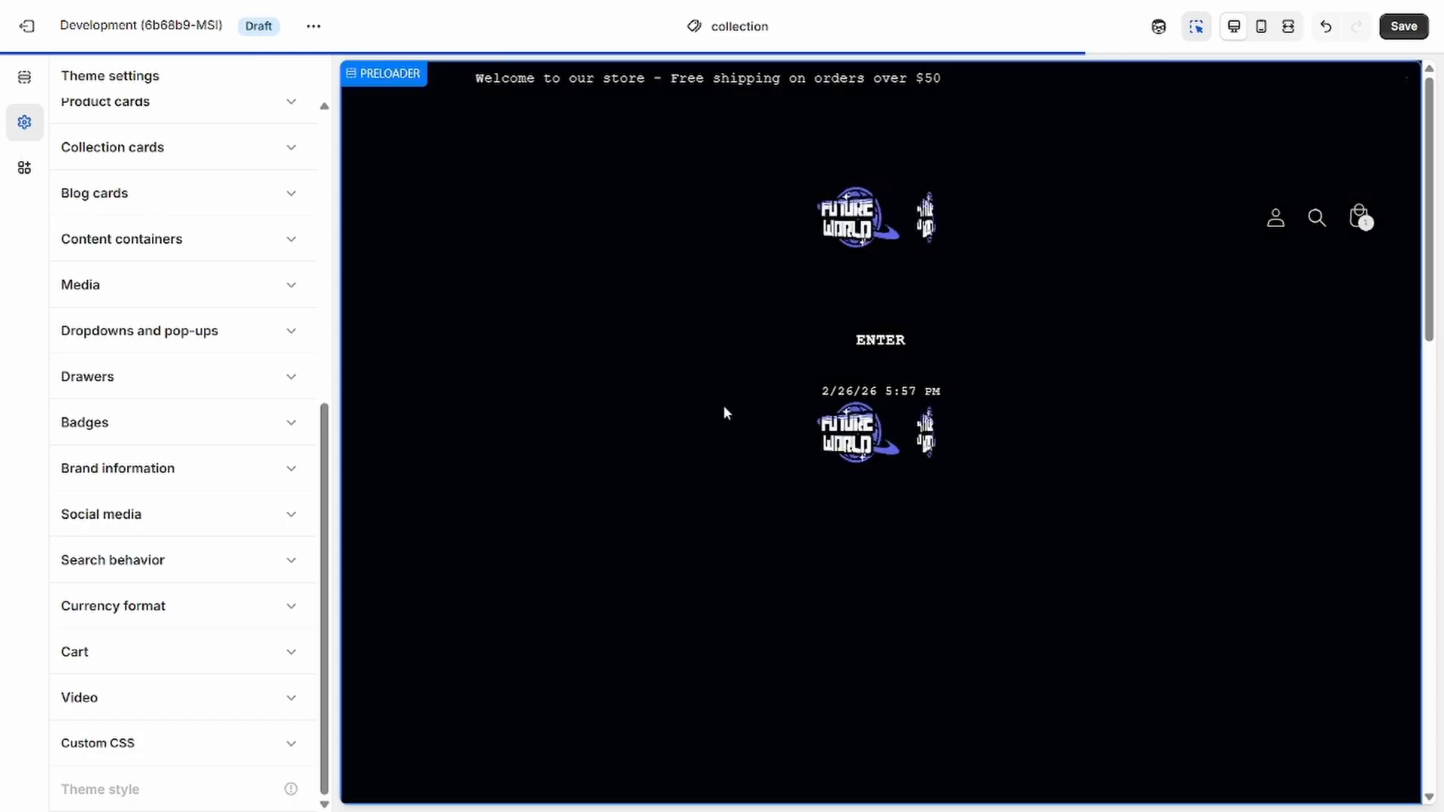
scroll(724, 405, down, 4)
scroll(738, 286, down, 10)
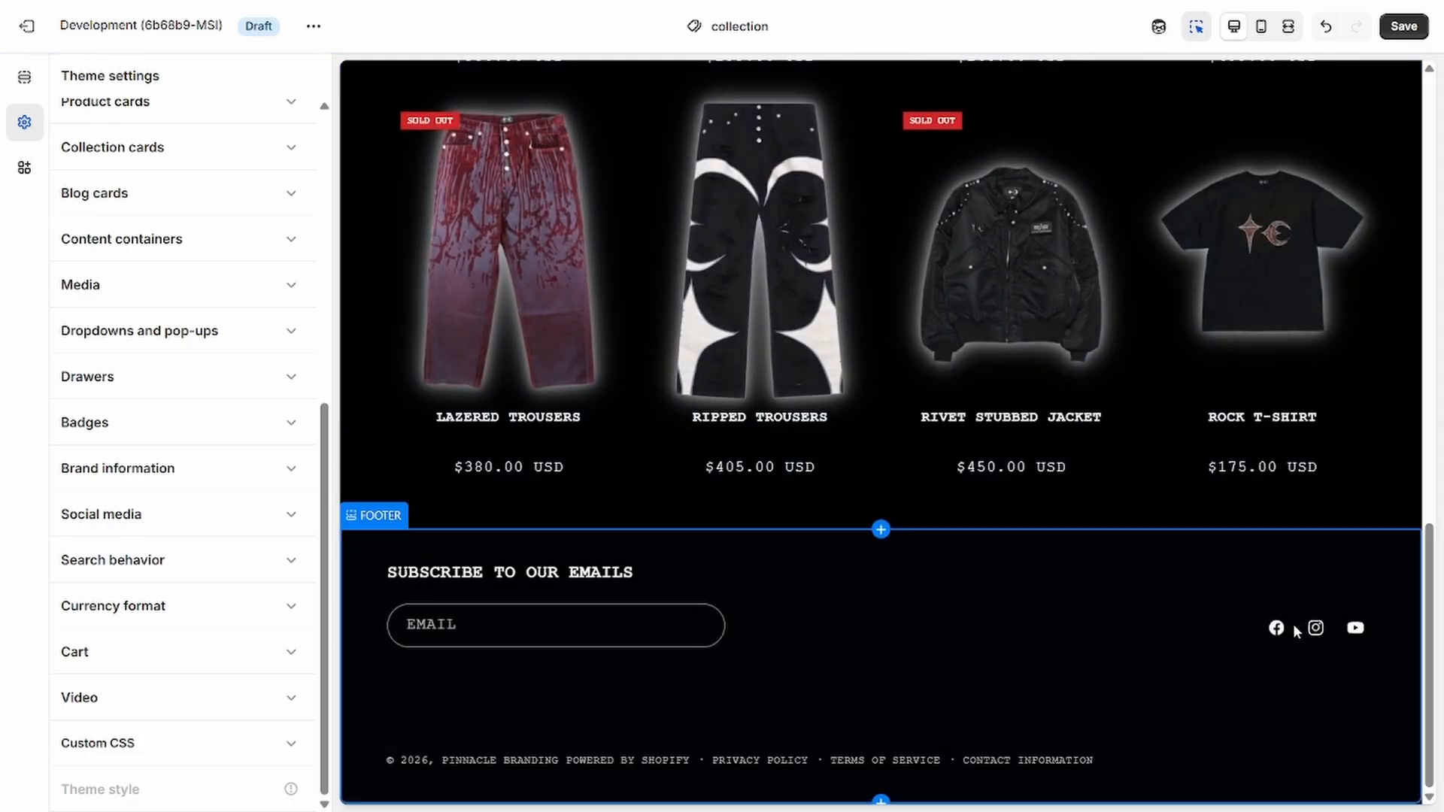
- Save the theme and switch the editor to the Password page
scroll(978, 594, up, 5)
click(1403, 26)
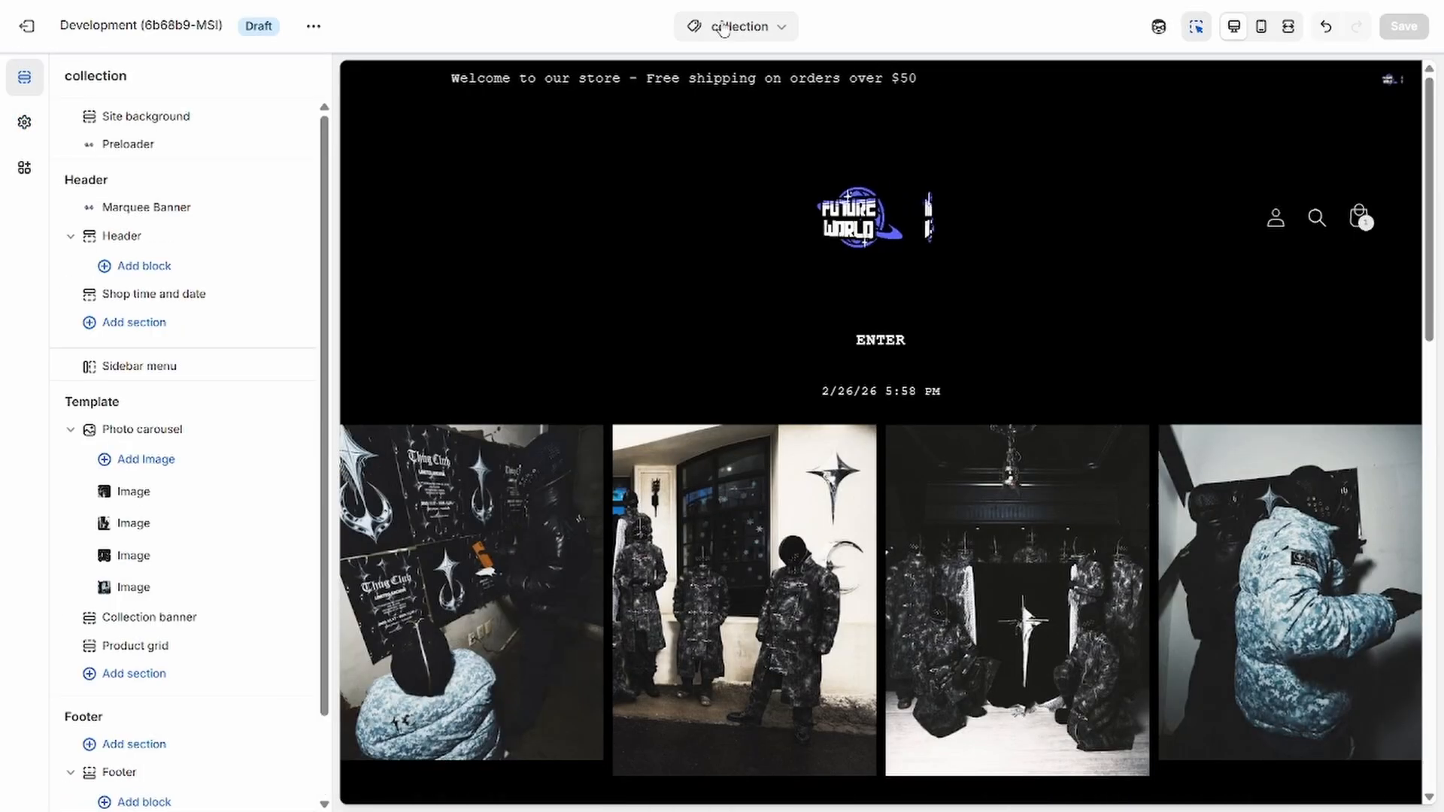
click(782, 30)
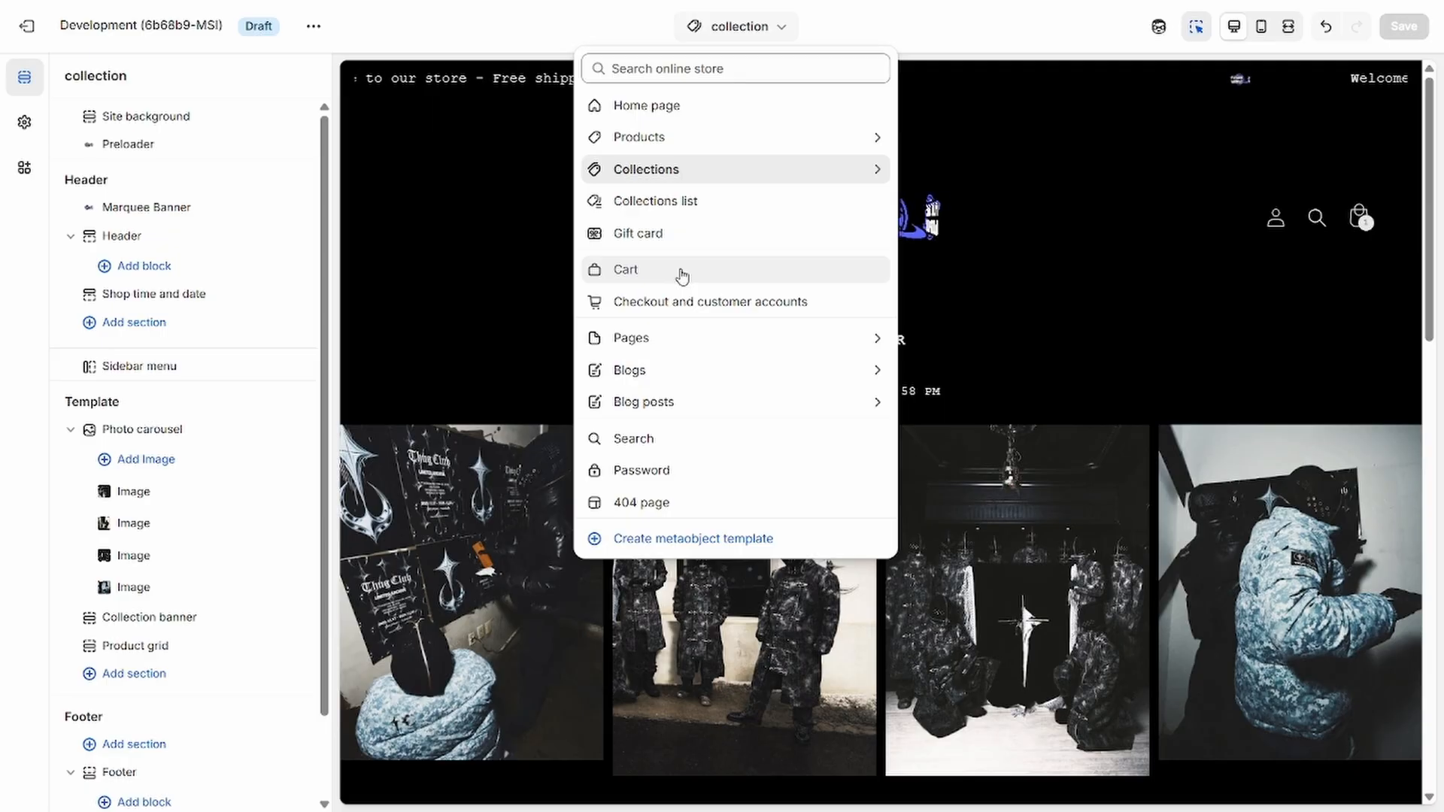
click(695, 335)
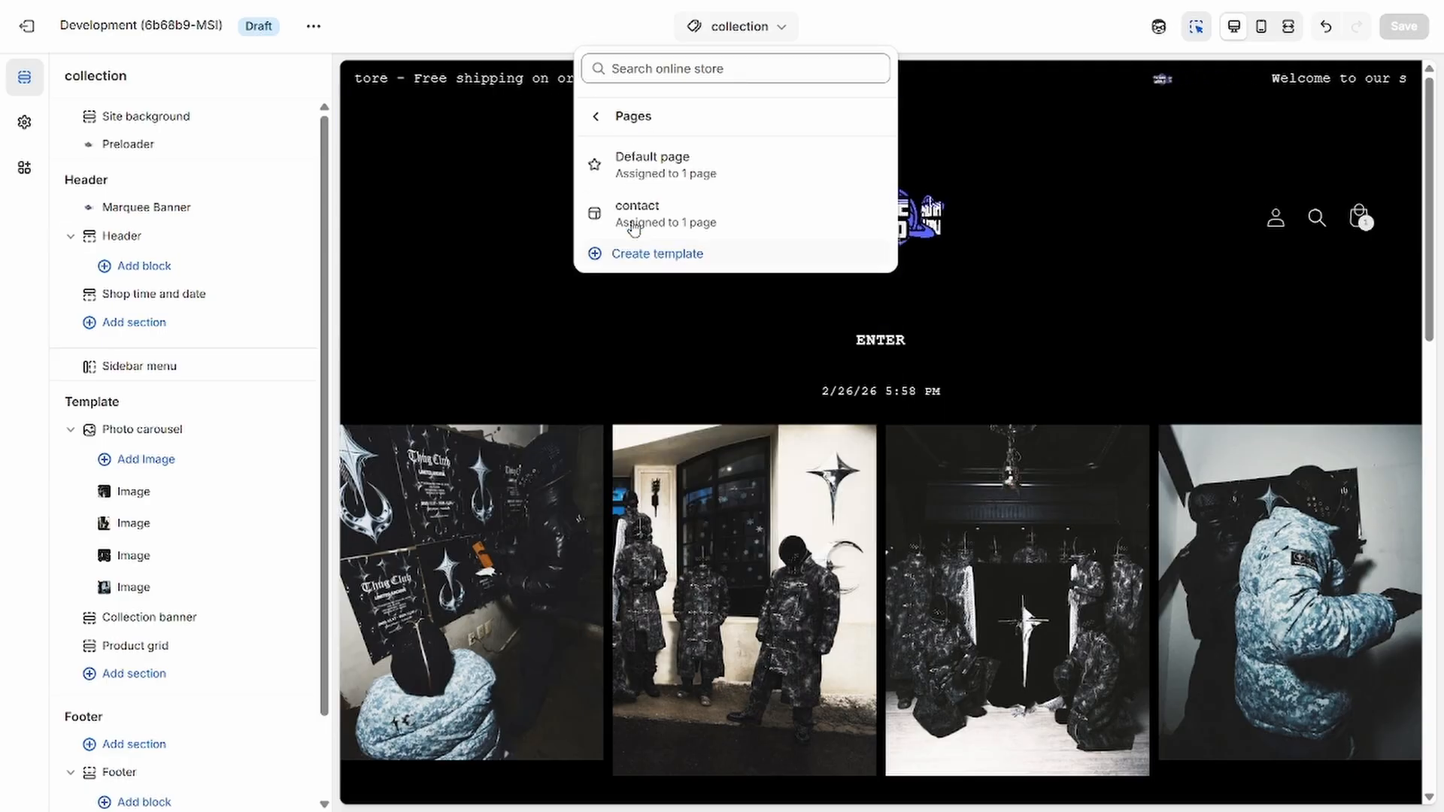
click(597, 118)
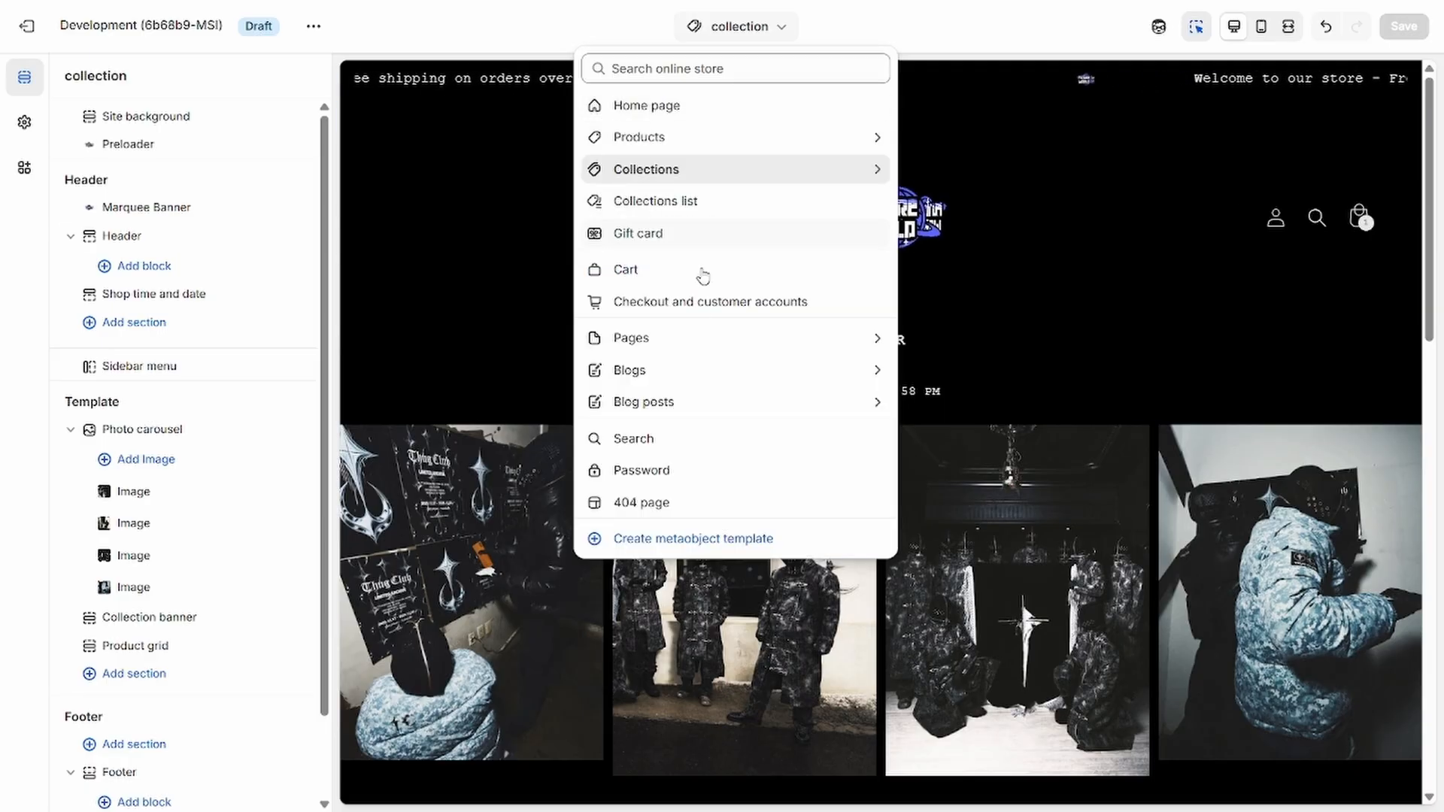
click(653, 471)
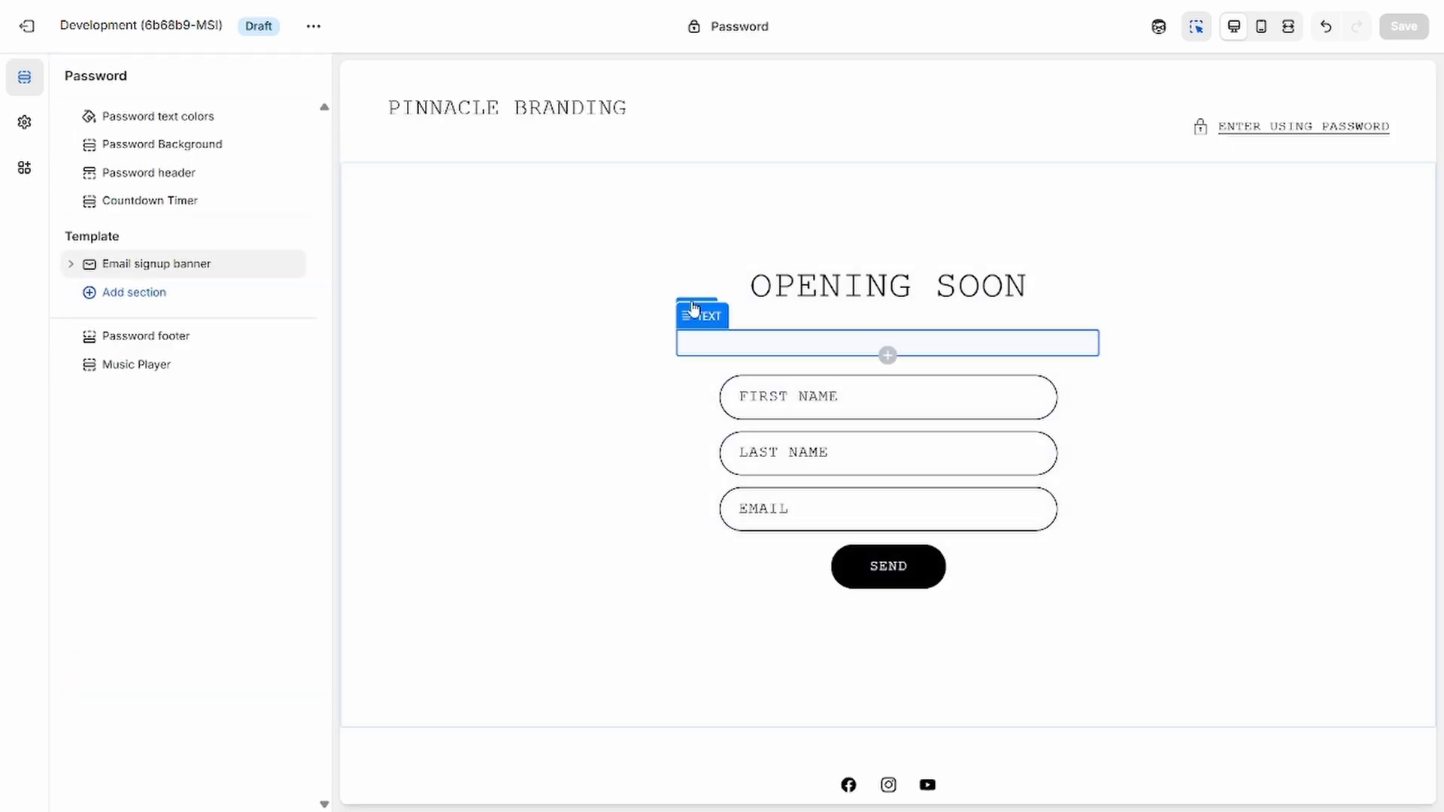
- Set the password background to Video, using the URL of the Thunder Sky Cinematic MP4 copied from the store's files
click(223, 124)
click(66, 77)
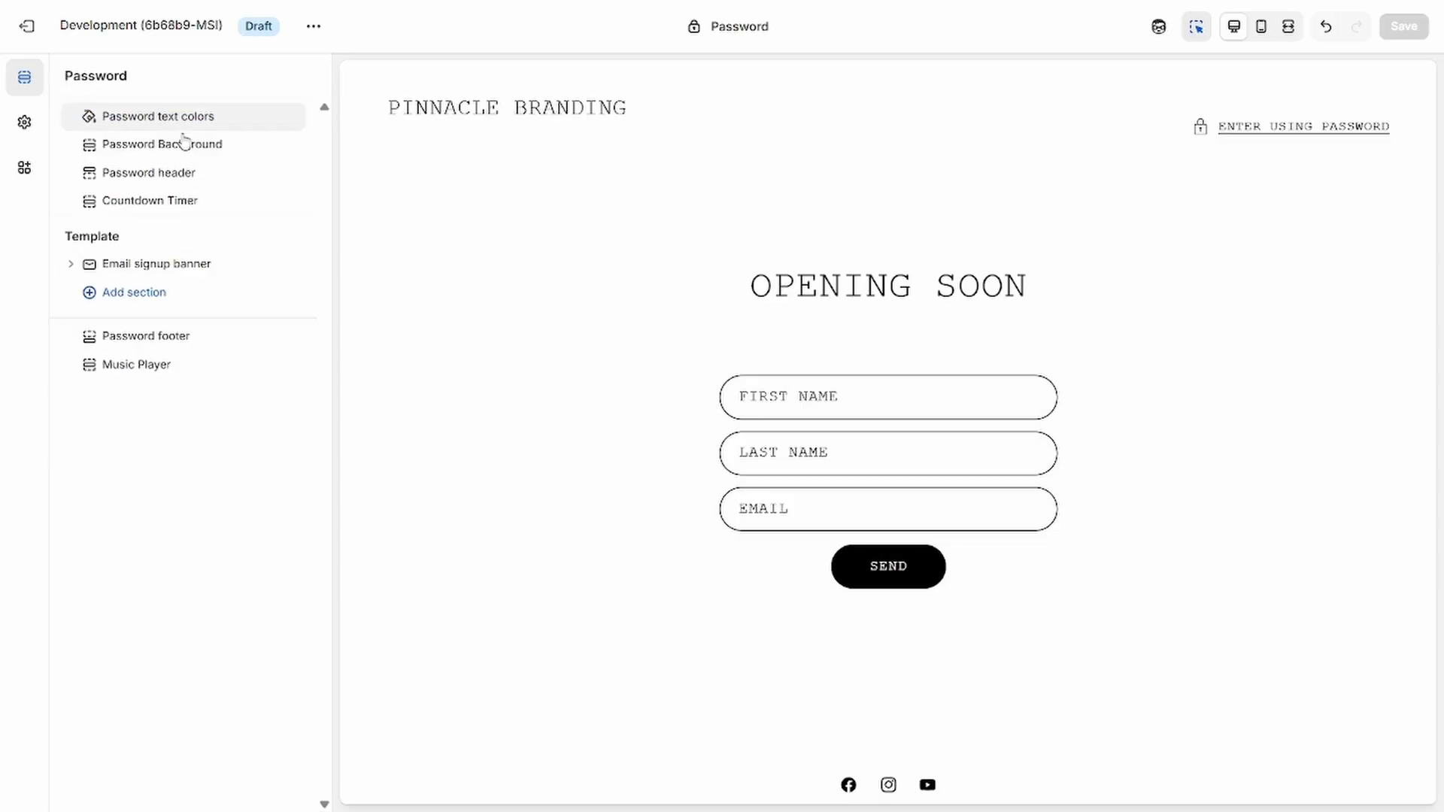
click(211, 159)
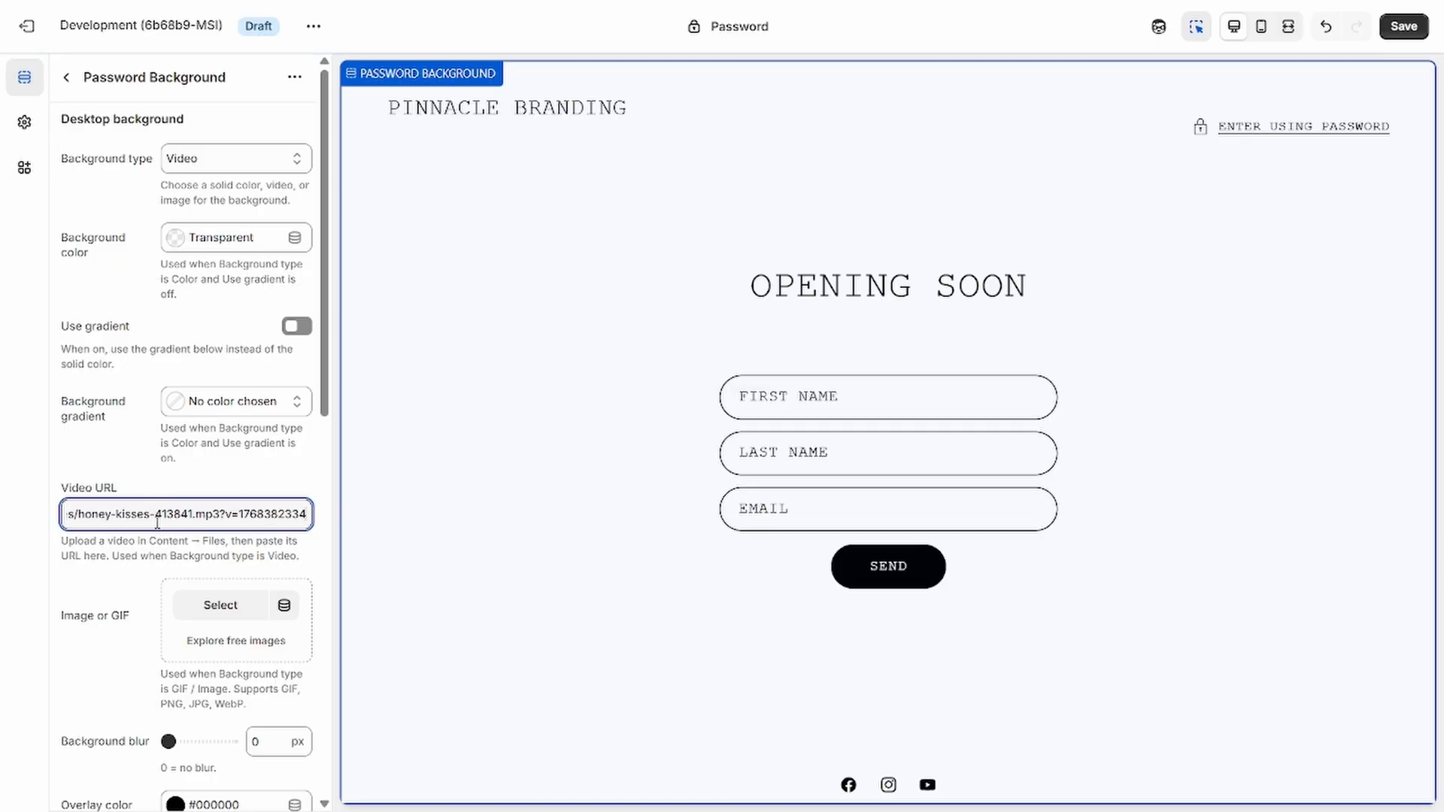
click(723, 65)
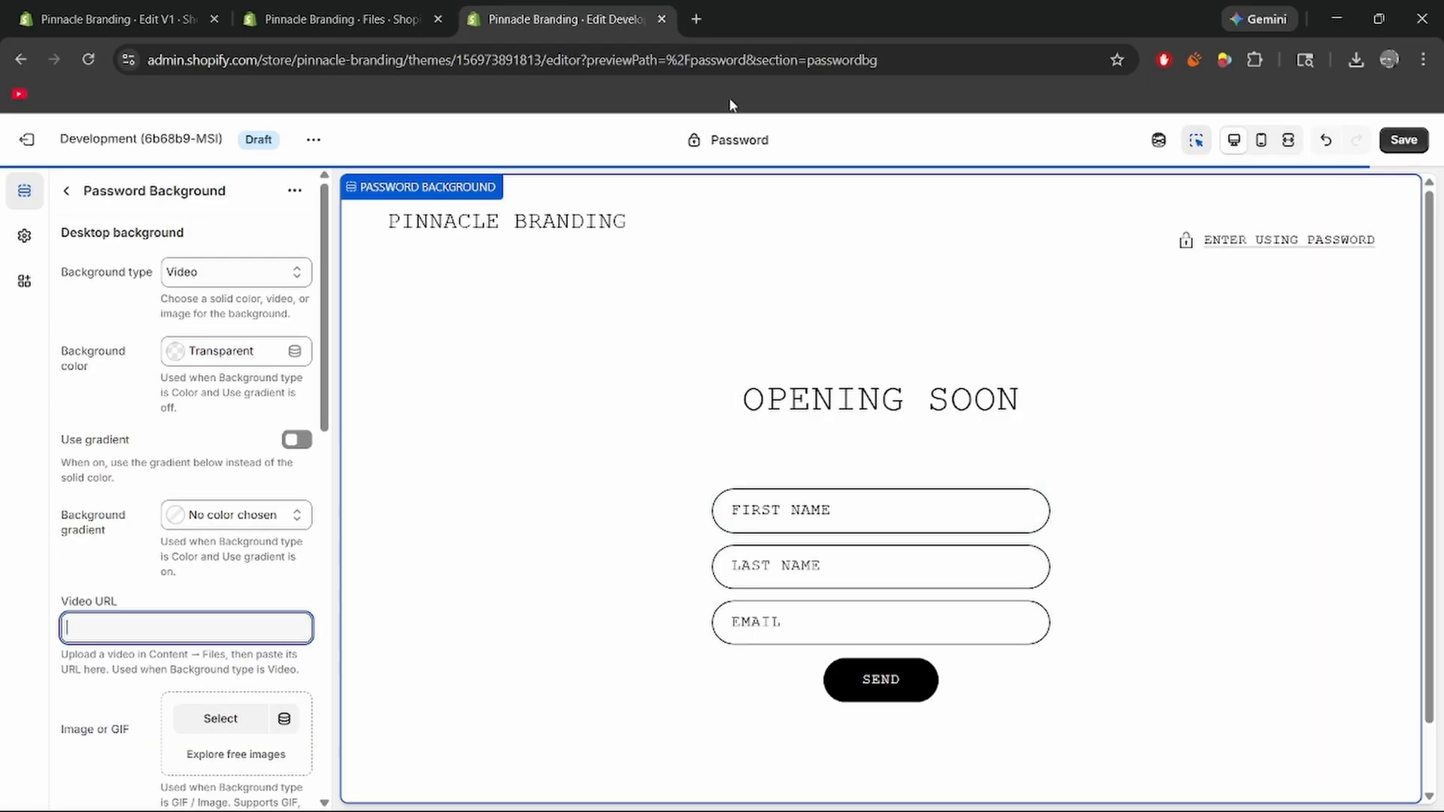
click(132, 19)
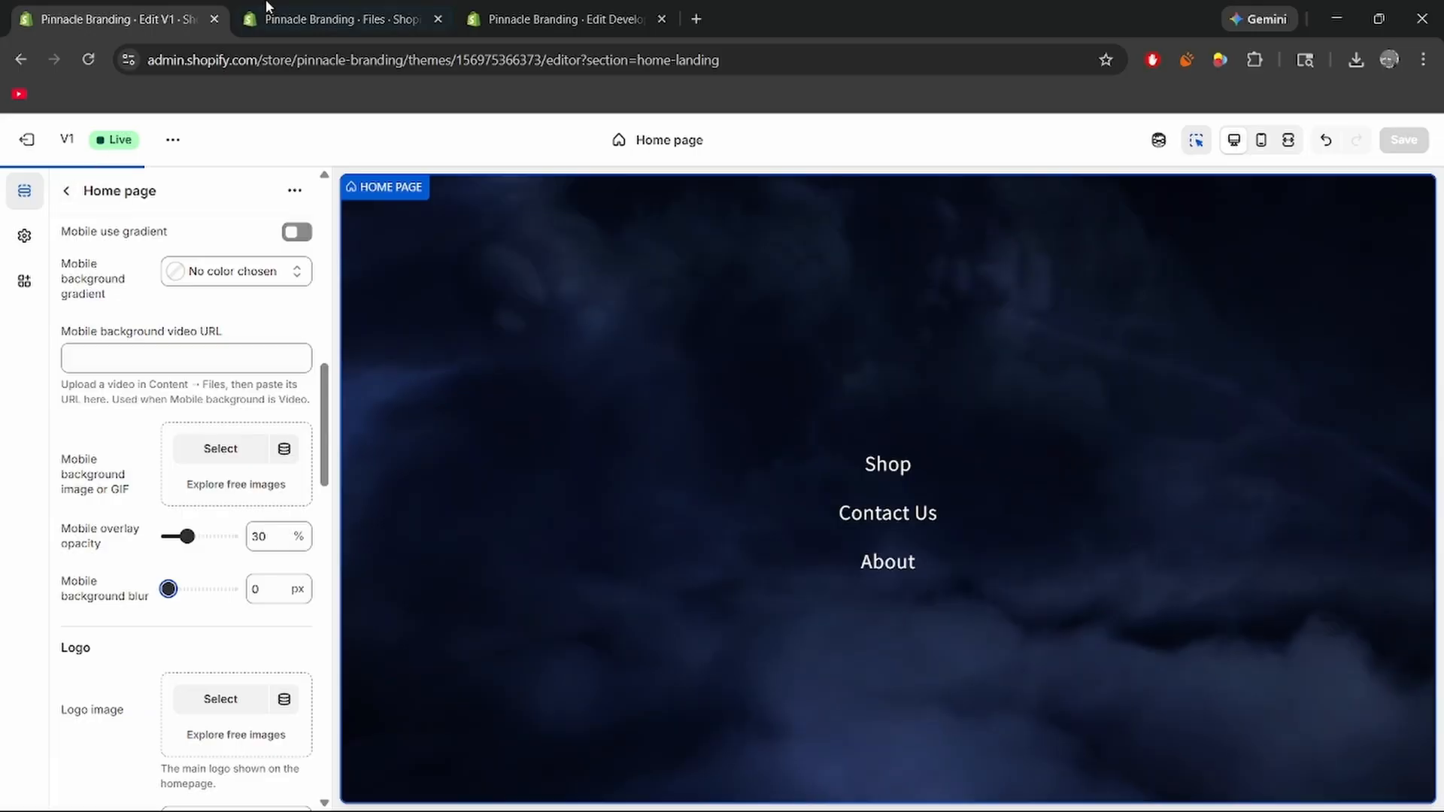
click(316, 19)
scroll(420, 480, down, 3)
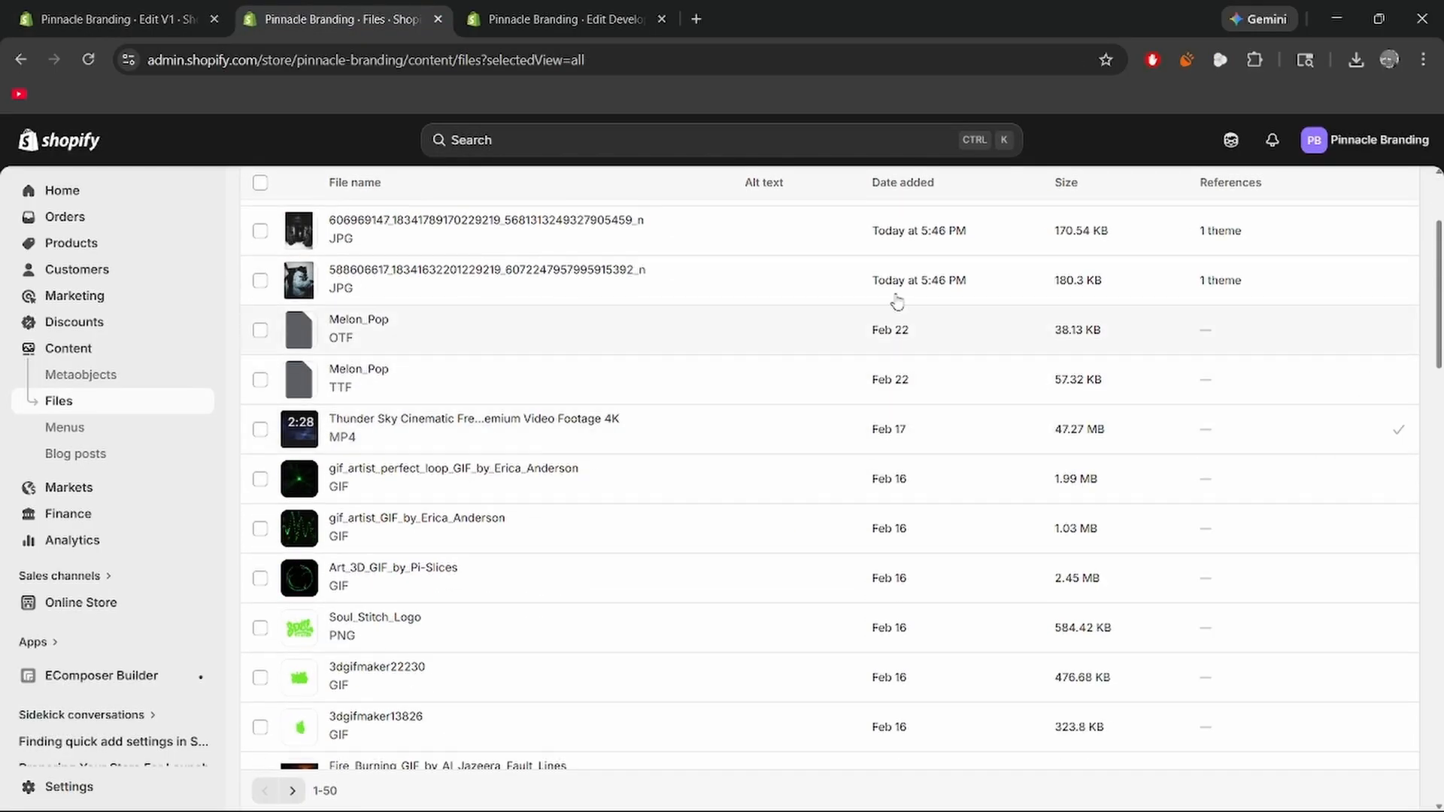
click(613, 9)
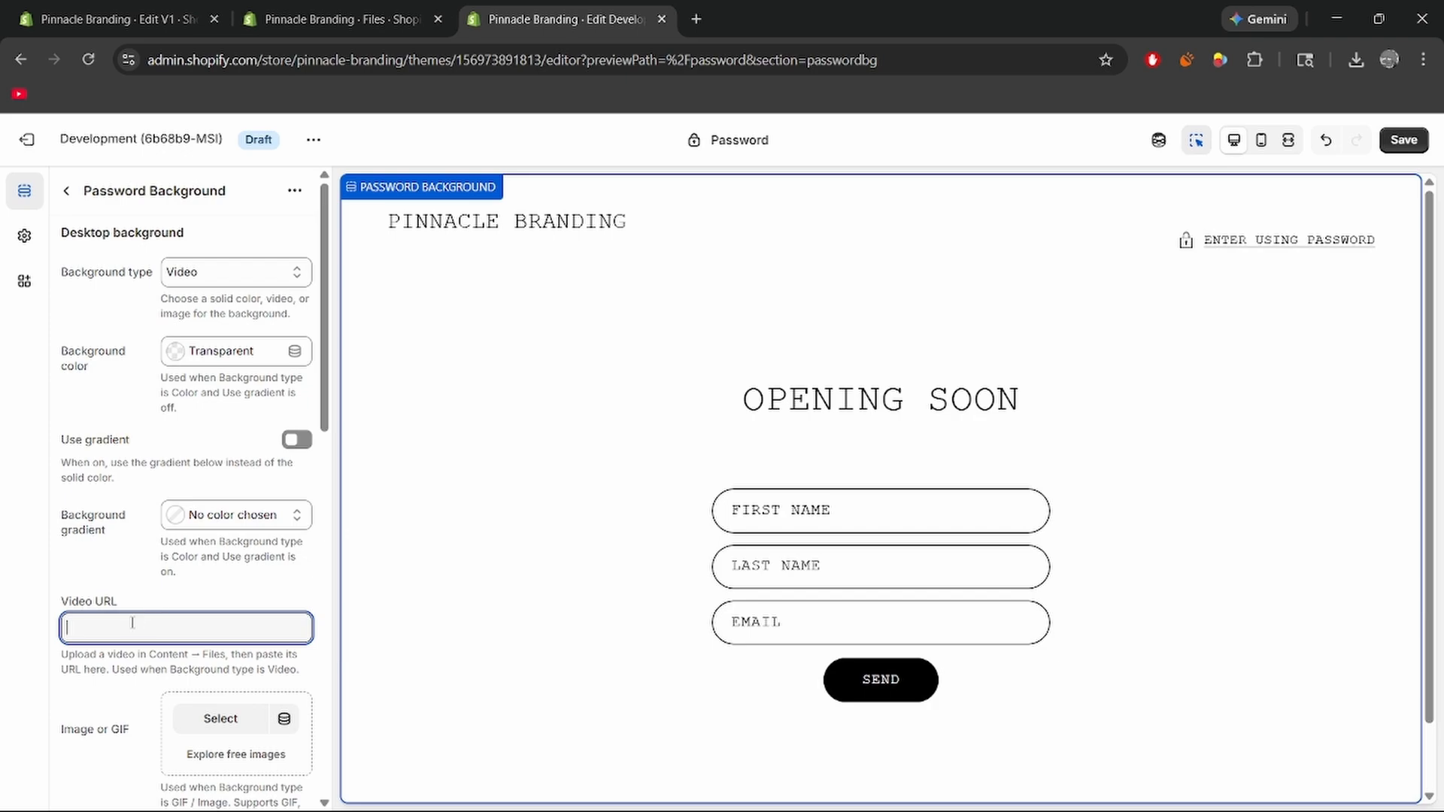
key(F11)
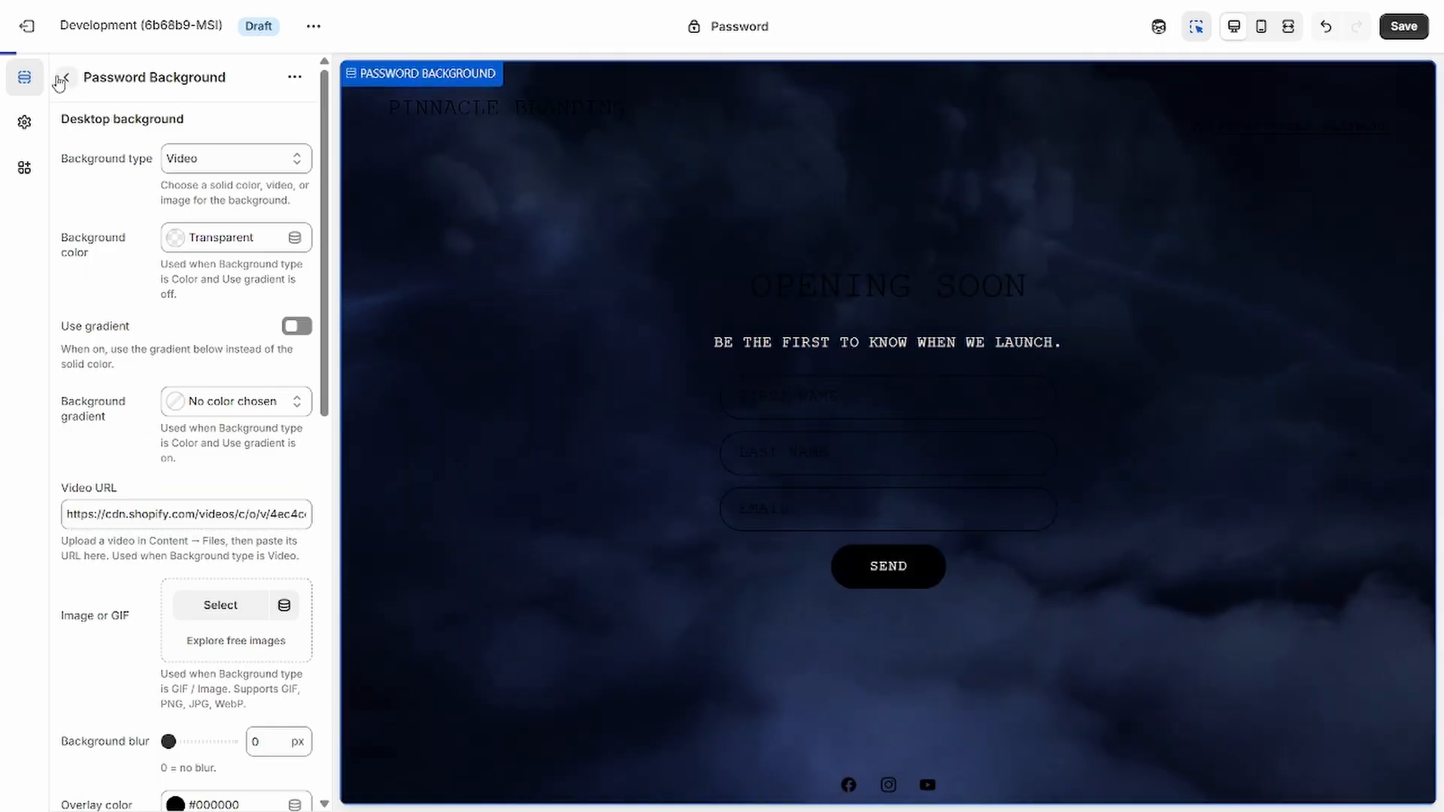
click(63, 79)
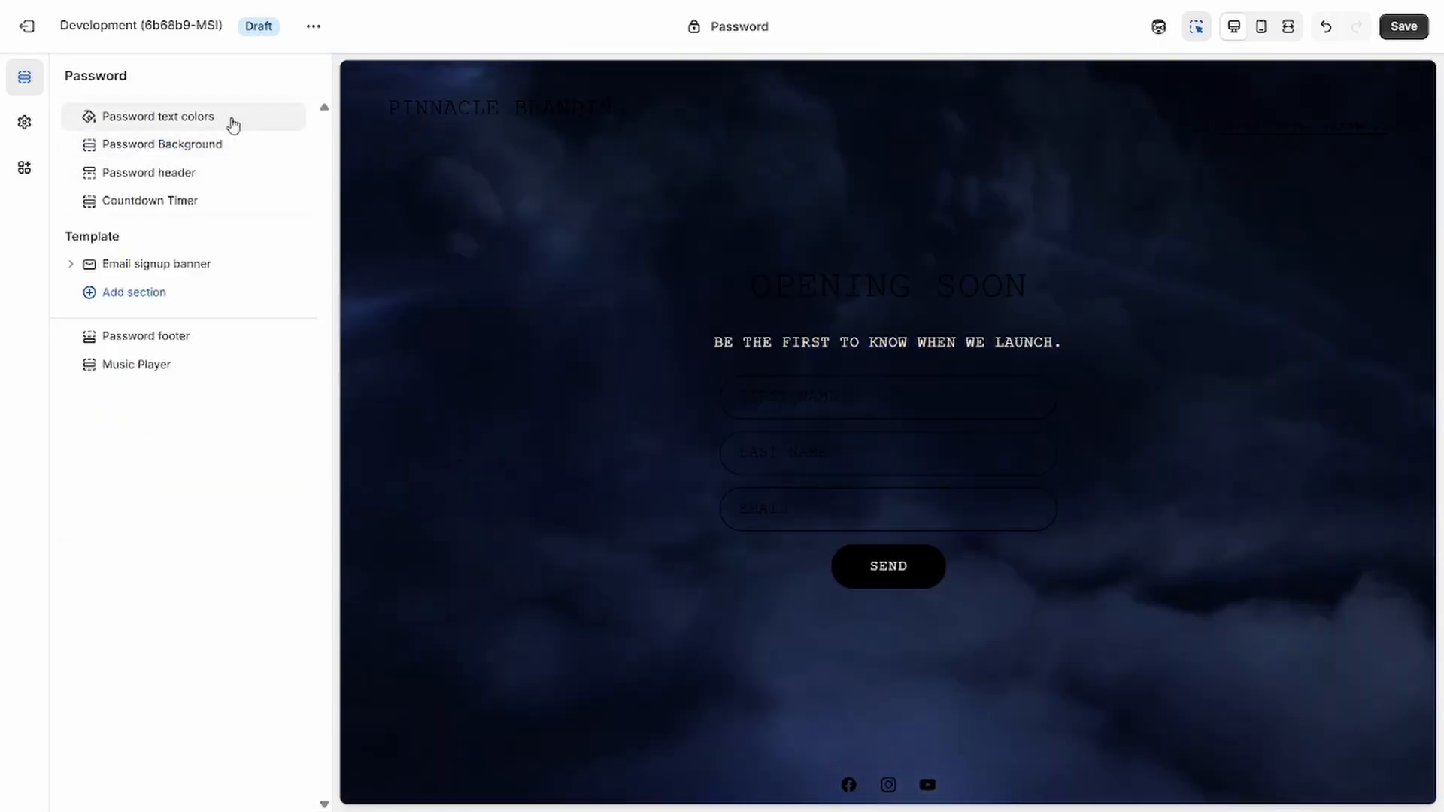
- Change the password page's text color to white (#FFFFFF)
click(233, 125)
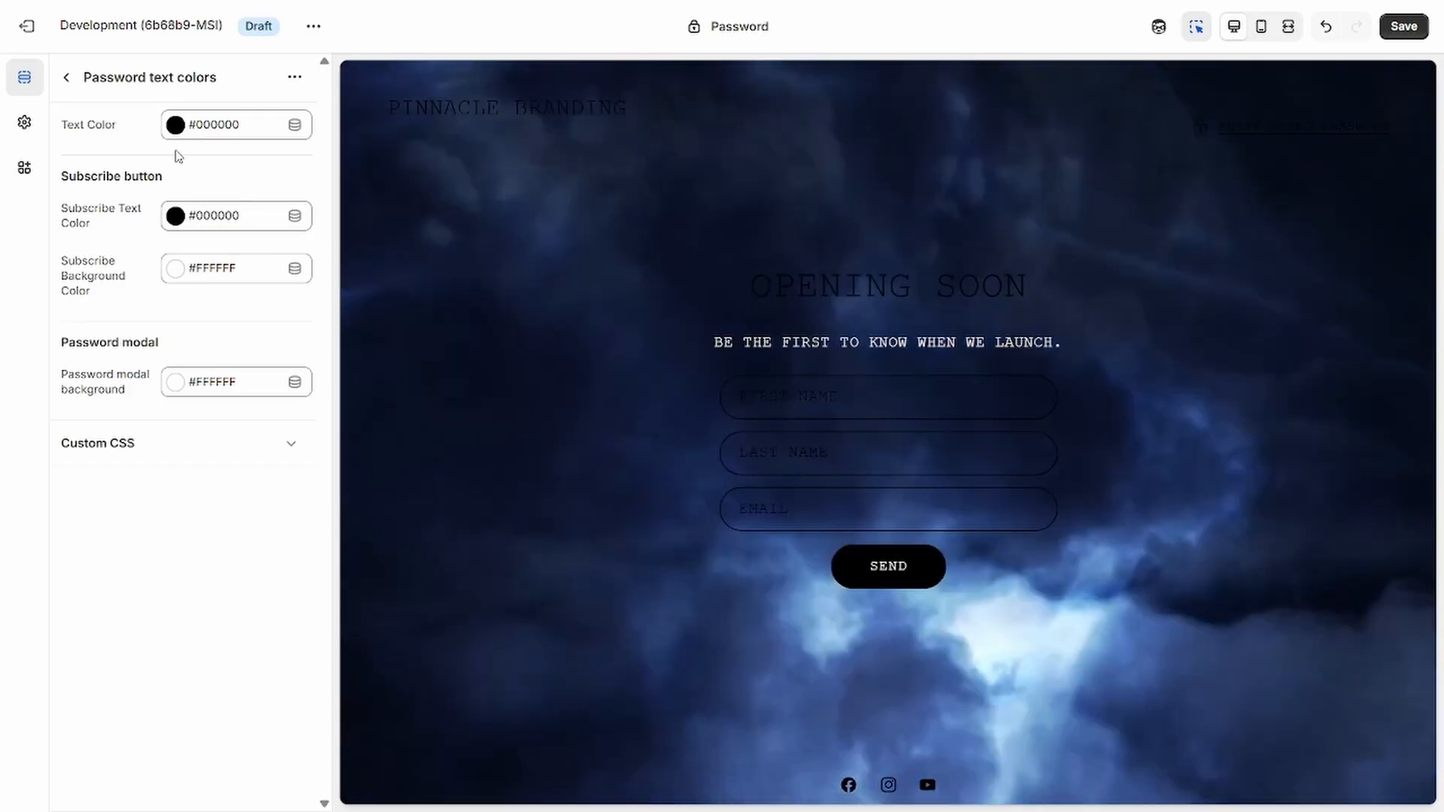
click(177, 126)
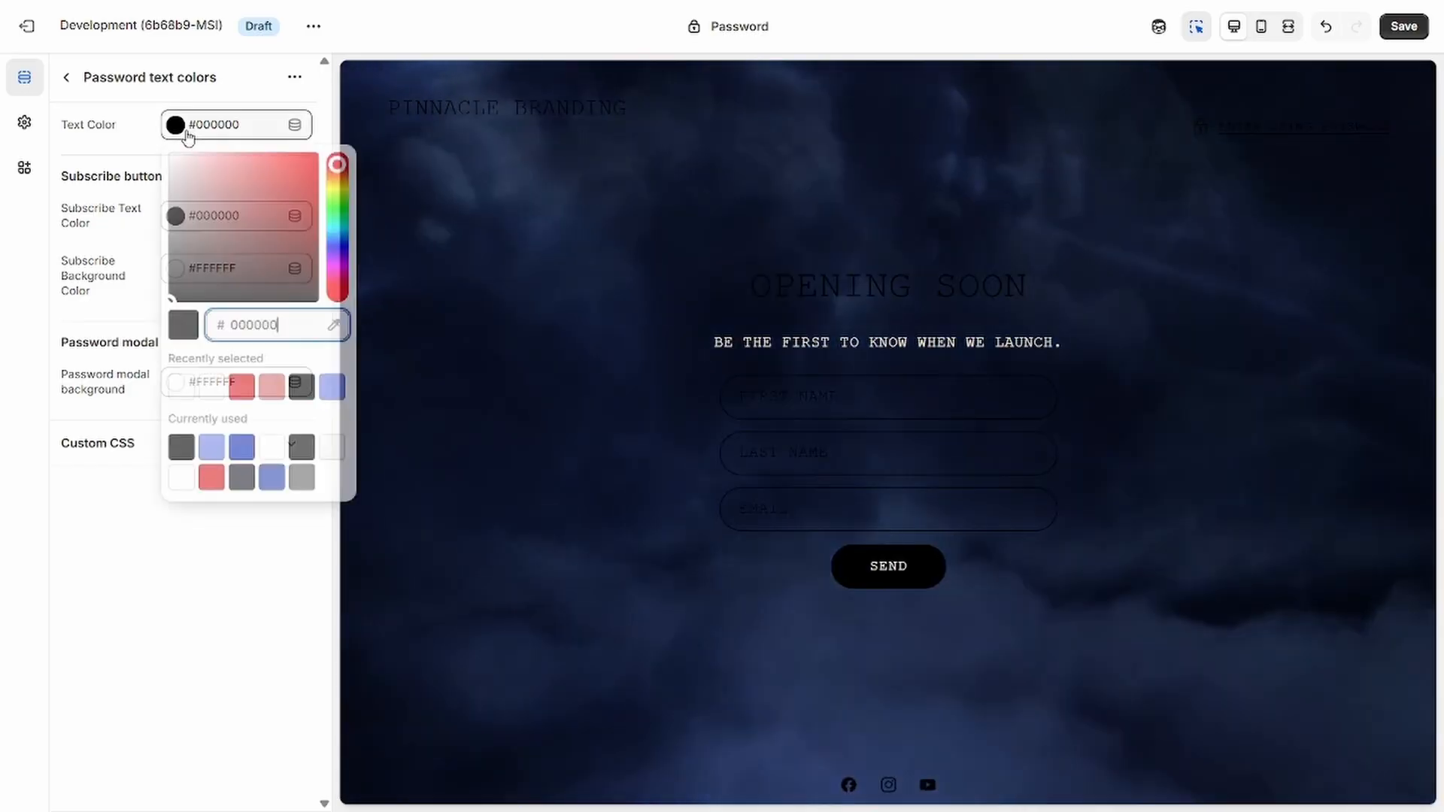
click(198, 167)
drag(183, 167, 130, 154)
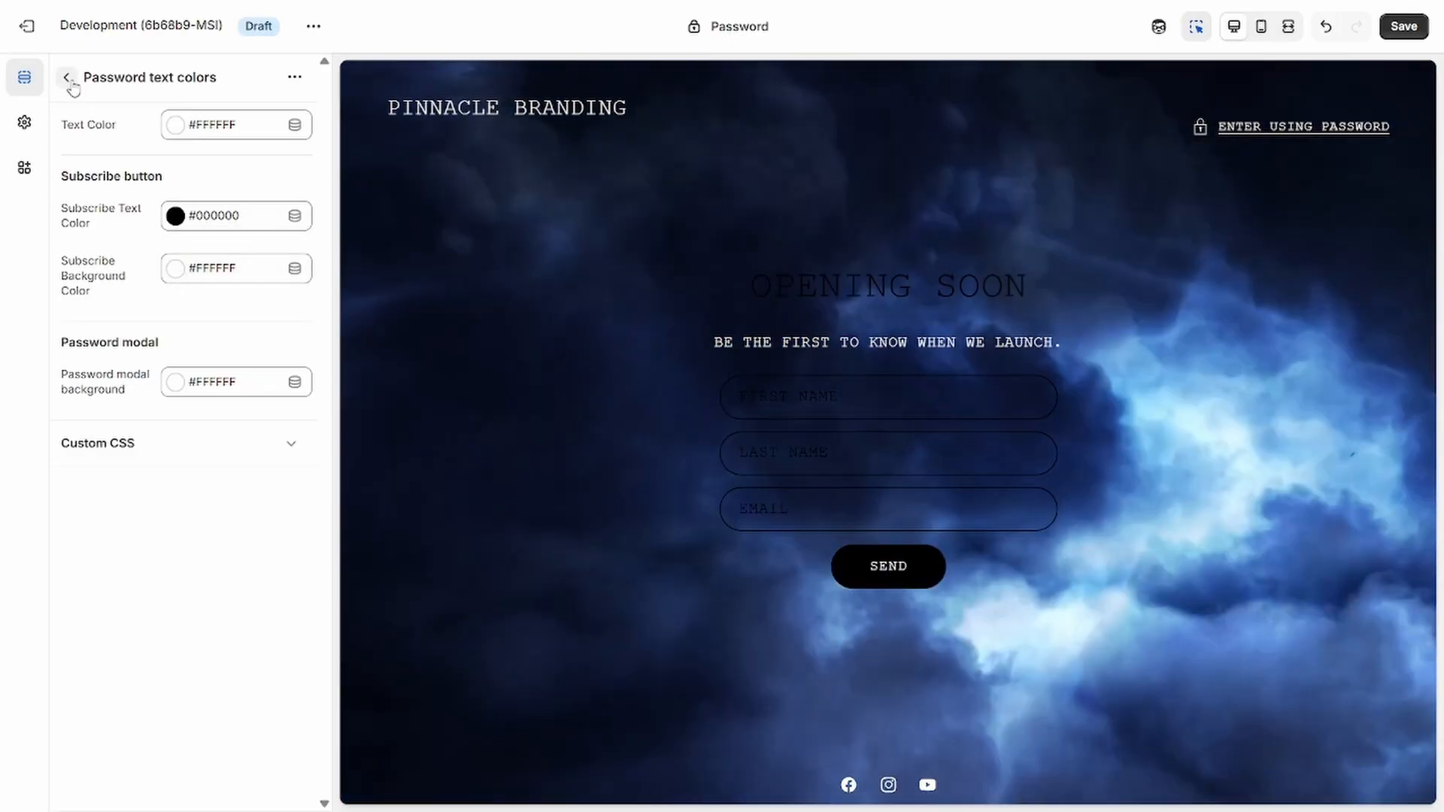
click(66, 76)
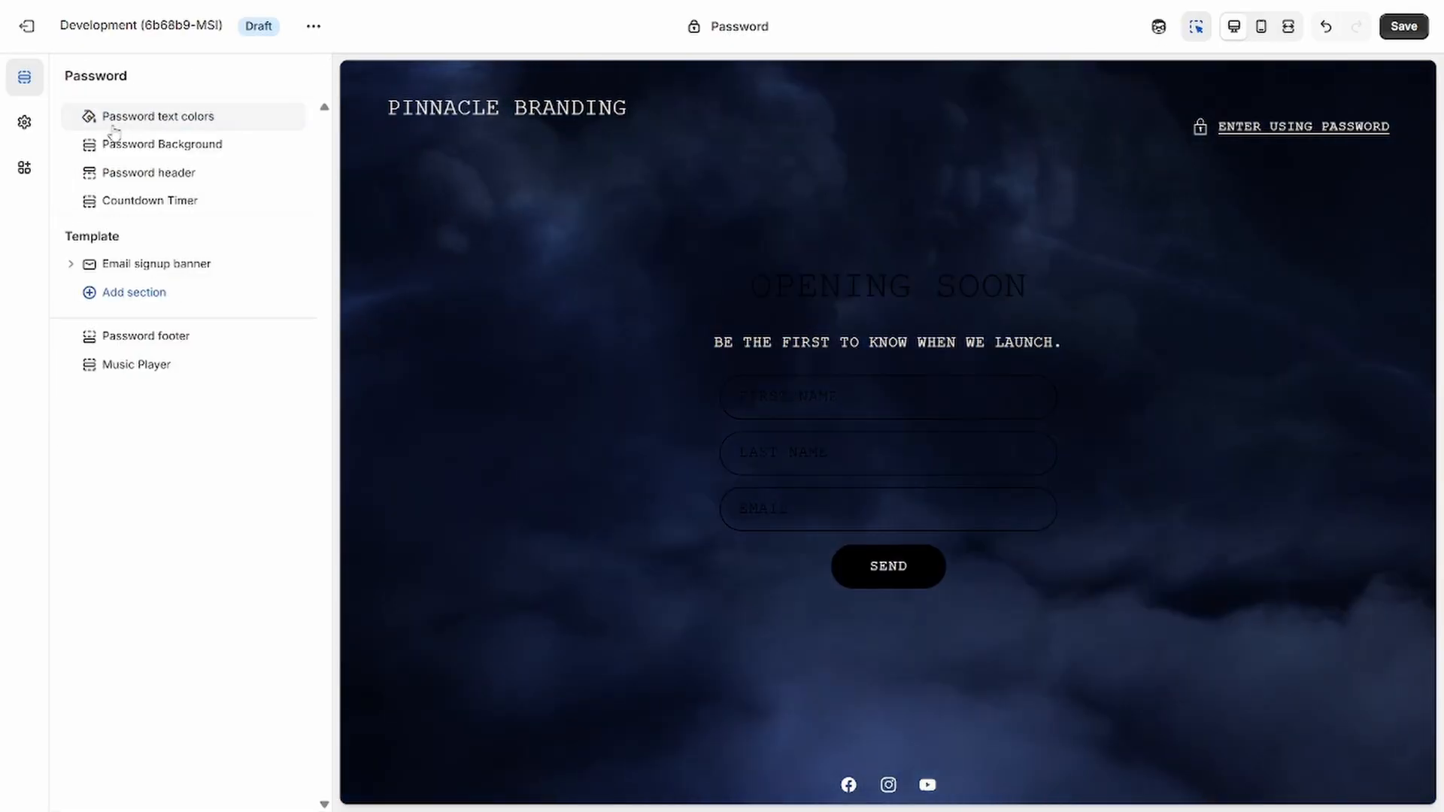
click(228, 153)
click(67, 78)
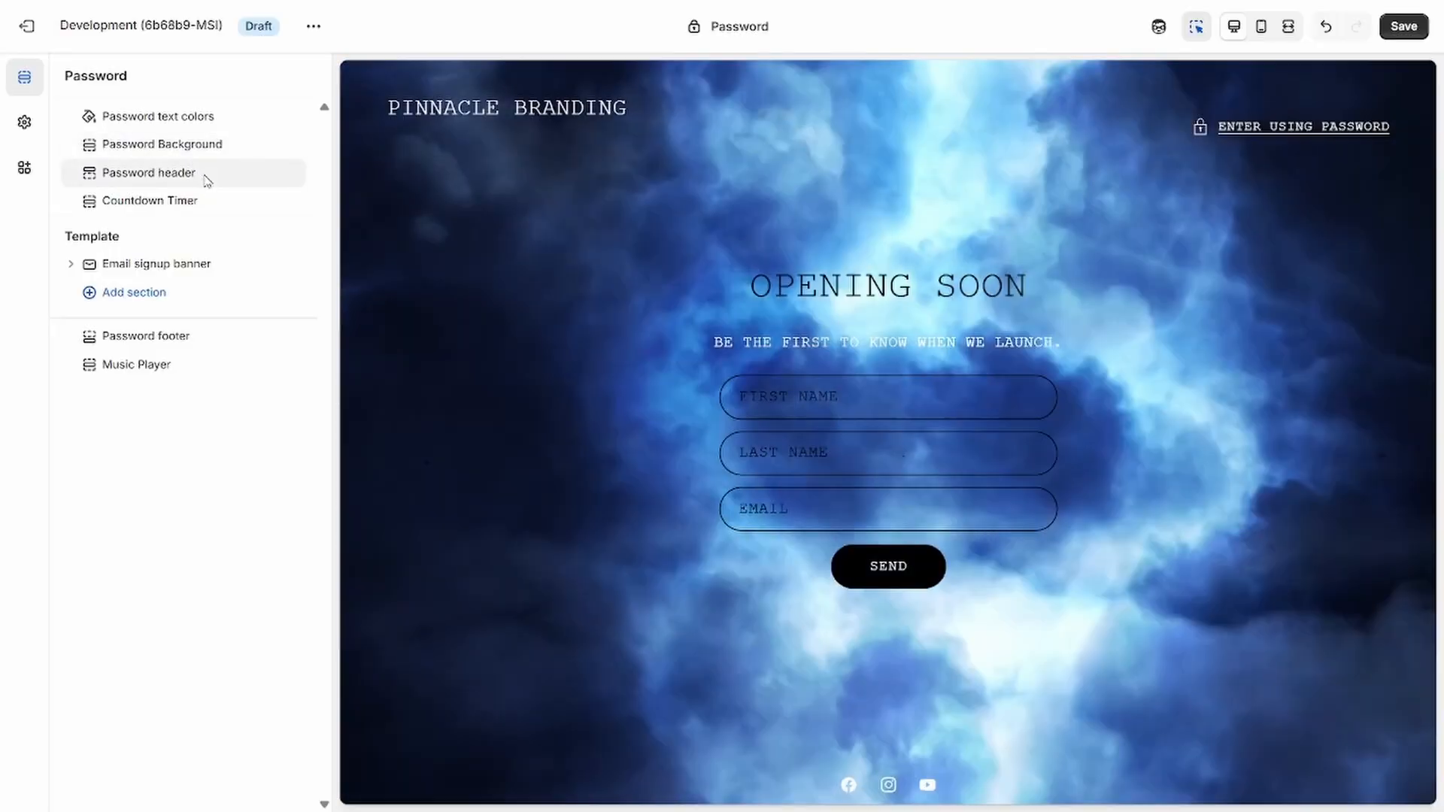
- Use the Future World GIF 3dgifmaker99928 as the password header's logo image
click(207, 180)
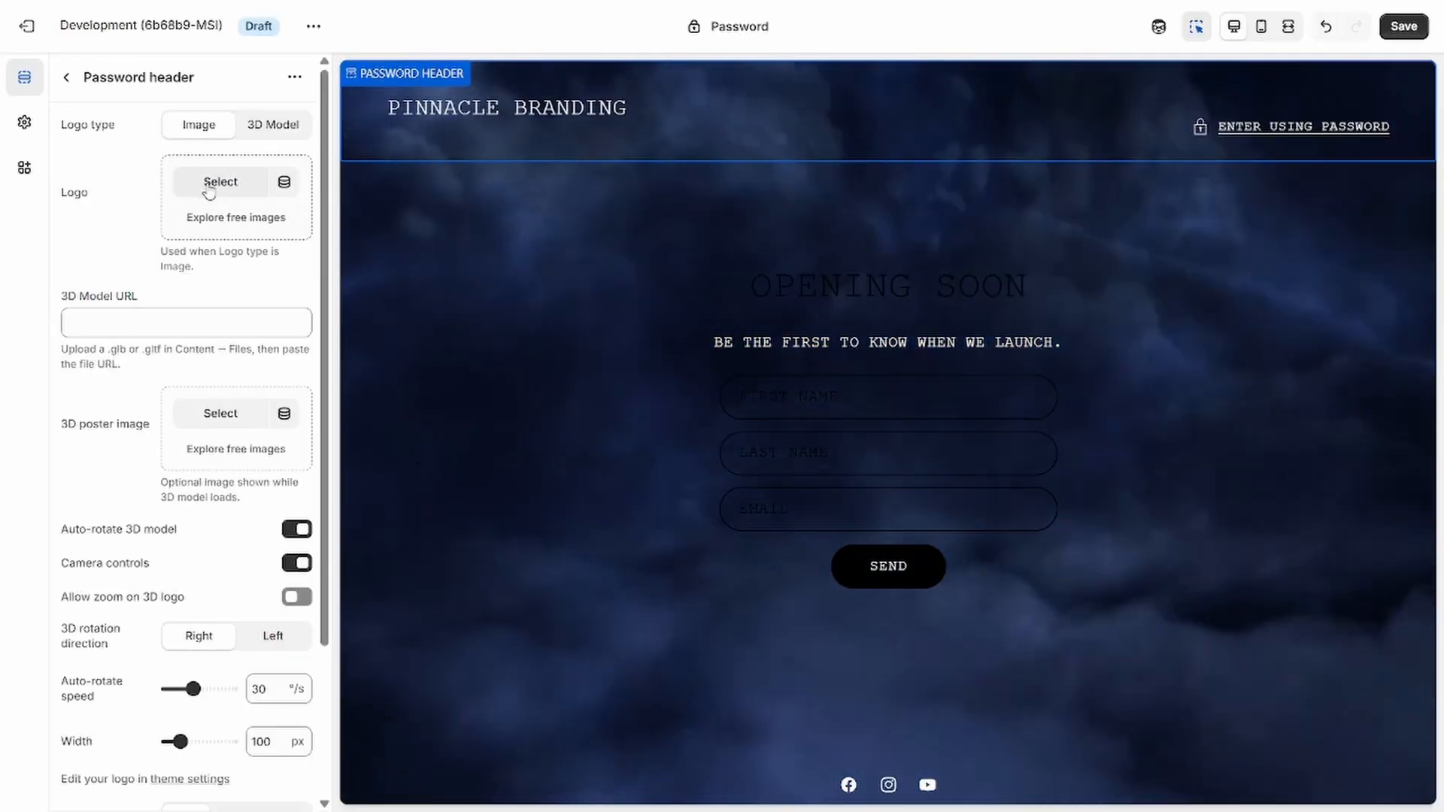
click(210, 189)
scroll(646, 452, down, 5)
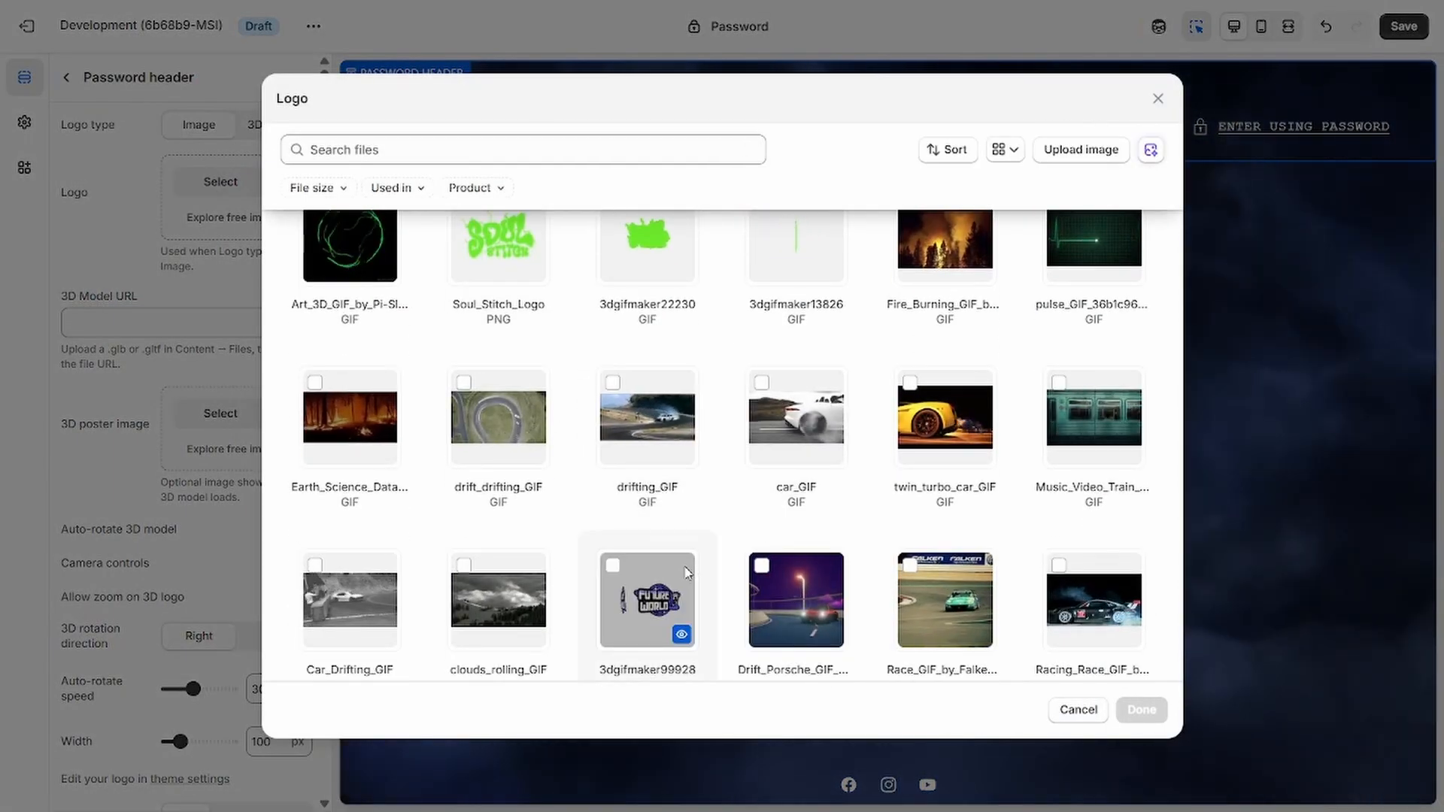
click(1126, 706)
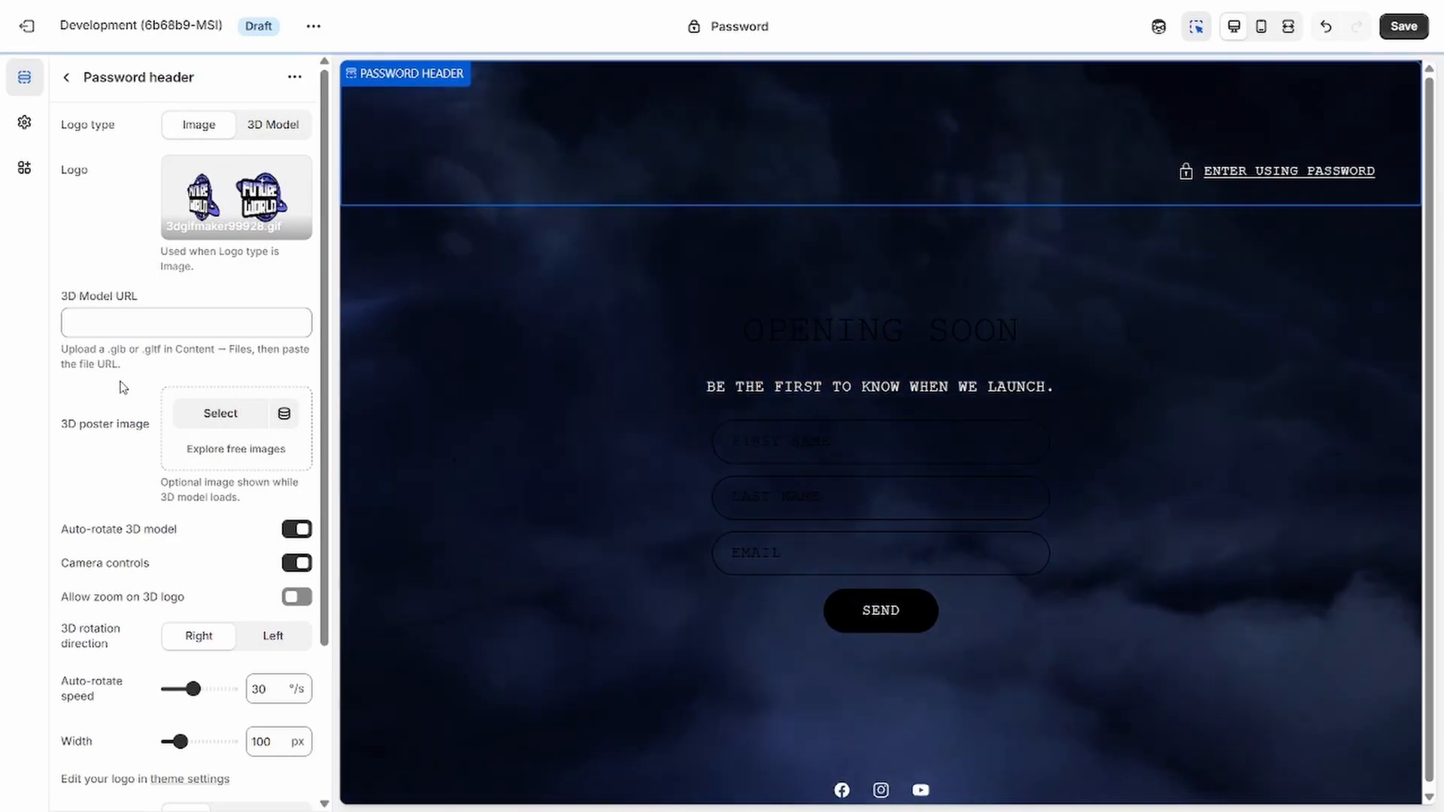
scroll(113, 316, down, 3)
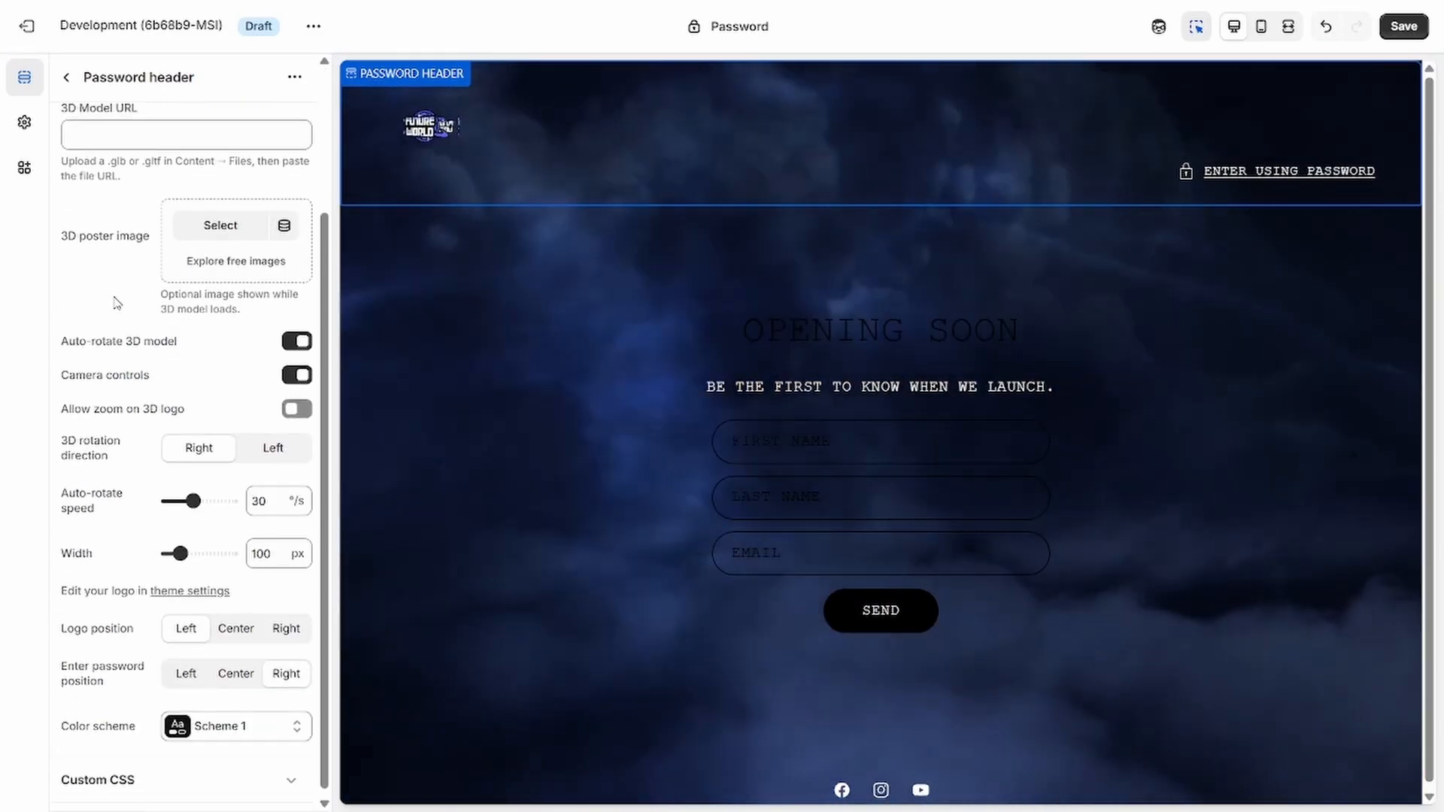
scroll(106, 286, up, 3)
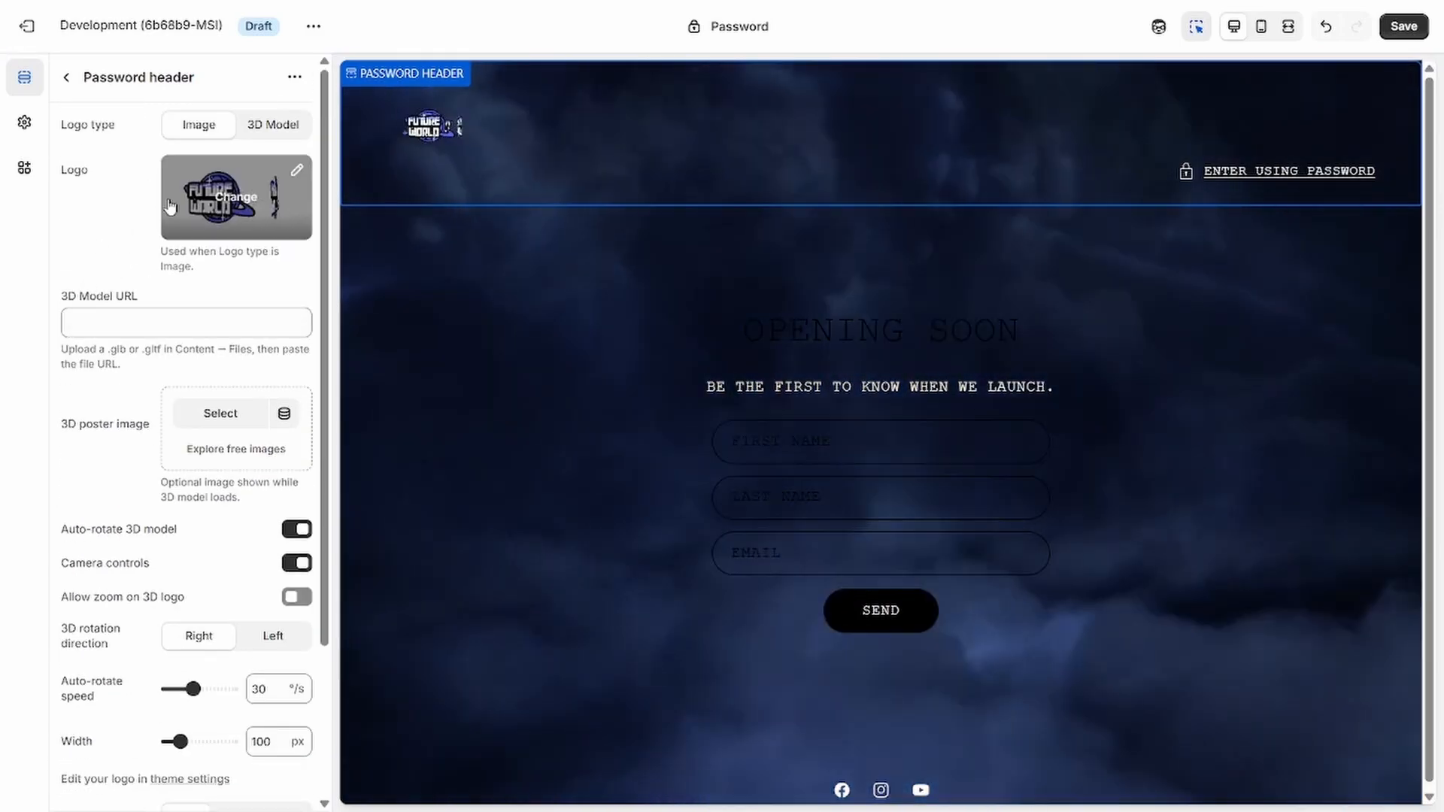
- Set the password header's logo width to 170 px and center both the logo and the enter-password link
scroll(128, 240, down, 3)
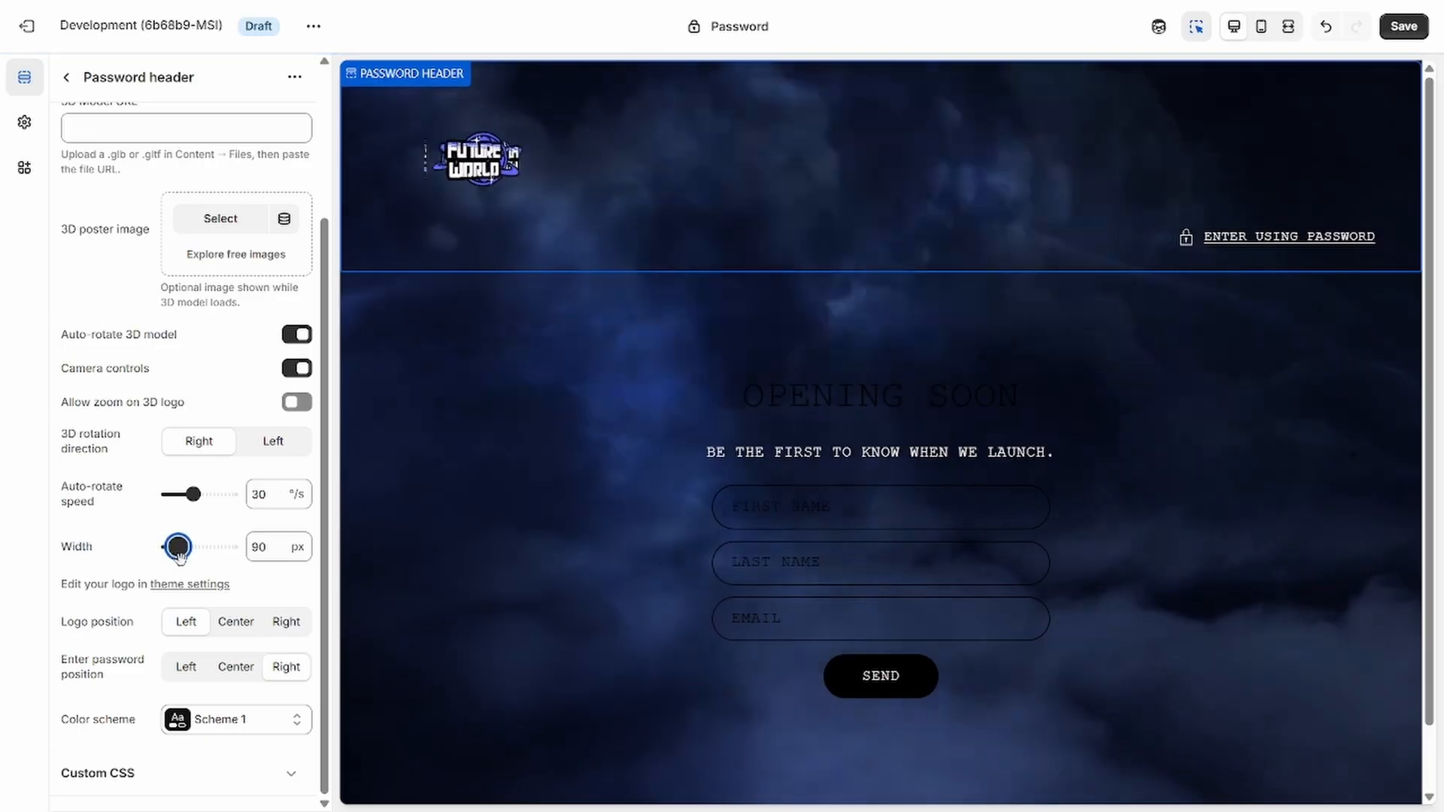
drag(195, 555, 198, 554)
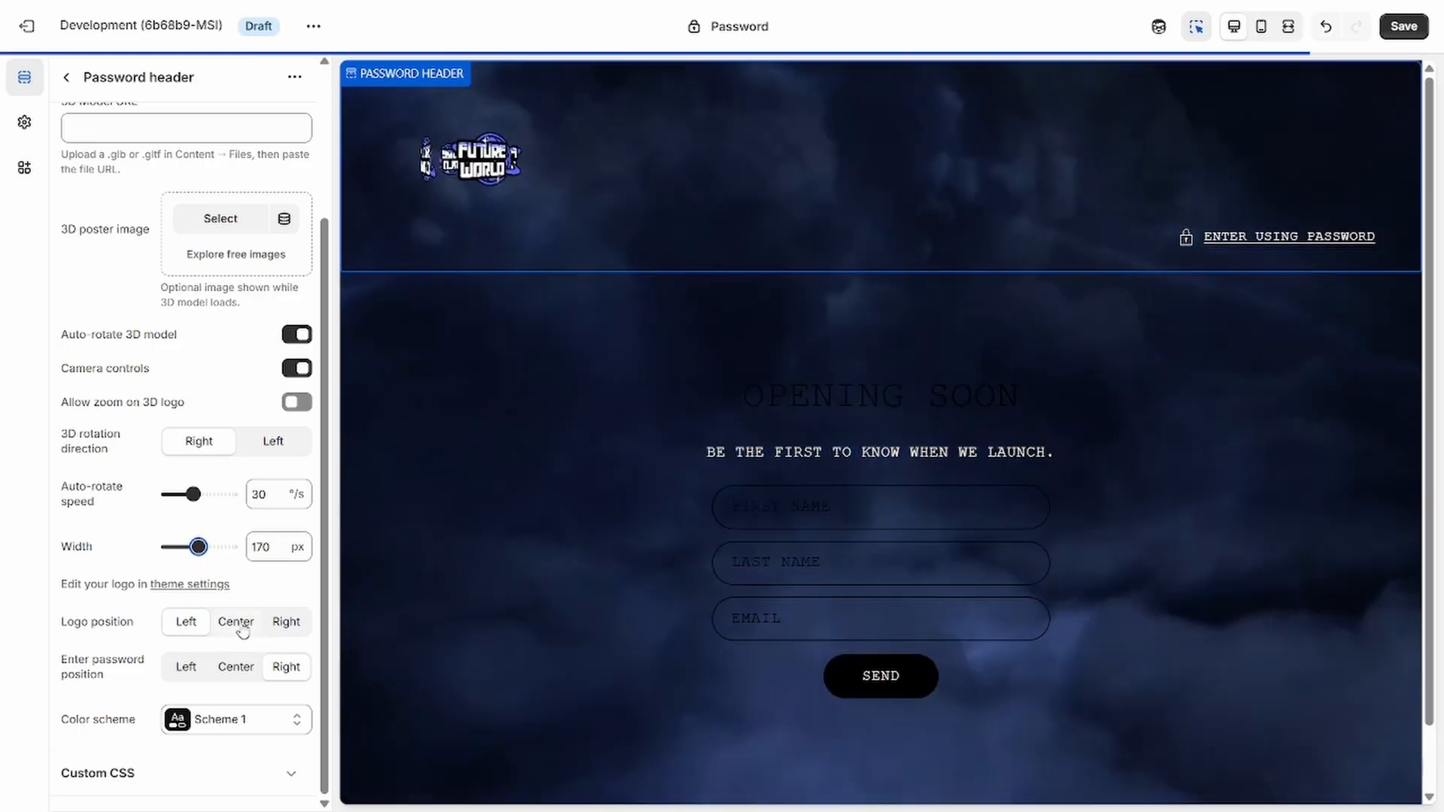
click(239, 623)
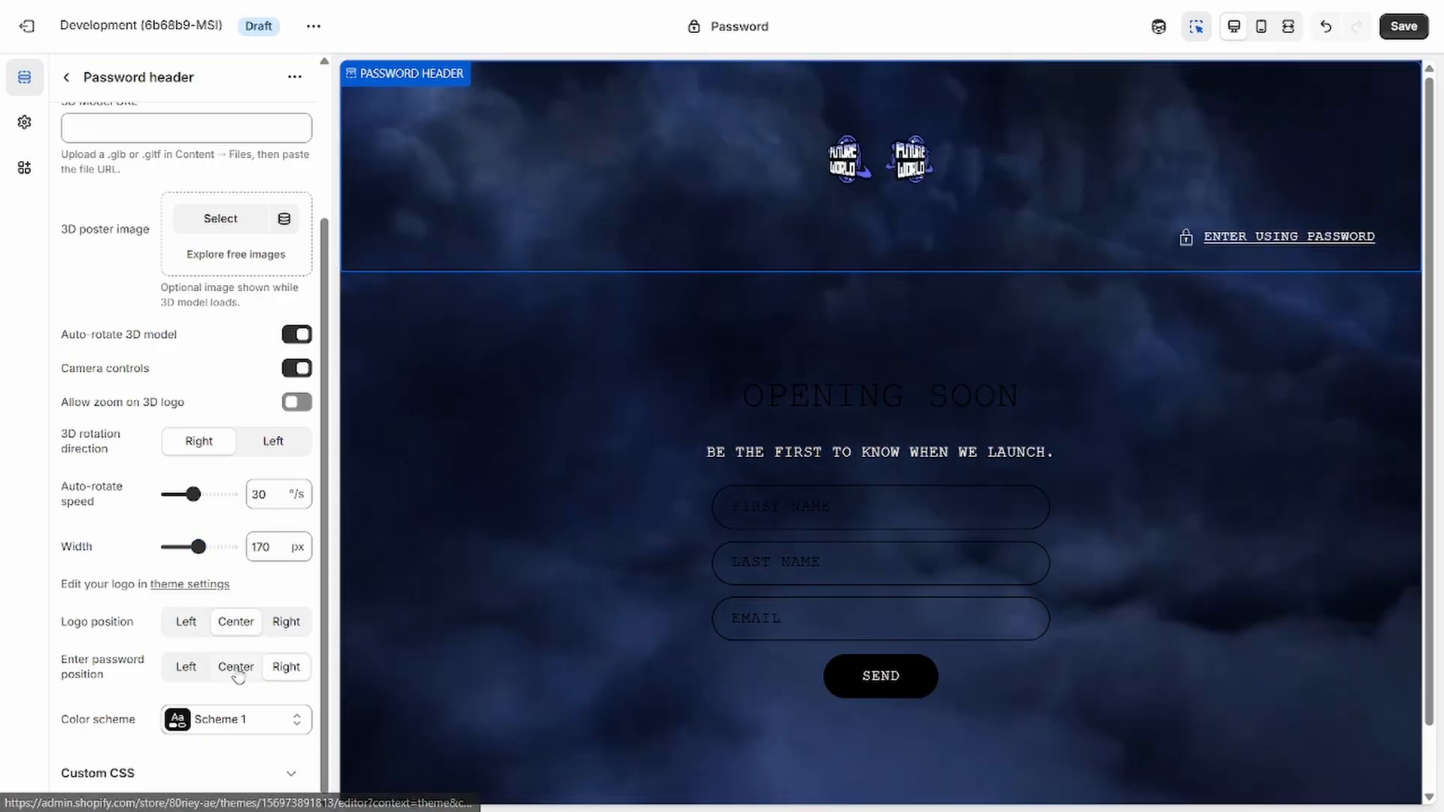
click(241, 675)
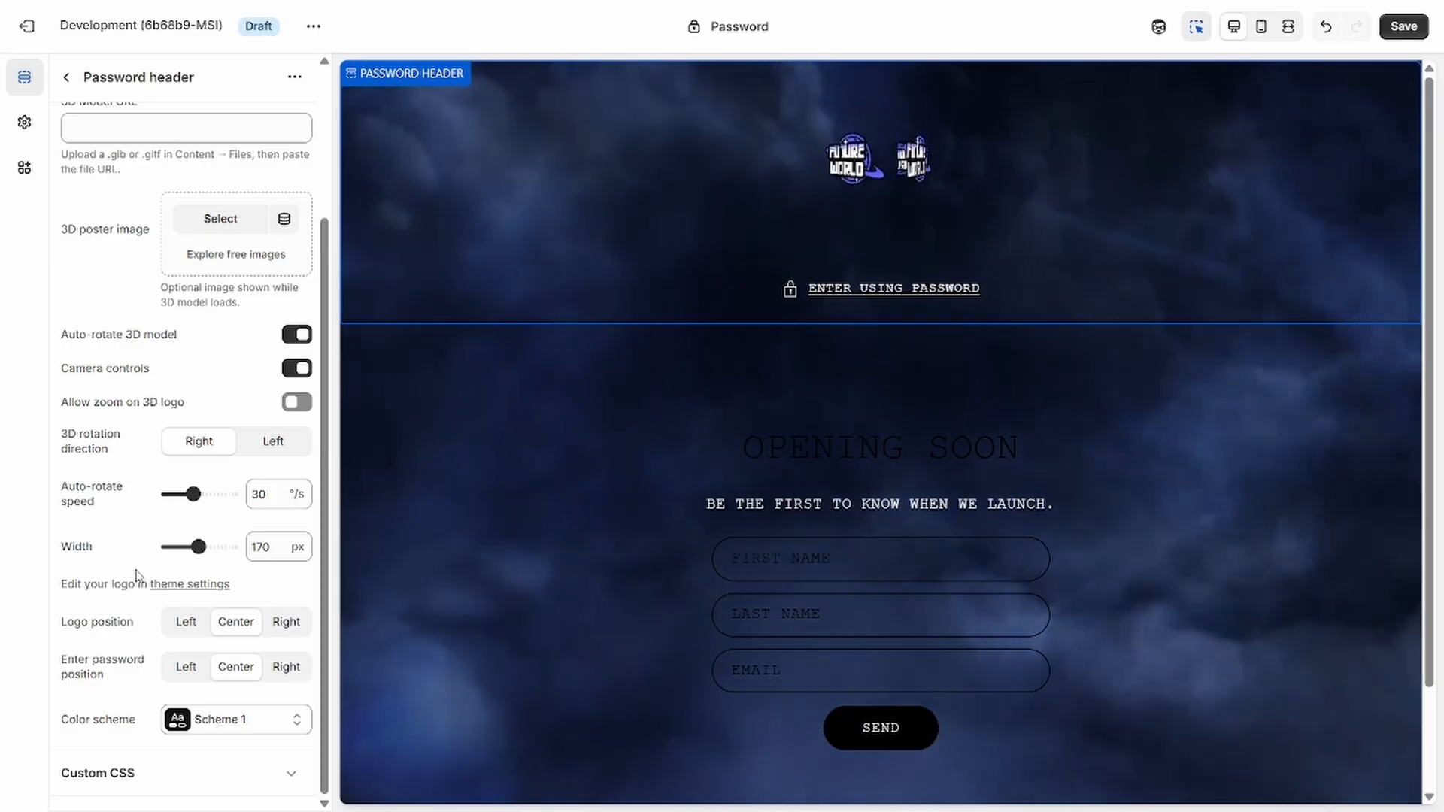
scroll(692, 410, down, 2)
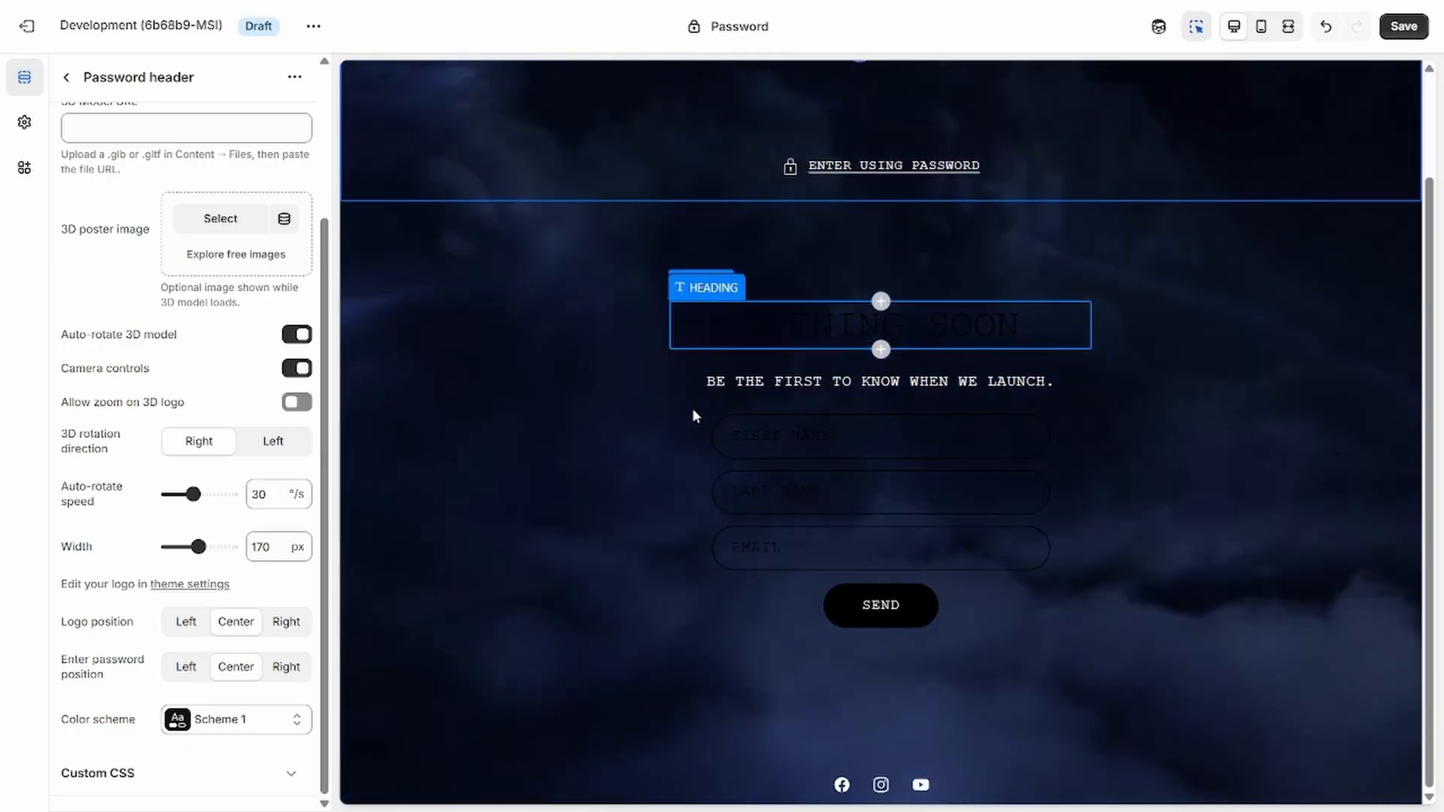
click(688, 409)
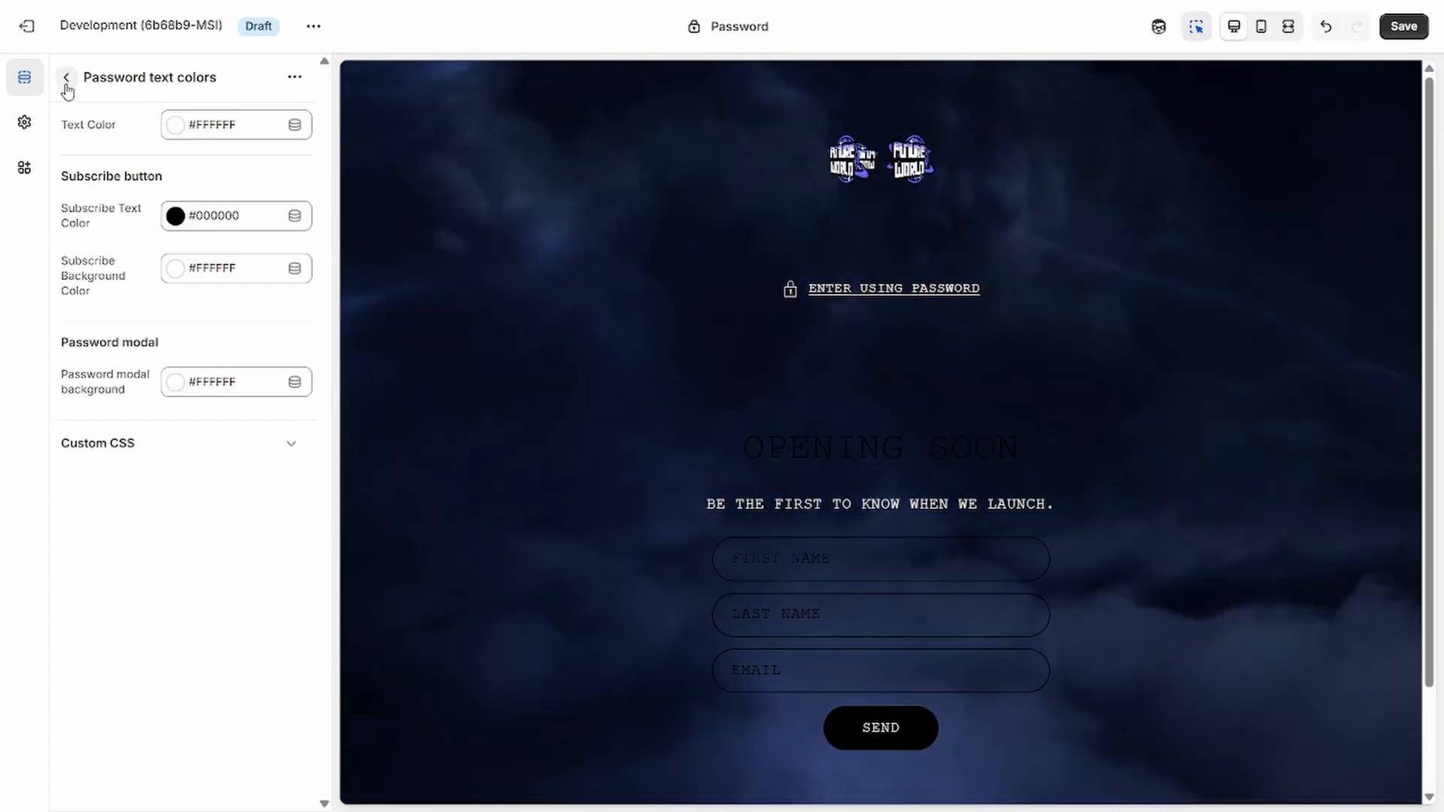
click(67, 77)
click(143, 199)
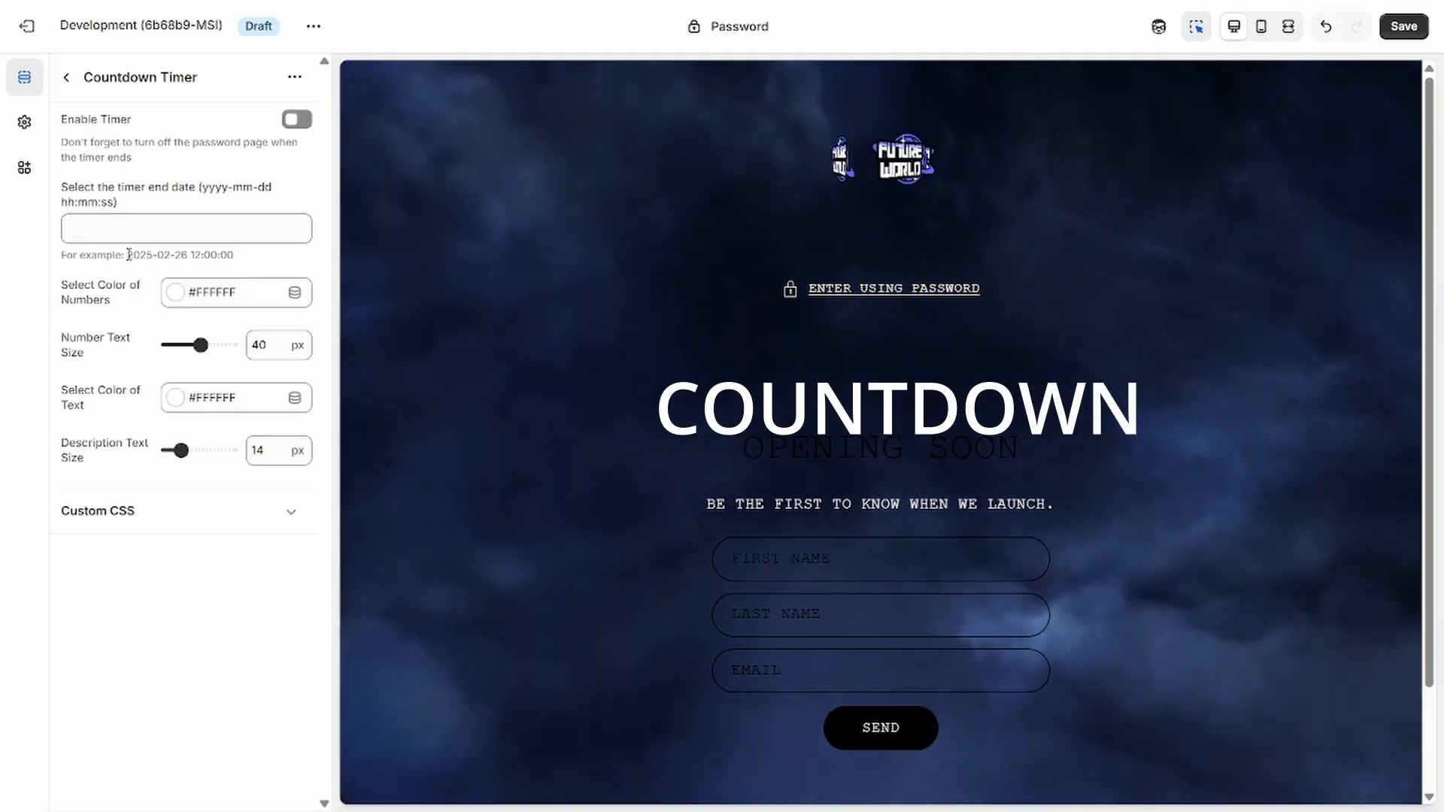
drag(127, 258, 232, 253)
key(ctrl+c)
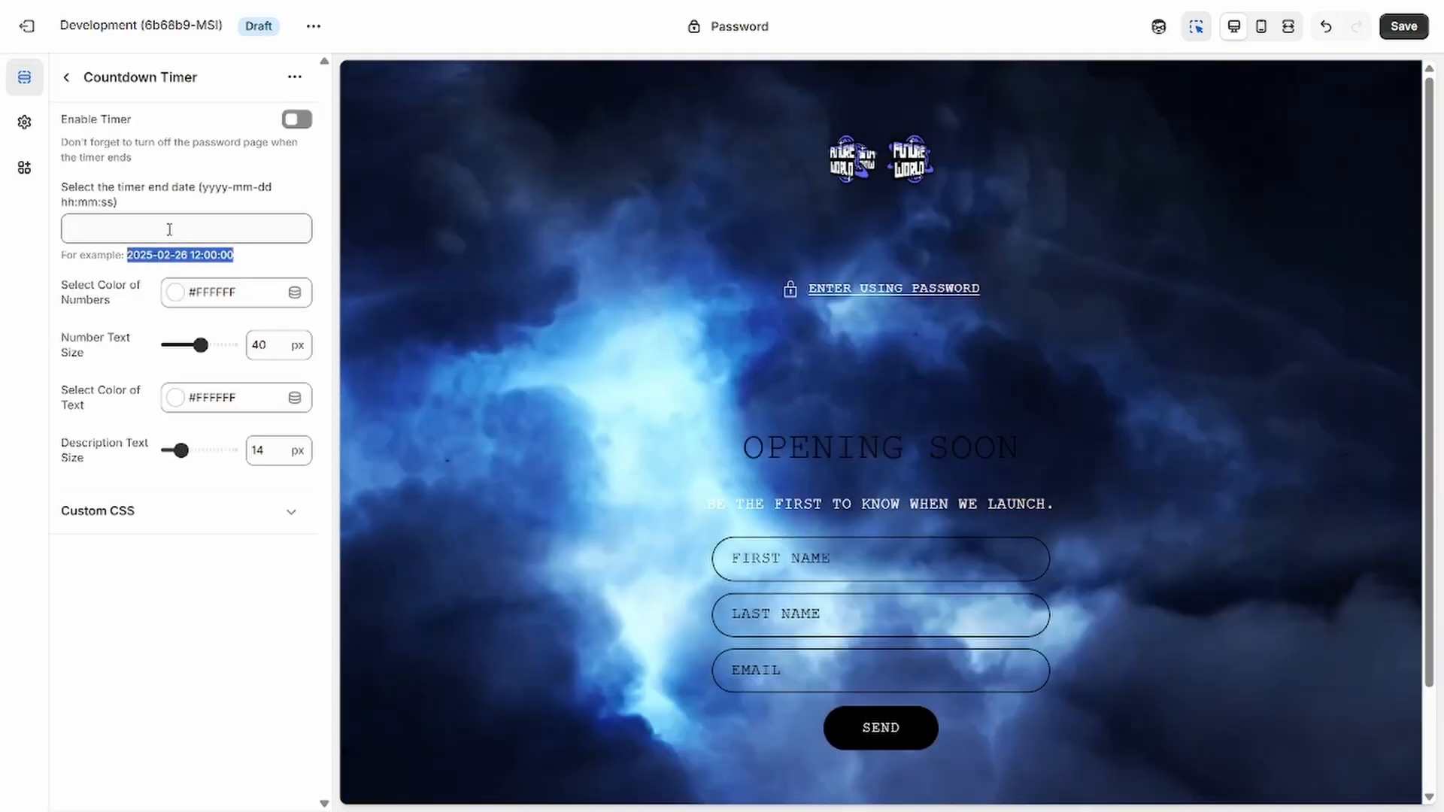
click(154, 227)
key(ctrl+v)
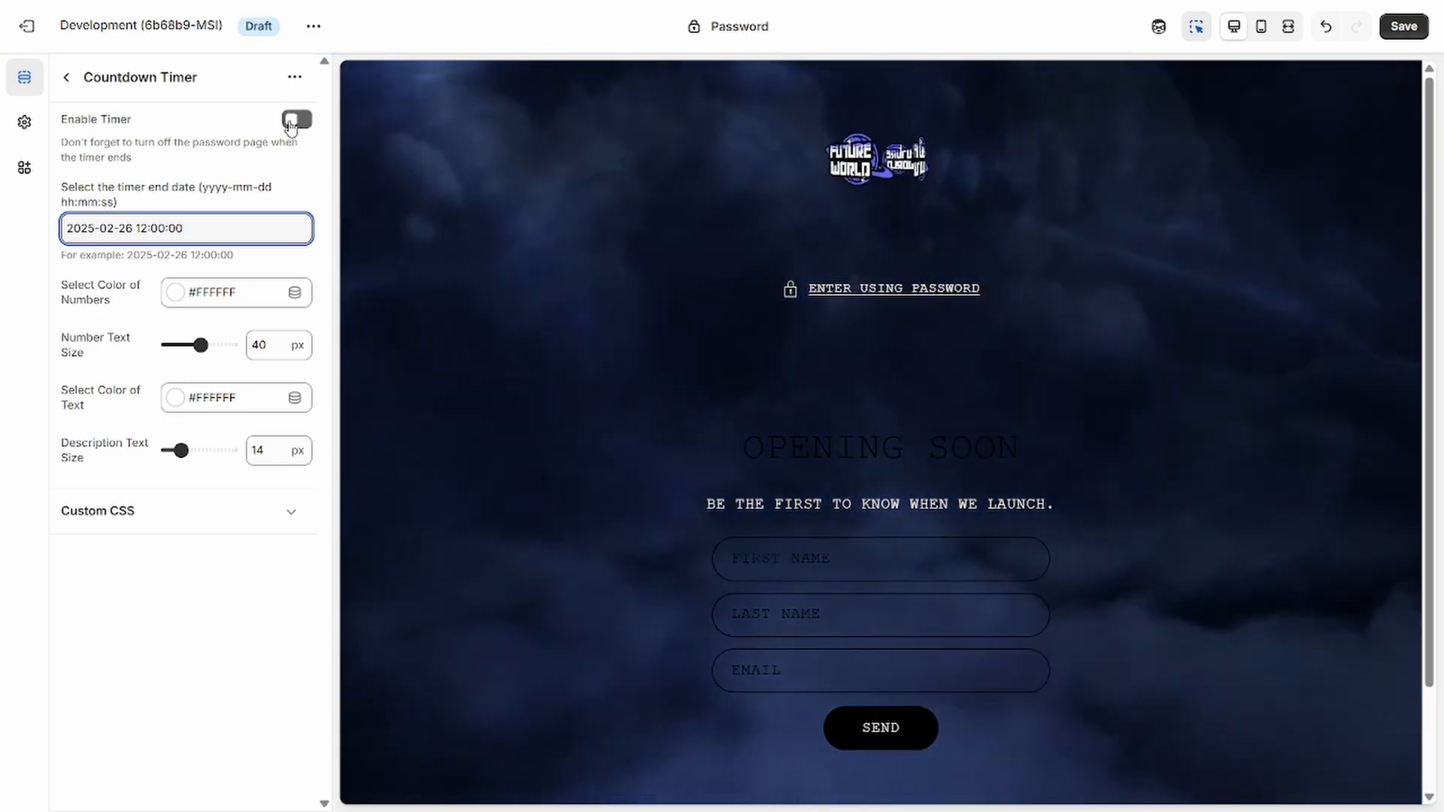
click(292, 122)
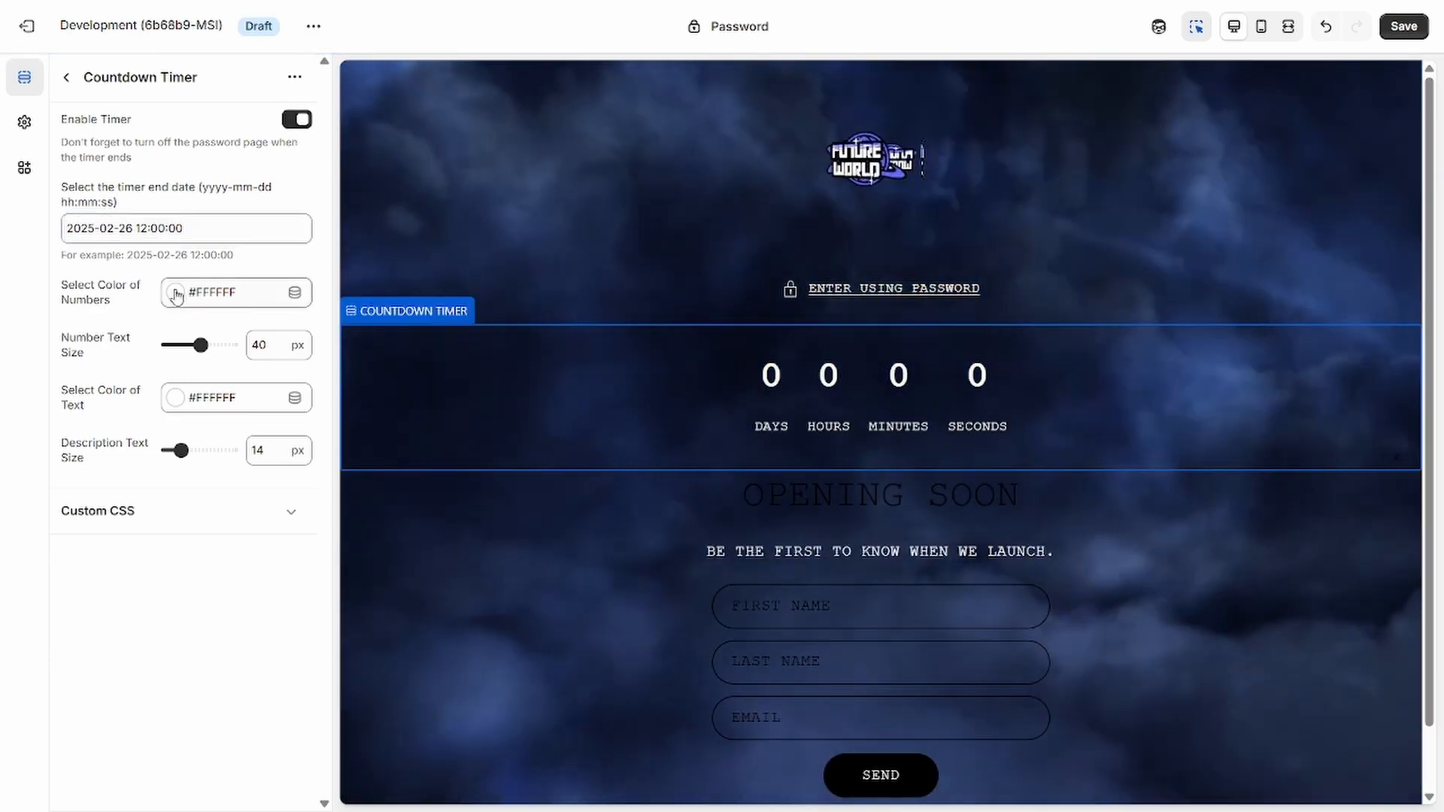
click(97, 231)
key(BackSpace)
text(6)
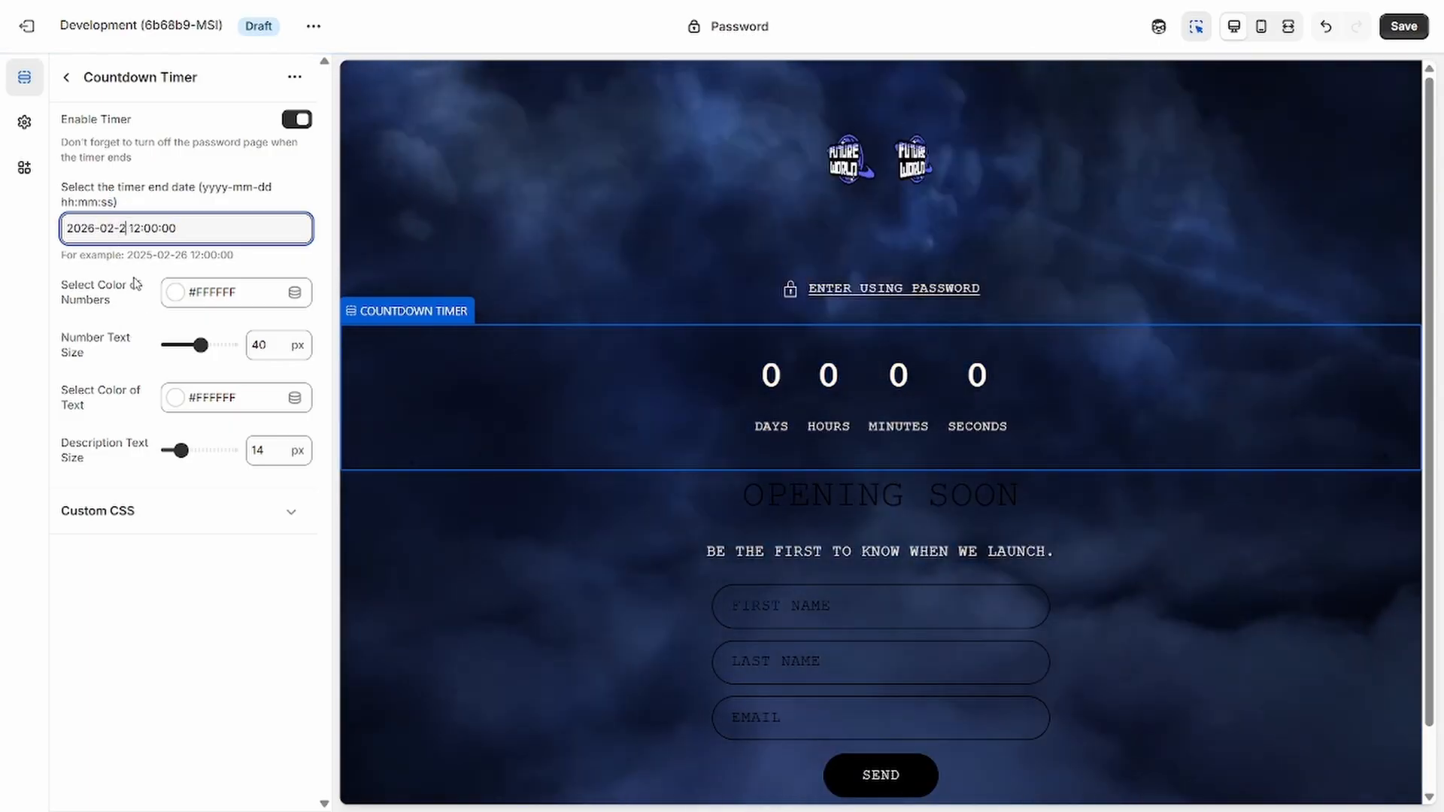
key(BackSpace)
text(8)
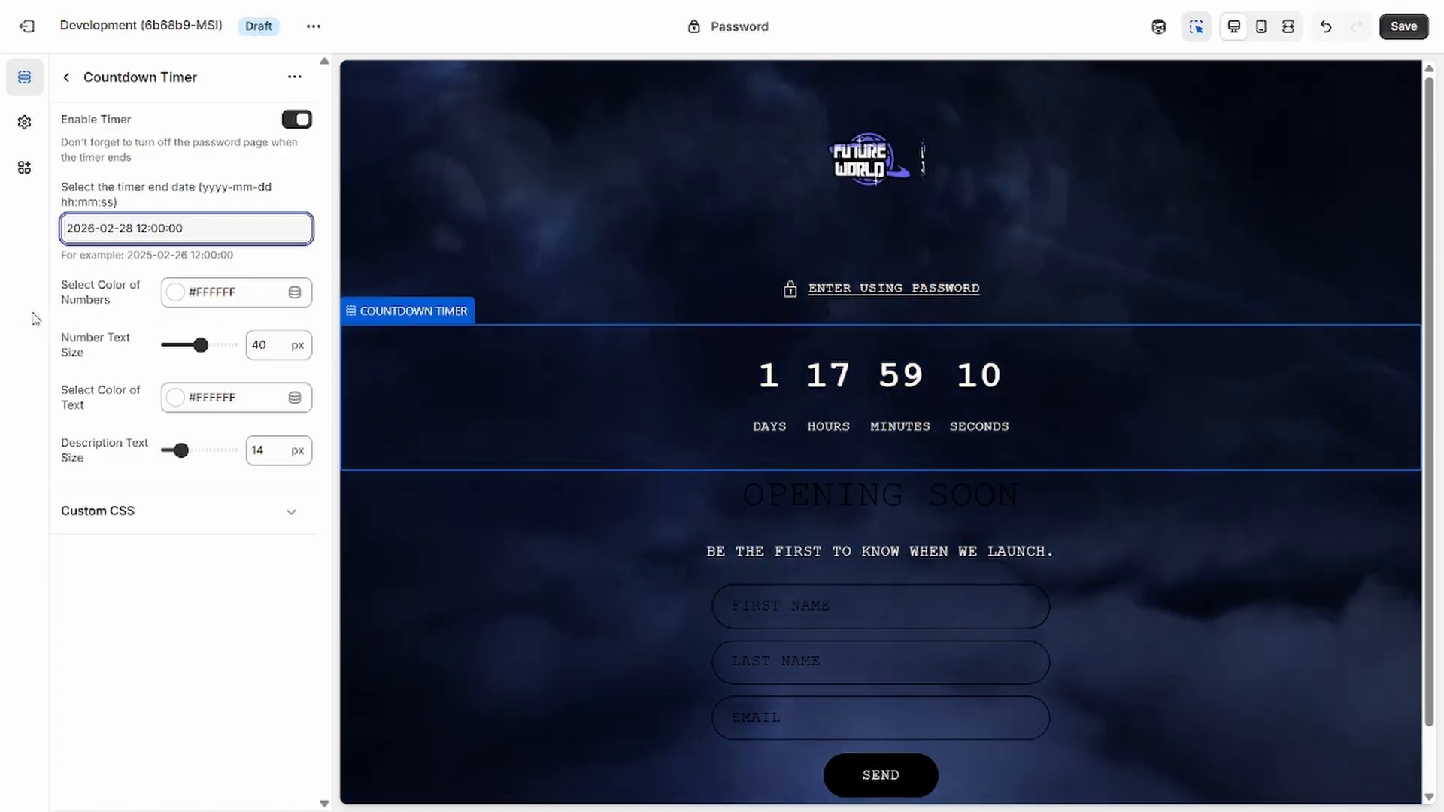
- Set the email signup banner's text color to #FFFFFF
click(33, 314)
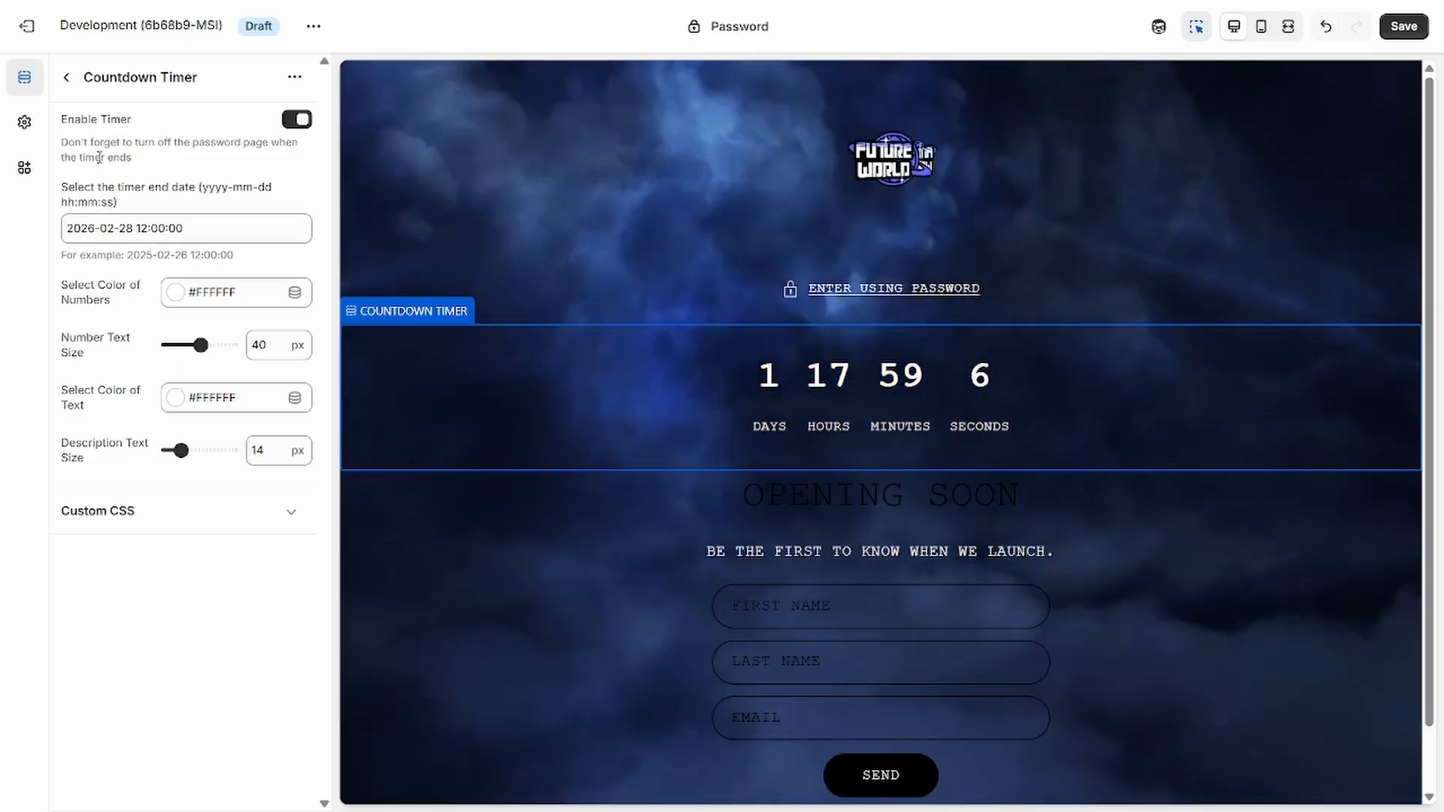
click(68, 80)
click(226, 265)
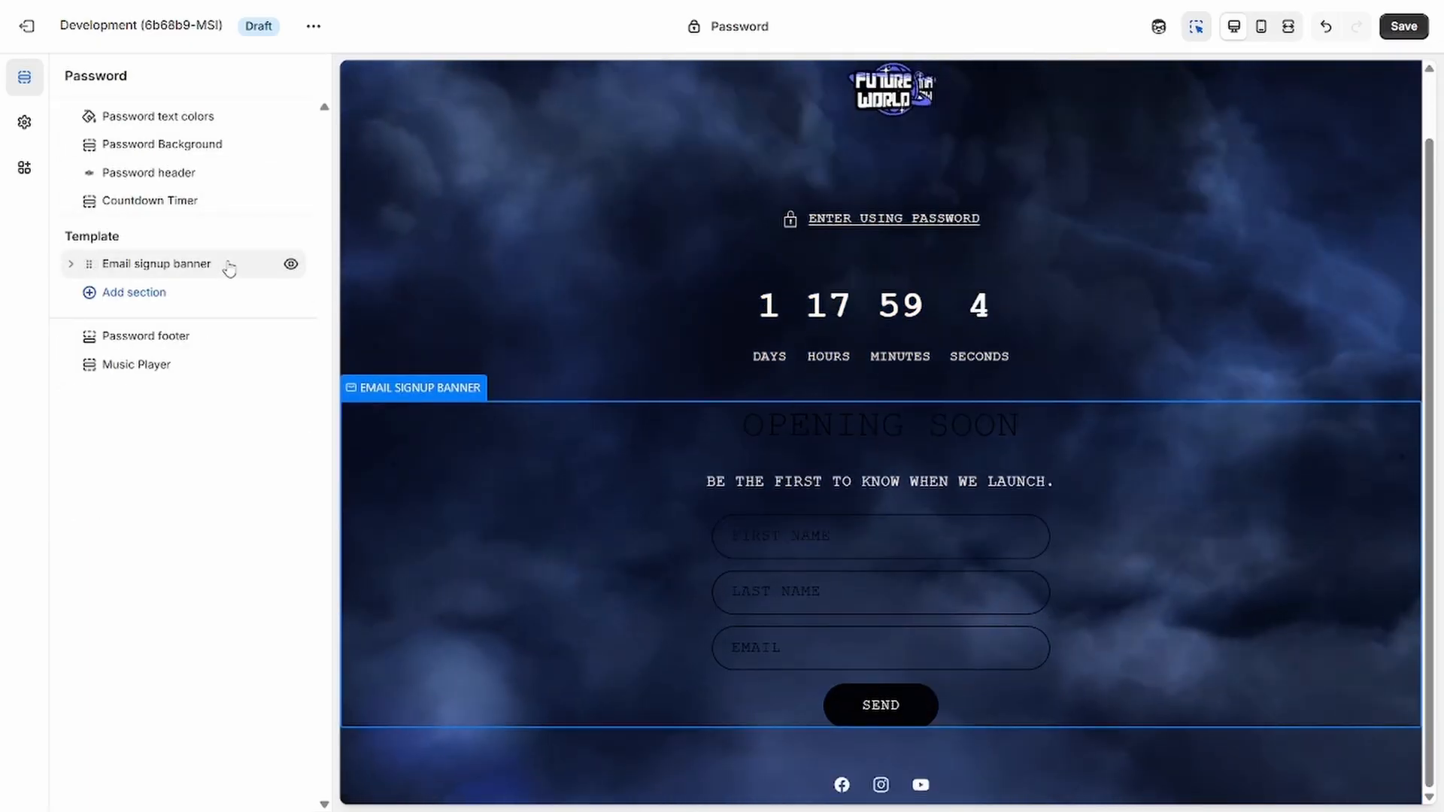
scroll(126, 376, down, 4)
scroll(125, 376, down, 1)
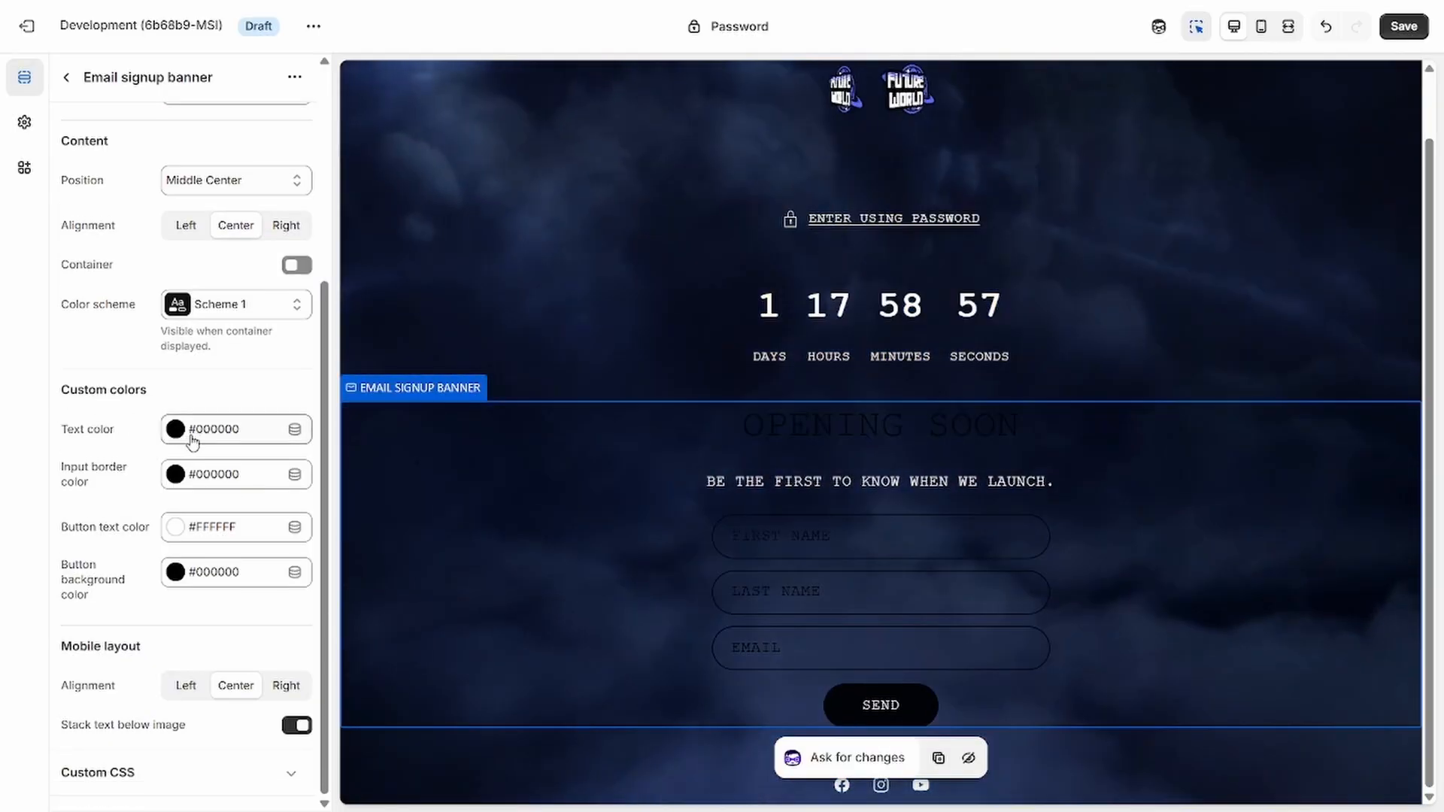
click(192, 439)
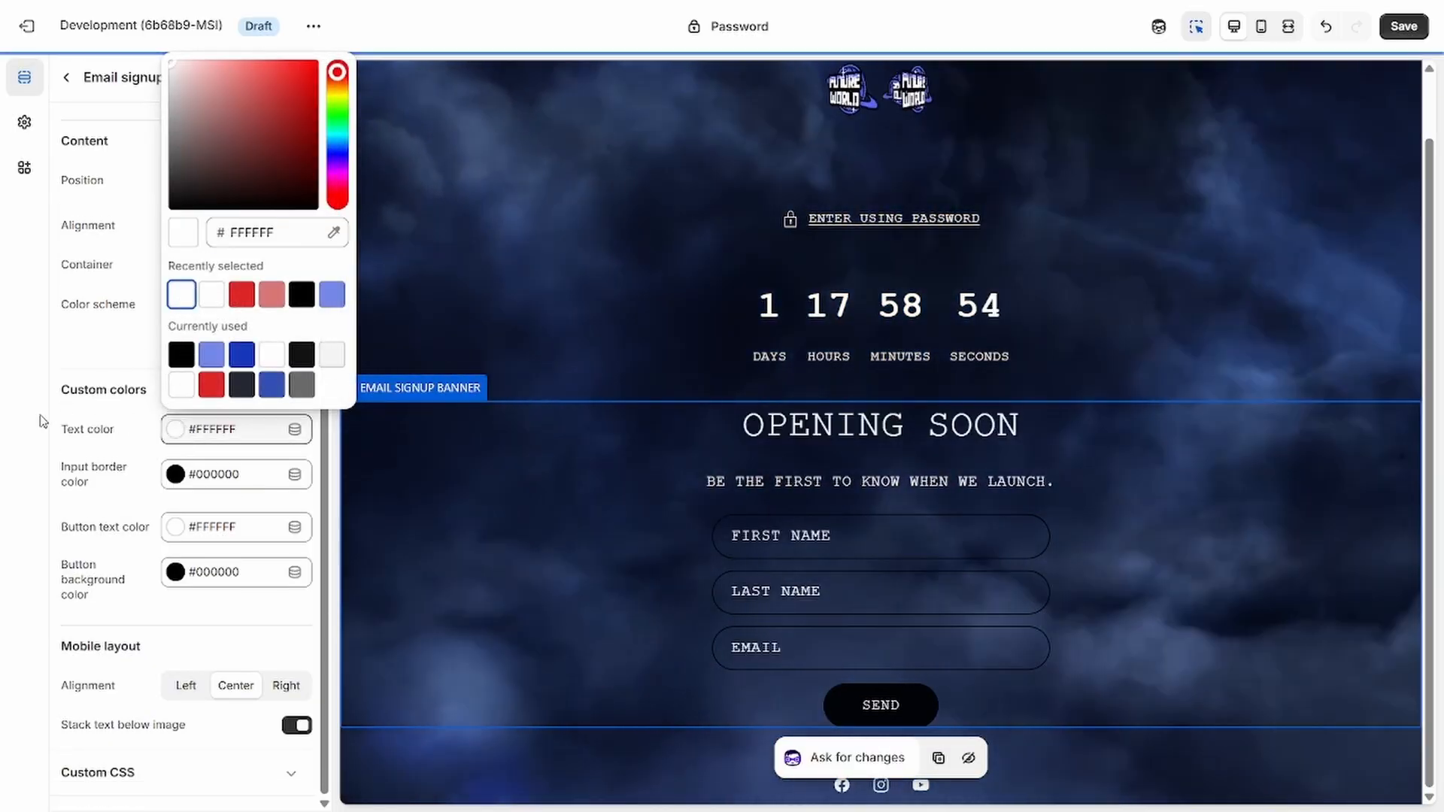
click(40, 422)
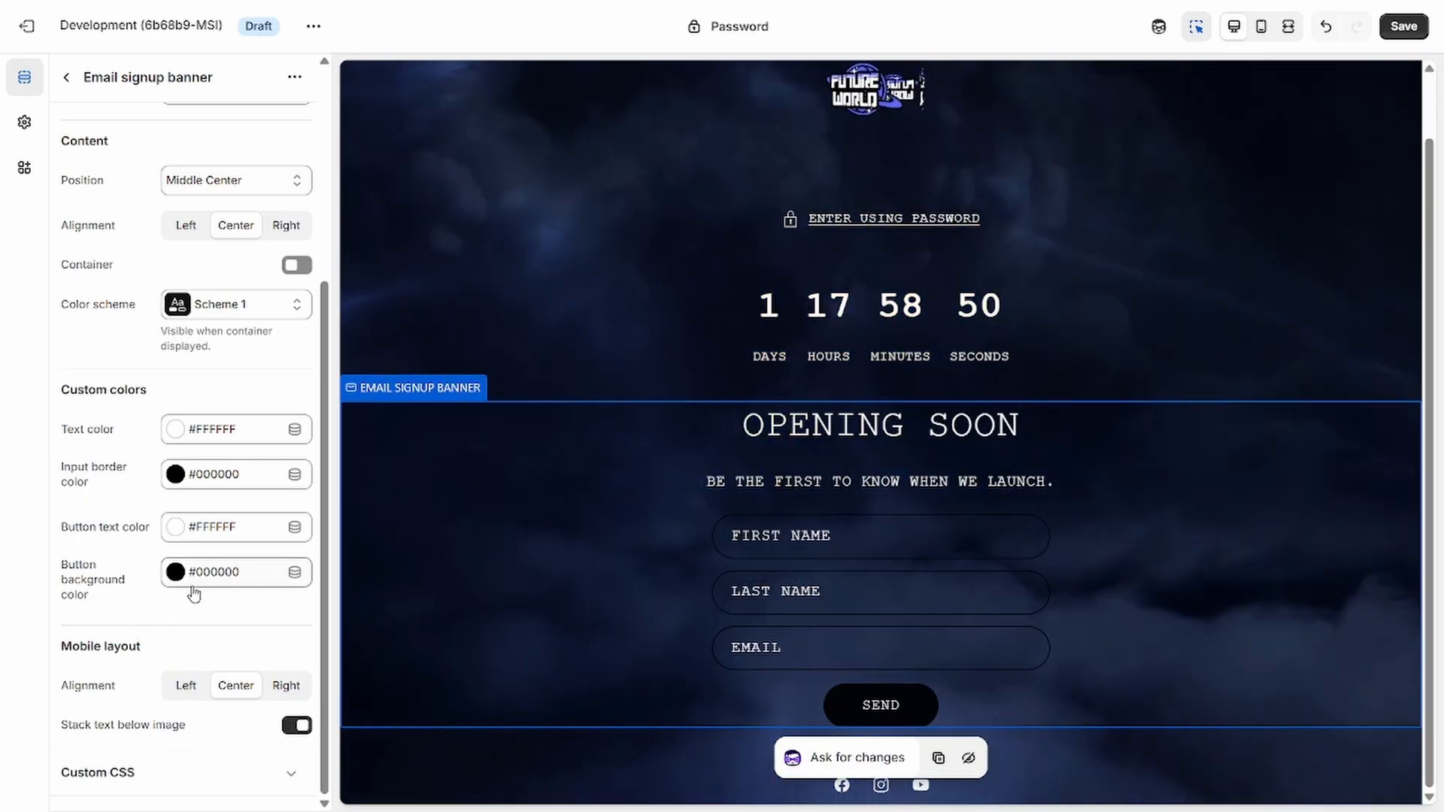
- Try several reds, including #DC2626, for the email signup banner's button background, and settle on near-black #050404
click(207, 579)
click(261, 251)
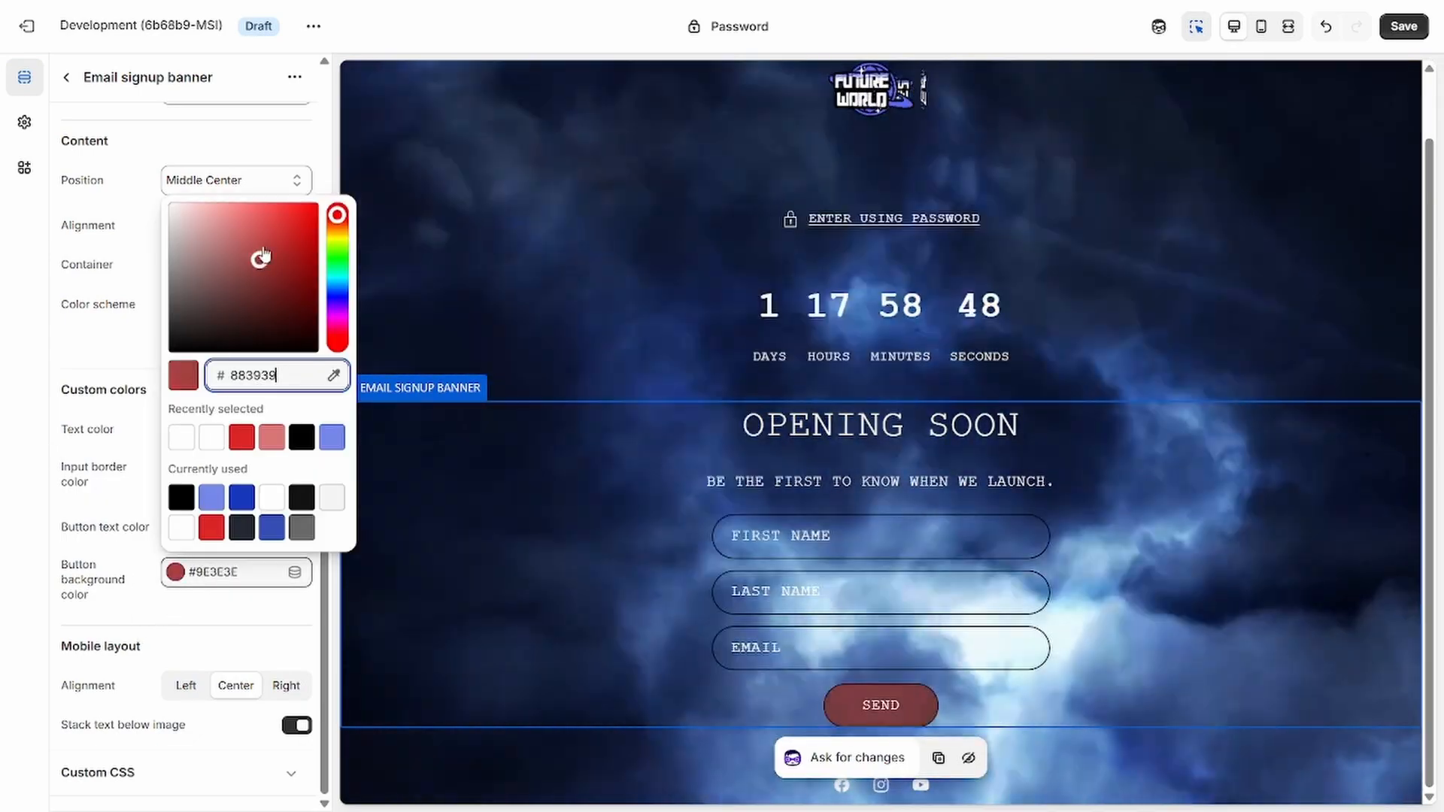
click(265, 242)
click(275, 297)
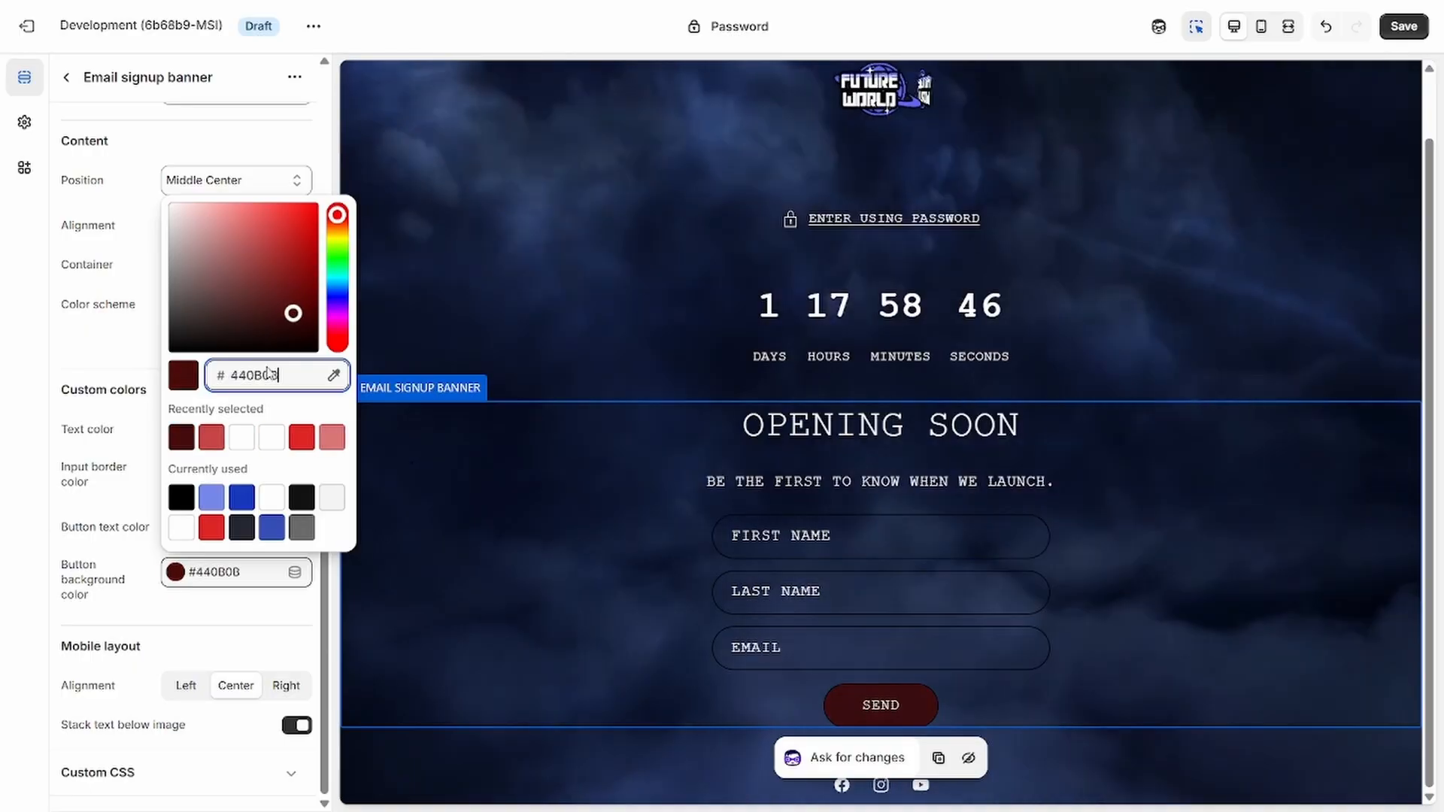
click(213, 531)
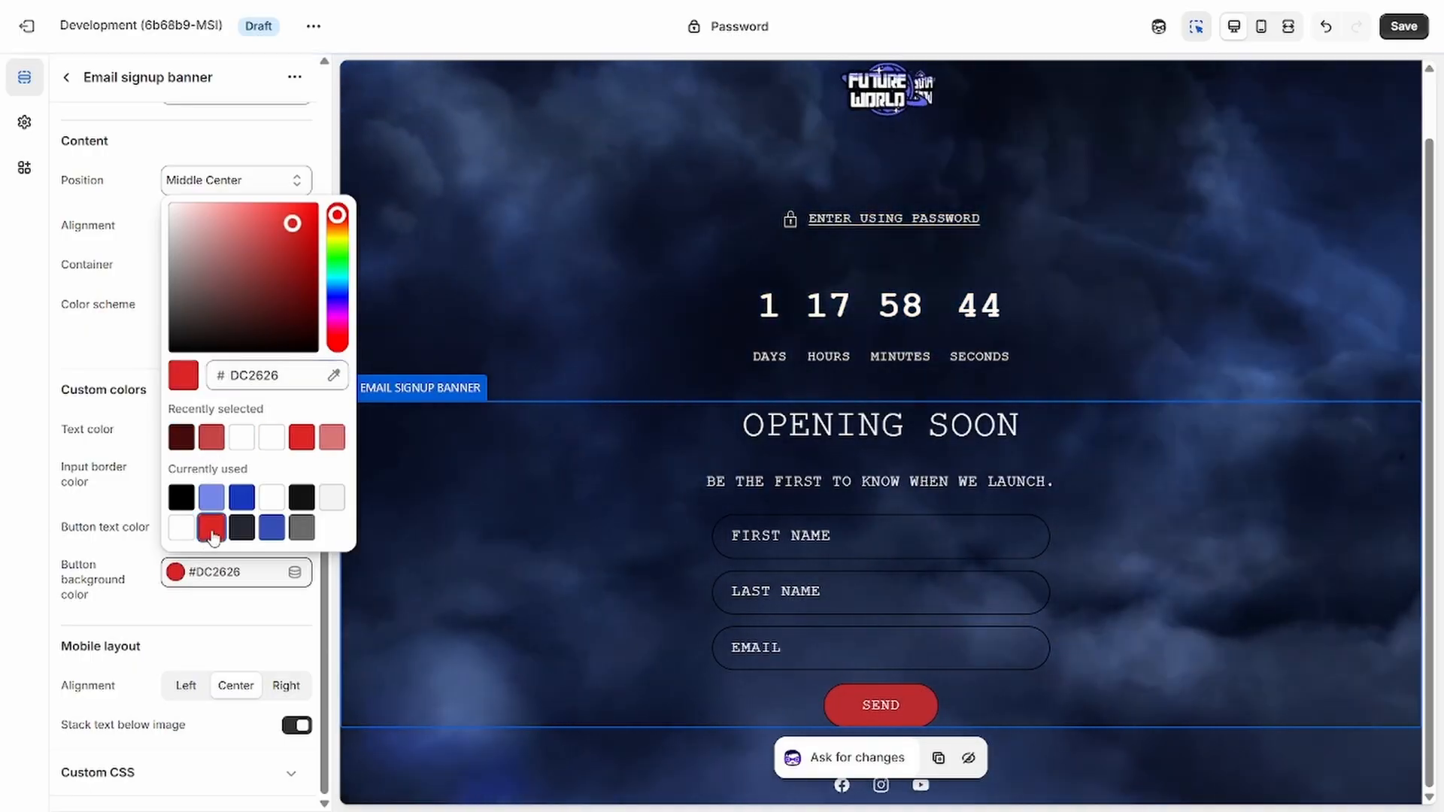
click(203, 348)
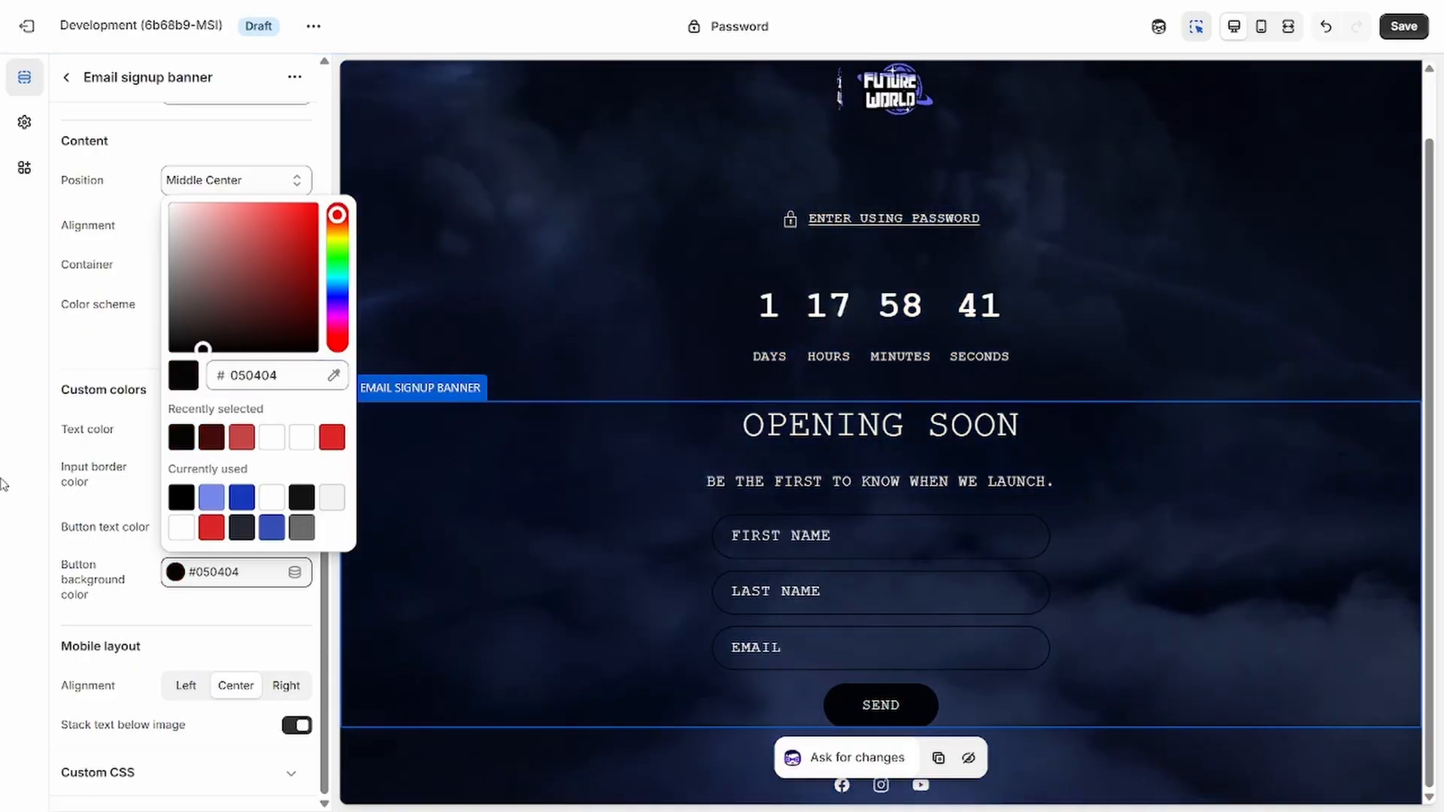
click(4, 484)
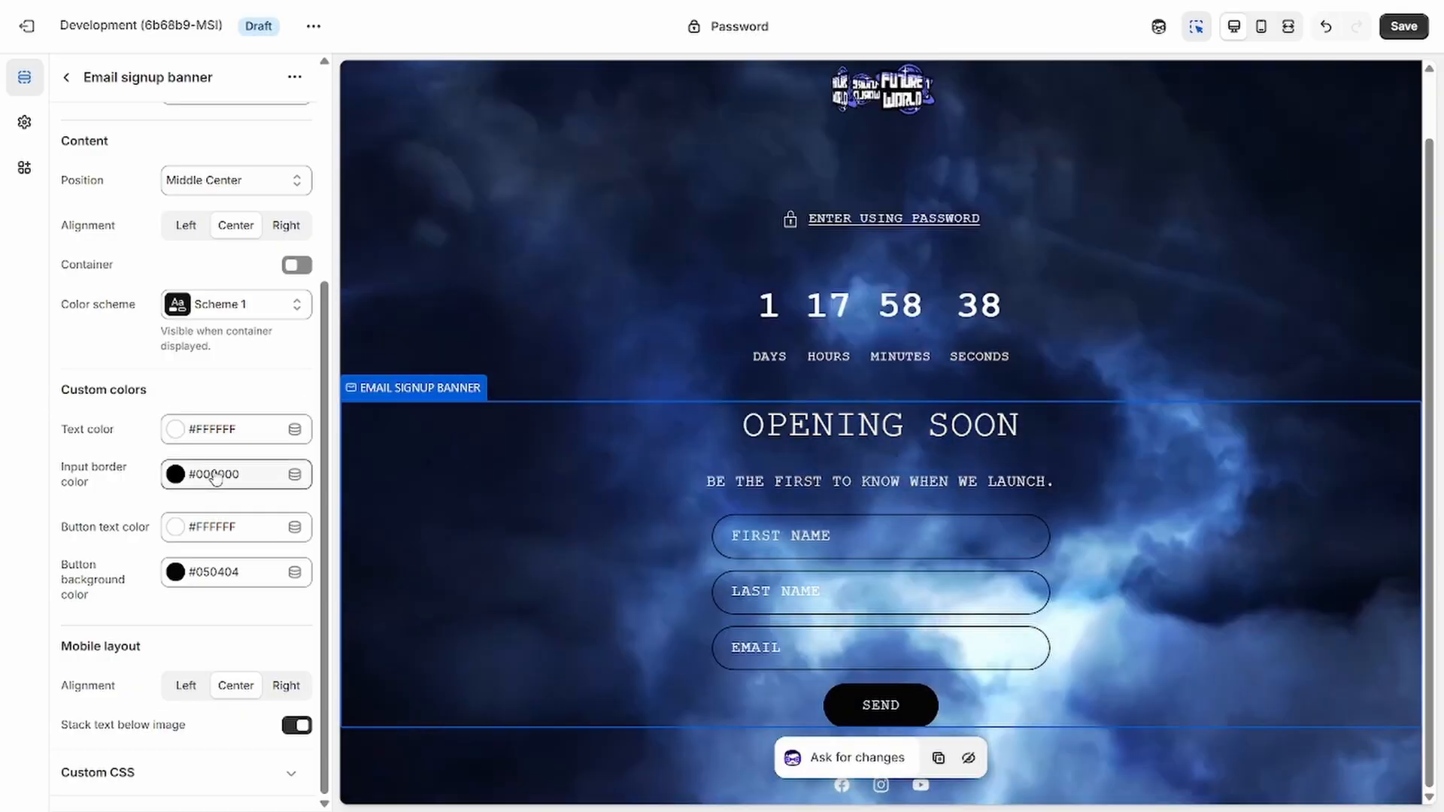
- Try red shades for the email signup banner's input border color, and return it to #000000
click(199, 472)
click(279, 134)
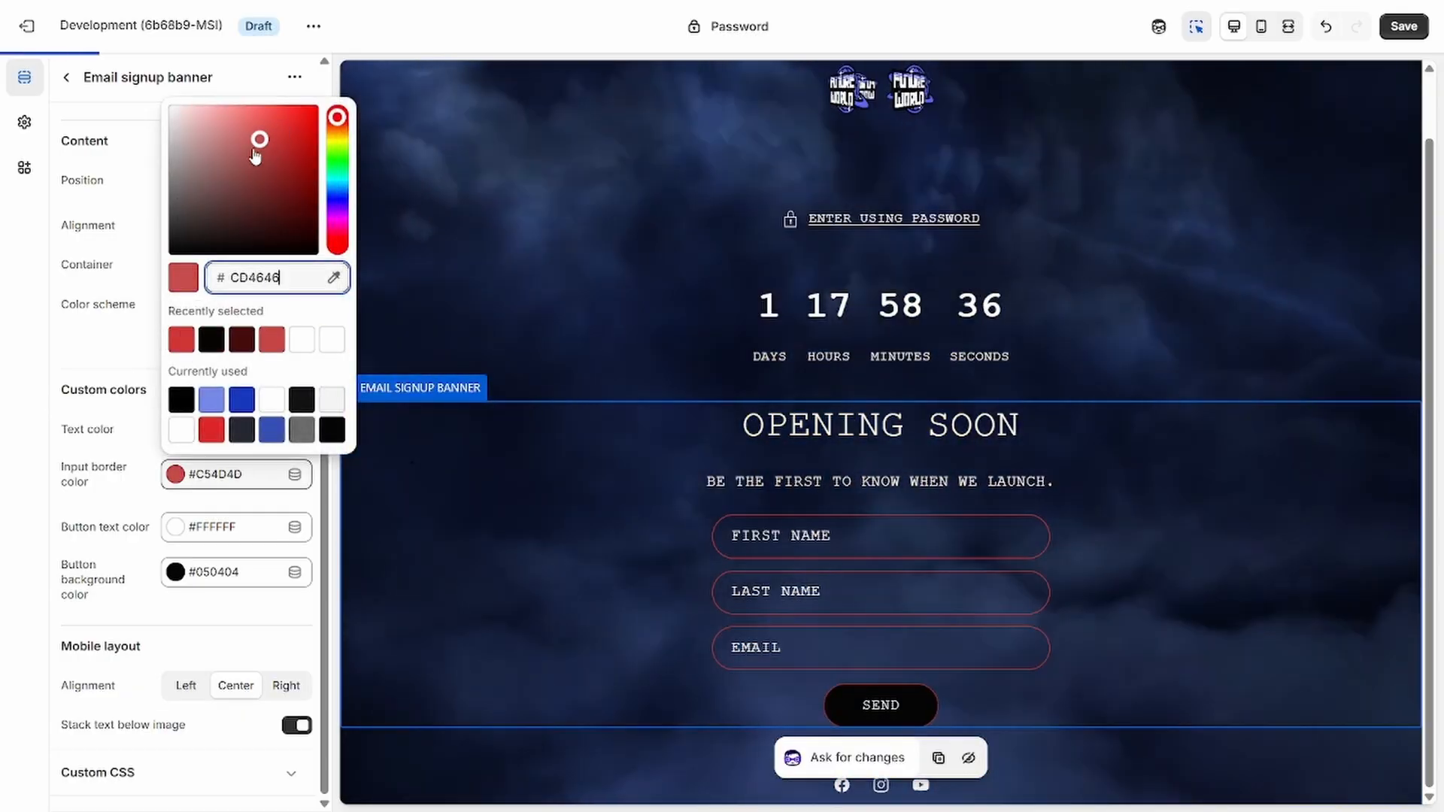
drag(255, 157, 128, 281)
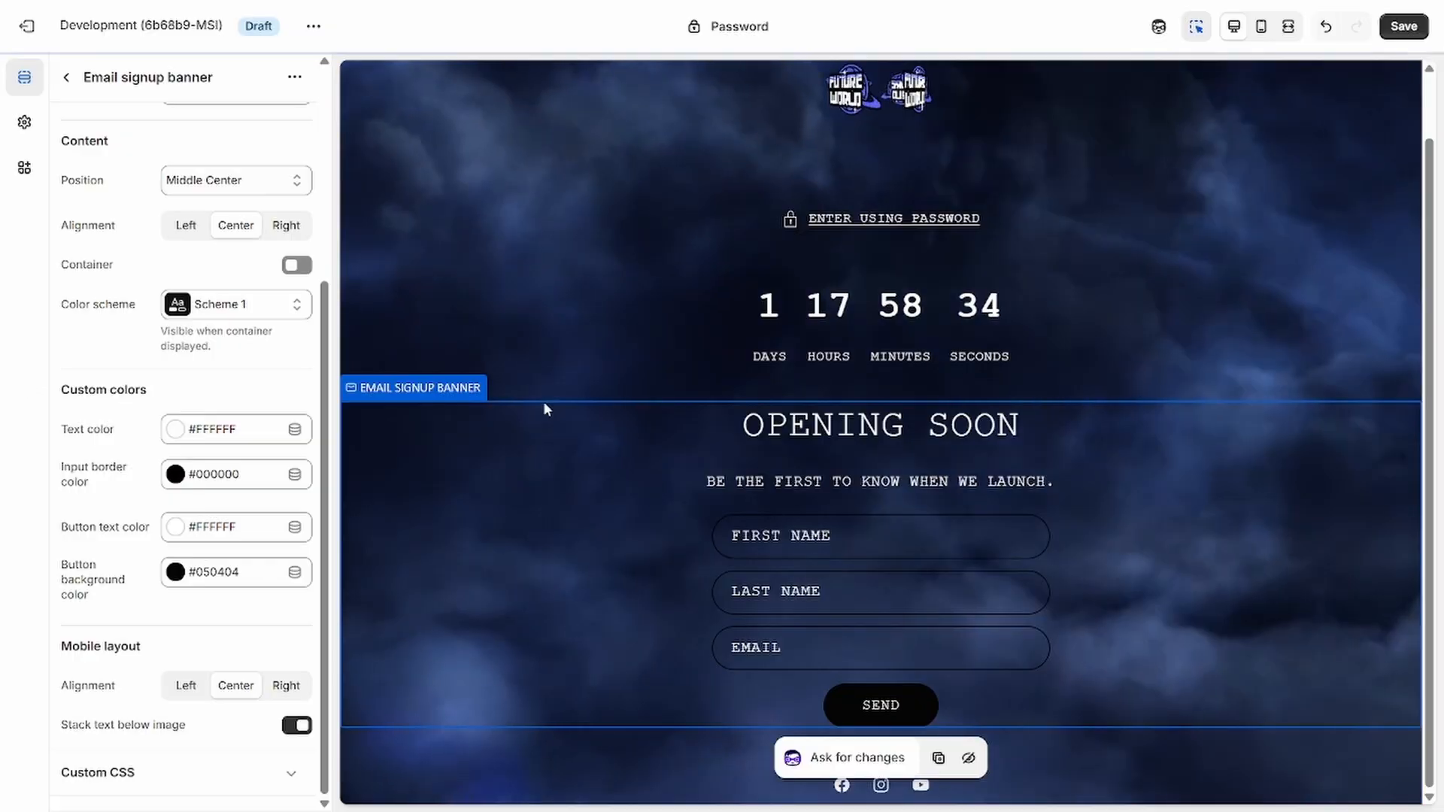
- Leave the email signup banner's settings and save the password page changes
scroll(658, 457, up, 1)
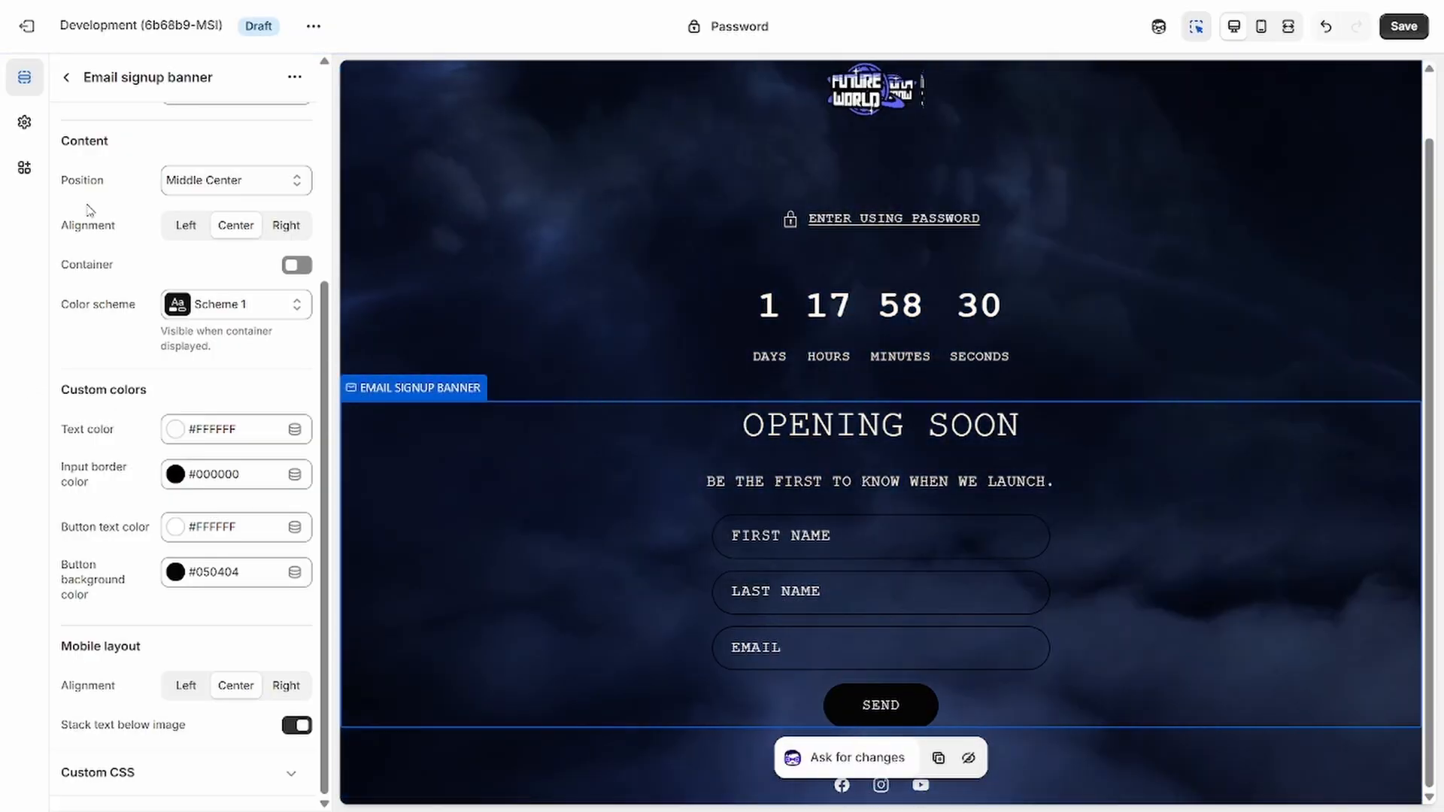
click(66, 77)
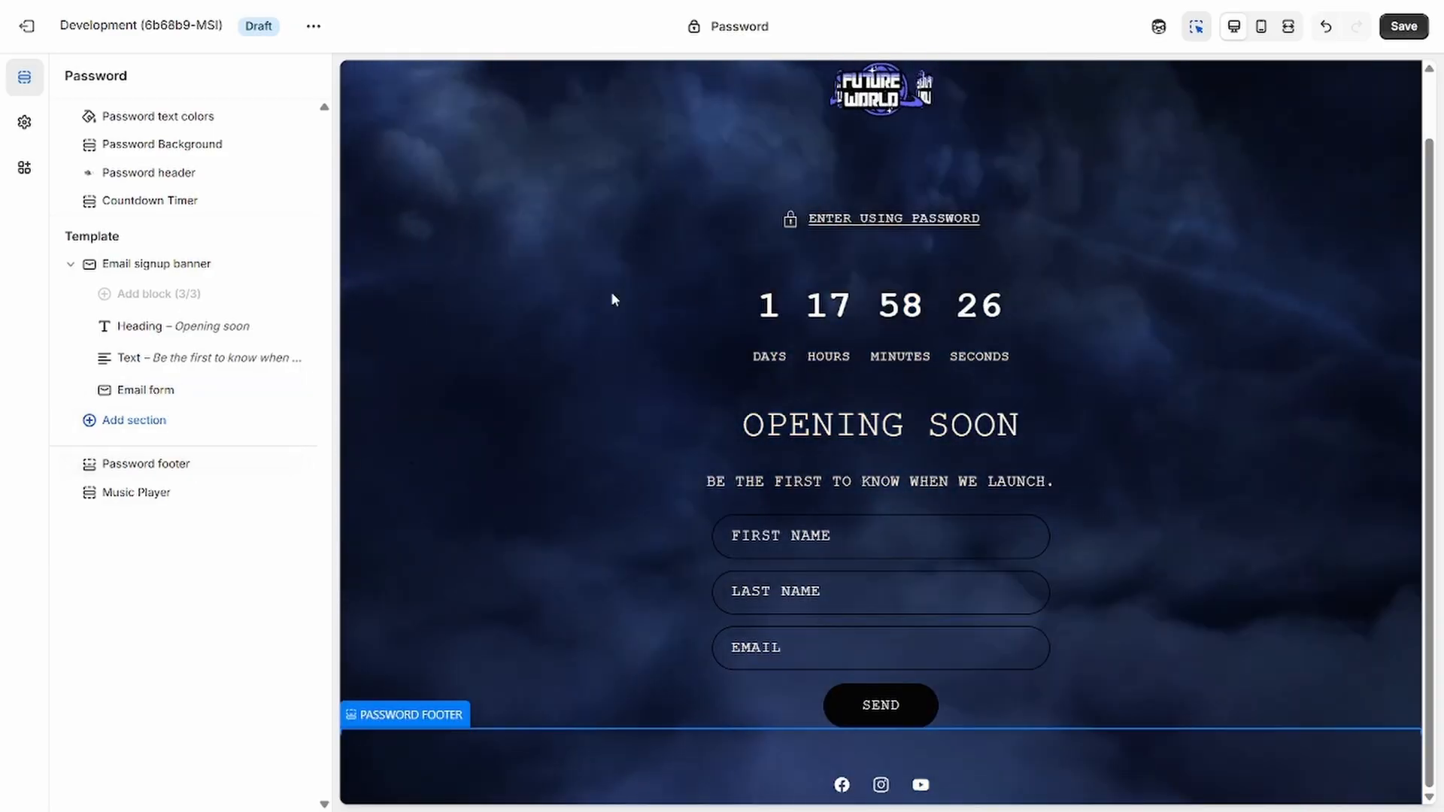
click(1403, 27)
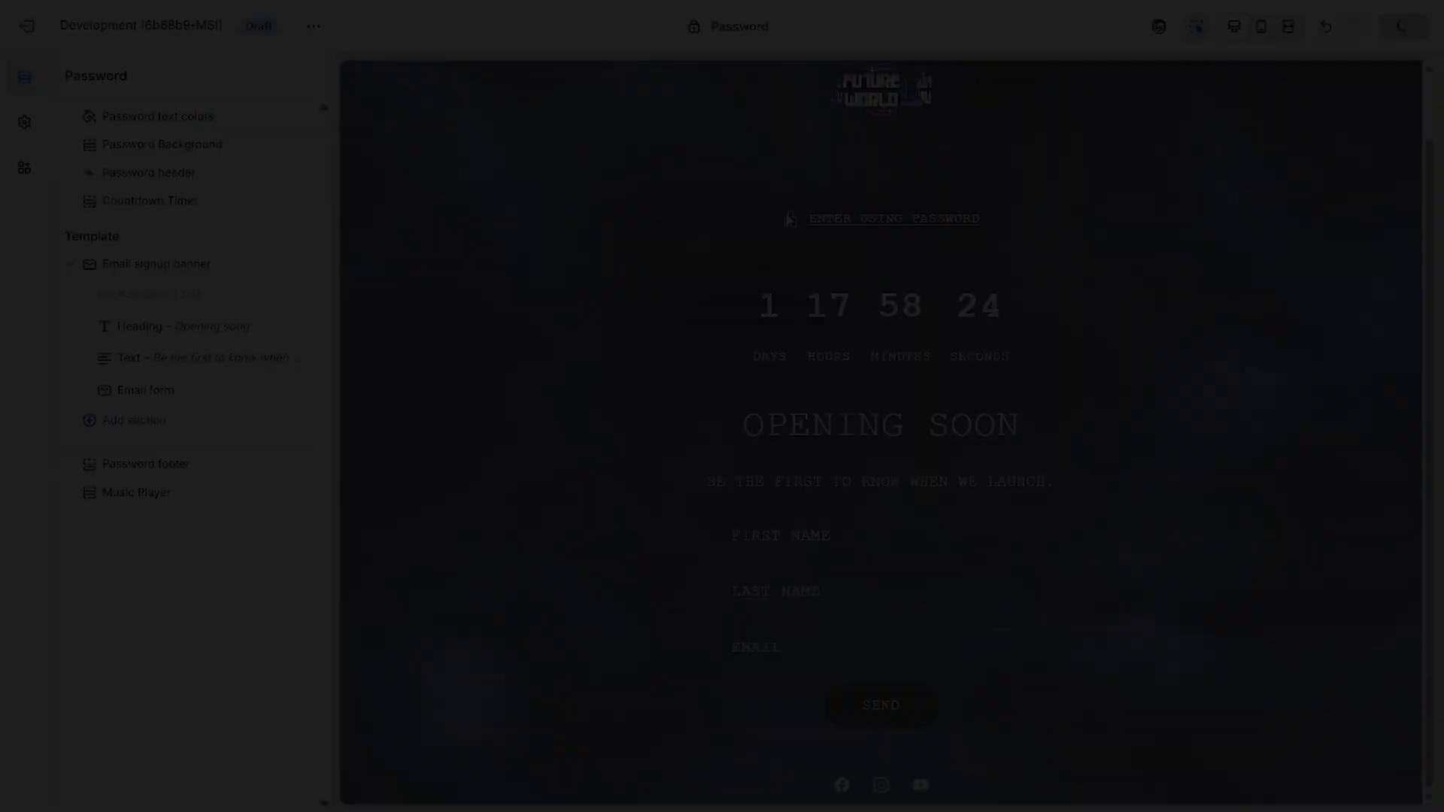